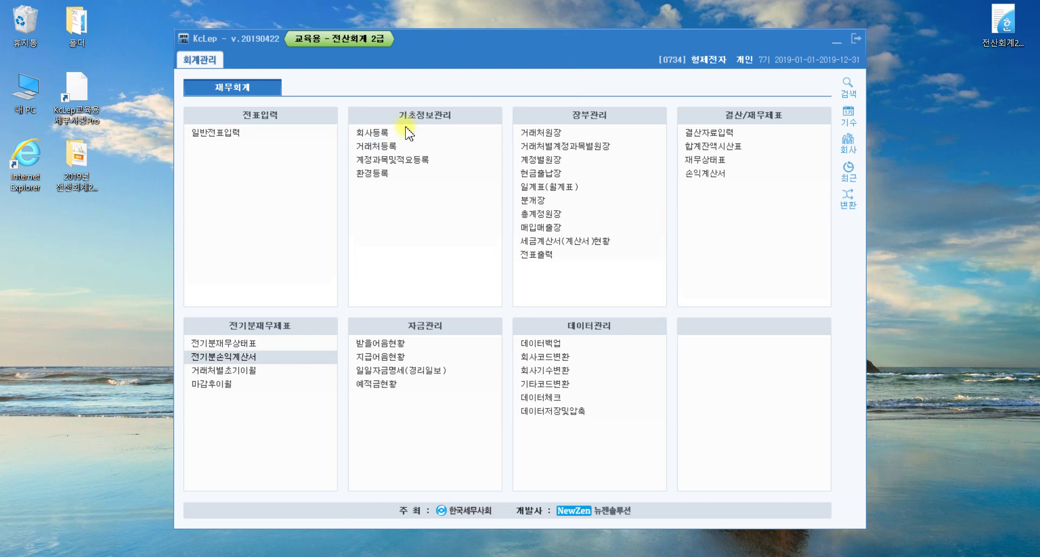
- Open 회사등록, regenerate the company codes with 회사코드재생성, and close the company registration window
click(372, 133)
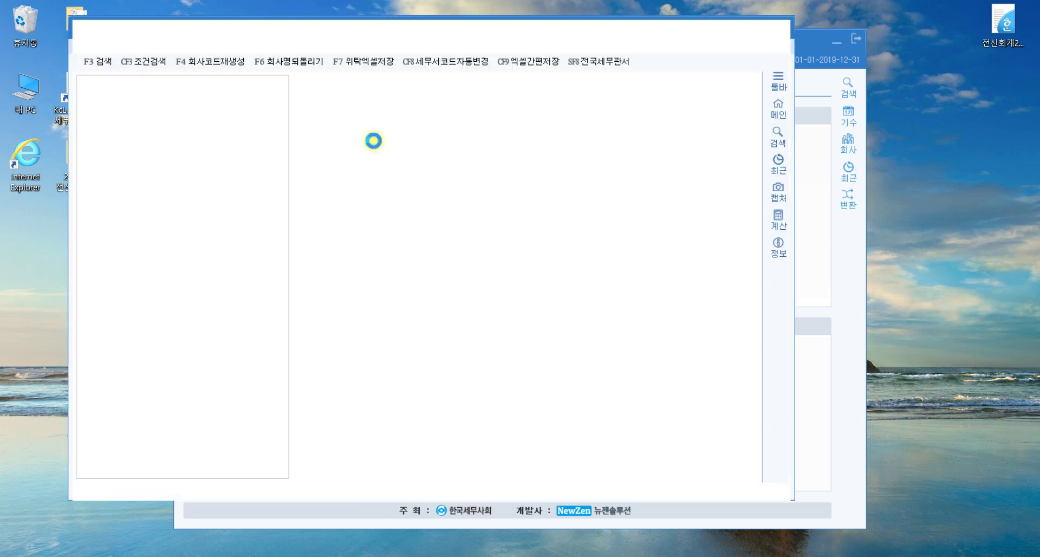
click(211, 61)
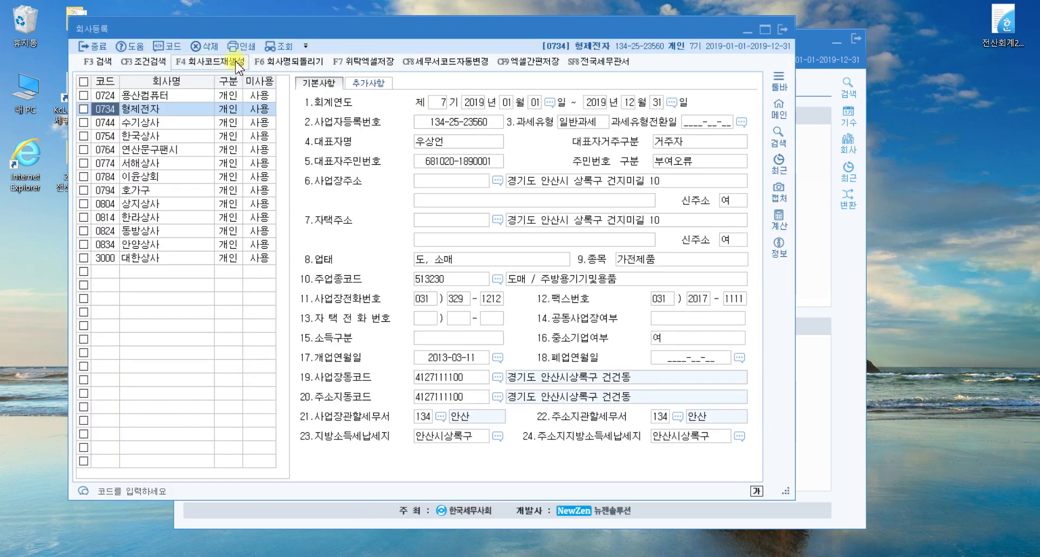
click(450, 283)
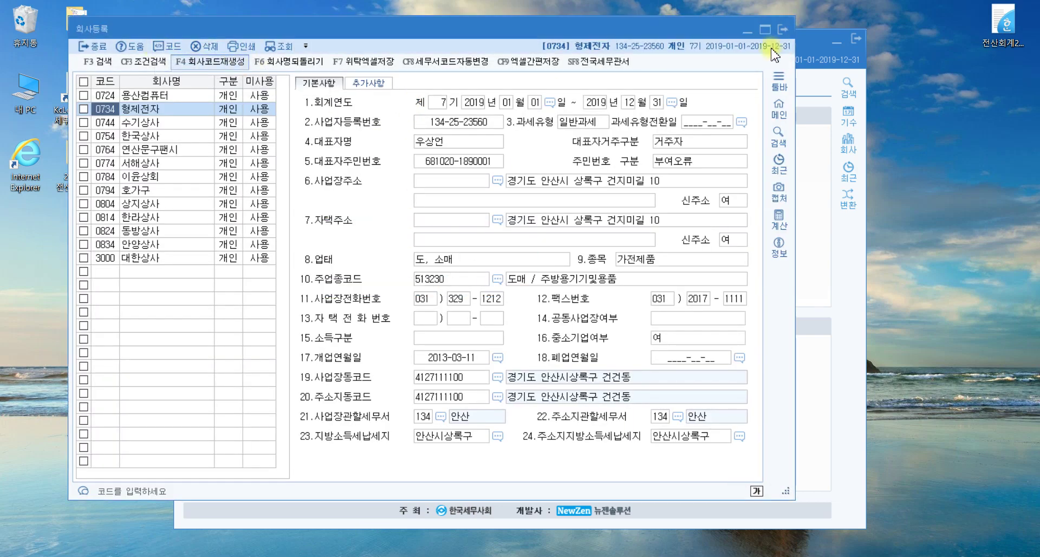
click(508, 282)
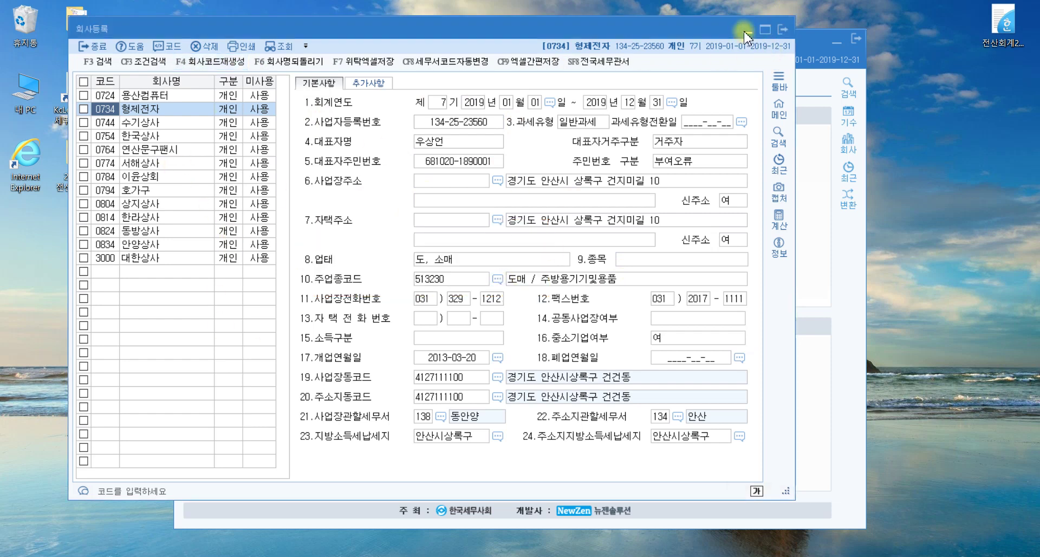
click(783, 28)
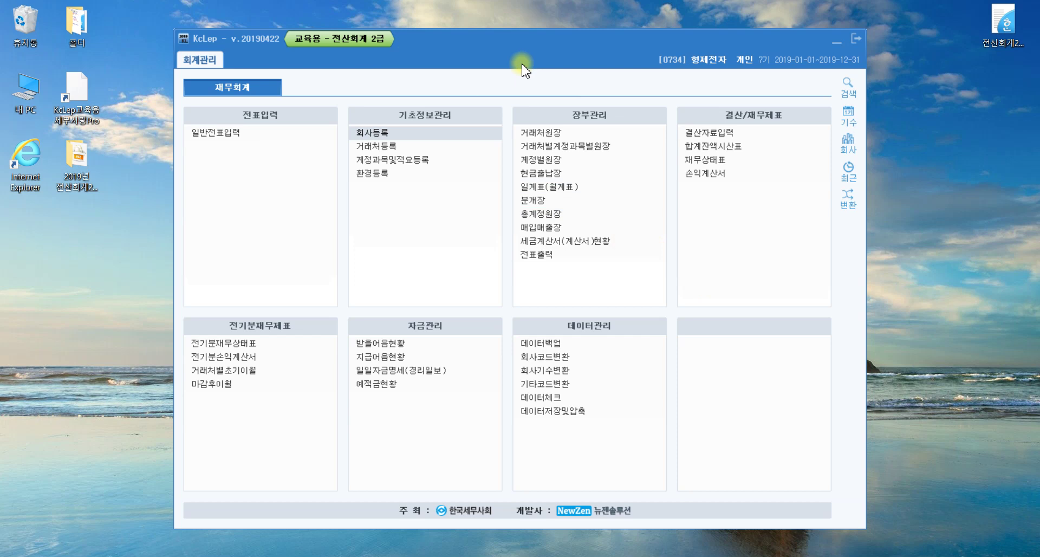
click(420, 132)
click(228, 437)
click(378, 154)
- Switch to 2019 전산회계2급.pdf in Microsoft Edge and look through practical exam problems 문제1 to 문제3
mouse_move(116, 556)
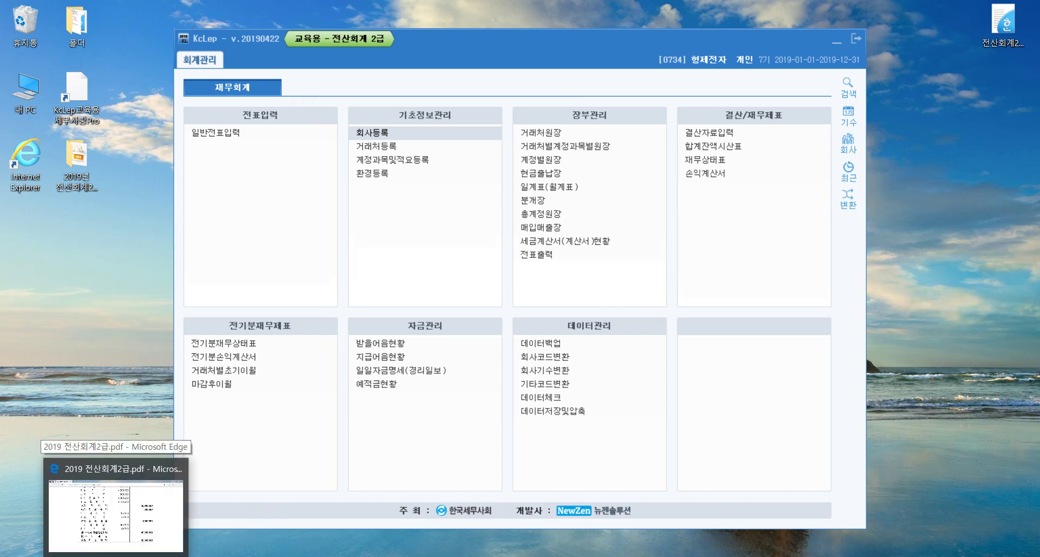
click(116, 515)
scroll(664, 376, up, 15)
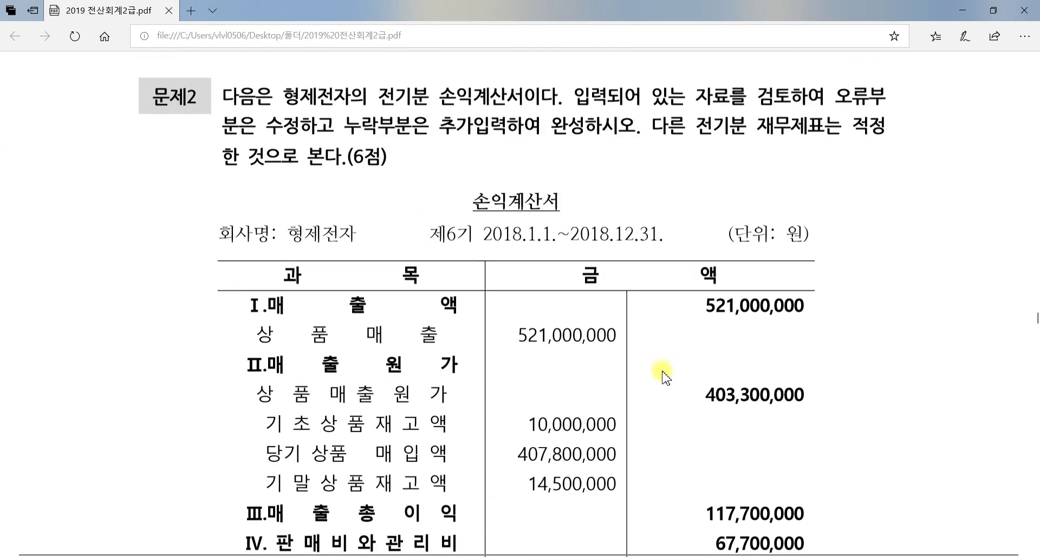
scroll(664, 374, up, 2)
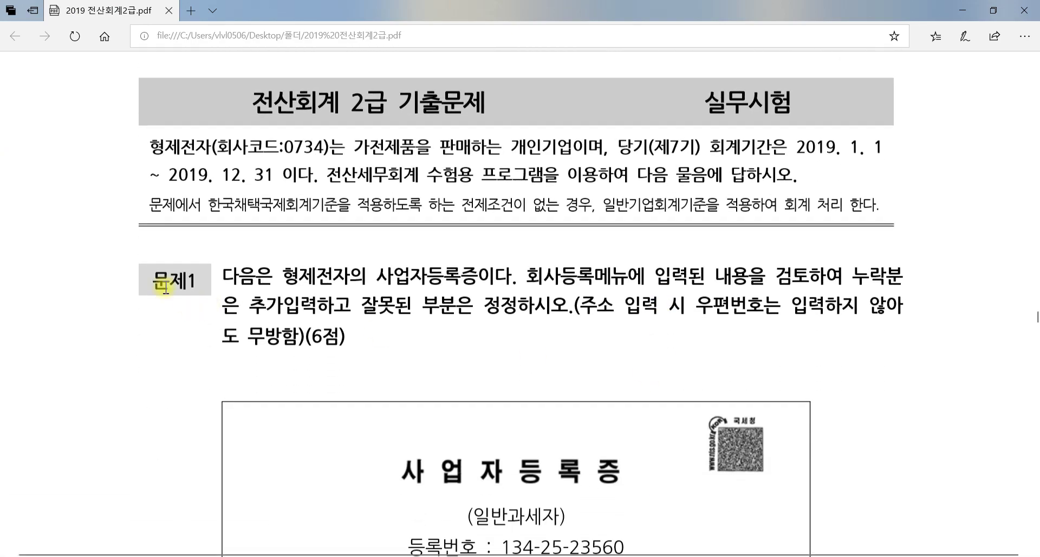
scroll(353, 320, down, 15)
scroll(352, 324, down, 8)
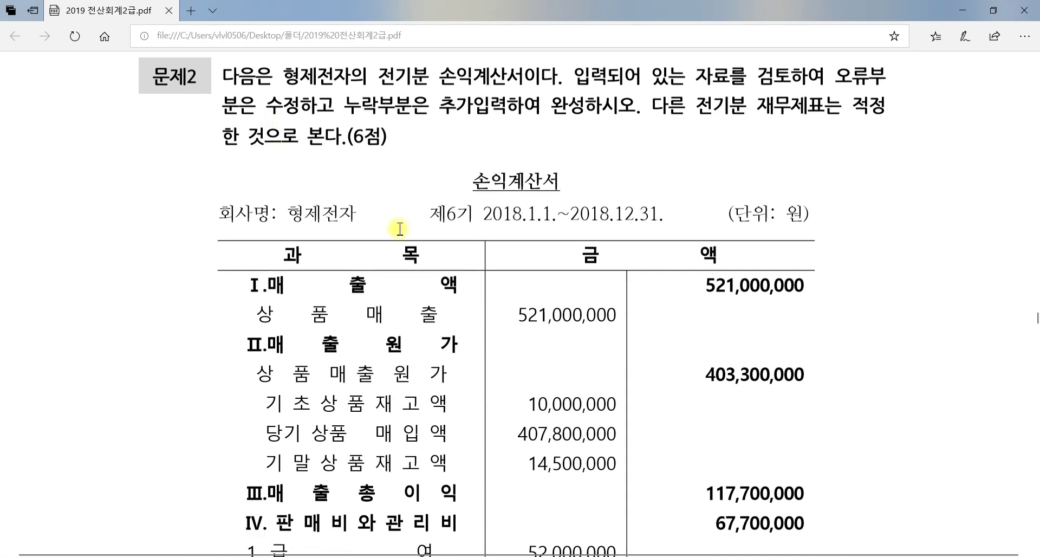
scroll(539, 225, down, 15)
scroll(413, 247, down, 7)
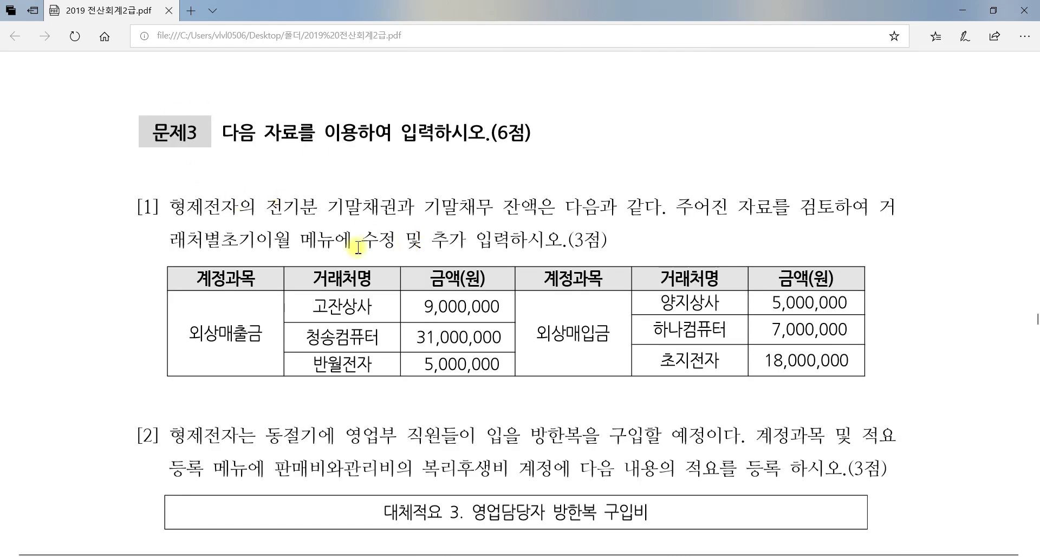
scroll(508, 285, up, 10)
scroll(509, 287, up, 20)
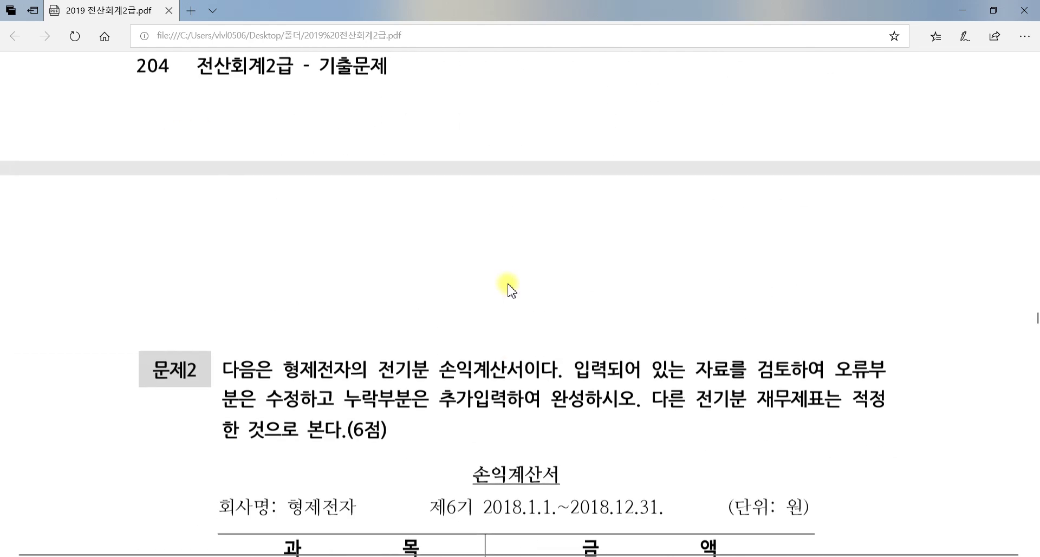
scroll(509, 282, up, 5)
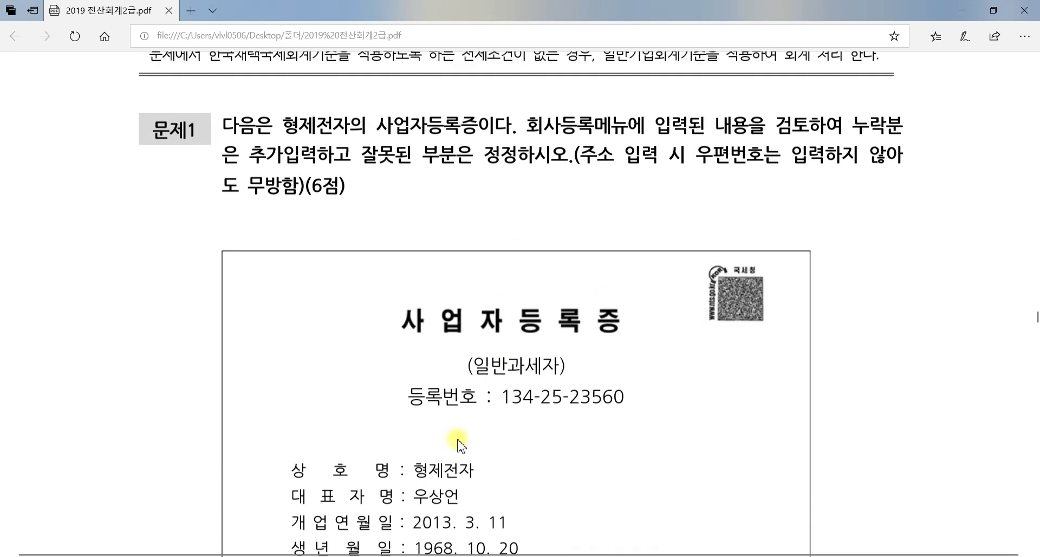
- Read the practical exam's introduction in the PDF for 형제전자's type of business and its current accounting period
key(alt+Tab)
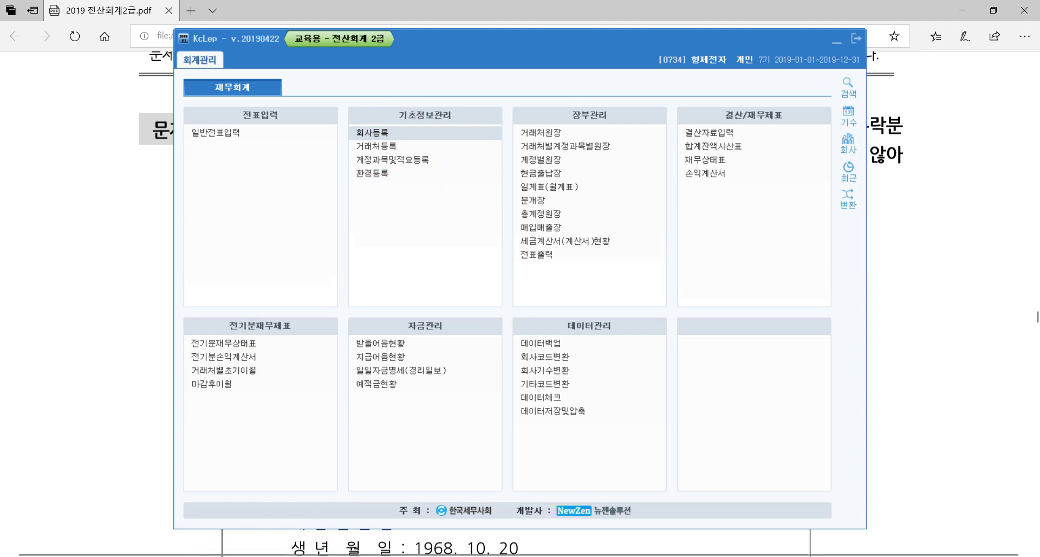
click(117, 502)
scroll(541, 485, up, 4)
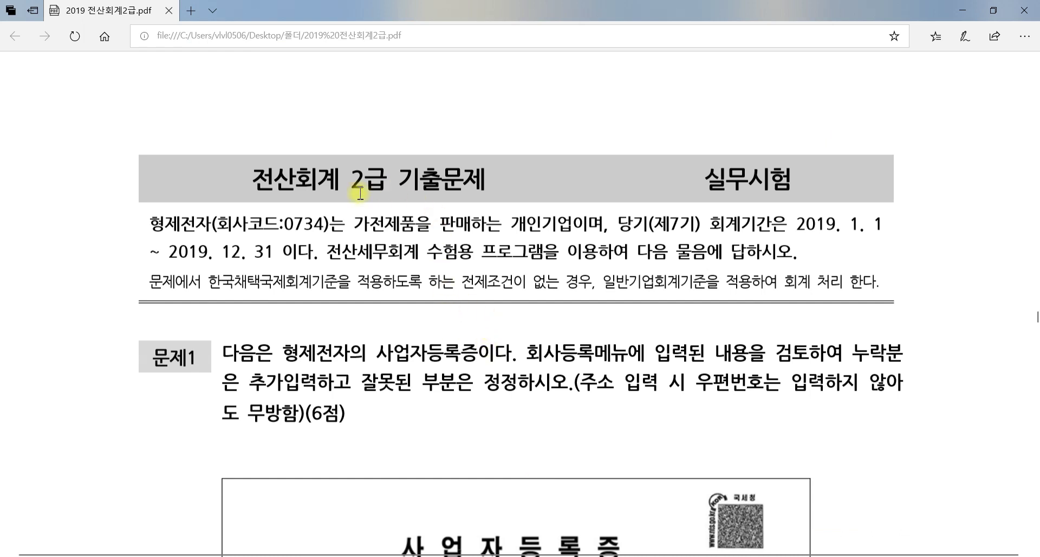
drag(357, 224, 470, 227)
click(538, 227)
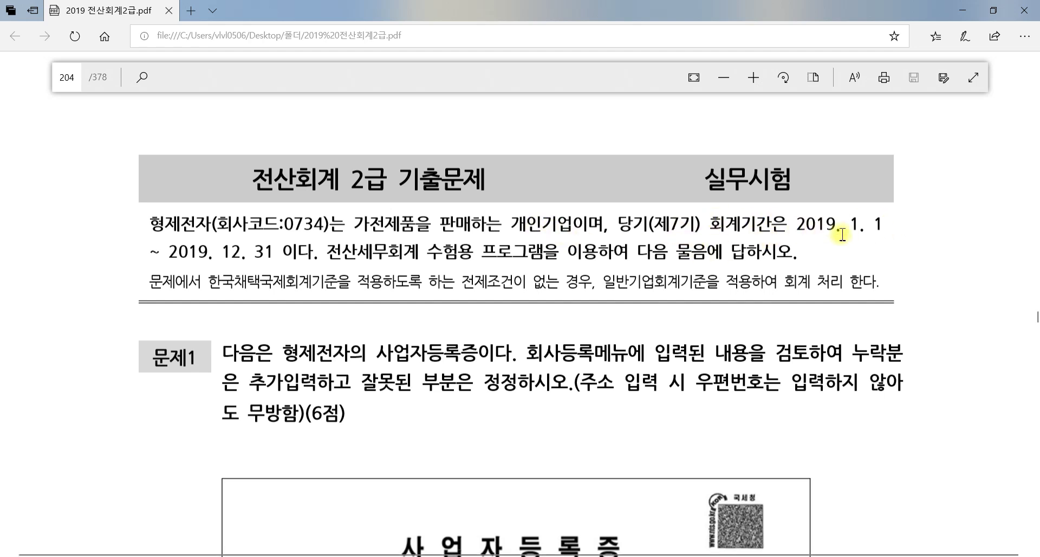
drag(801, 226, 874, 225)
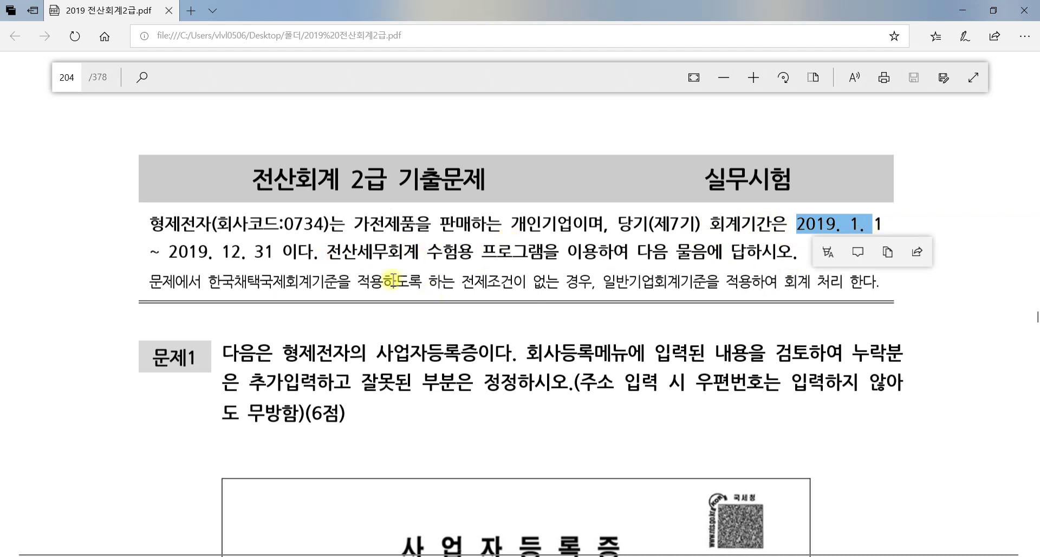
click(165, 356)
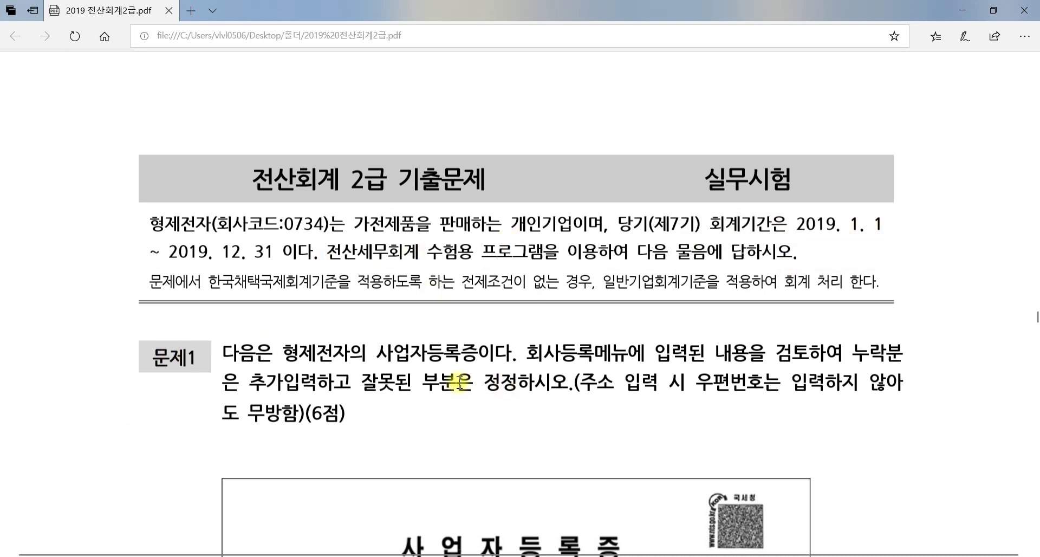
- Read the 문제1 instructions and examine the details on 형제전자's business registration certificate
scroll(465, 383, down, 4)
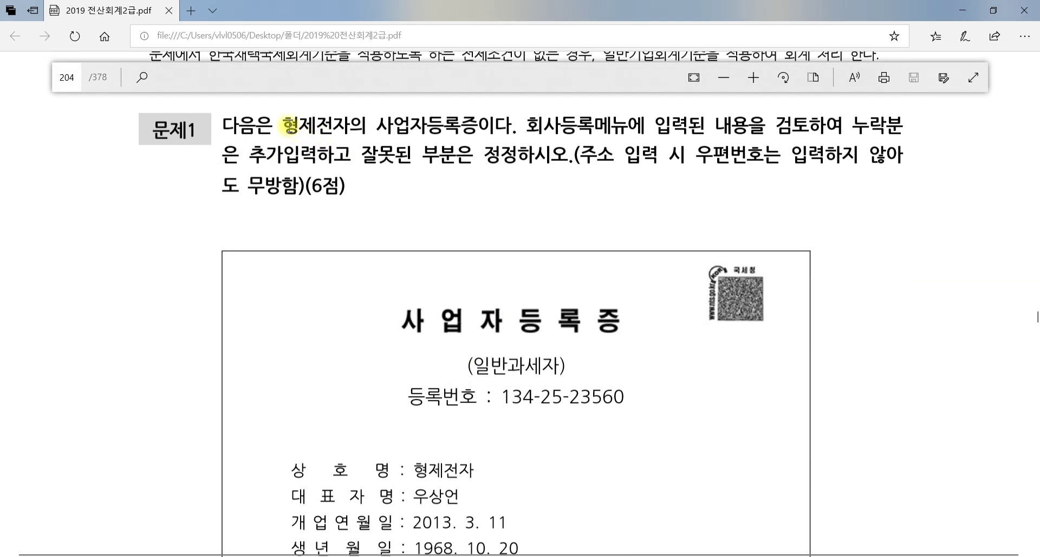
drag(284, 125, 474, 126)
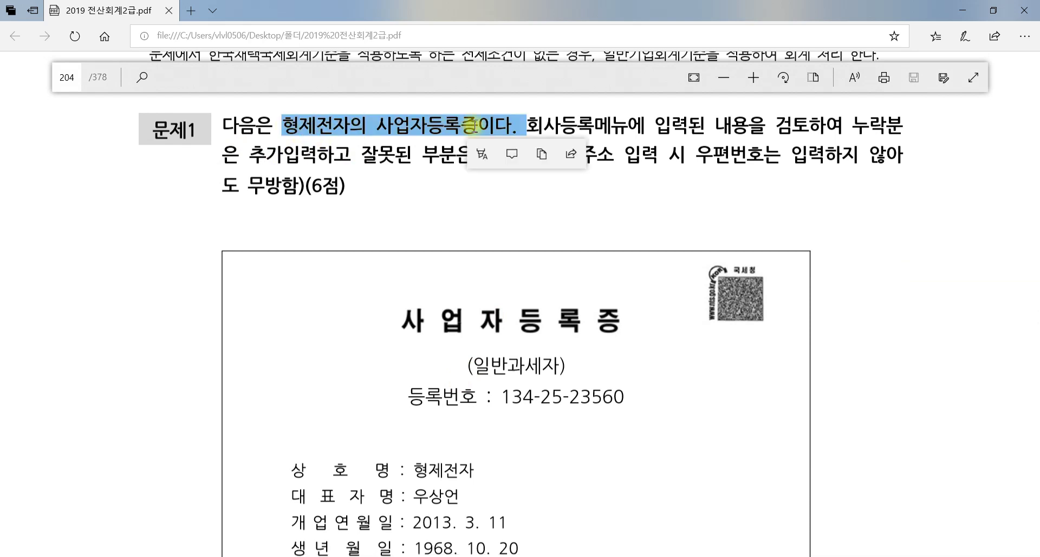
click(552, 321)
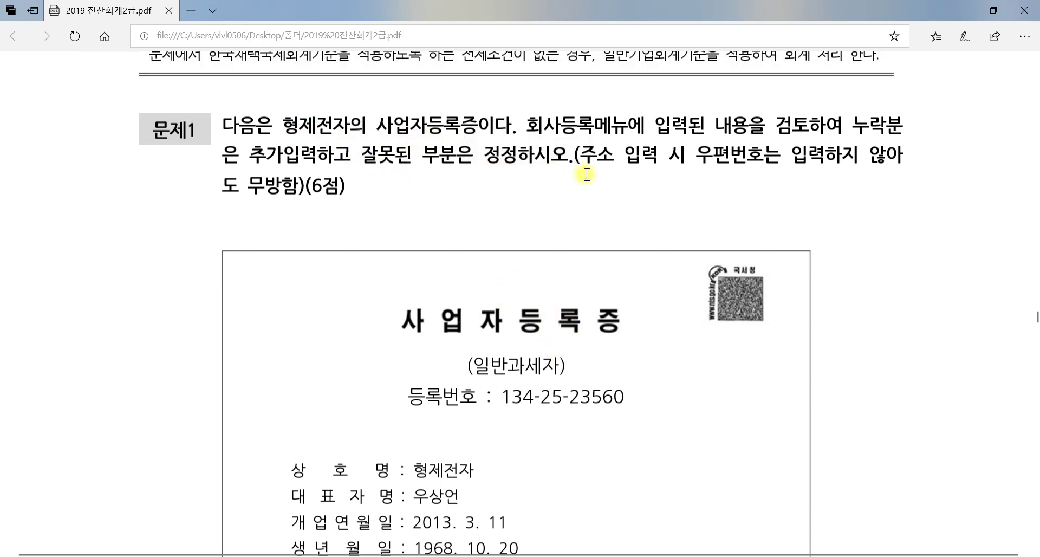
scroll(454, 321, down, 5)
scroll(454, 321, up, 1)
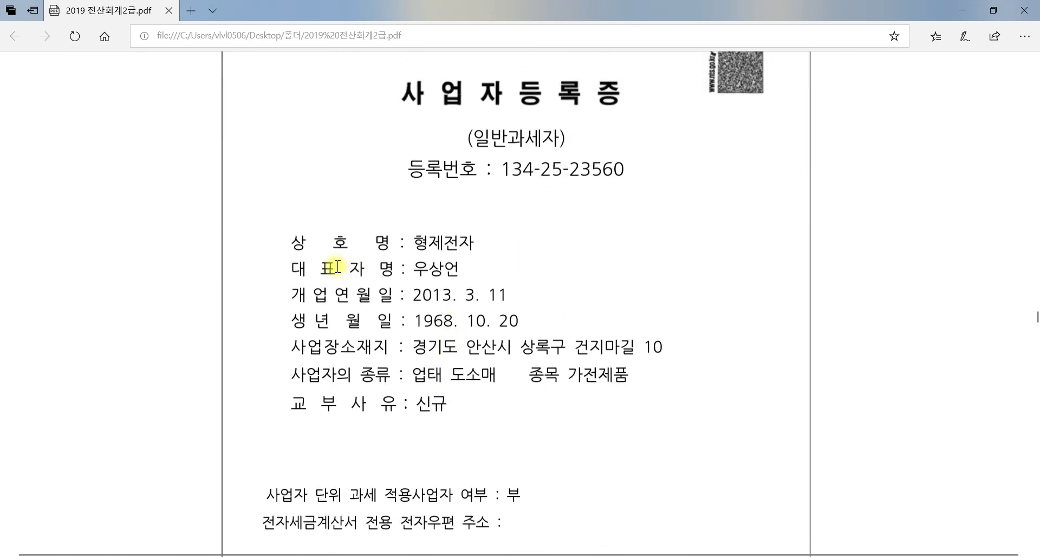
click(549, 169)
click(428, 296)
click(428, 361)
click(426, 391)
click(427, 522)
- Switch back to KcLep and open 회사등록 to review the 형제전자 record
key(alt+Tab)
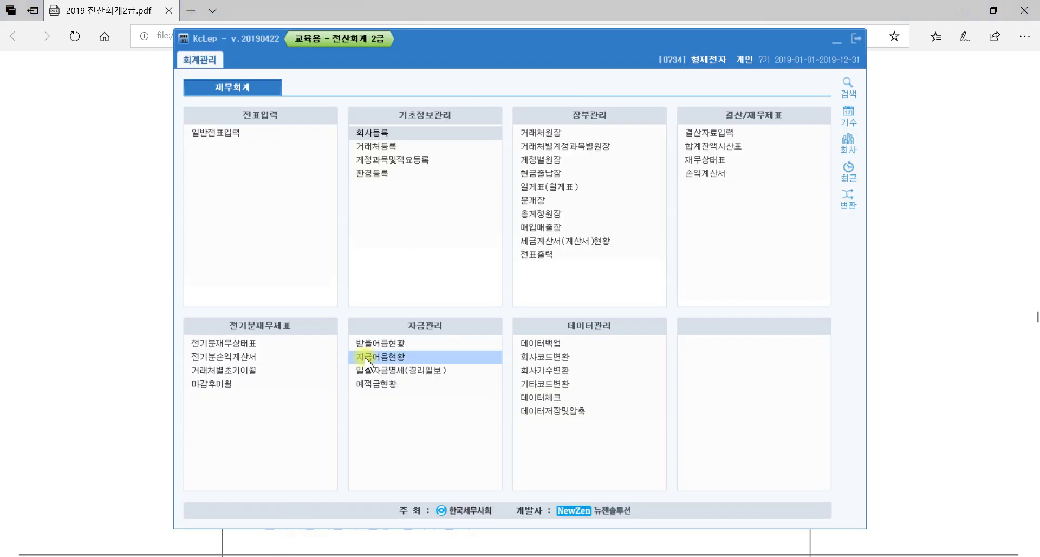
click(964, 265)
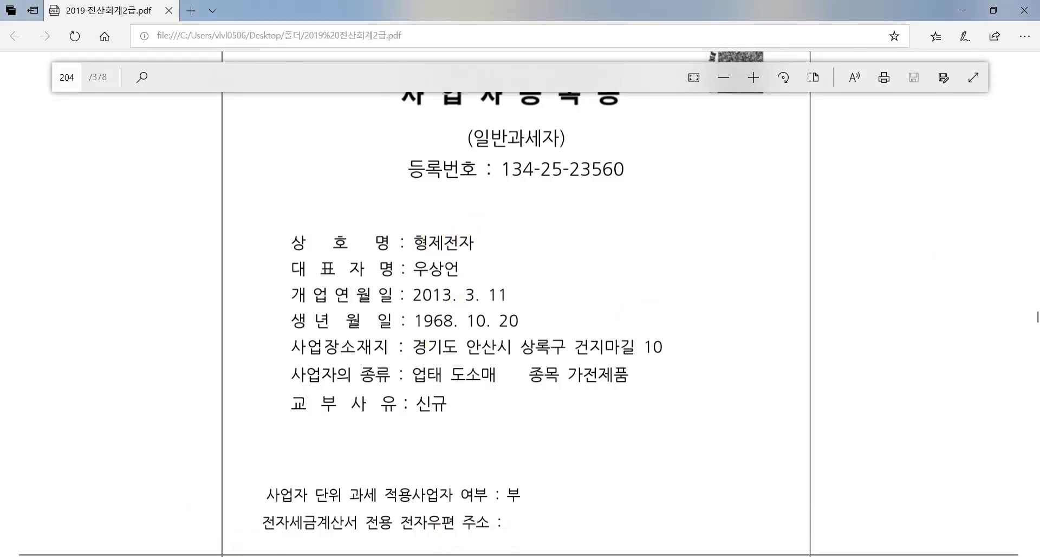
key(alt+Tab)
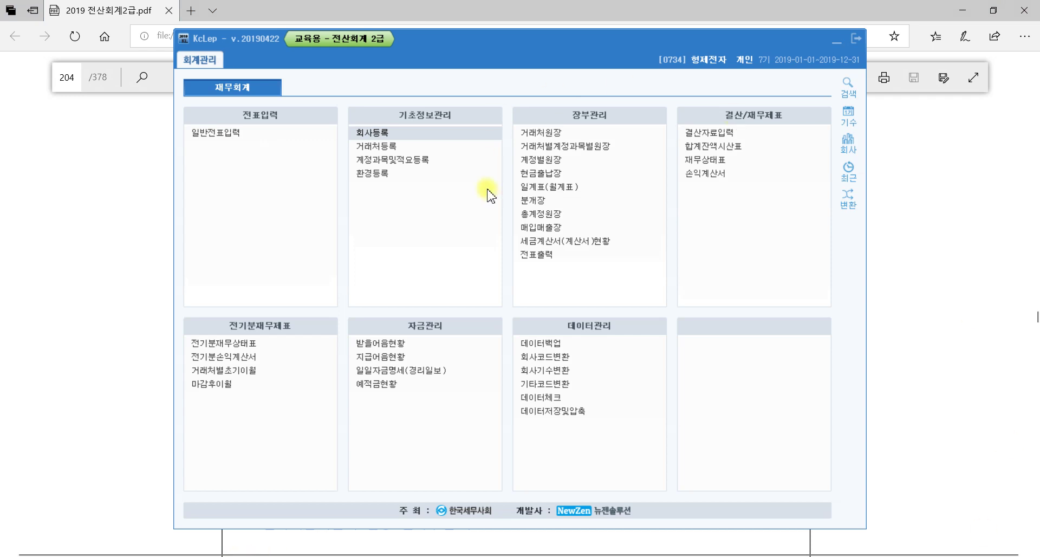
click(394, 135)
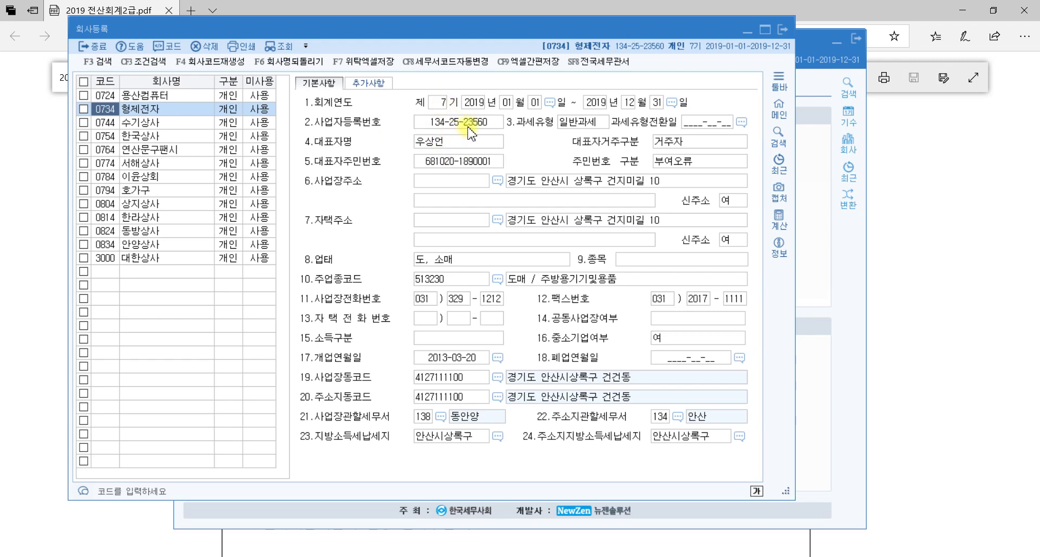
- Compare the business registration number and representative's name in the 형제전자 record with the certificate in the PDF
click(903, 201)
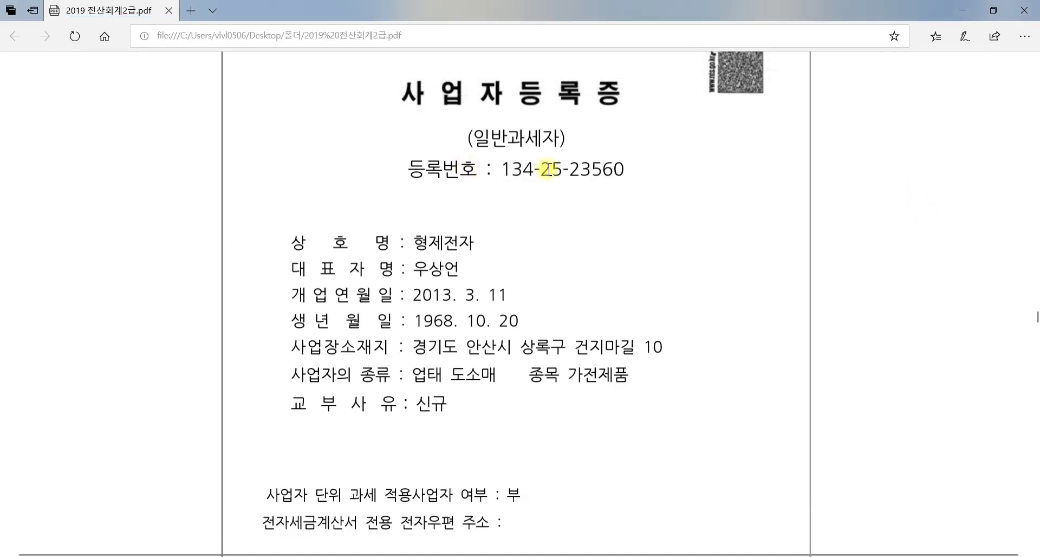
key(alt+Tab)
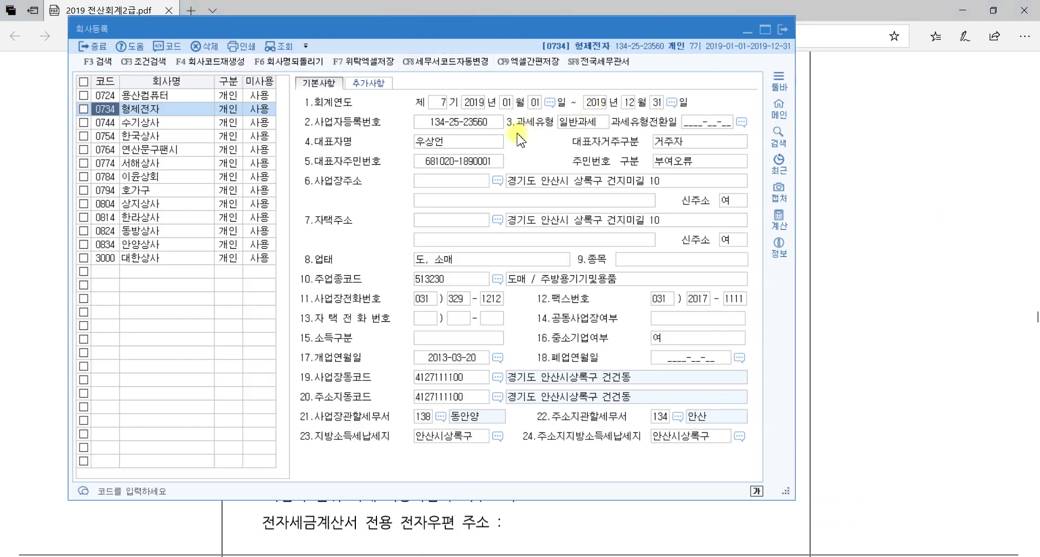
click(494, 128)
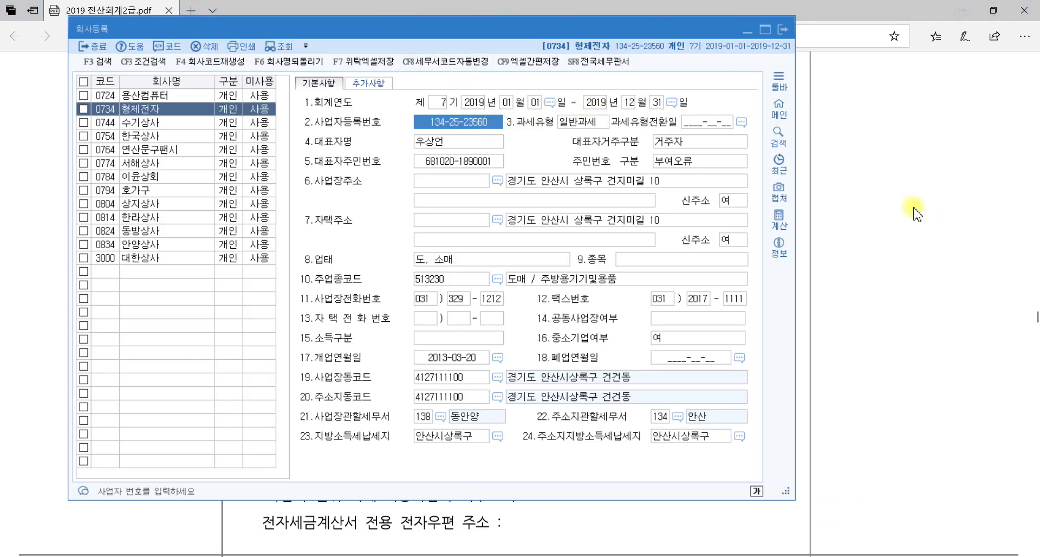
click(916, 211)
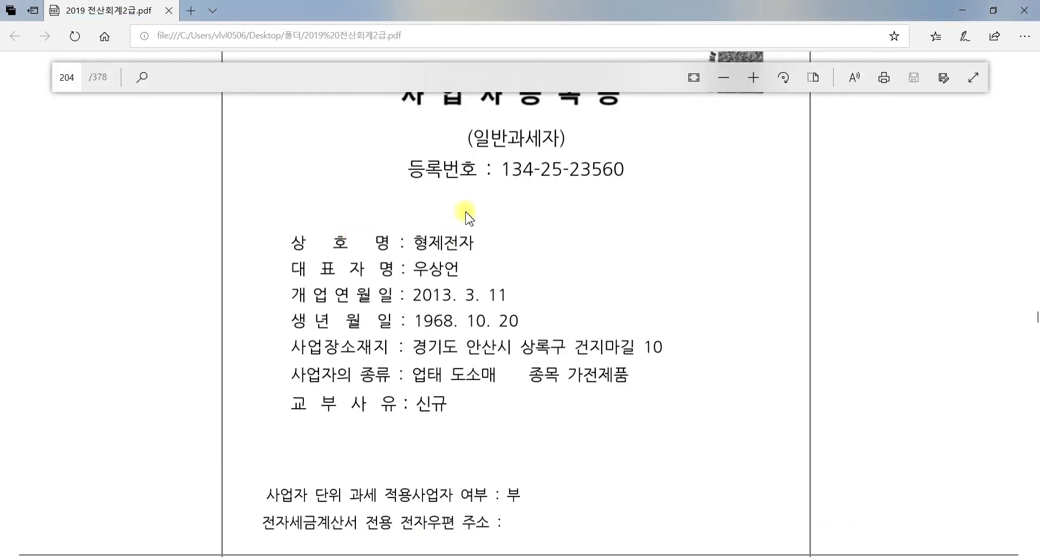
click(443, 269)
key(alt+Tab)
click(442, 142)
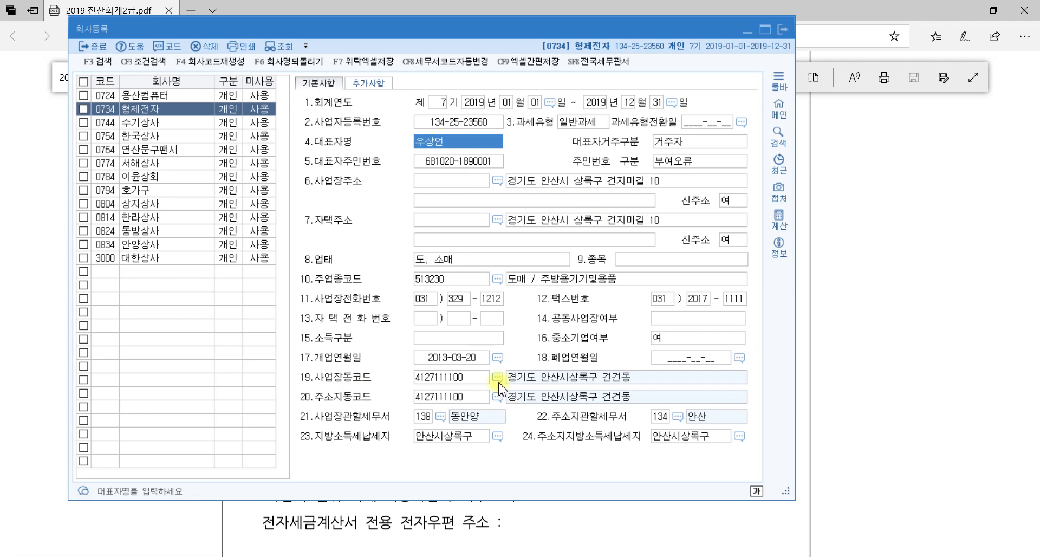
- Set 형제전자's opening date (개업연월일) to 2013-03-11
click(469, 359)
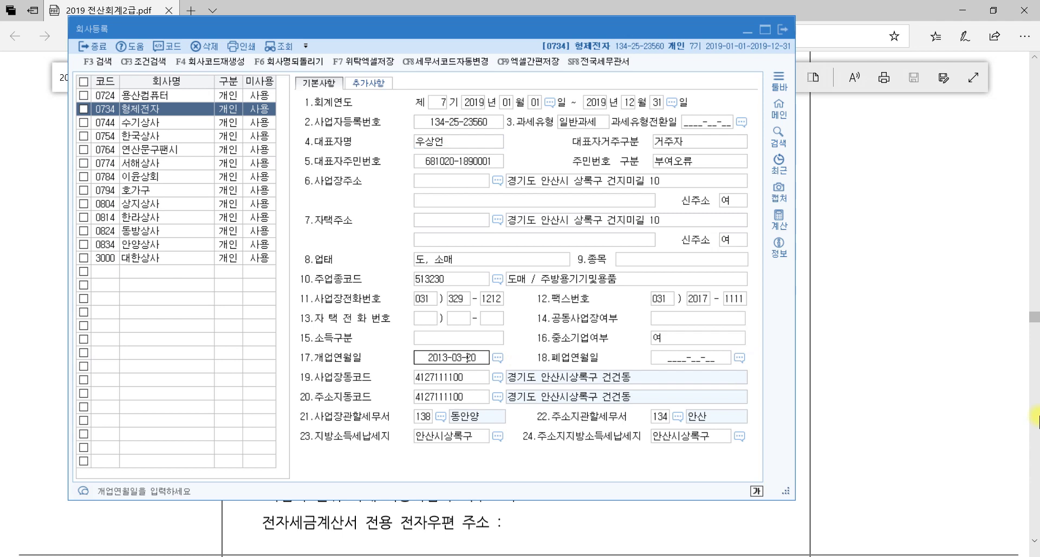
text(11)
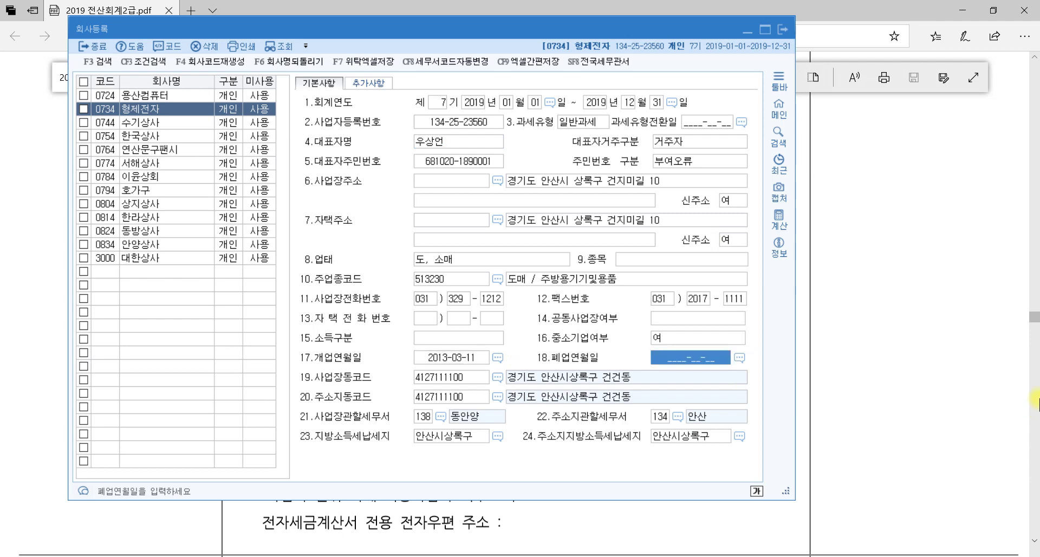
- Review the business address, home address and 업태 entries in the 형제전자 record
click(665, 183)
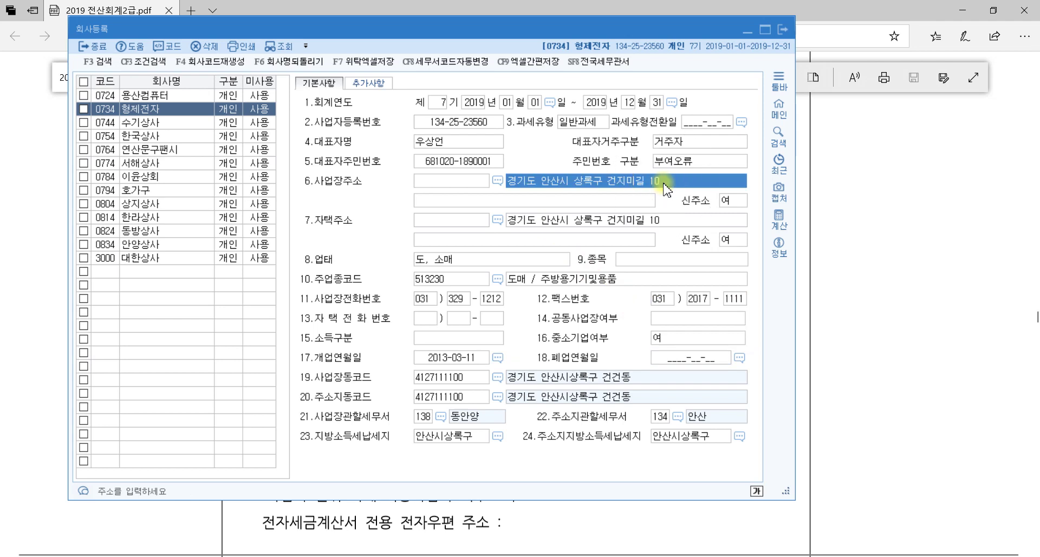
click(642, 223)
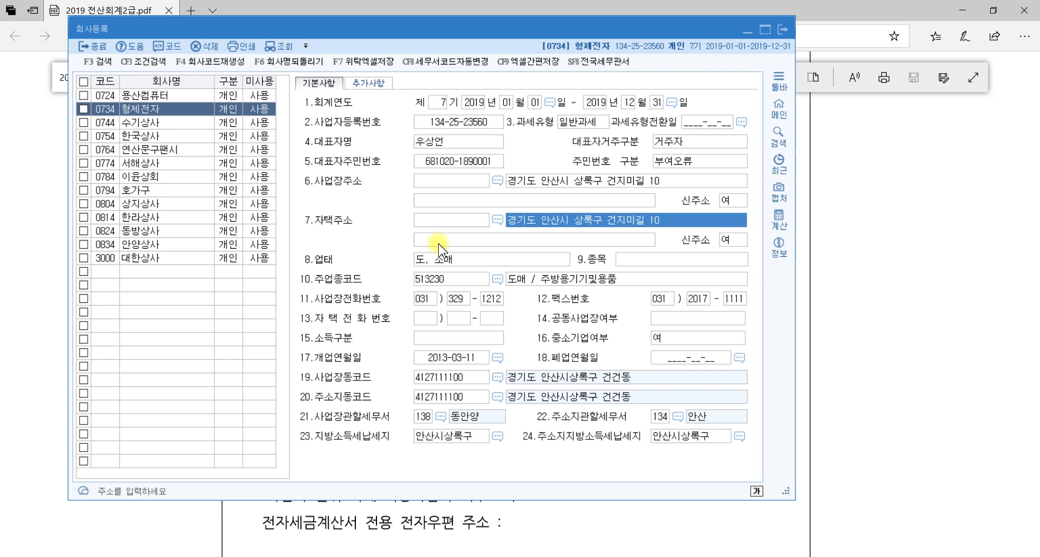
click(449, 262)
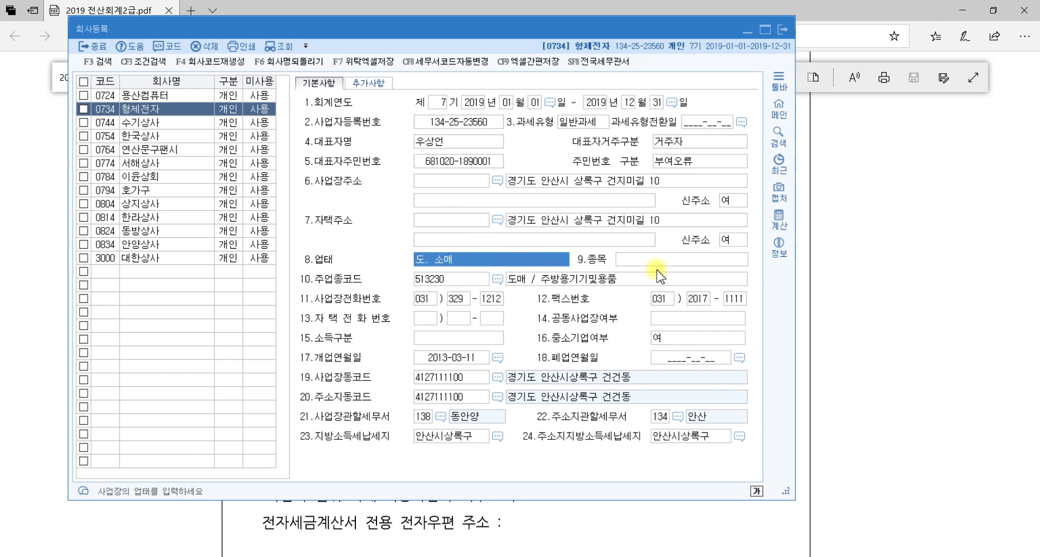
- Set 형제전자's business item (종목) to 가전제품
click(693, 263)
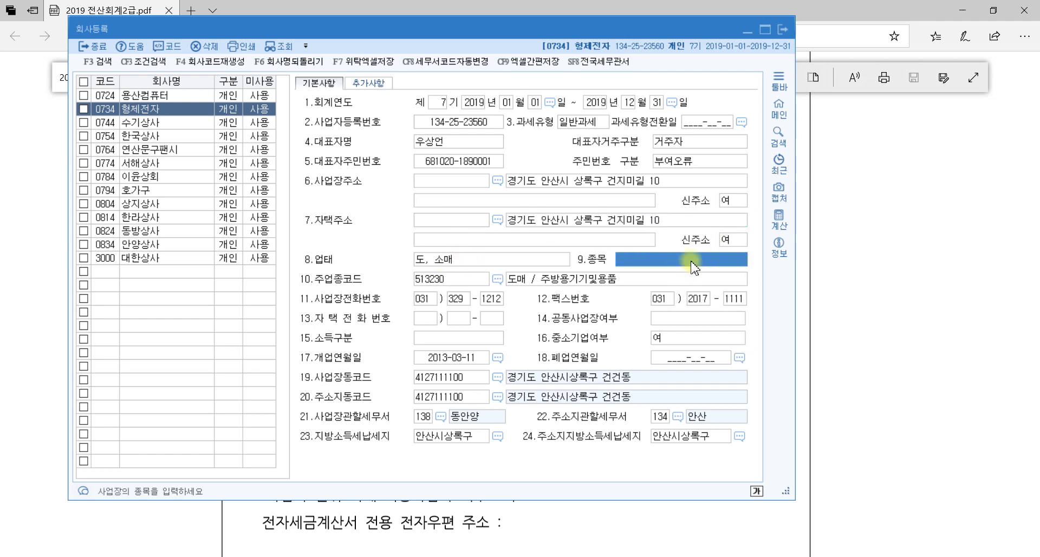
text(개)
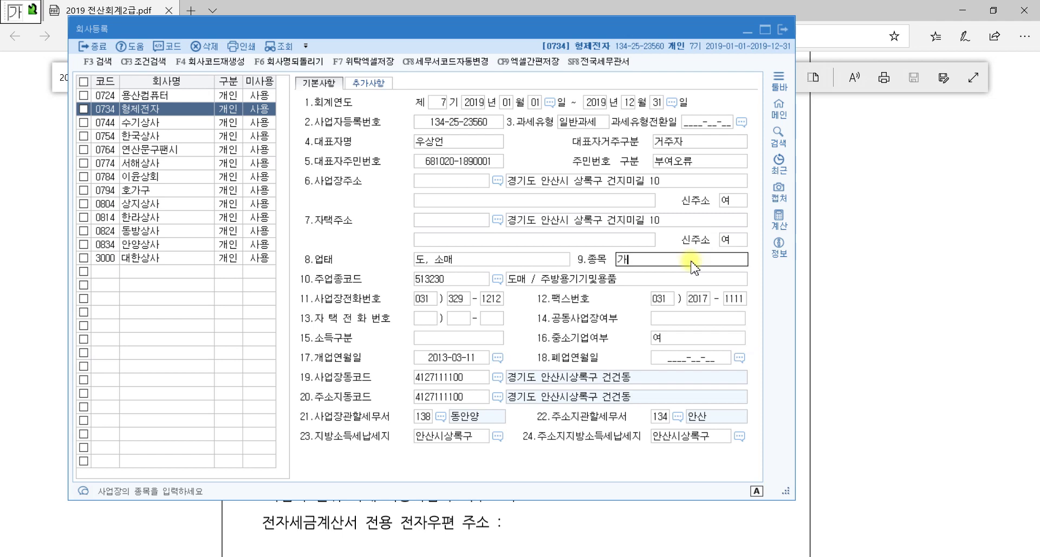
text(전제품)
key(Return)
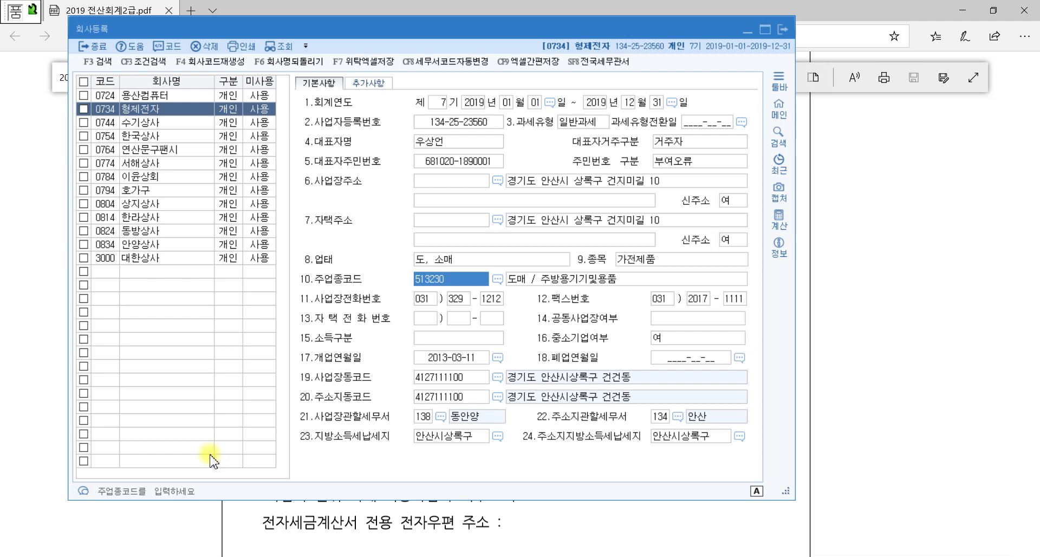
- Set 형제전자's 사업장관할세무서 to the 안산 tax office, code 134
click(426, 418)
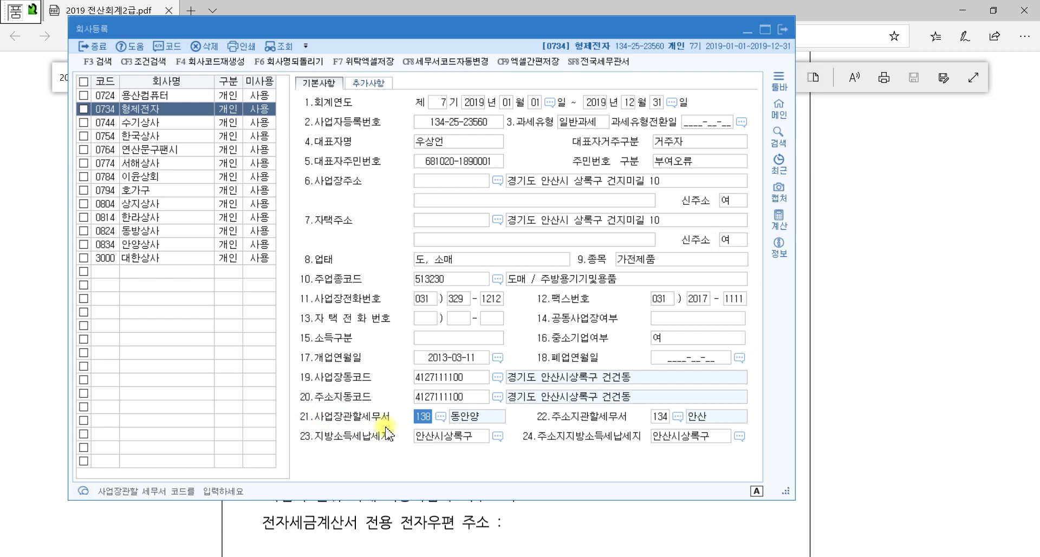
click(472, 419)
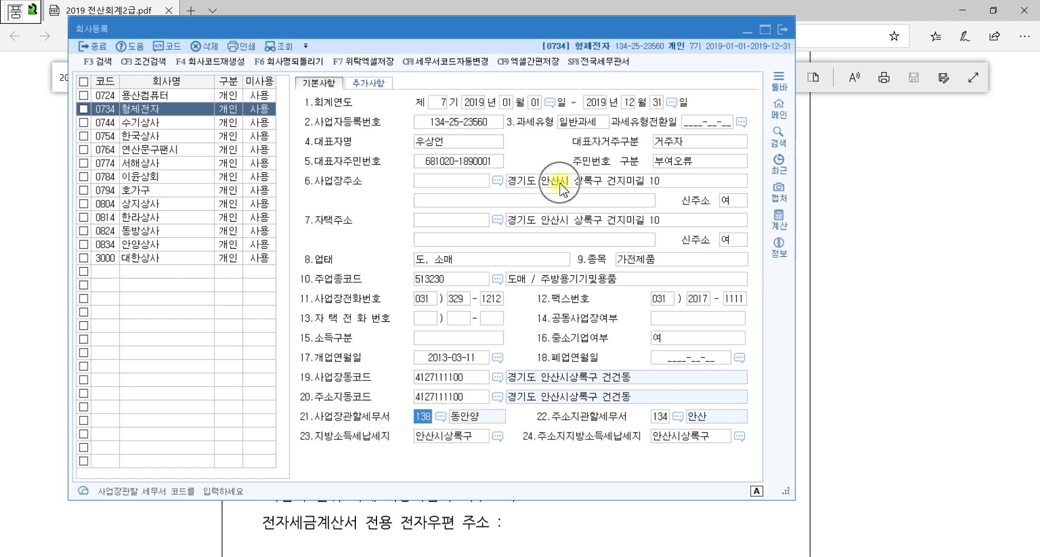
click(421, 419)
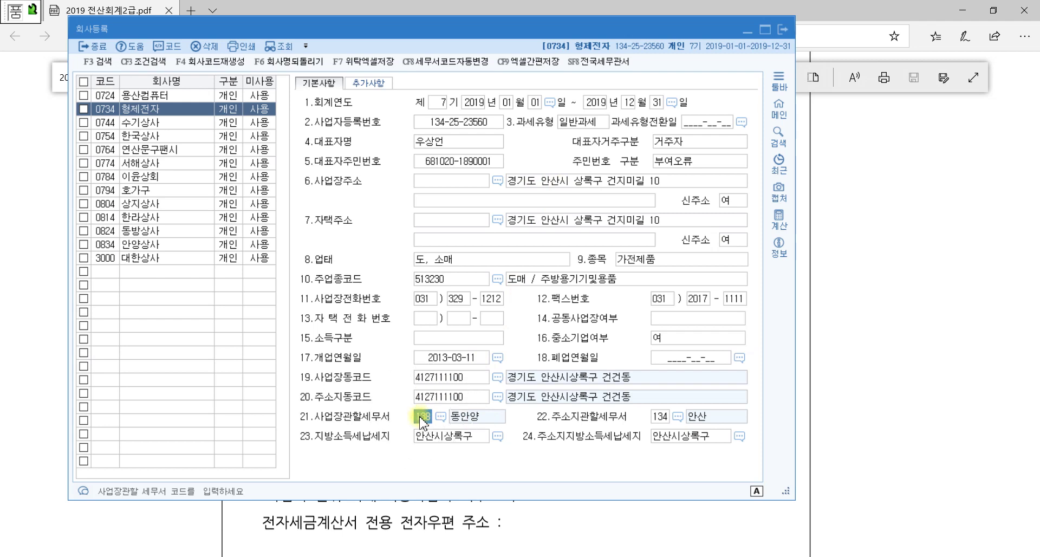
double_click(421, 417)
text(안산)
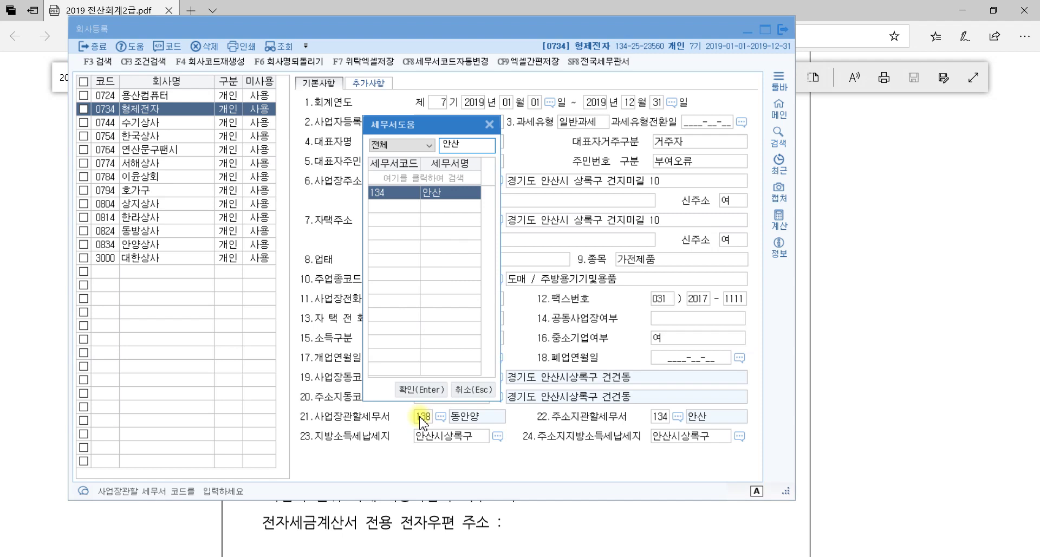
key(Return)
key(Return)
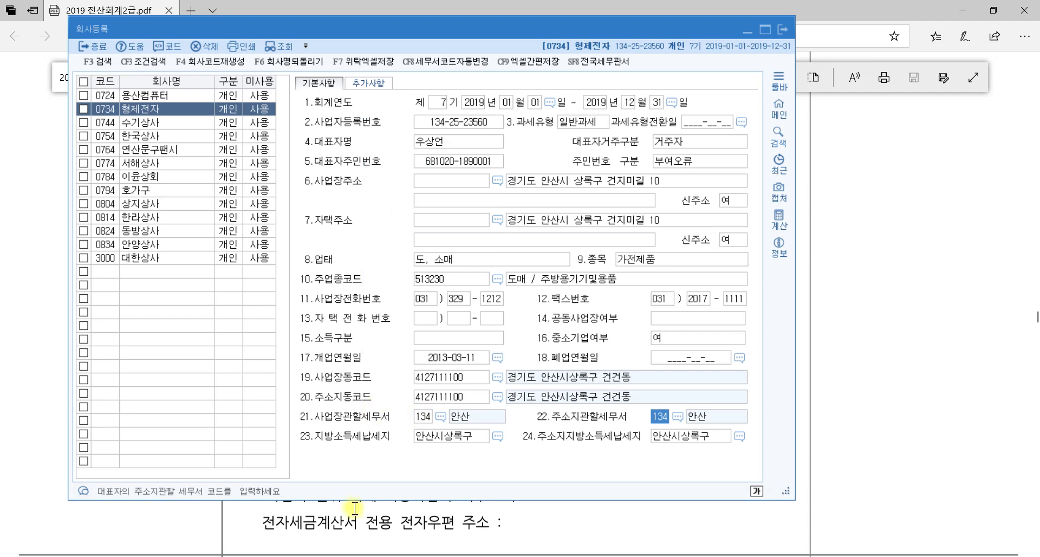
- Recheck the 개업연월일, 종목 and 사업장관할세무서 entries of 형제전자, and close 회사등록
click(465, 362)
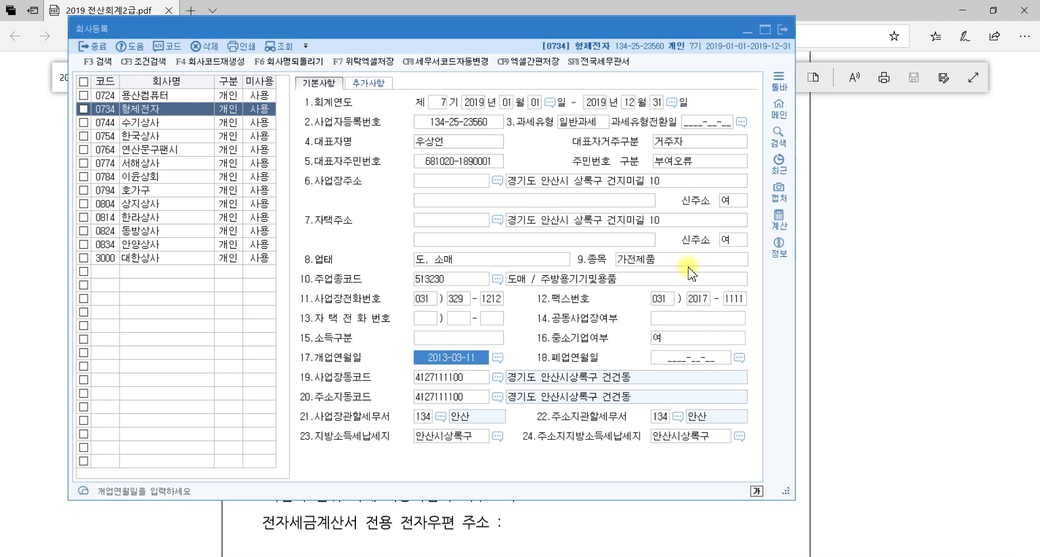
click(648, 260)
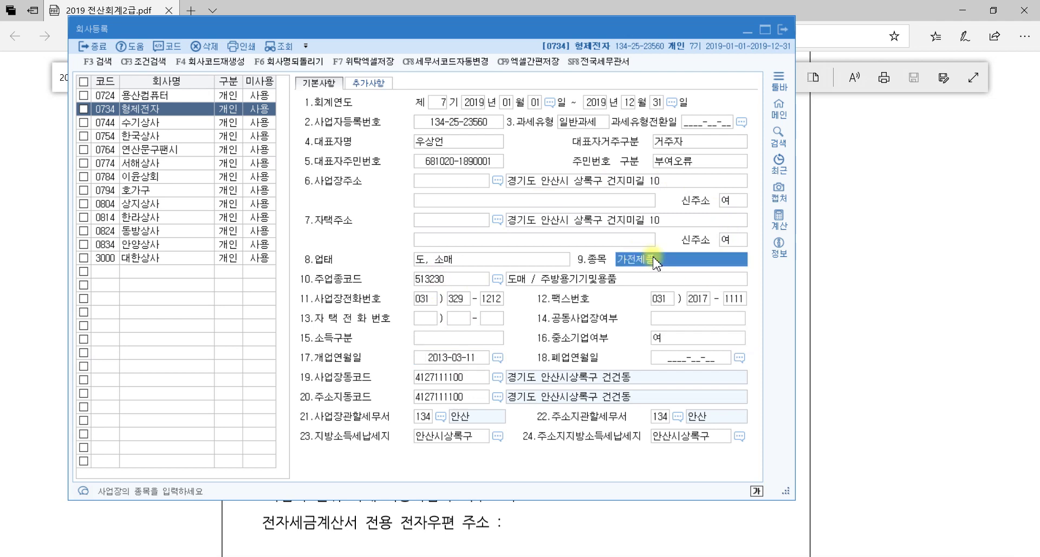
click(423, 416)
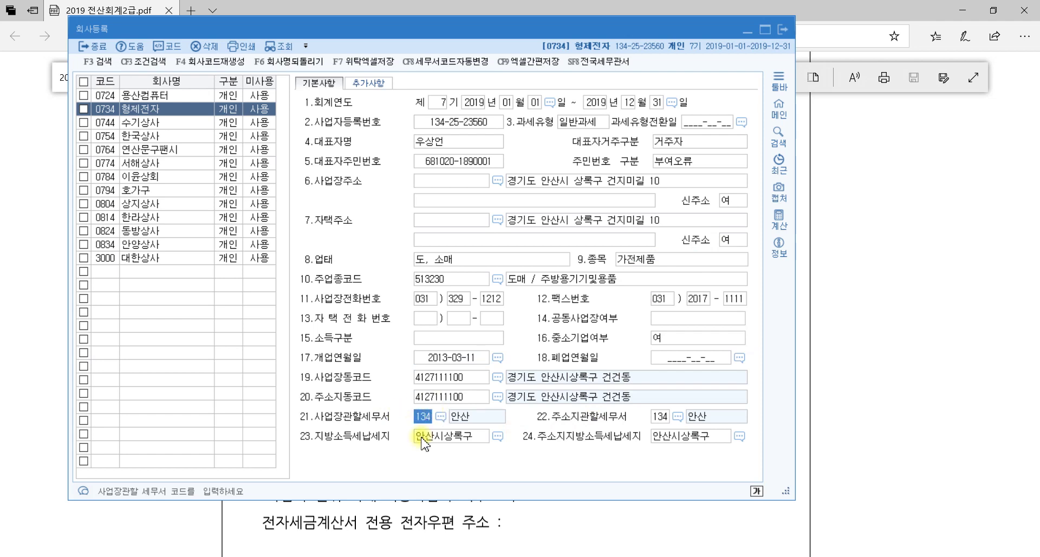
click(783, 29)
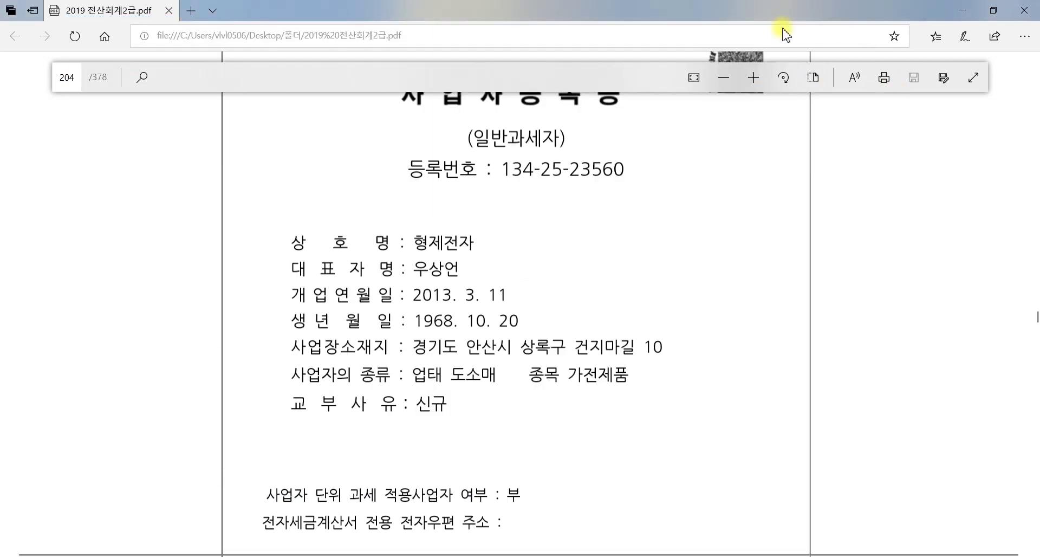
- Find 문제2 in the exam PDF, and switch to KcLep to open 전기분손익계산서
scroll(987, 325, down, 3)
scroll(987, 325, down, 20)
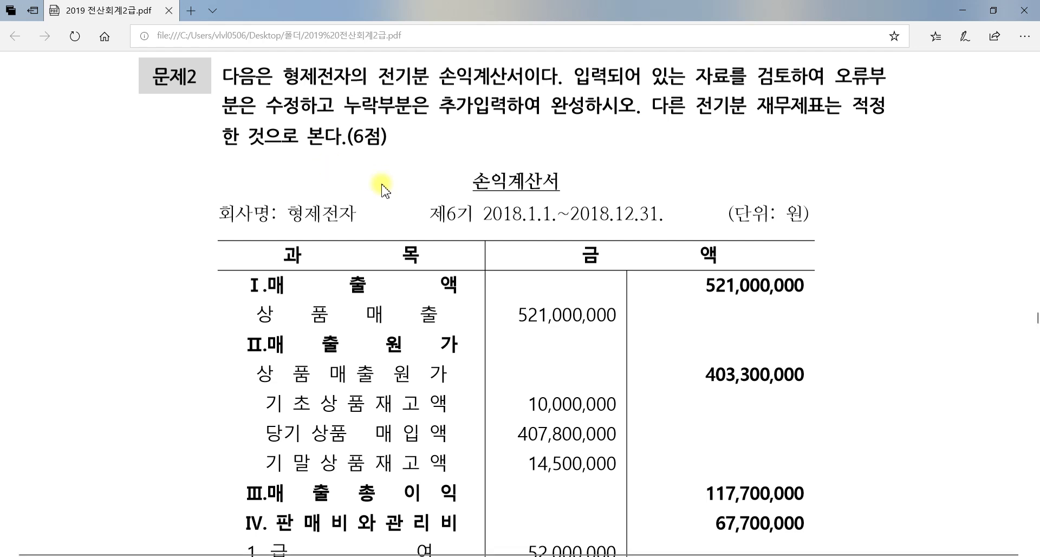
drag(393, 82, 550, 104)
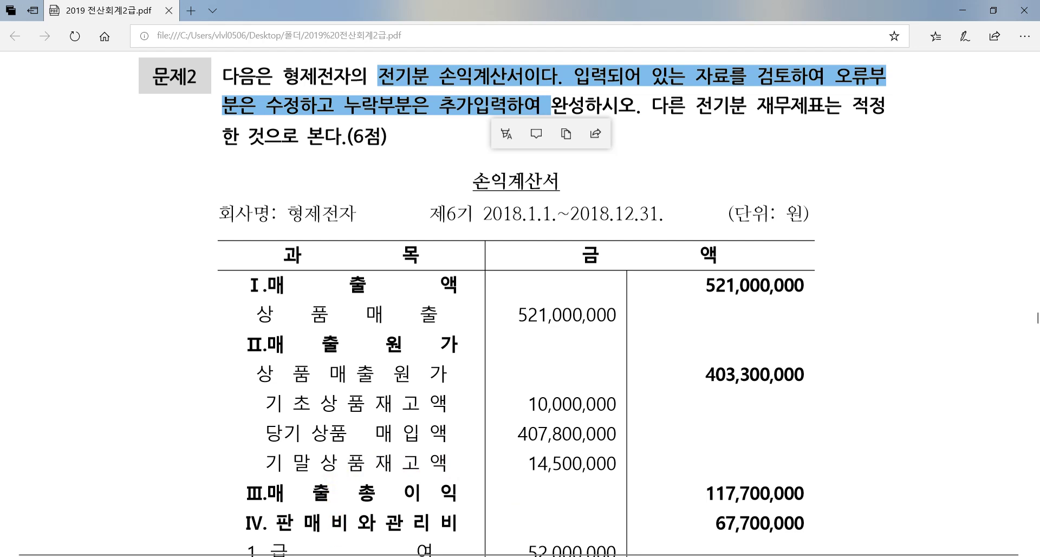
key(alt+Tab)
click(267, 357)
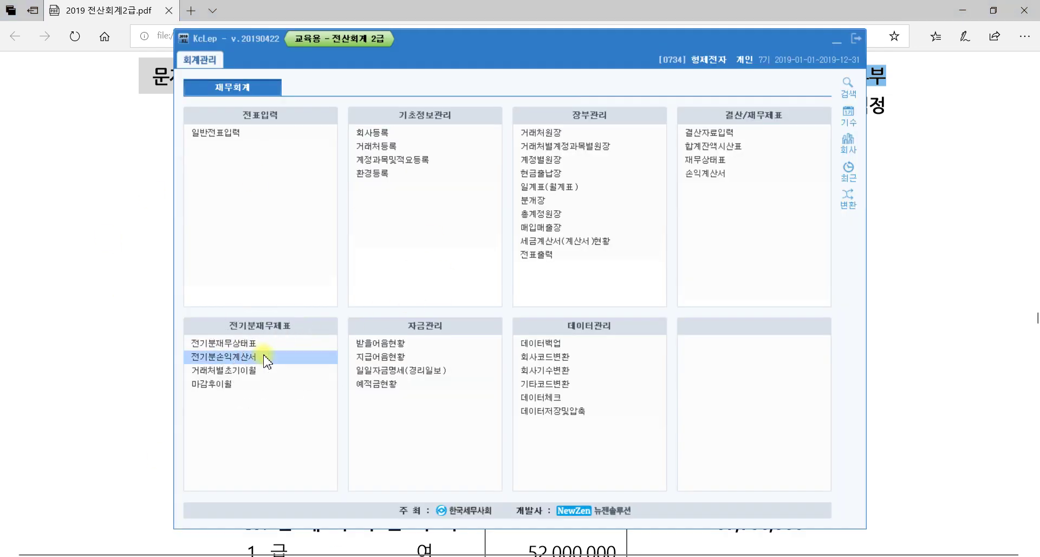
- Switch to the PDF and examine the 문제2 instructions and 형제전자's 2018 income statement (손익계산서)
click(920, 351)
scroll(530, 314, down, 3)
scroll(530, 315, down, 8)
scroll(644, 310, up, 10)
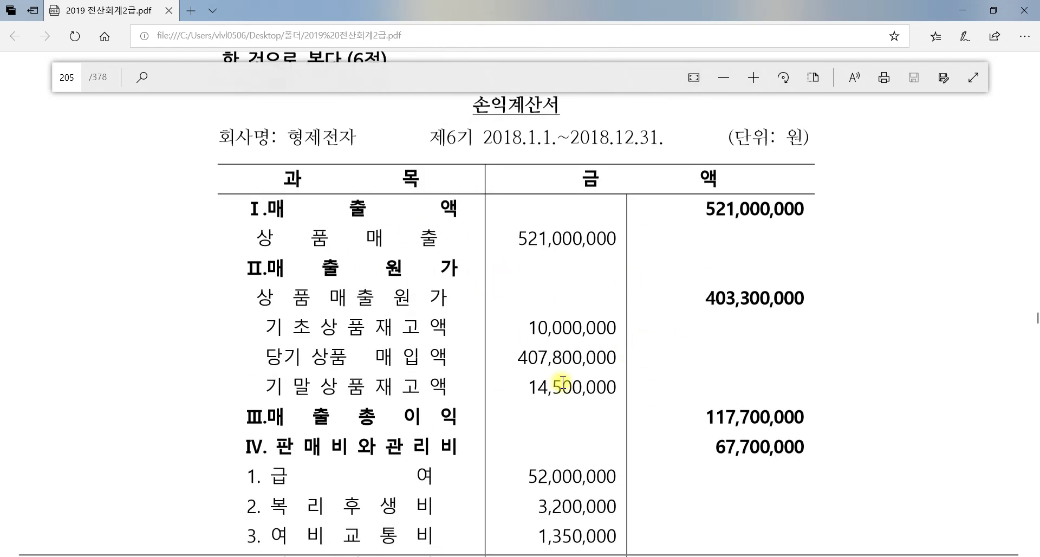
scroll(688, 290, up, 4)
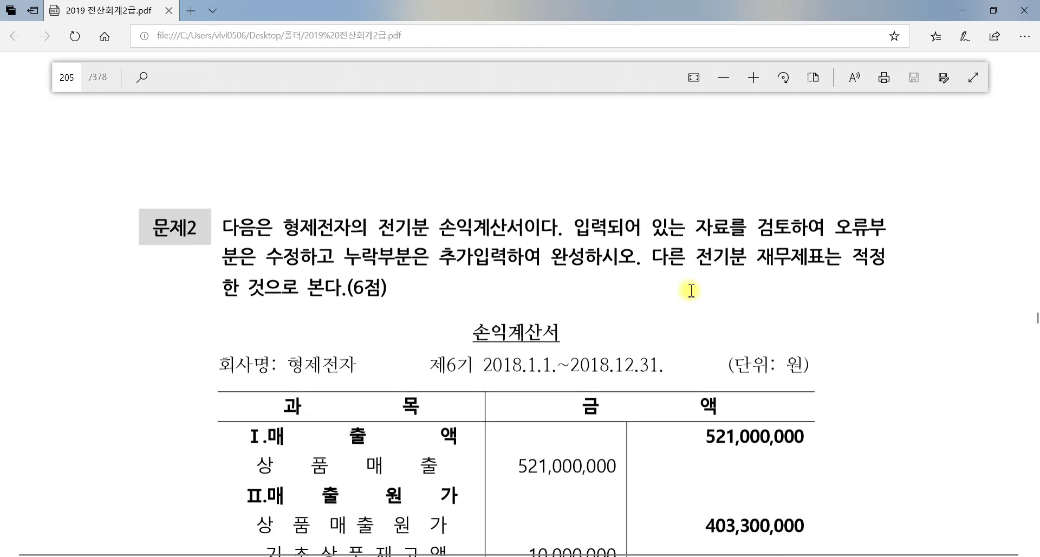
click(592, 228)
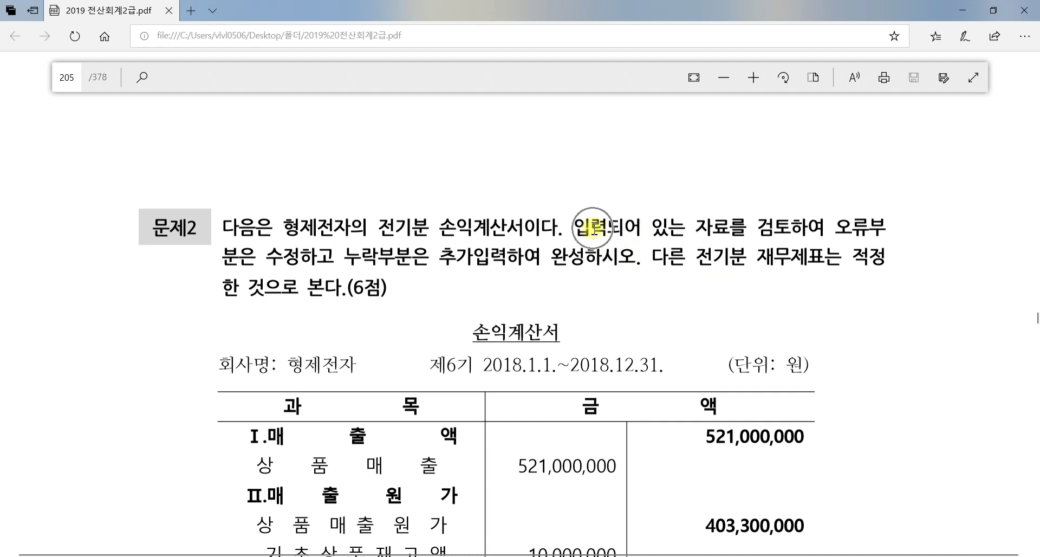
click(712, 221)
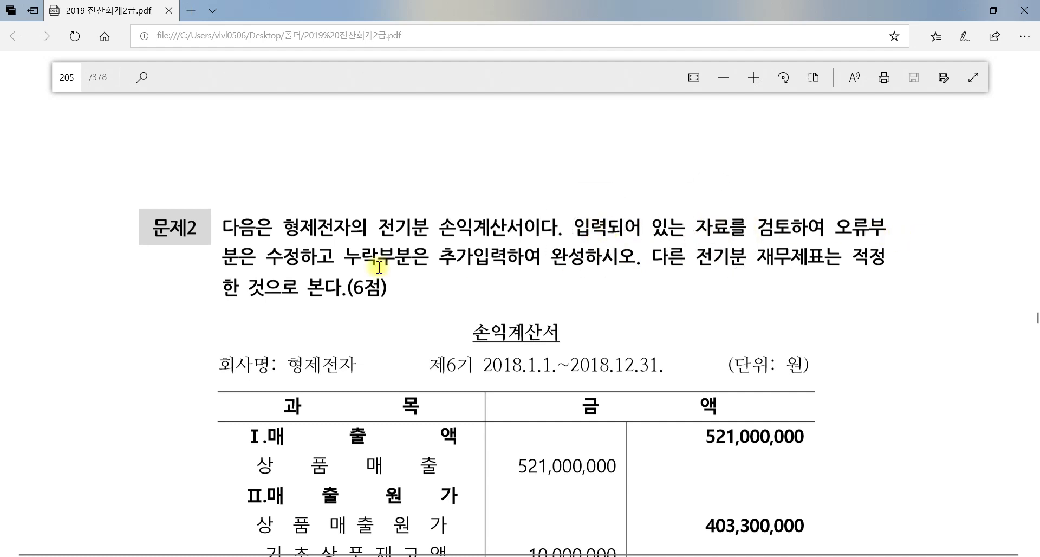
click(320, 255)
click(576, 258)
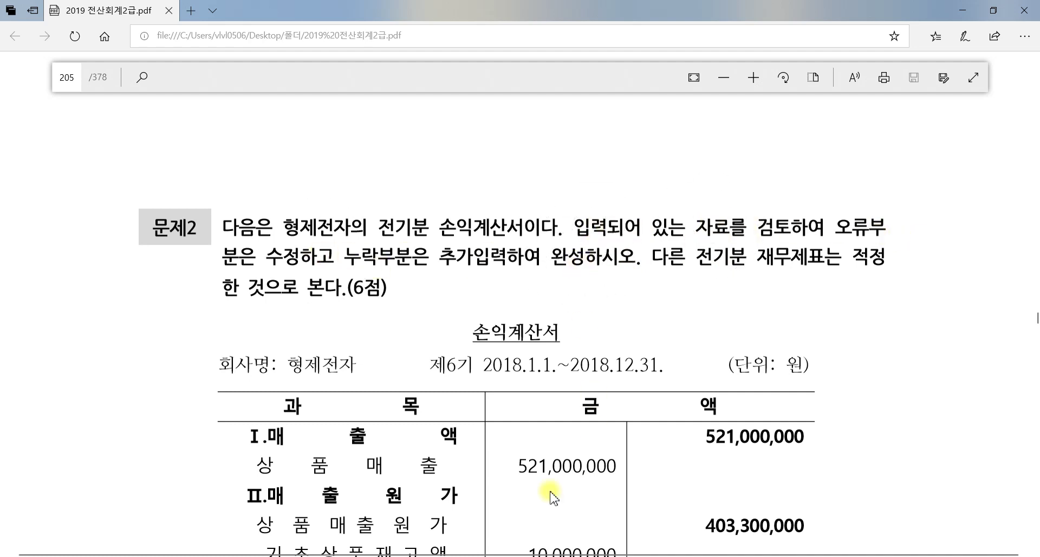
click(719, 262)
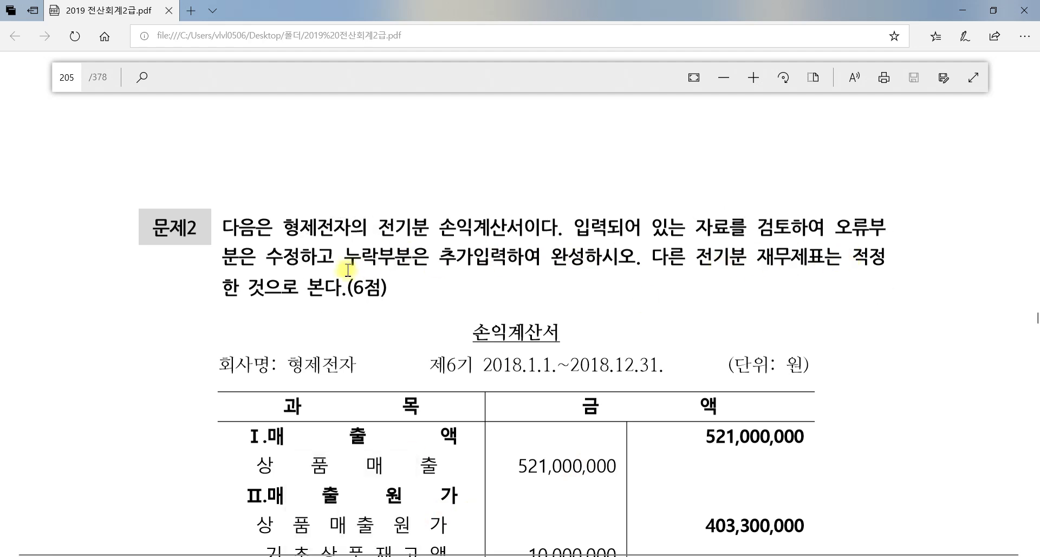
scroll(743, 341, down, 5)
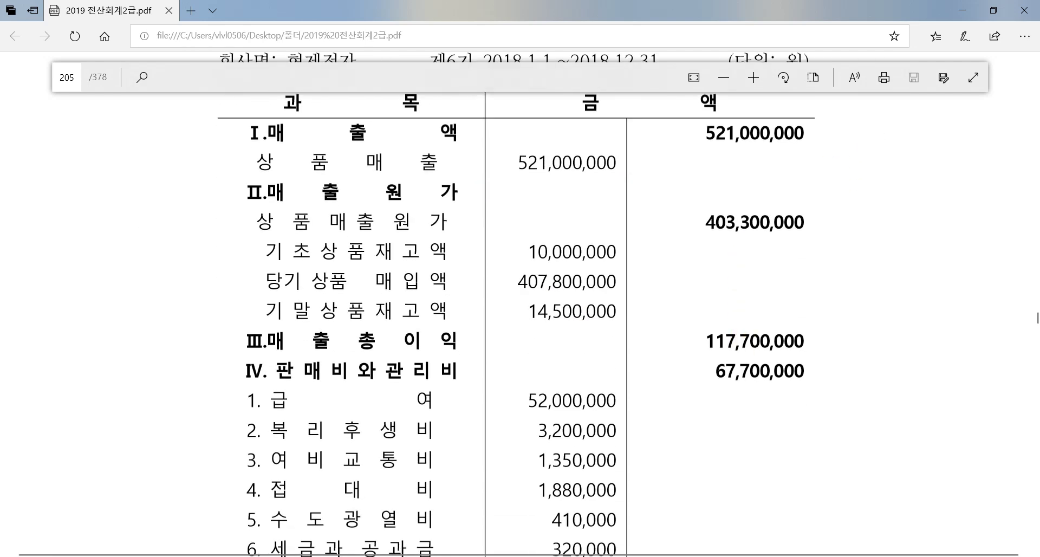
click(561, 158)
- Switch back to KcLep, enlarge the 전기분손익계산서 window, and set the 상품매출 amount to 521,000,000
key(alt+Tab)
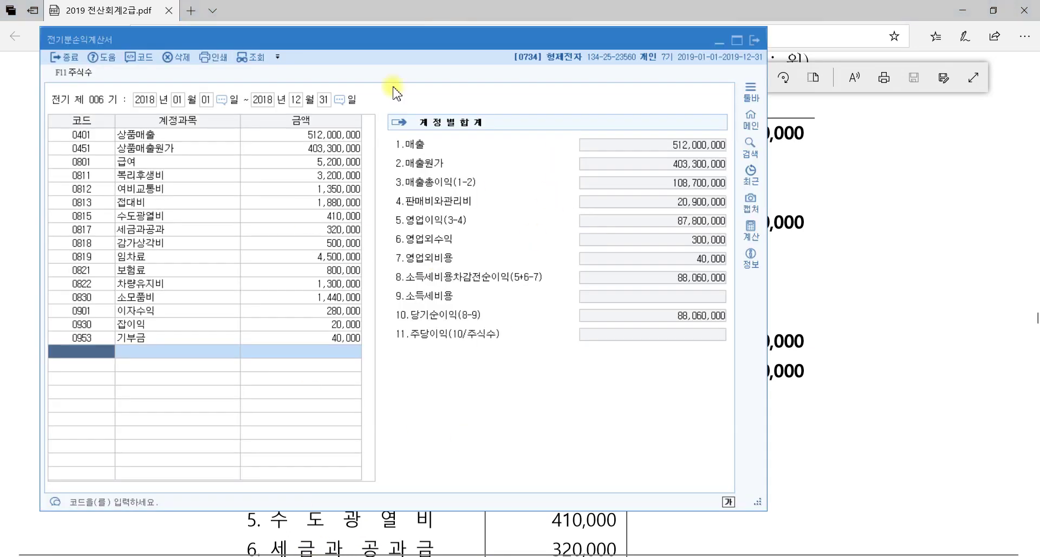
drag(765, 509, 977, 491)
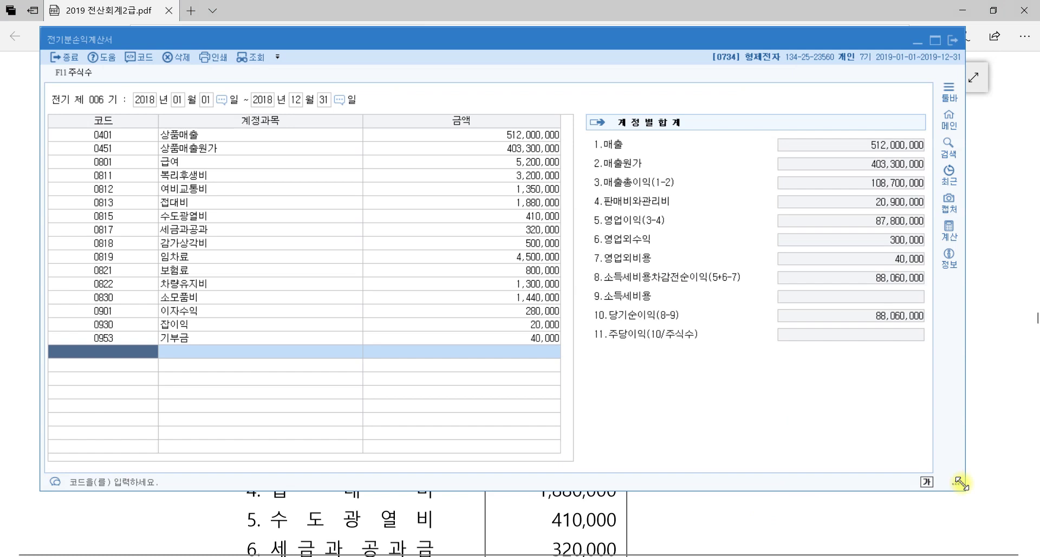
click(514, 137)
click(515, 140)
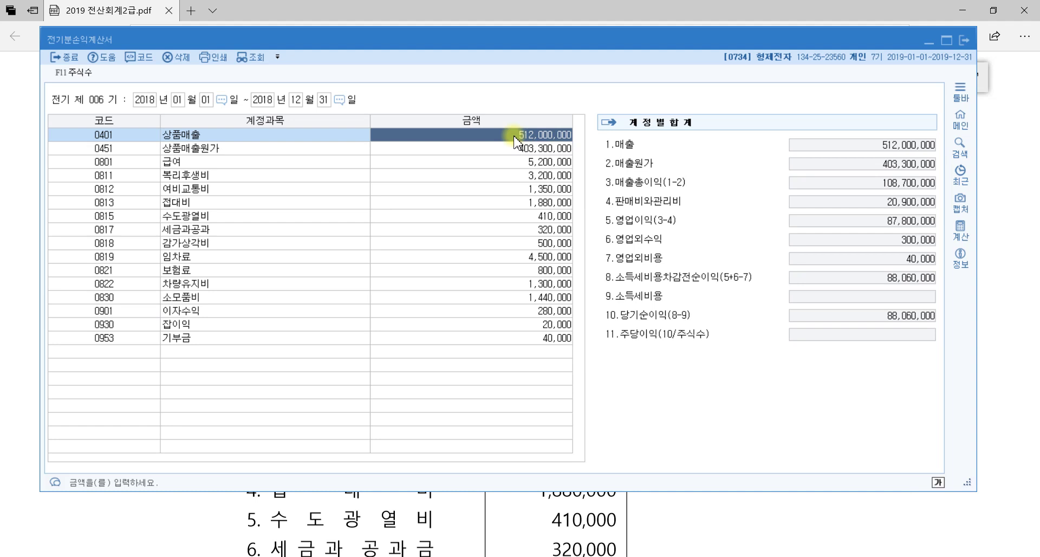
text(52)
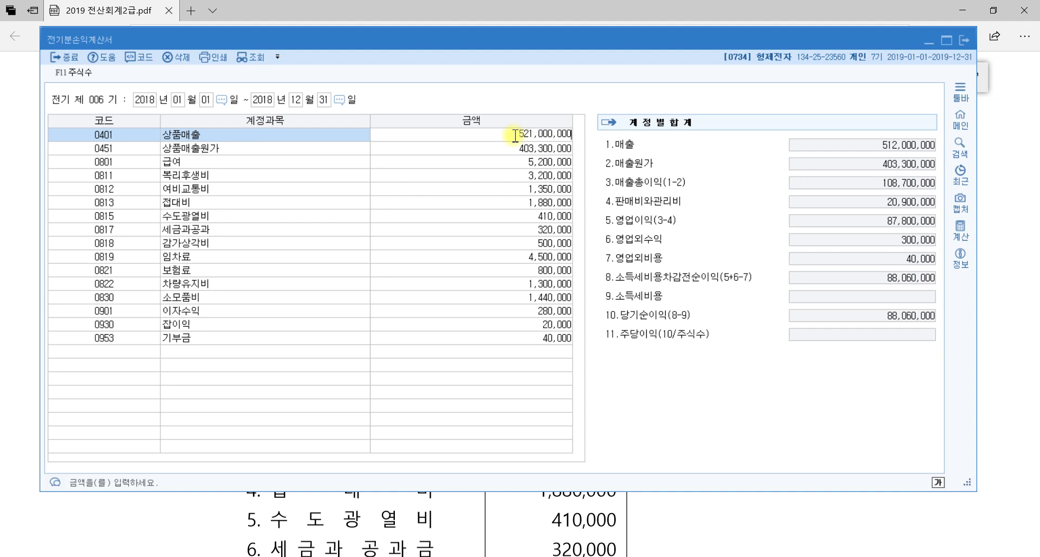
key(Return)
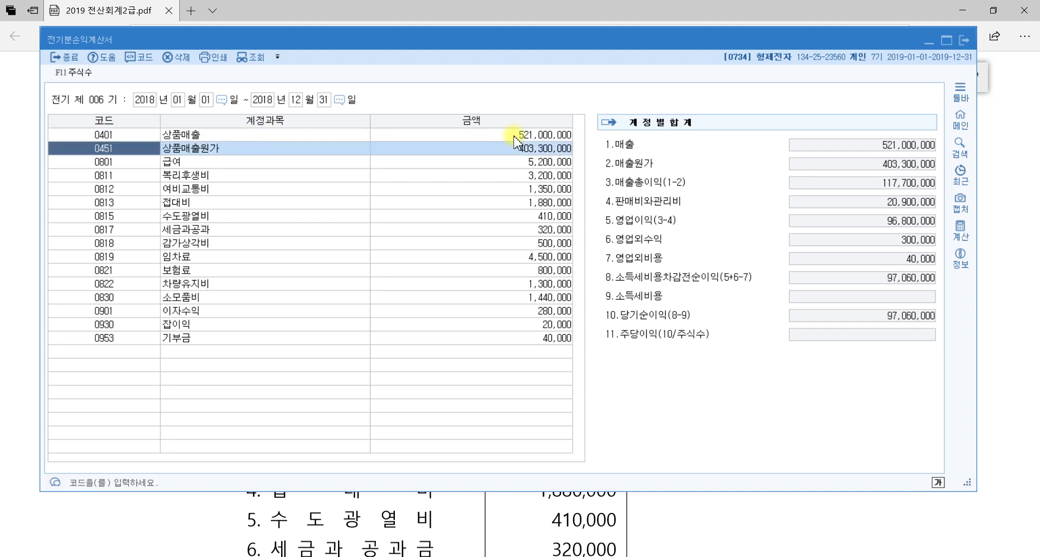
- Check the 상품매출원가 amount and its 매출원가 breakdown of opening stock, purchases and closing stock
click(540, 148)
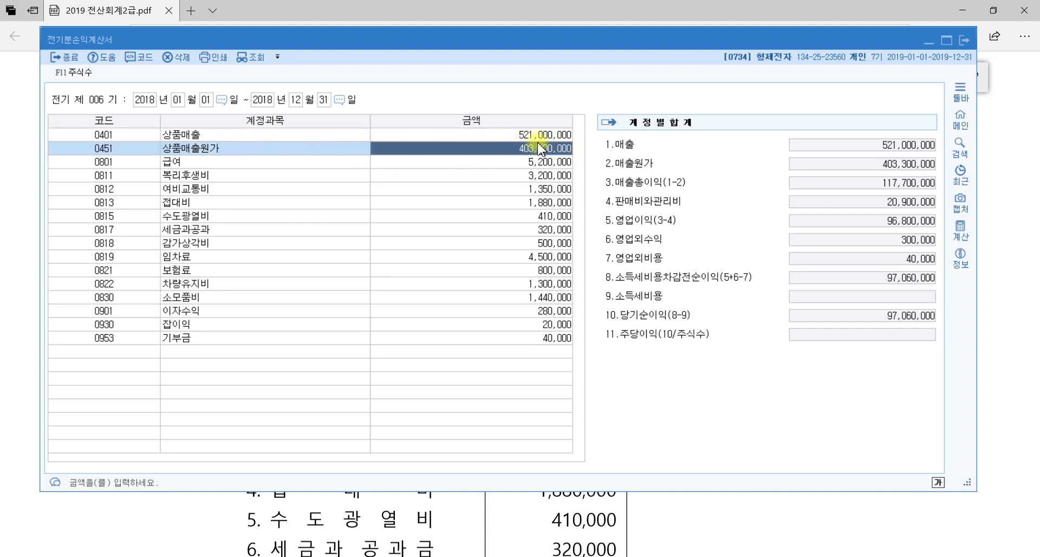
click(626, 145)
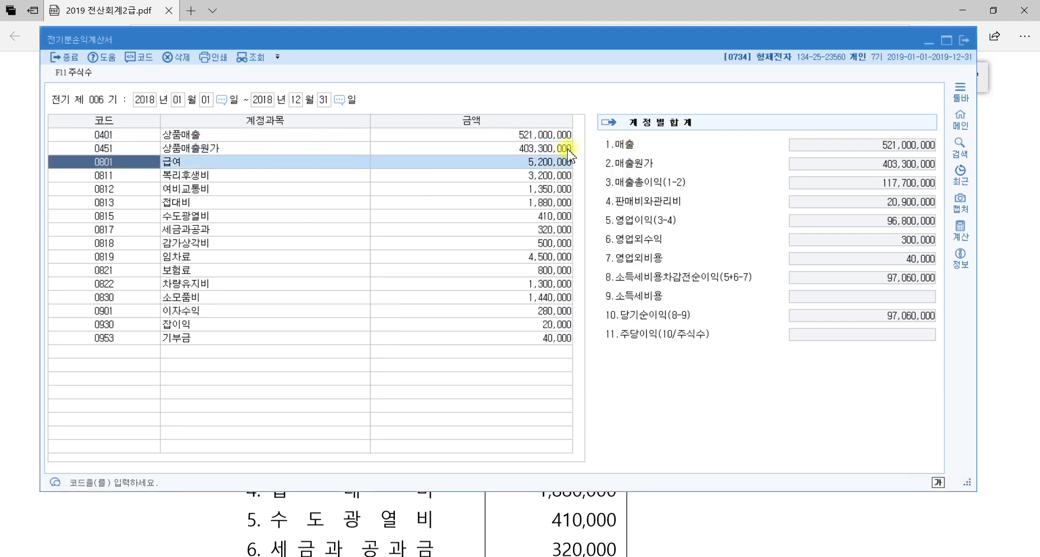
click(564, 135)
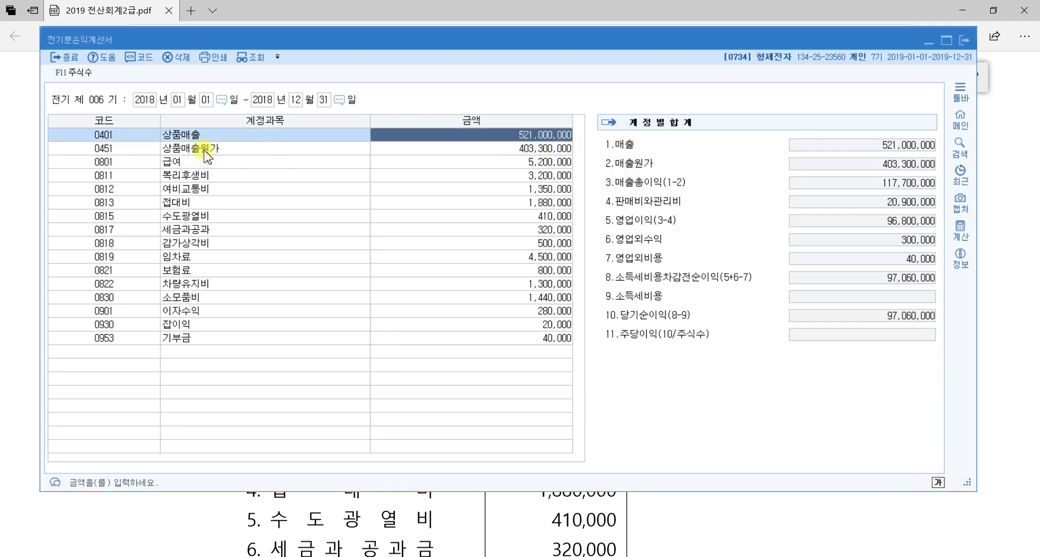
click(543, 151)
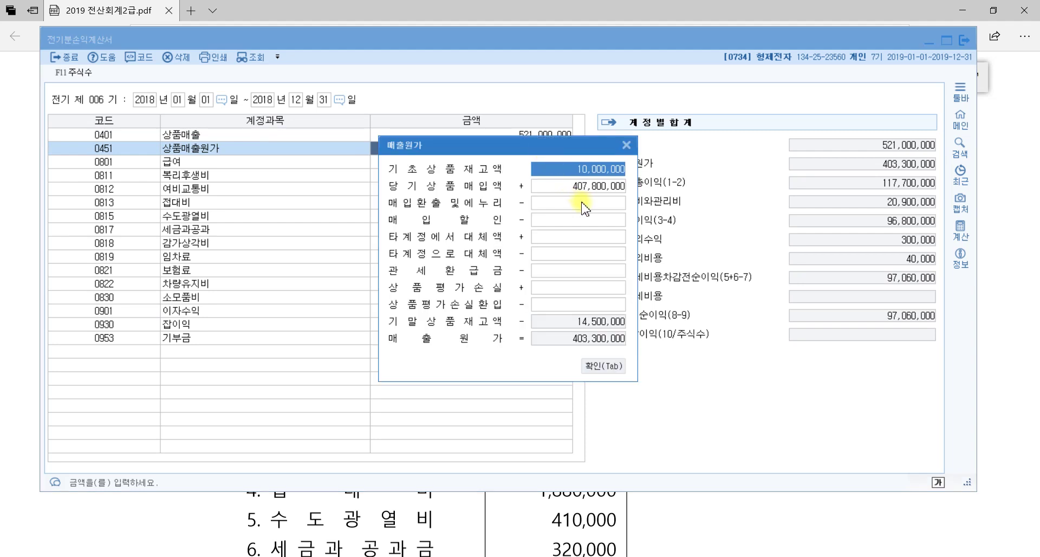
click(601, 194)
click(598, 328)
click(602, 367)
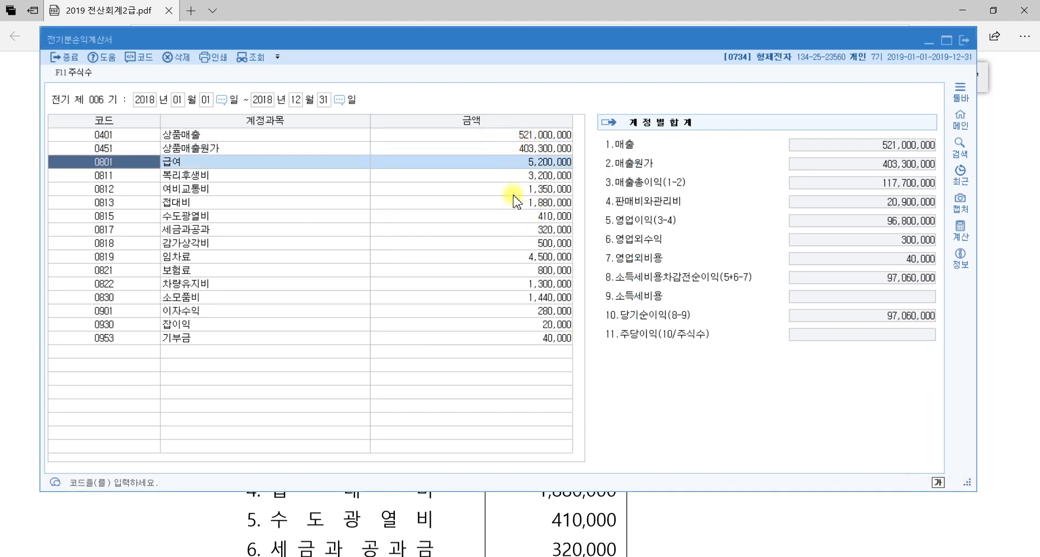
- Set the 급여 amount in 전기분손익계산서 to 52,000,000
click(533, 166)
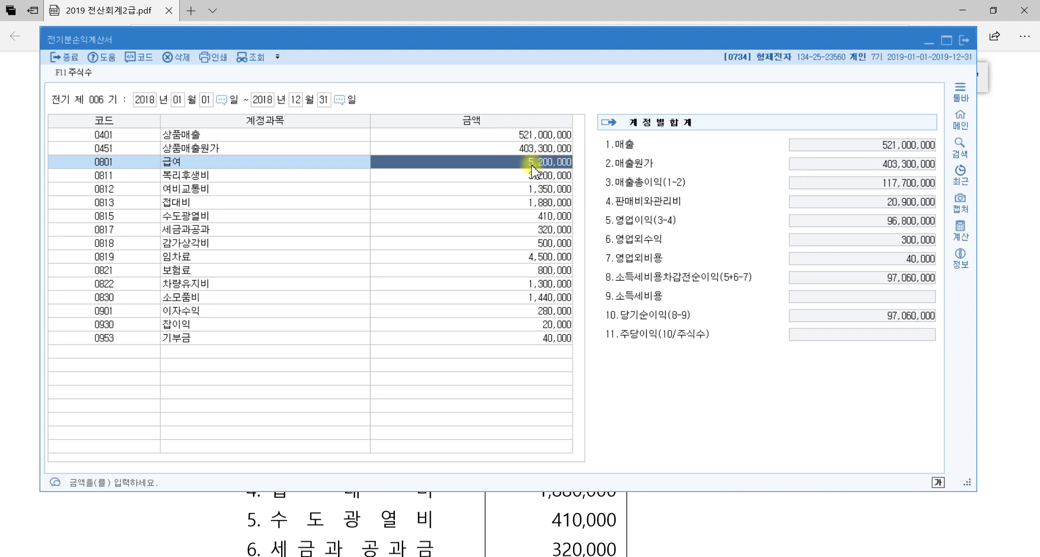
text(52)
key(Return)
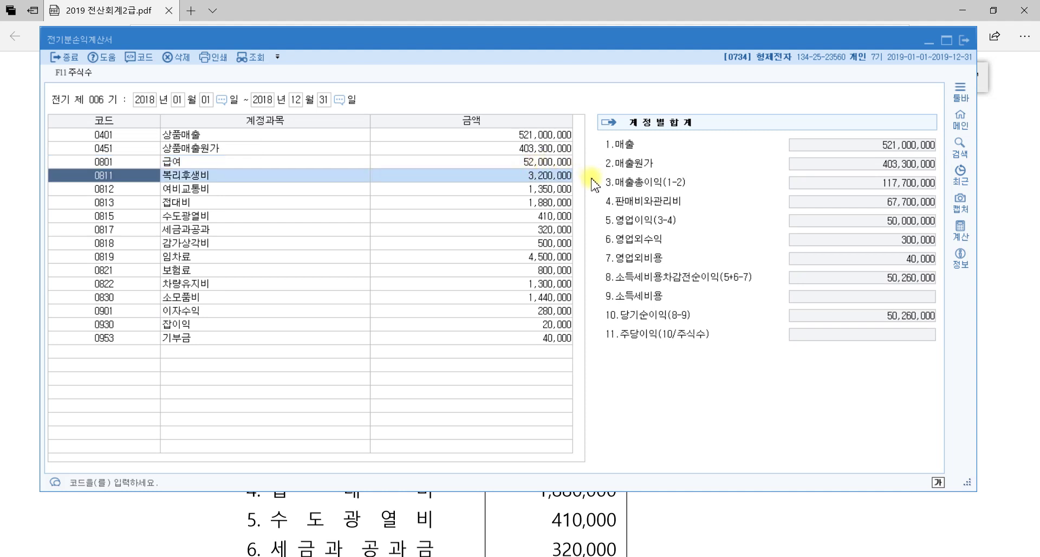
click(561, 191)
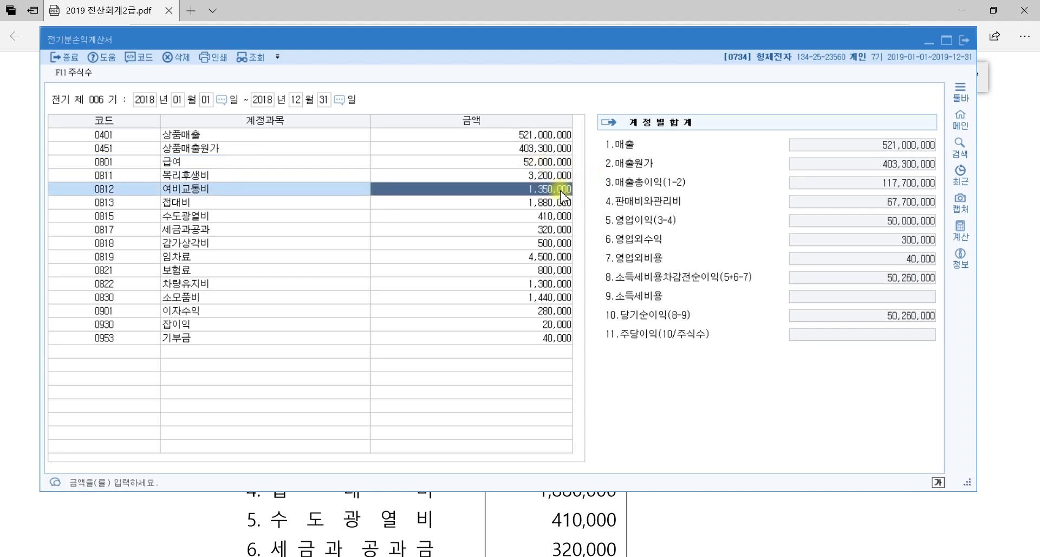
- Check the remaining prior-period amounts from 복리후생비 through 소모품비, 이자수익 and 잡이익 against the exam's income statement
click(558, 176)
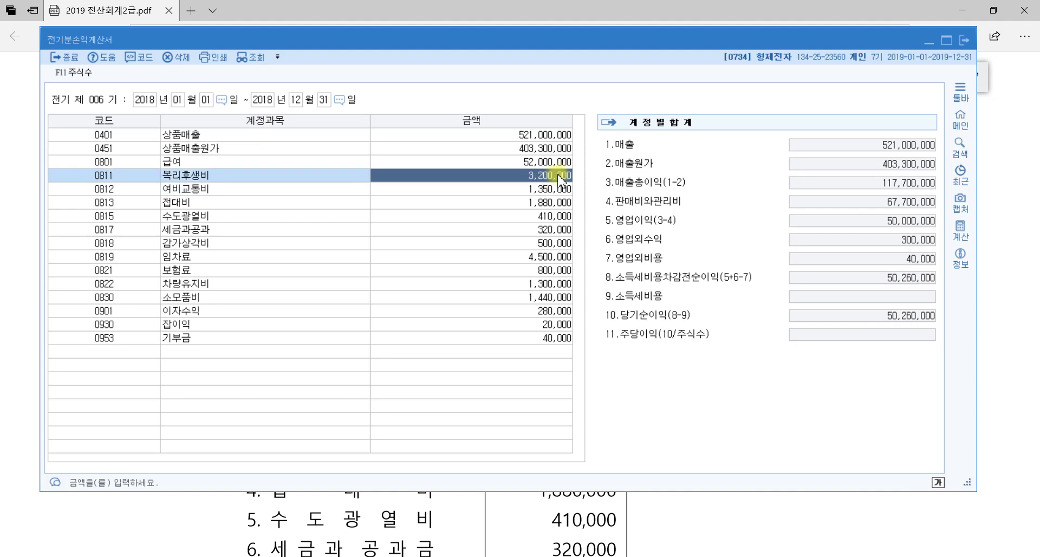
click(562, 192)
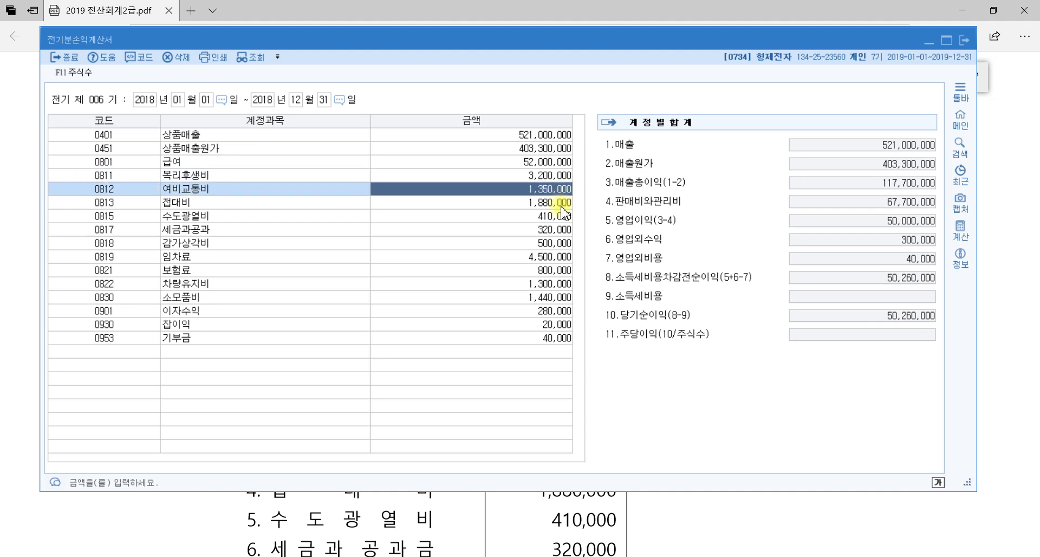
click(561, 205)
click(557, 230)
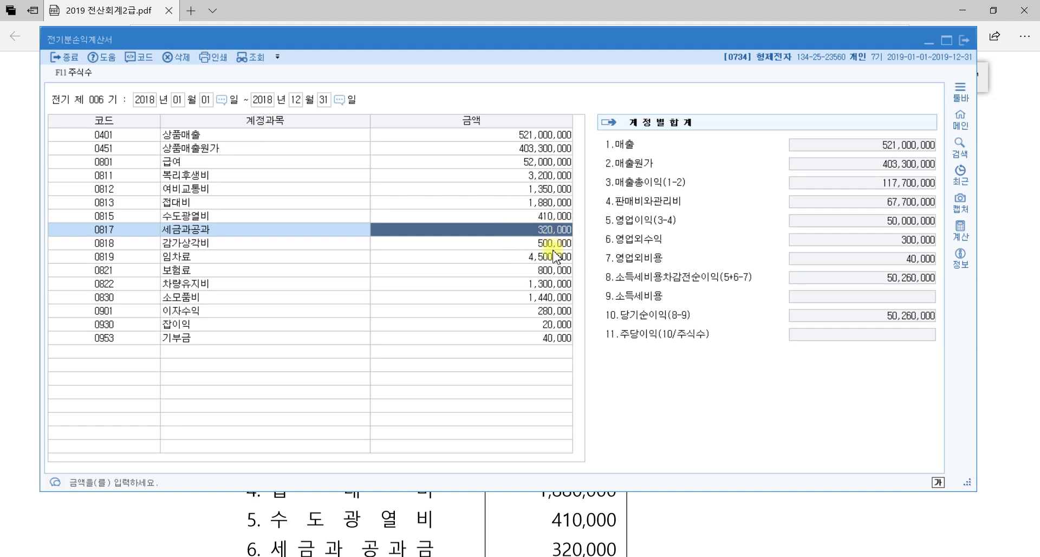
key(ctrl)
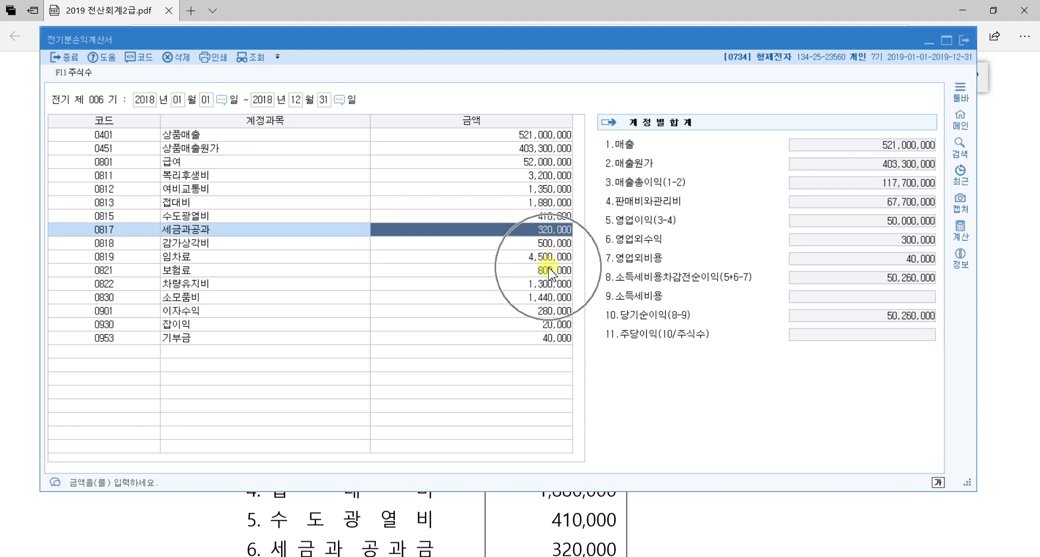
key(ctrl)
click(541, 297)
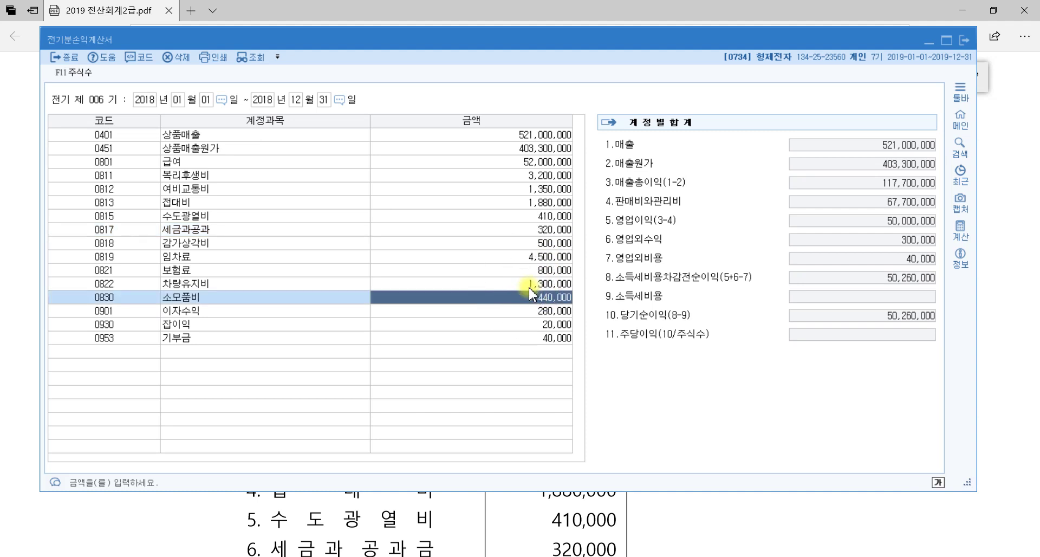
click(554, 314)
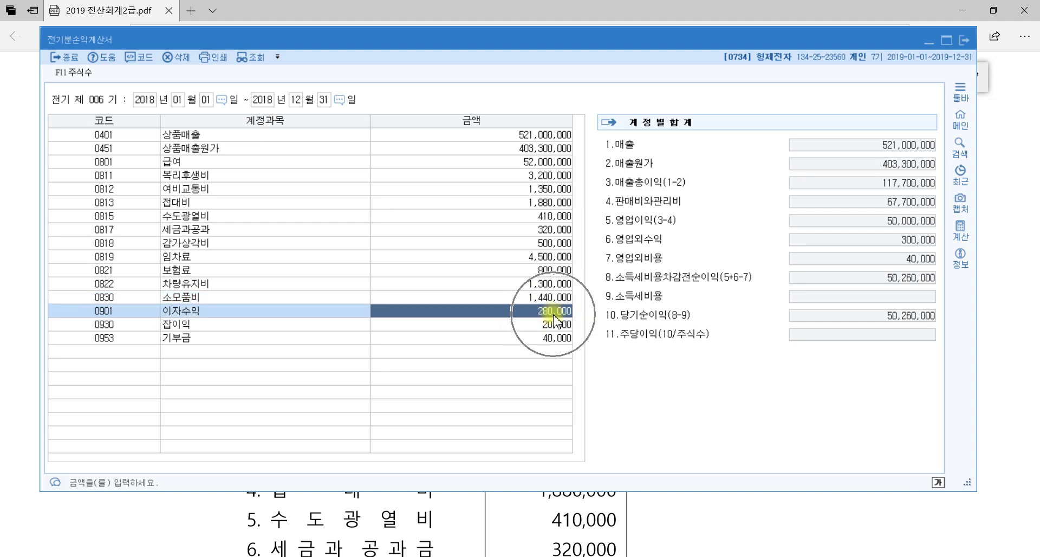
click(558, 325)
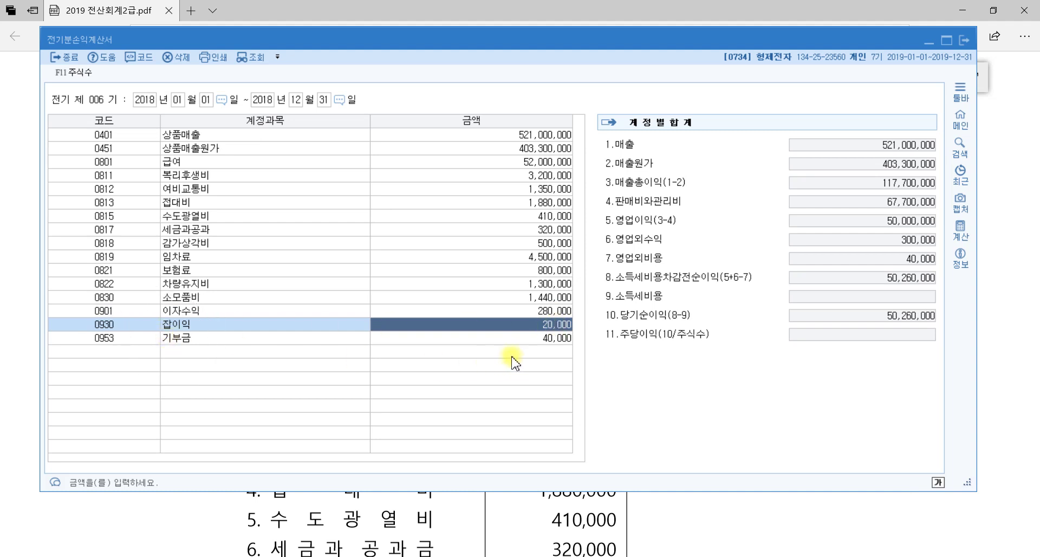
- Add the missing account 이자비용 (0951) to 전기분손익계산서 with an amount of 960,000
click(124, 351)
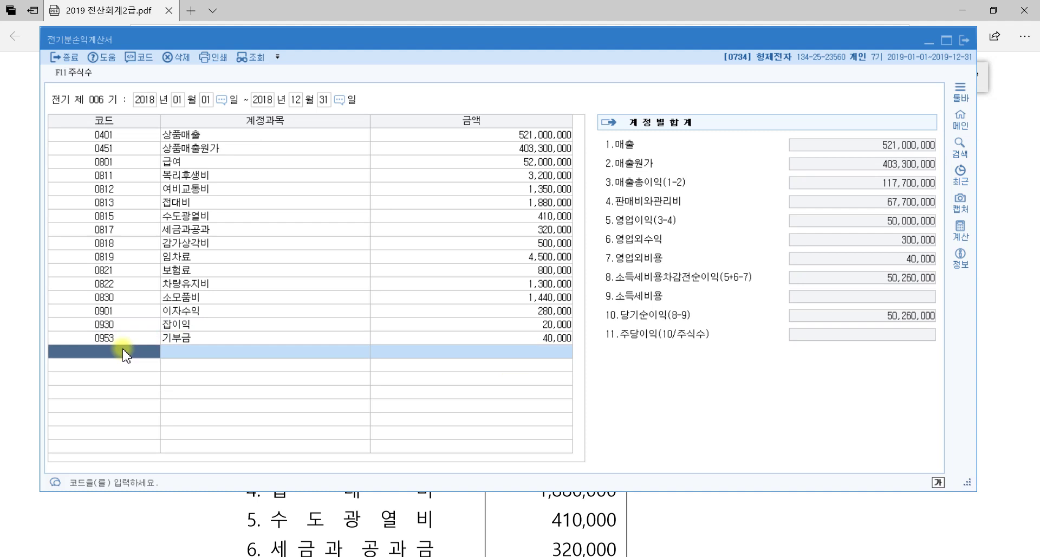
text(이자)
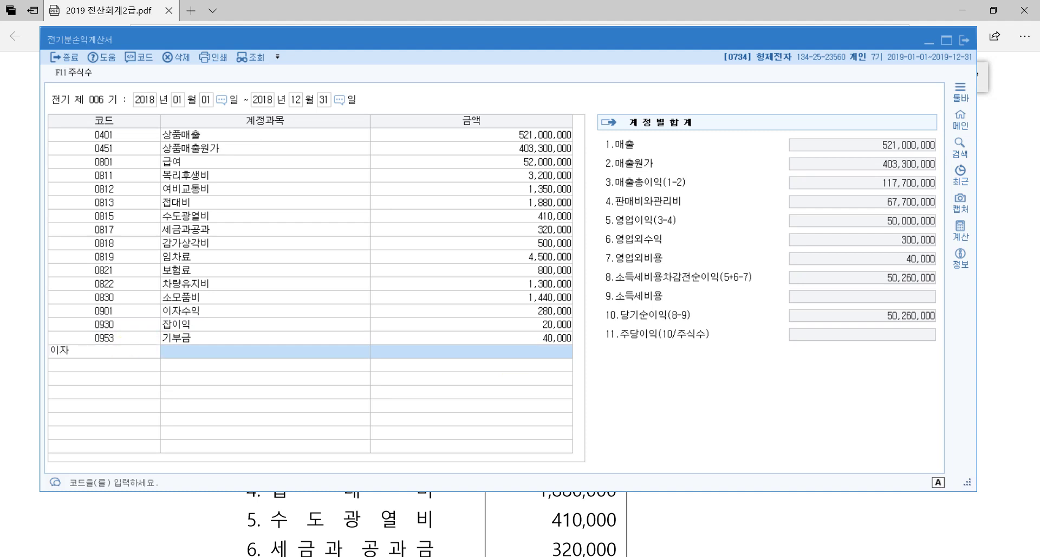
key(Return)
key(Down)
key(Down)
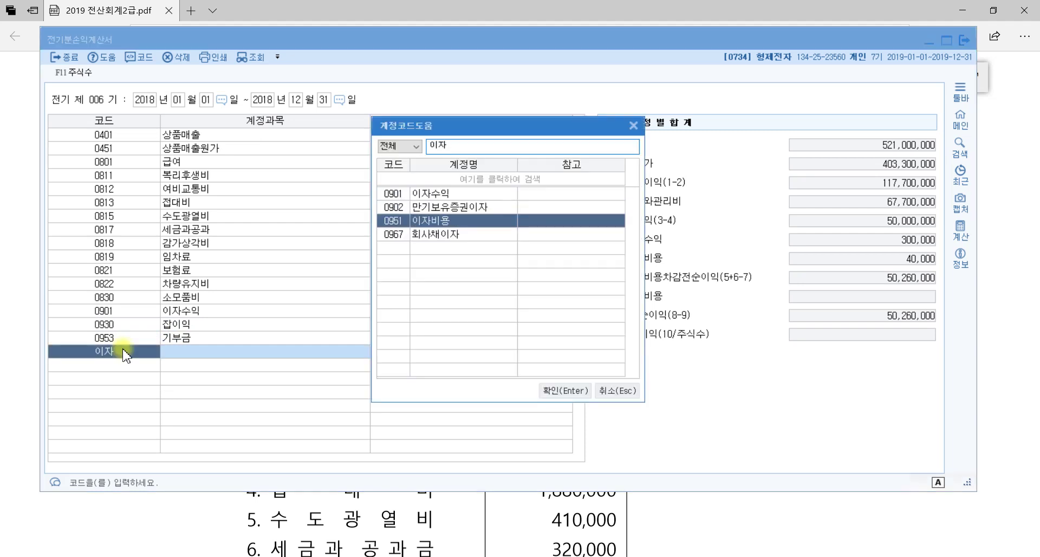
key(Return)
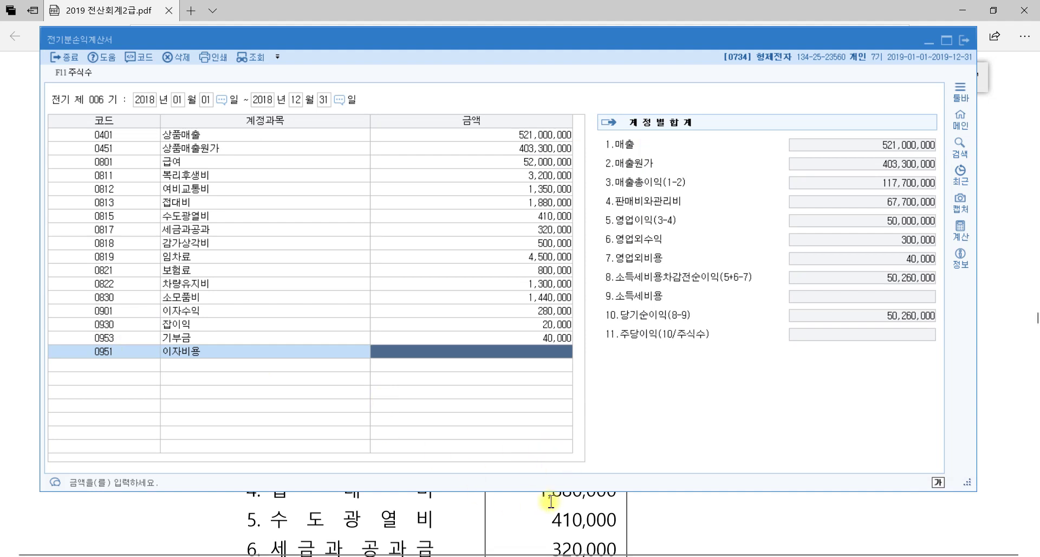
text(9600000)
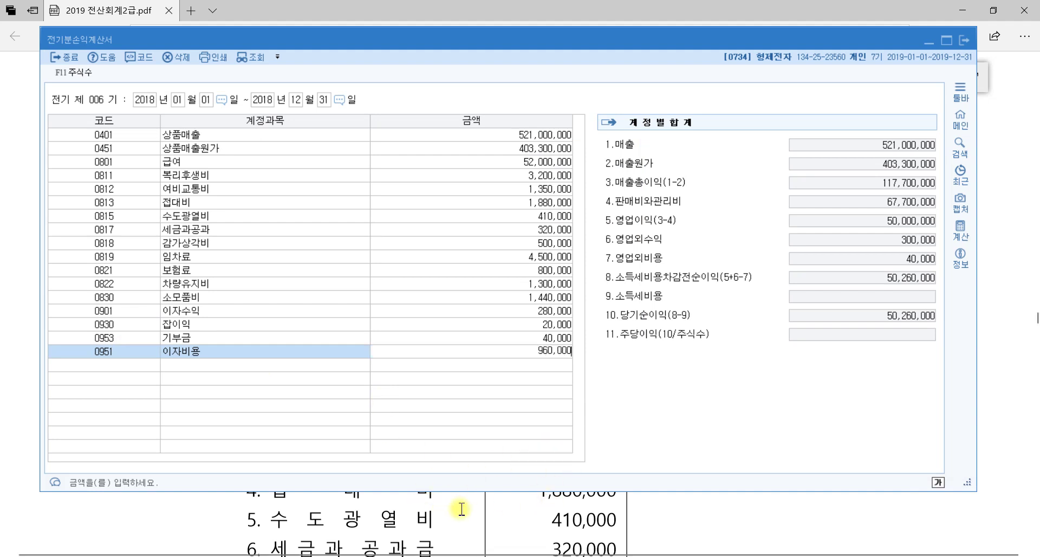
key(Return)
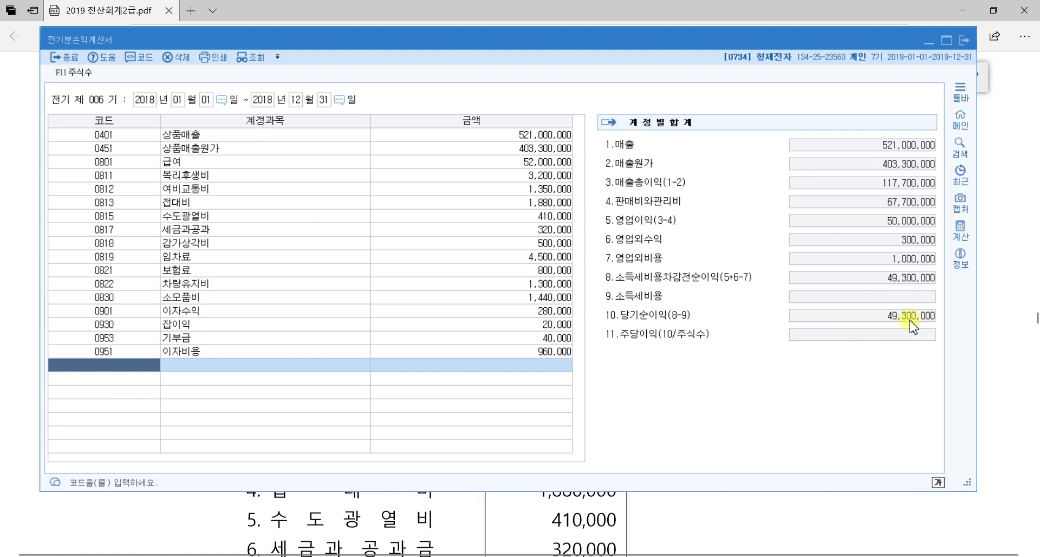
- Switch to the PDF to compare its 당기순이익 with the entered statement, and return to KcLep
click(794, 514)
scroll(807, 506, down, 10)
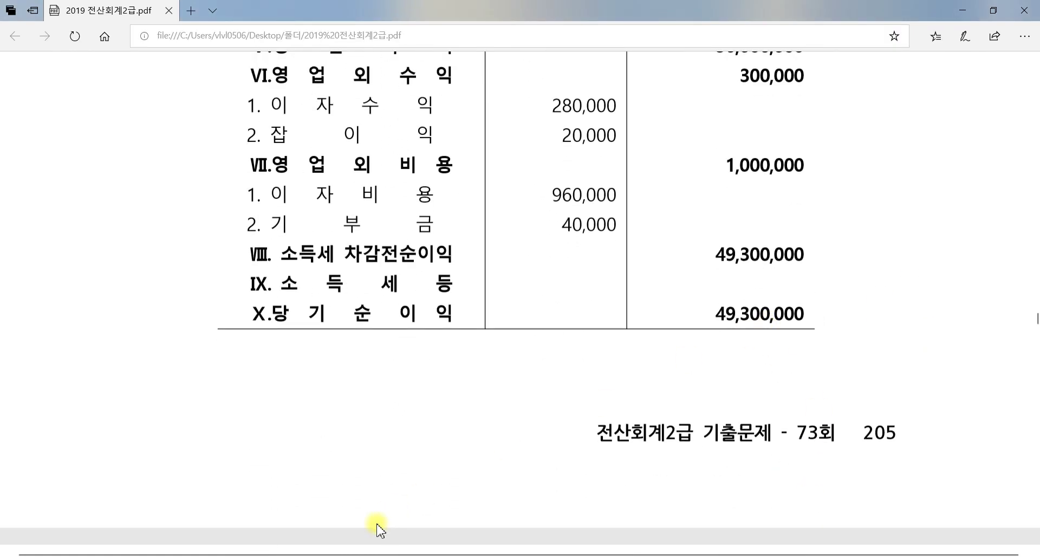
click(381, 554)
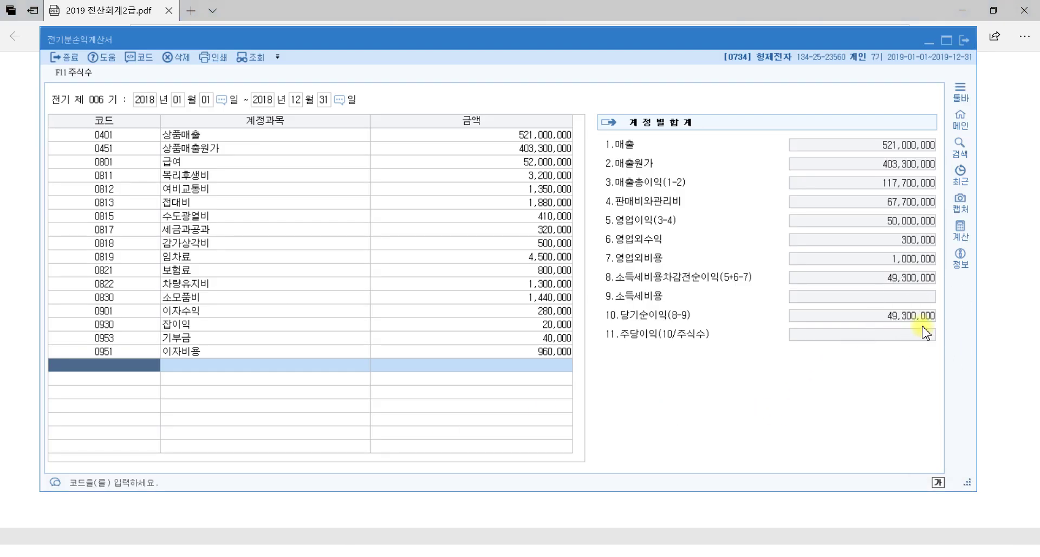
- Review the corrected 상품매출, 급여 and 이자비용 amounts and close 전기분손익계산서
click(547, 134)
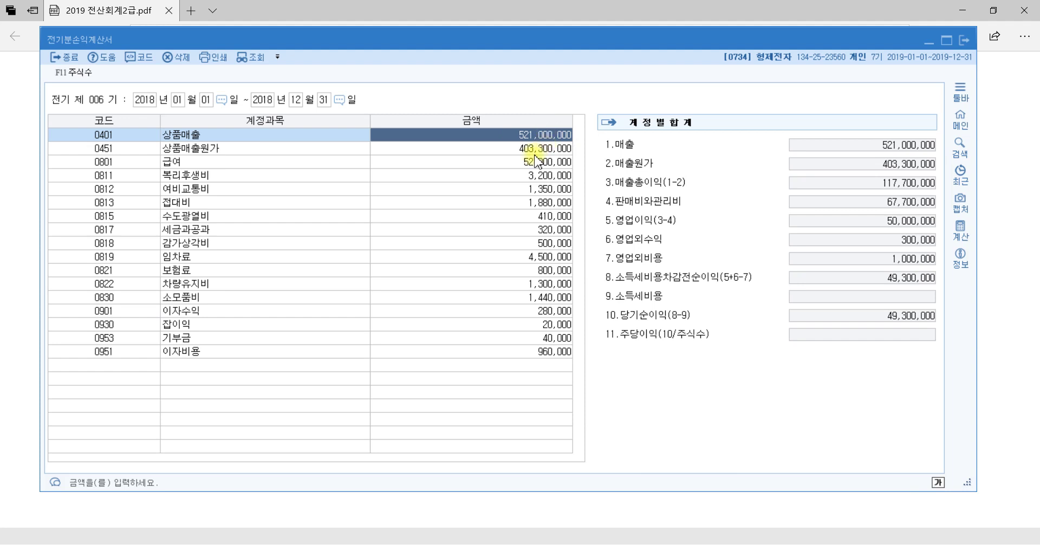
click(554, 166)
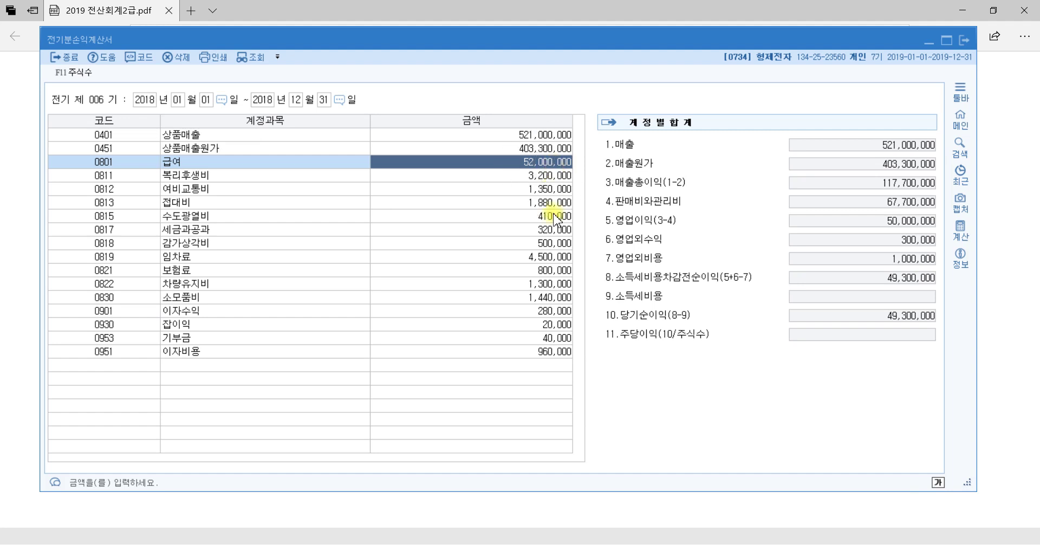
click(549, 352)
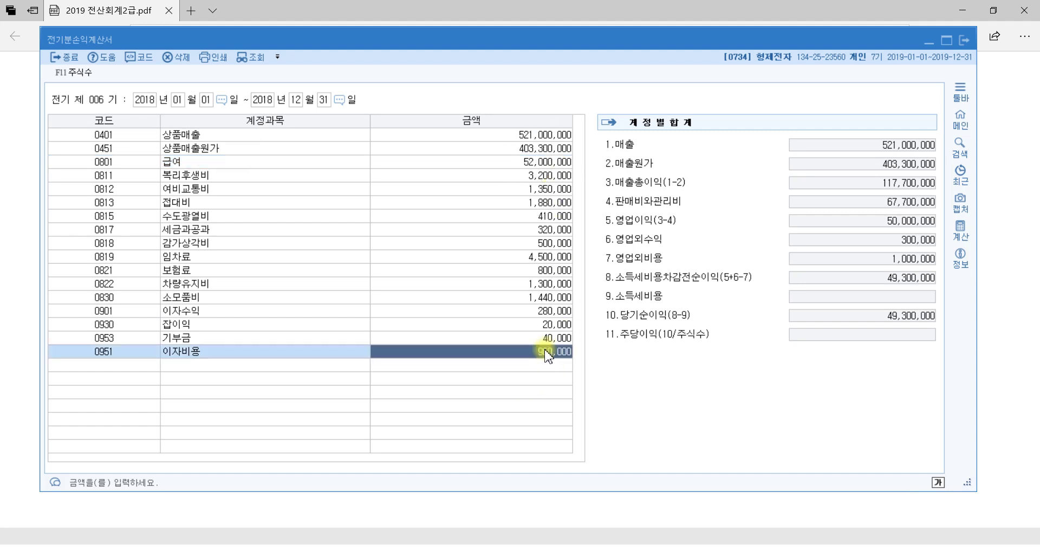
click(549, 354)
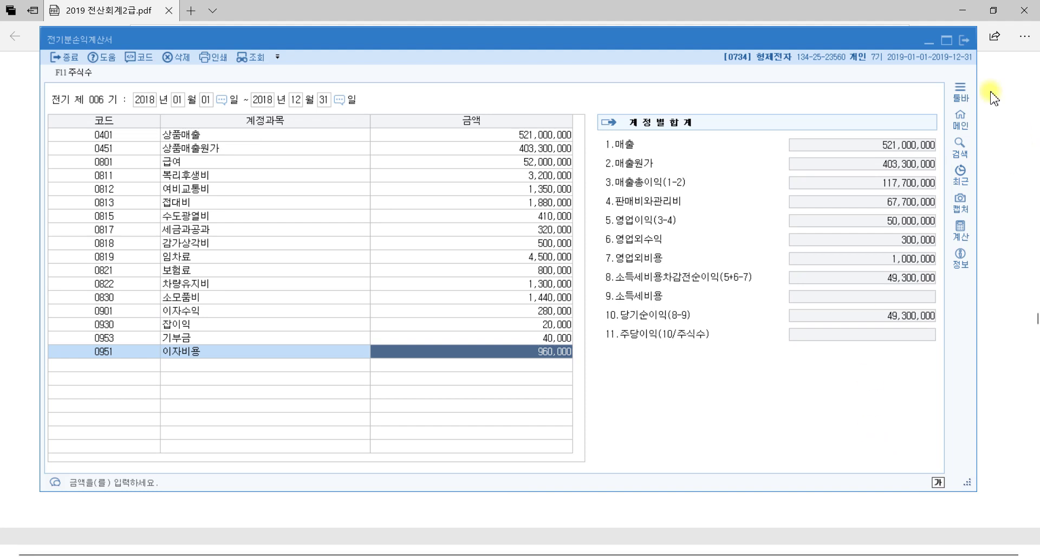
click(964, 40)
- Read the 문제3 [1] instructions and the table of 외상매출금 and 외상매입금 balances in the PDF
scroll(439, 354, down, 5)
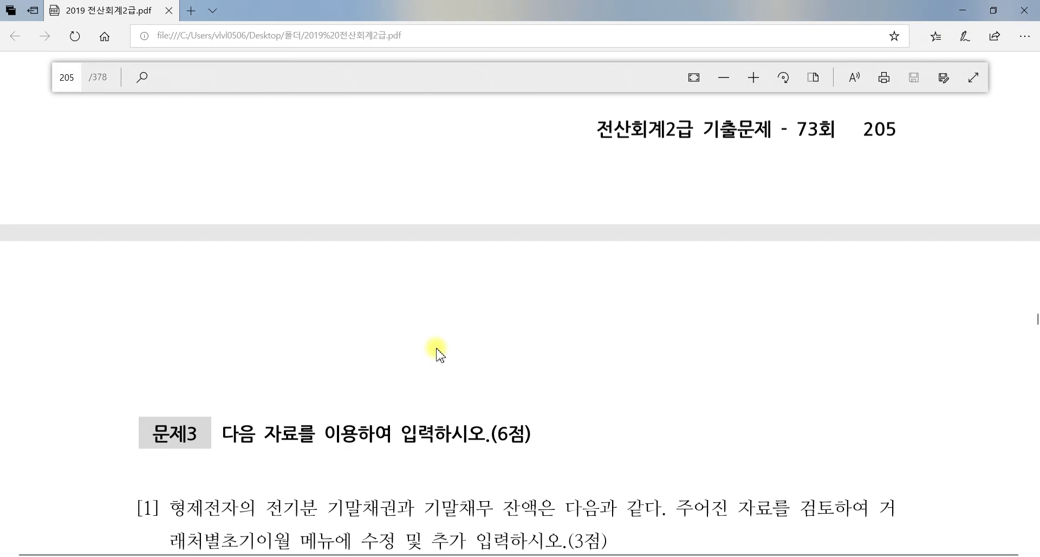
scroll(439, 353, down, 6)
scroll(439, 355, up, 3)
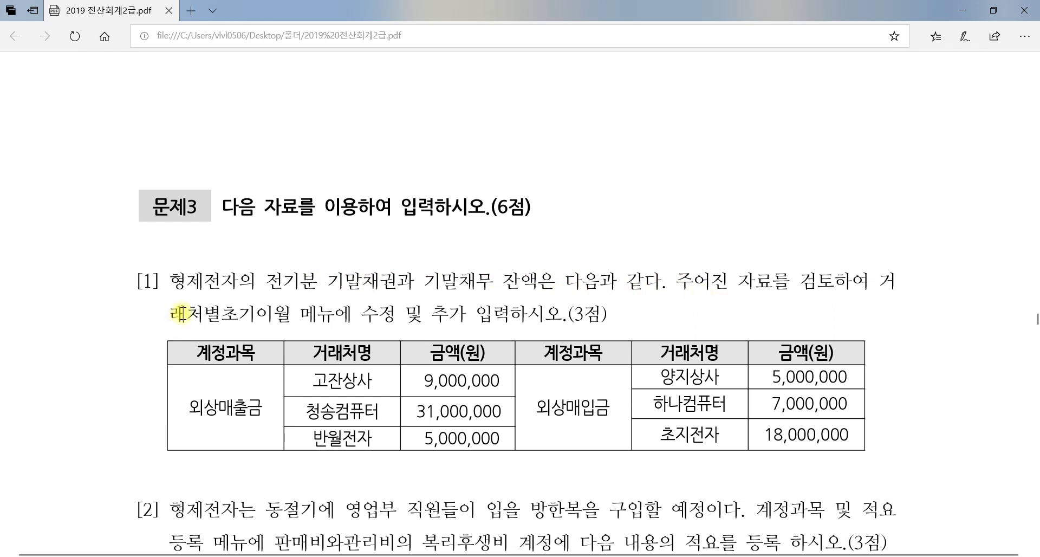
drag(882, 279, 895, 281)
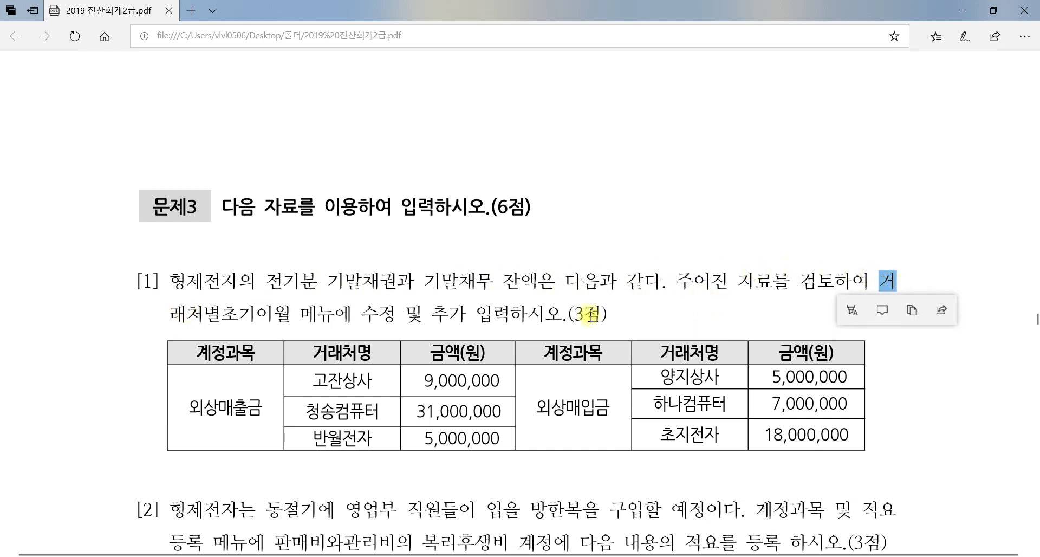
drag(170, 313, 534, 327)
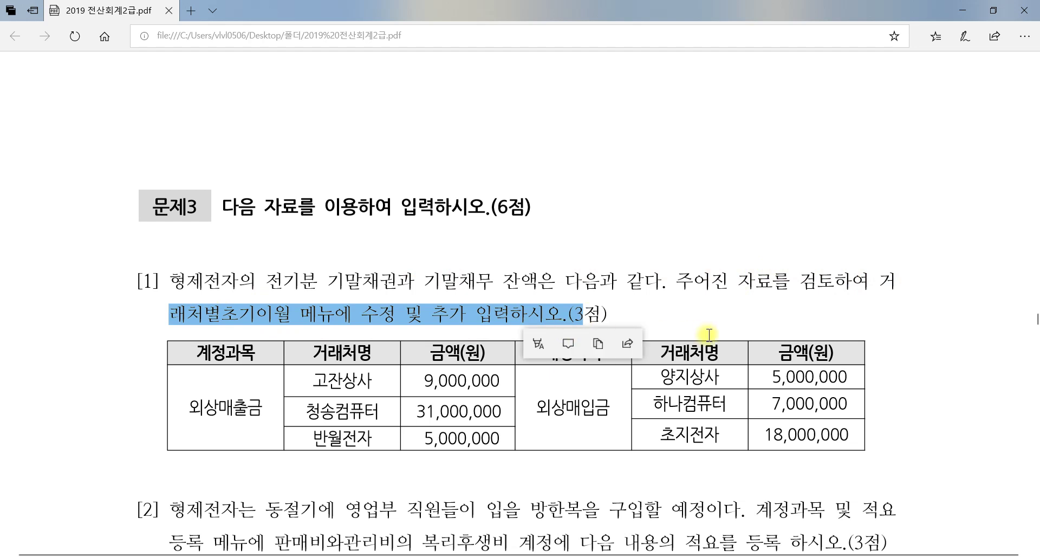
- Switch to KcLep and open 거래처별초기이월
key(alt+Tab)
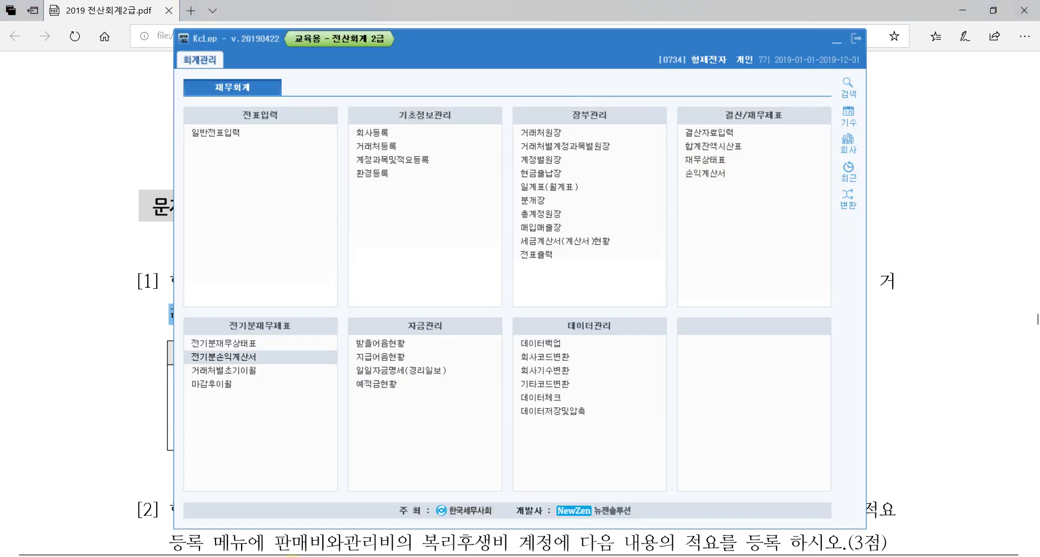
click(256, 374)
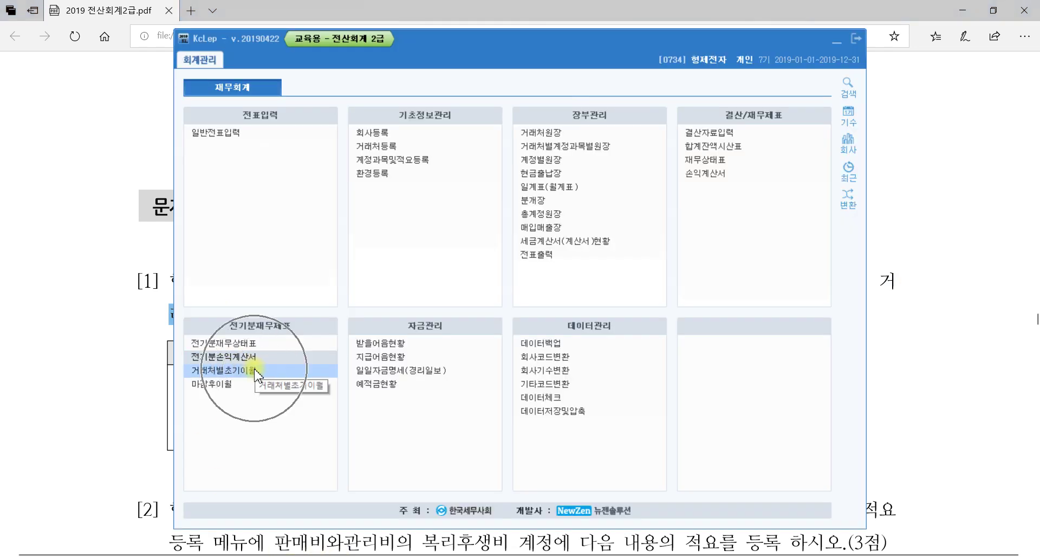
click(256, 373)
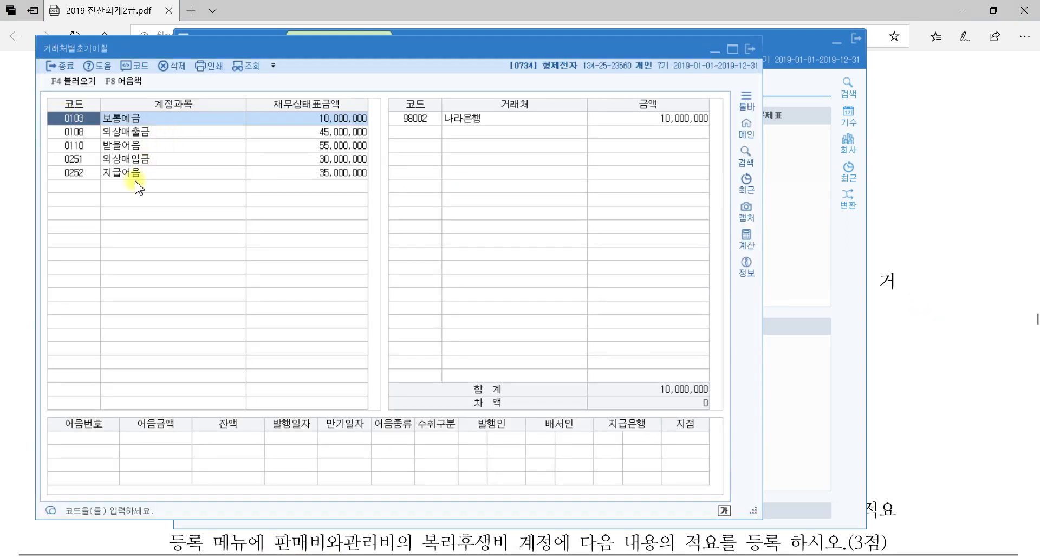
- Check the 외상매출금 entry in the PDF, and examine its 거래처 balances and 차액 in KcLep's 거래처별초기이월
click(911, 325)
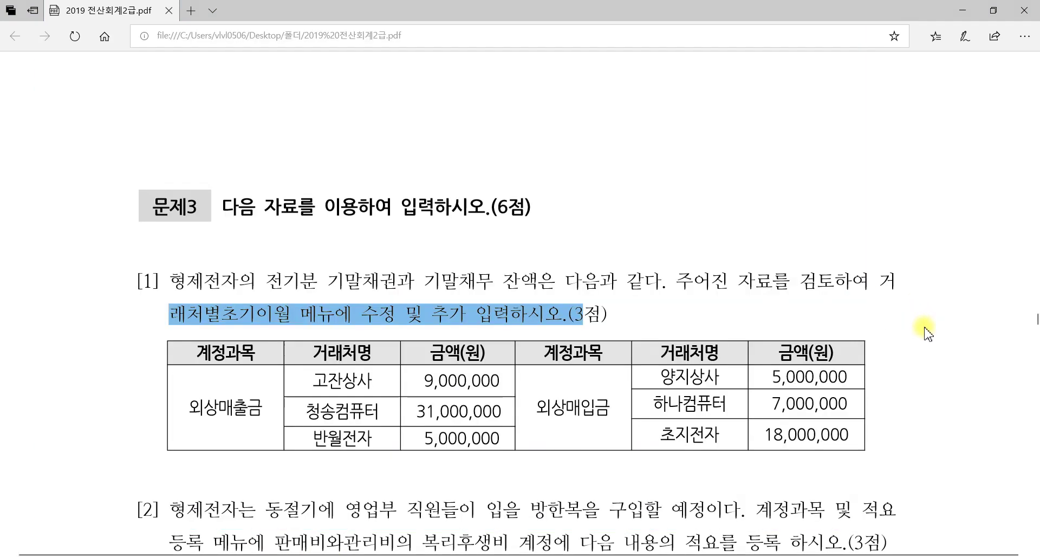
click(245, 418)
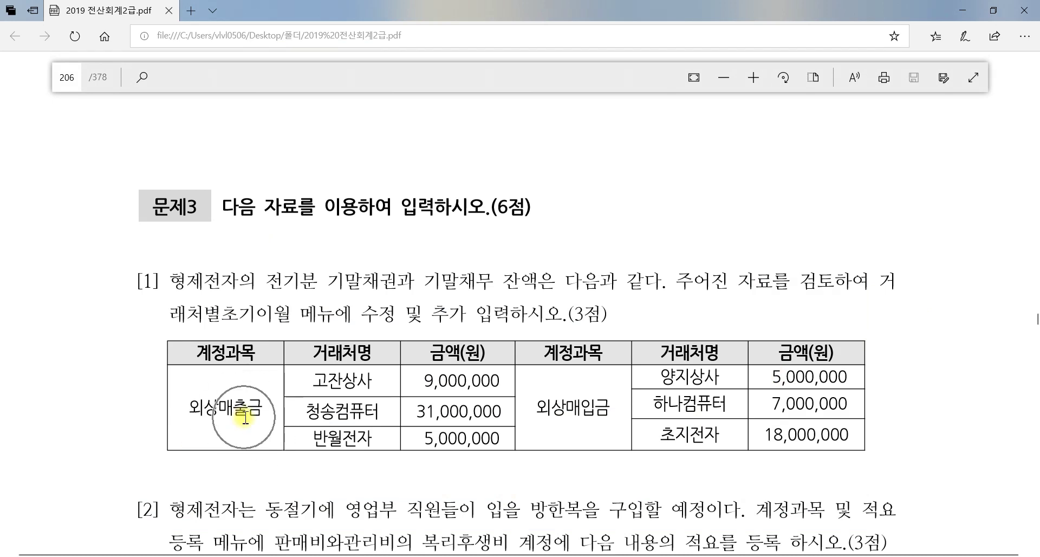
key(alt+Tab)
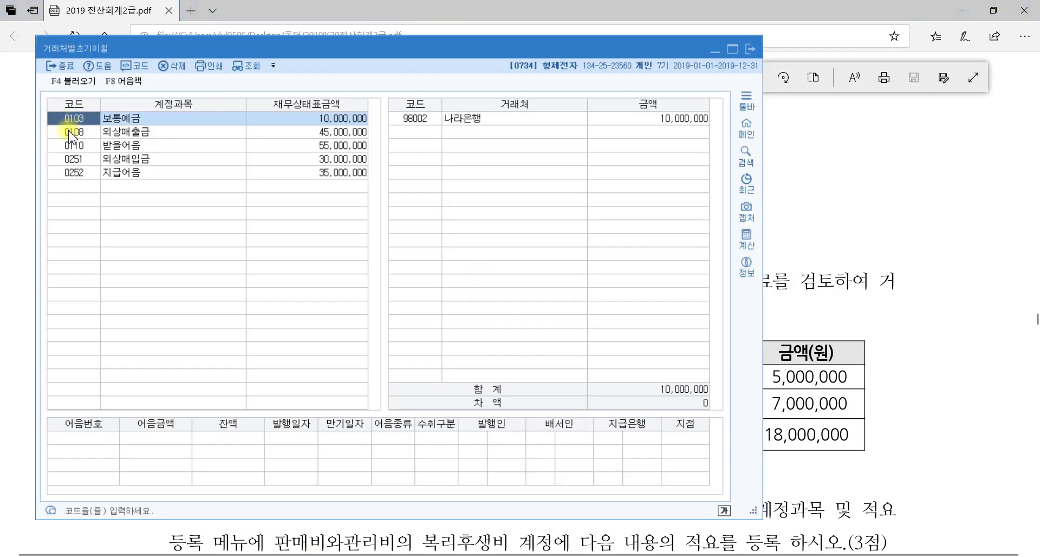
click(113, 137)
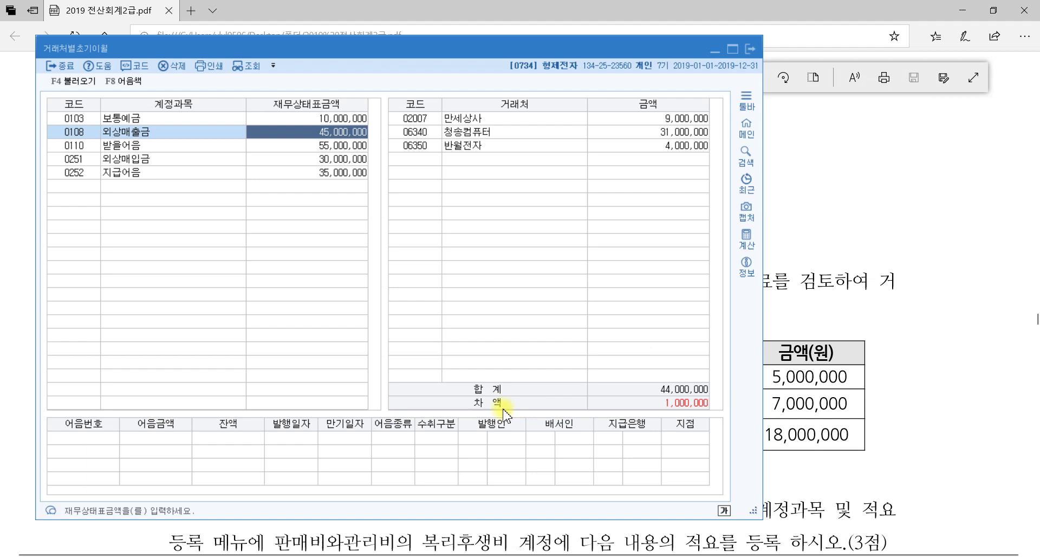
click(696, 414)
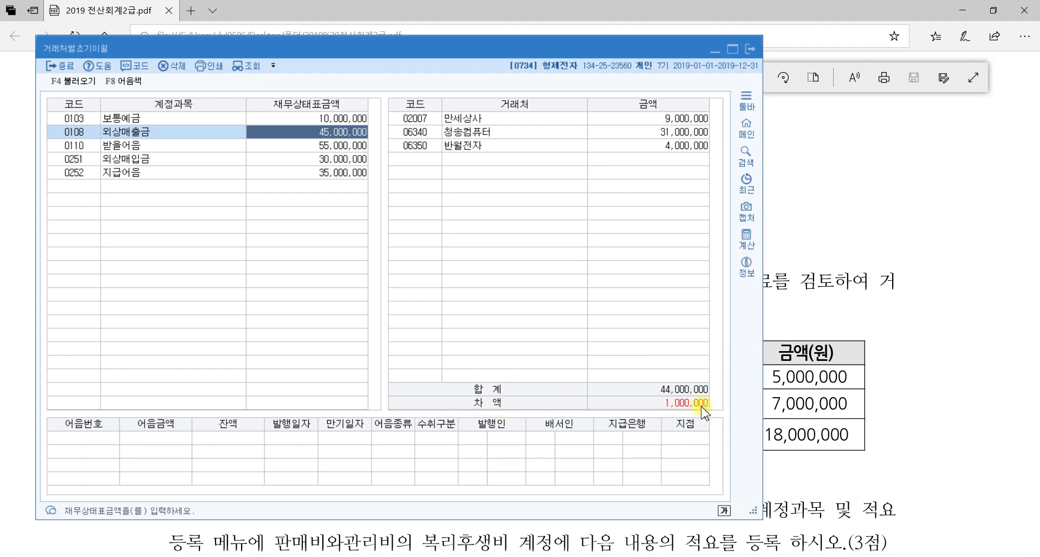
click(697, 414)
drag(622, 46, 735, 60)
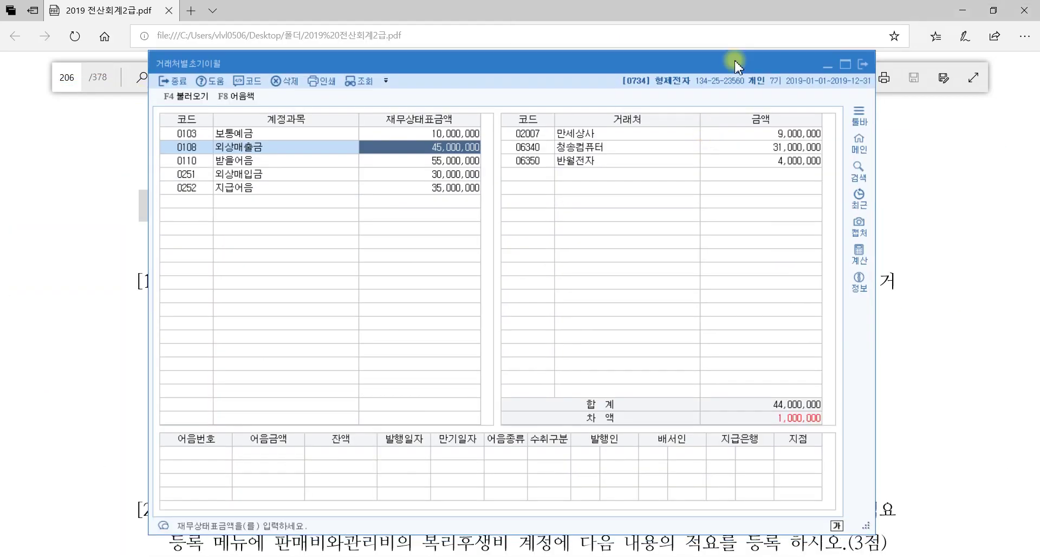
- Switch to the PDF and review the required 외상매출금 balances for 고잔상사, 청송컴퓨터 and 반월전자
click(971, 309)
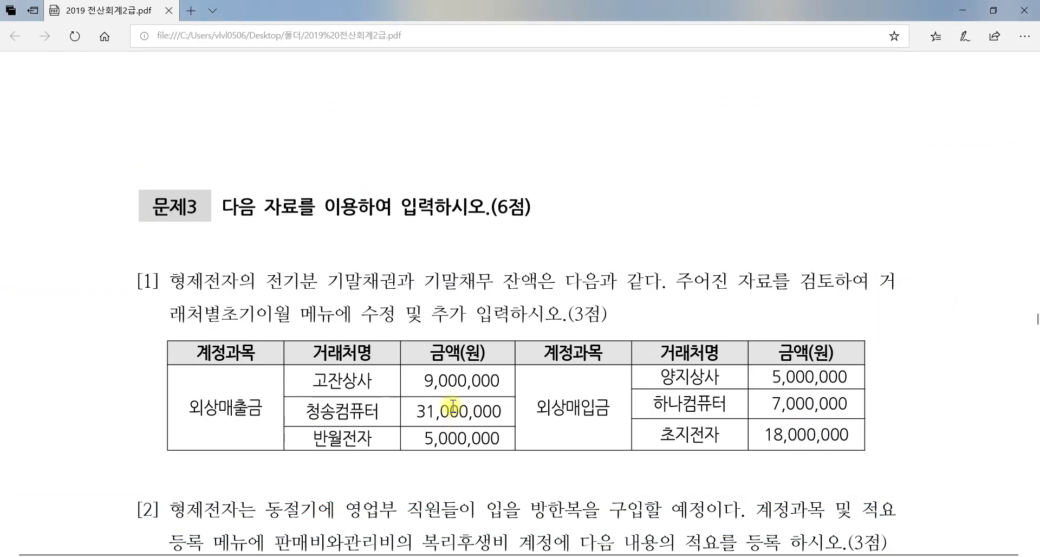
click(357, 379)
click(464, 412)
click(456, 443)
- Switch to KcLep and set 반월전자's 외상매출금 opening balance to 5,000,000
key(alt+Tab)
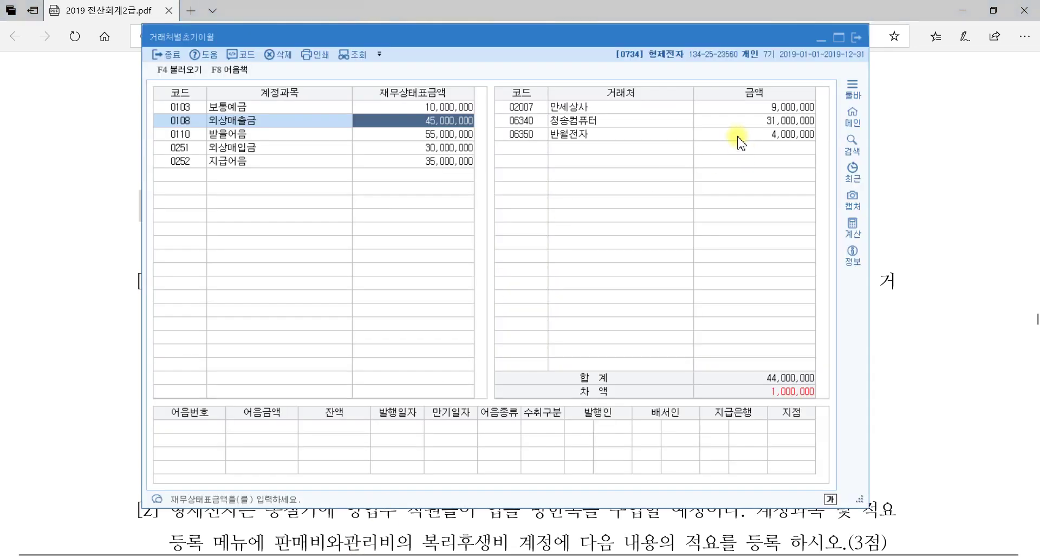
click(798, 134)
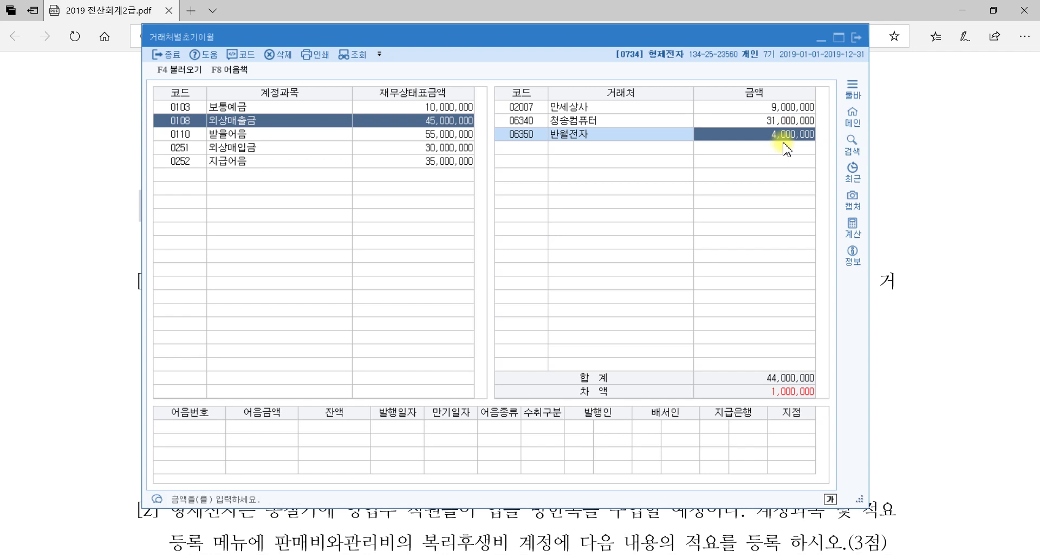
click(785, 123)
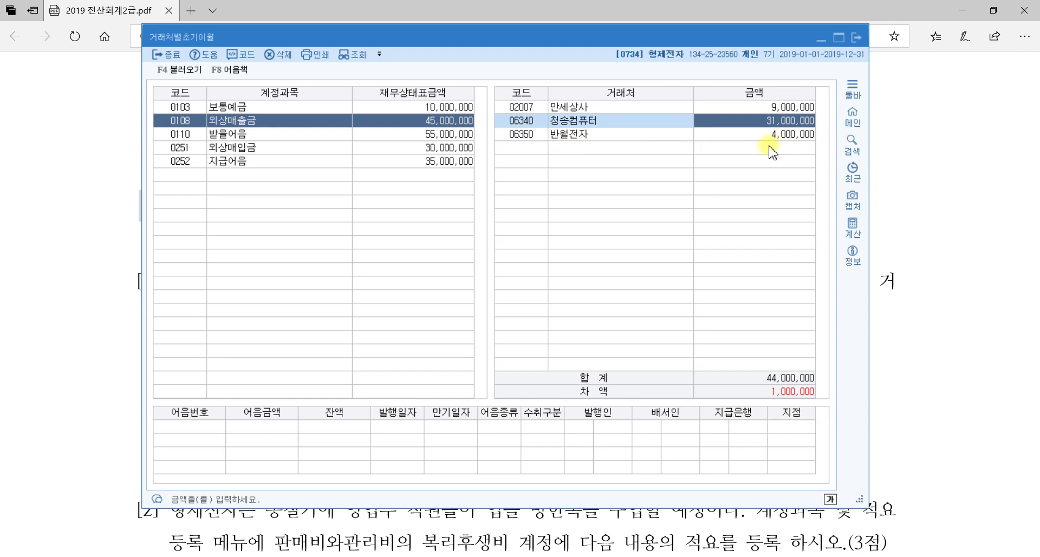
click(791, 140)
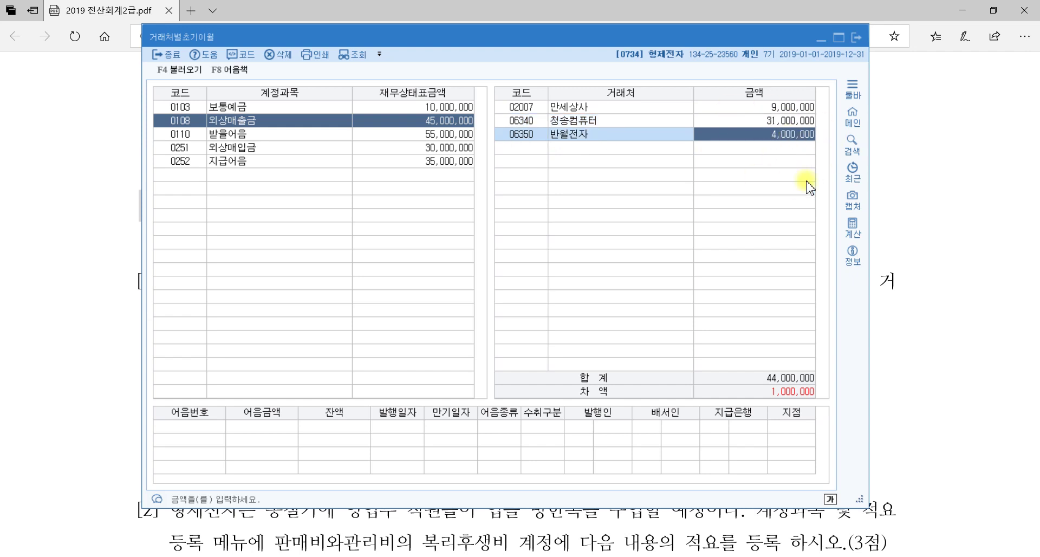
text(5)
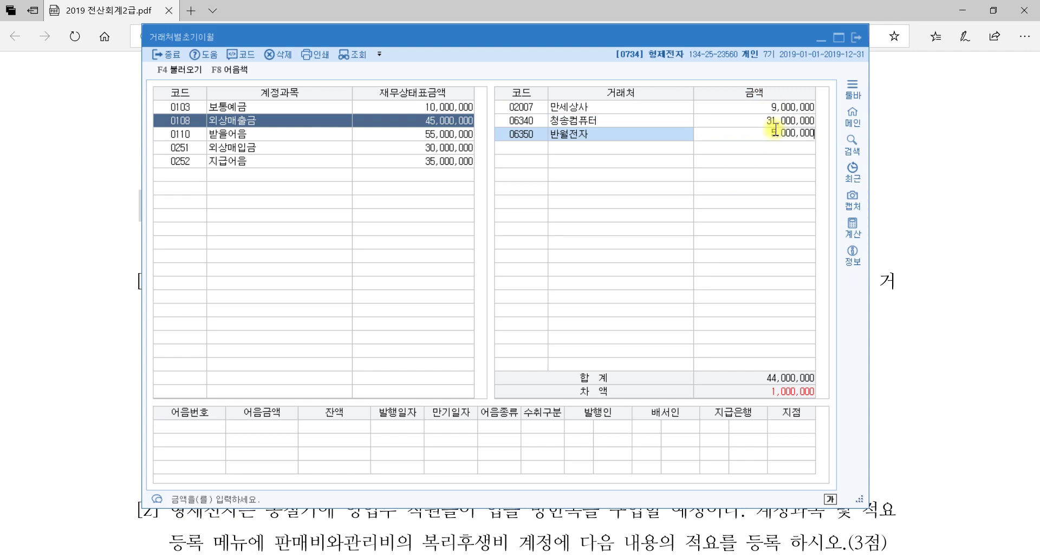
key(Return)
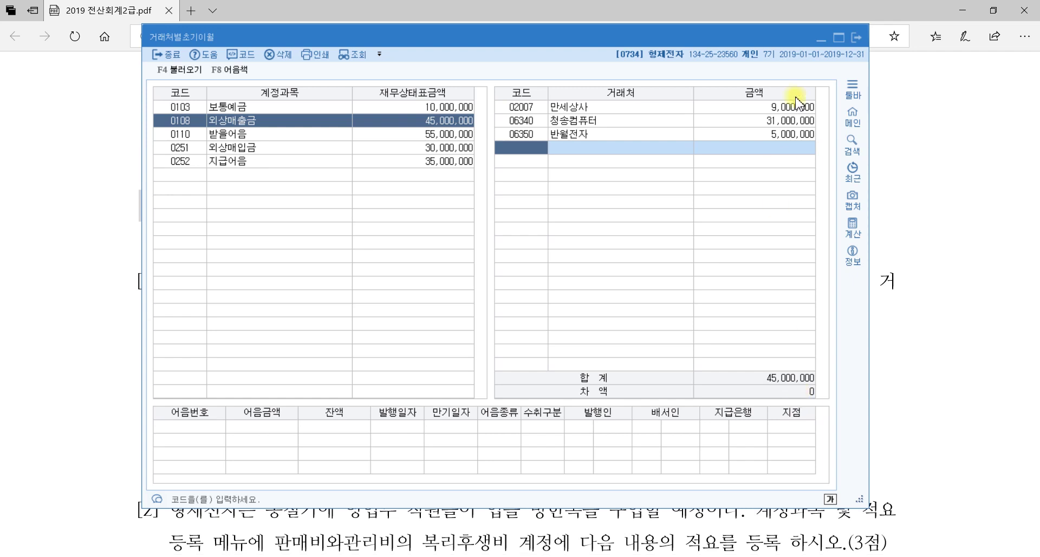
- Check the customer name in the PDF, and change the 거래처 of the 9,000,000 외상매출금 entry in KcLep to 고잔상사
click(784, 109)
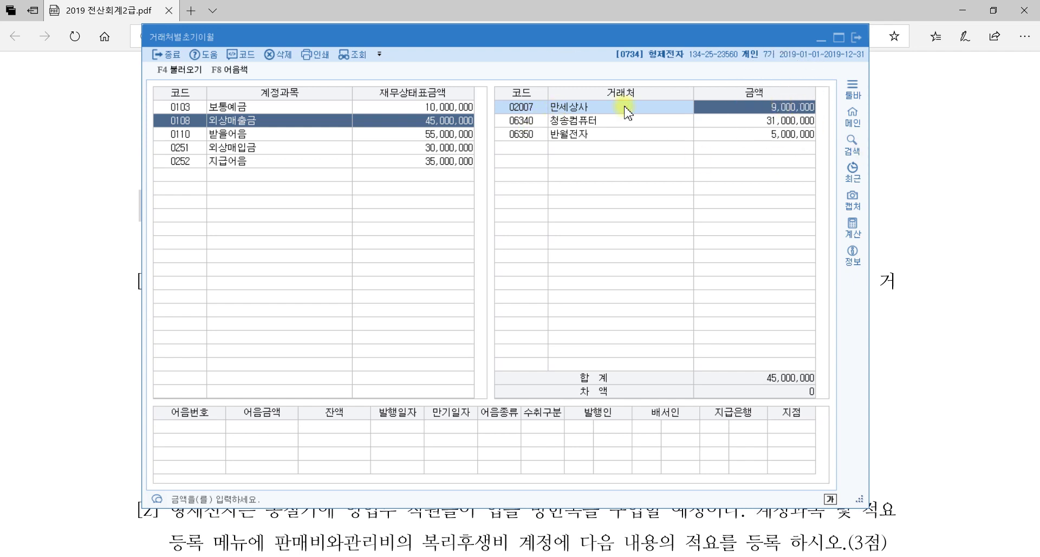
click(941, 166)
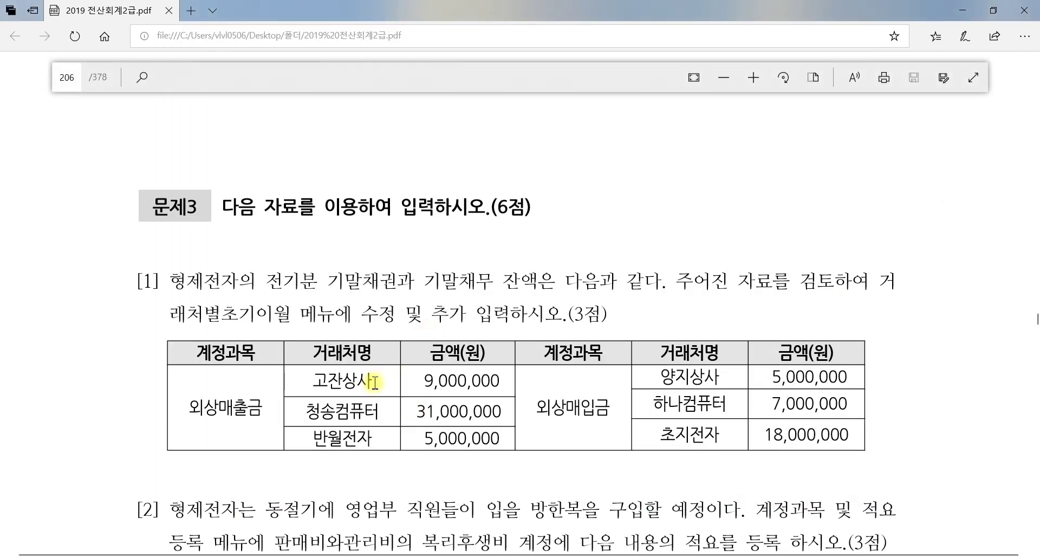
key(alt+Tab)
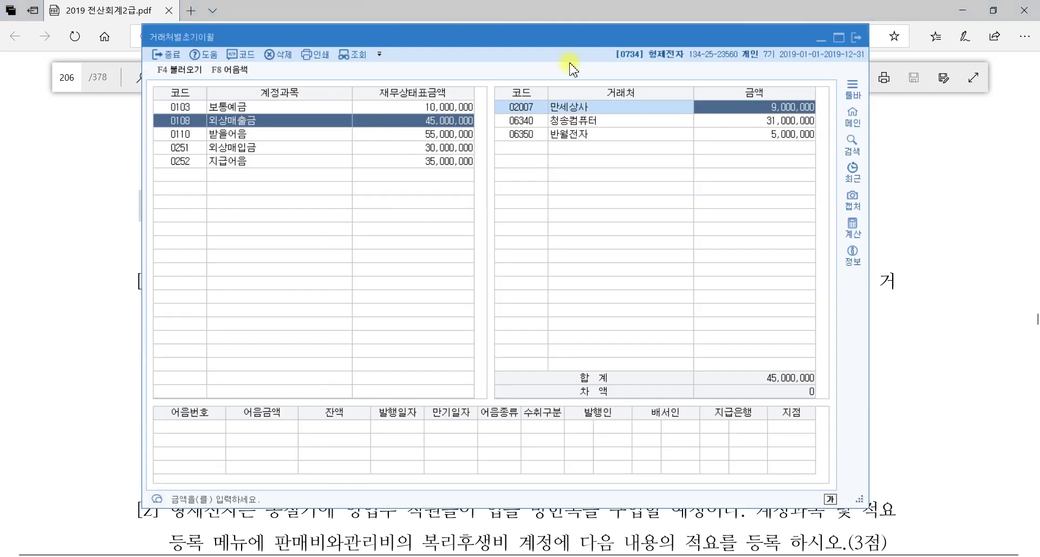
click(529, 112)
double_click(529, 113)
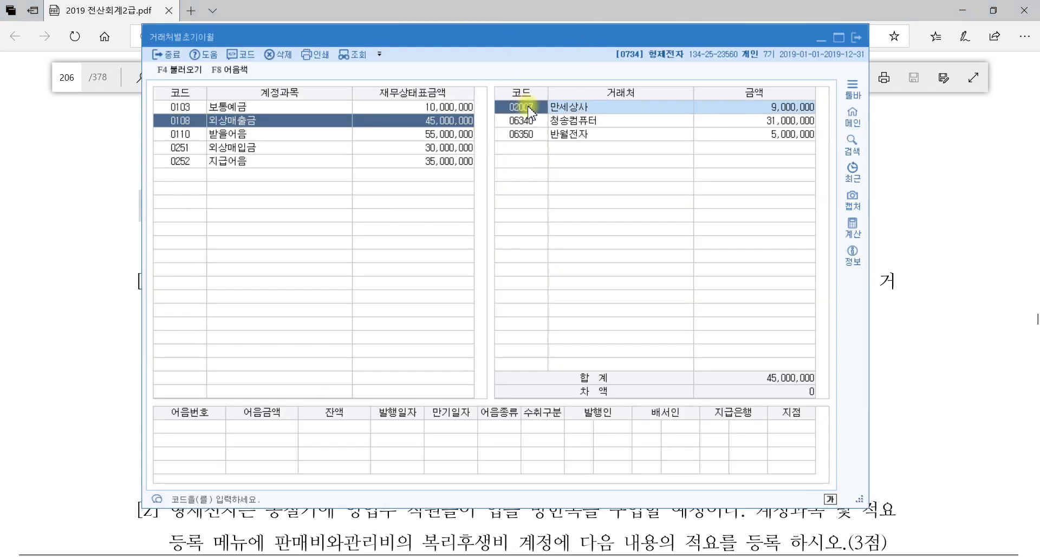
text(고잔)
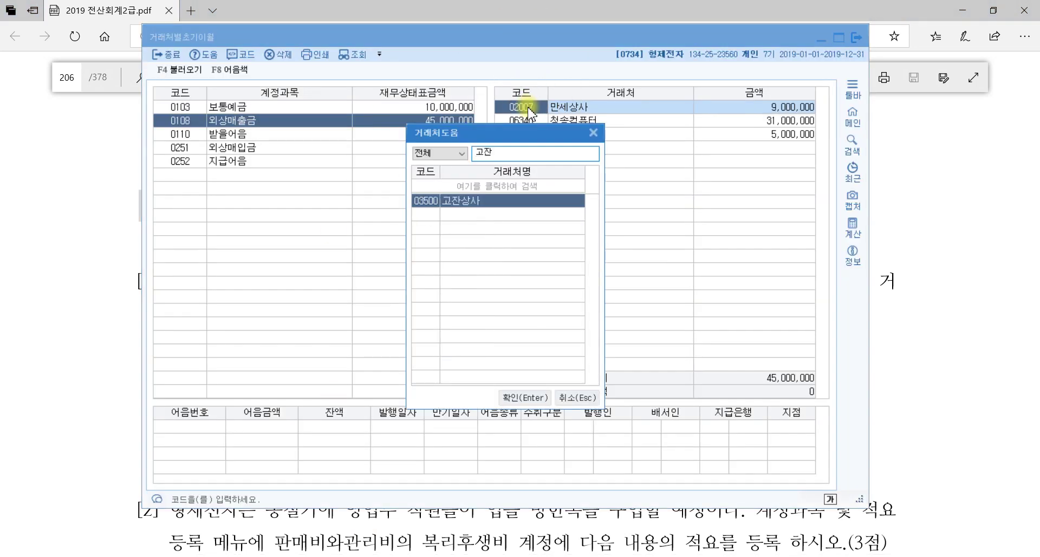
key(Return)
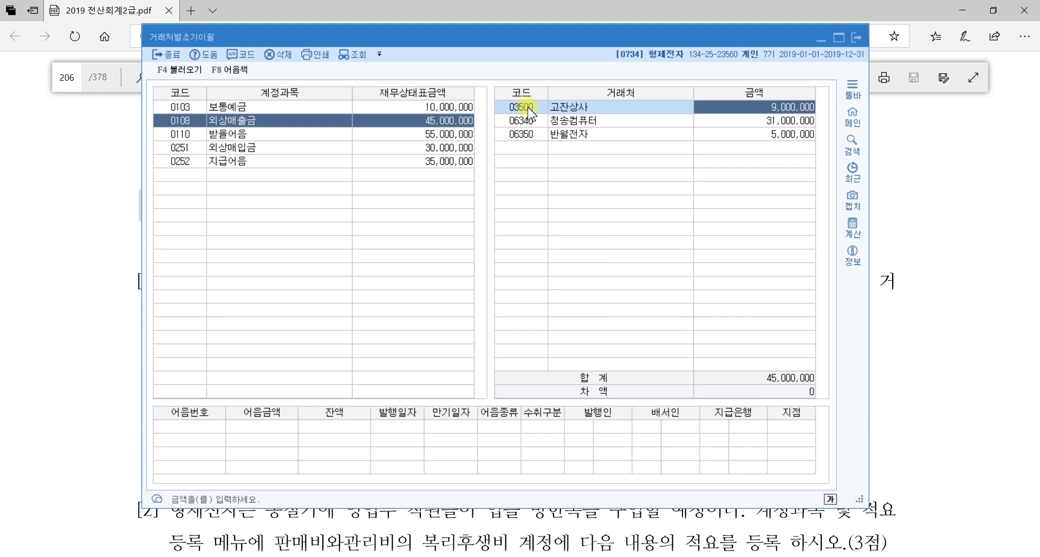
- Review the 외상매입금 customer balances, set 초지전자's amount to 18,000,000, and close 거래처별초기이월
click(216, 147)
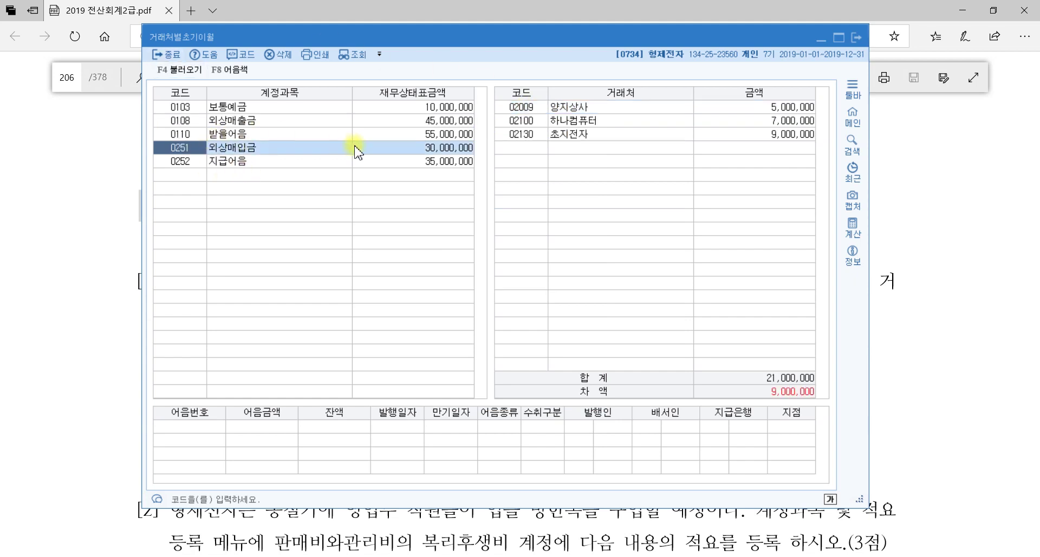
click(581, 108)
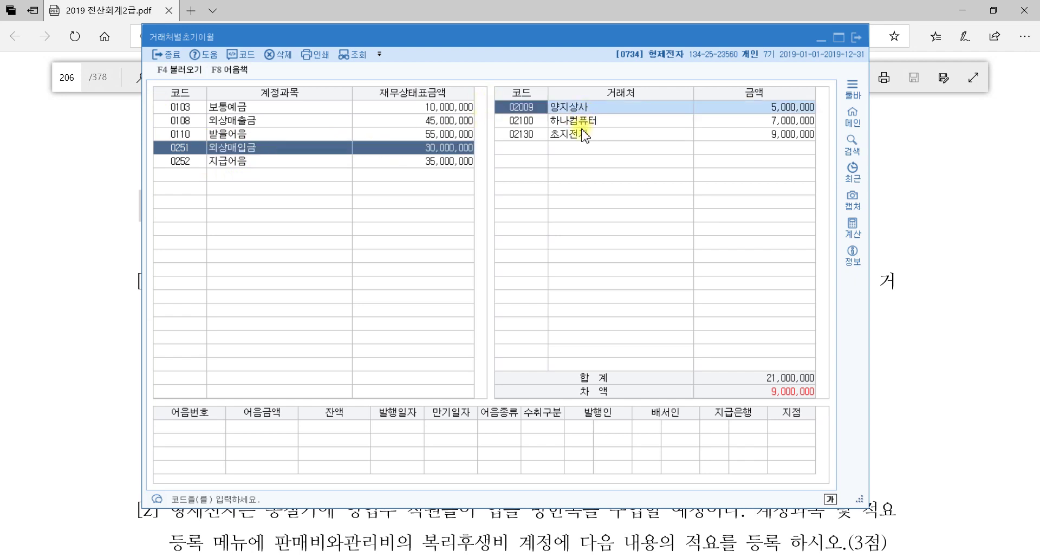
click(581, 134)
key(Home)
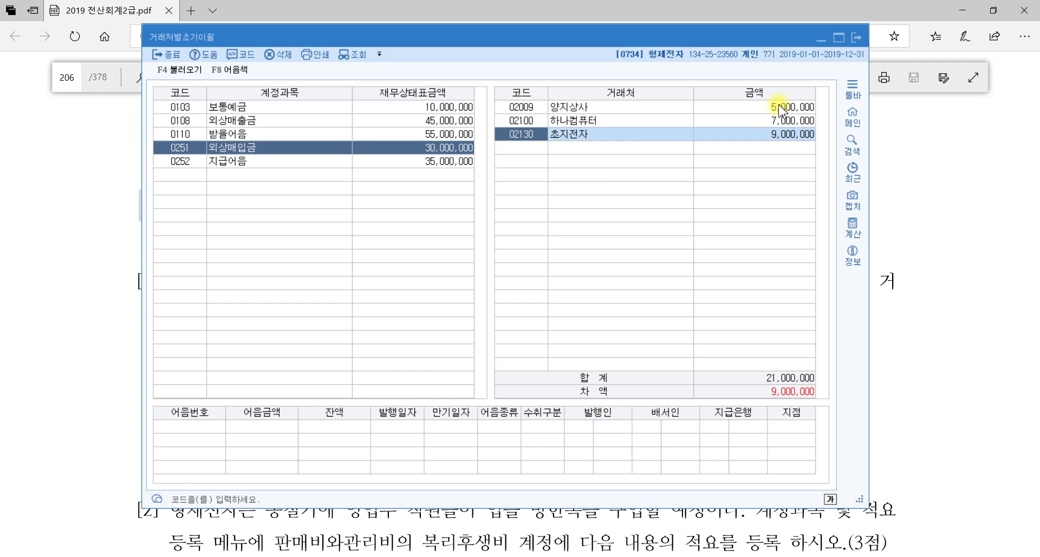
click(803, 110)
click(797, 123)
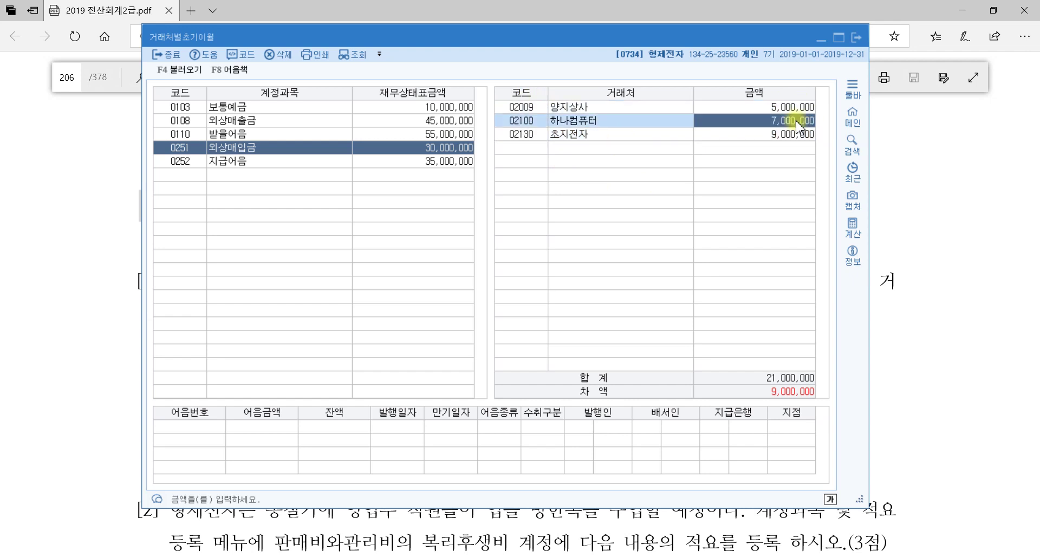
click(797, 136)
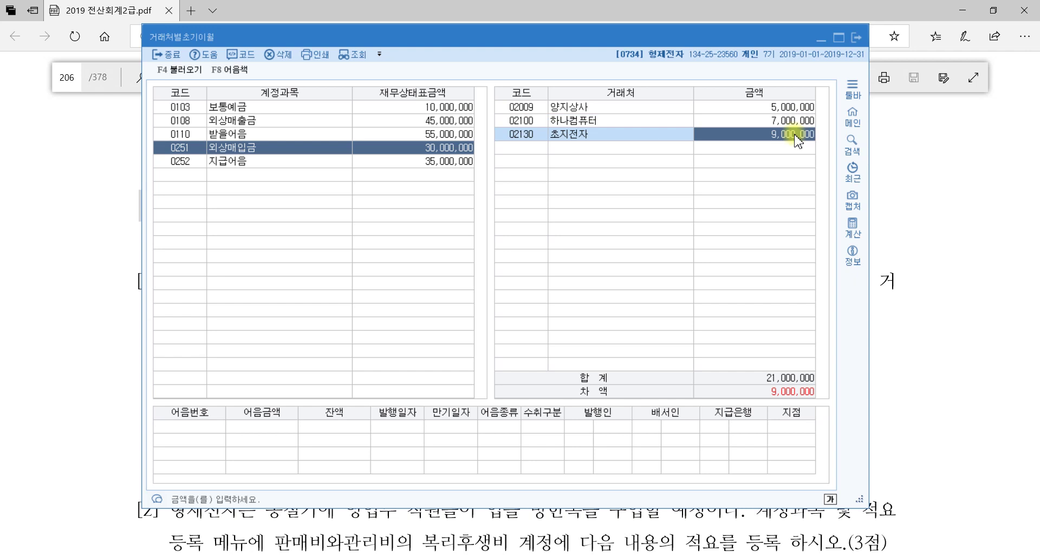
text(18)
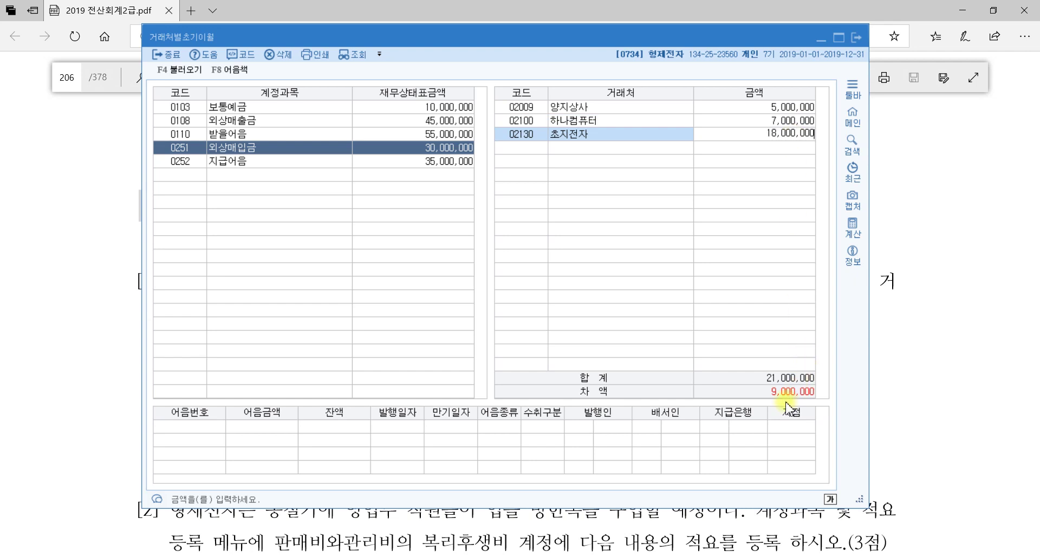
key(Return)
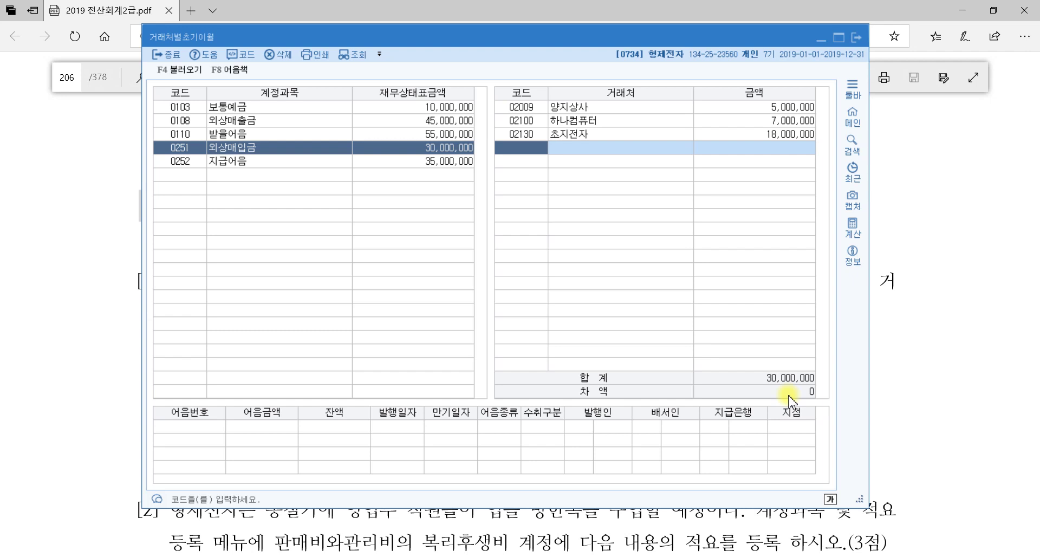
click(857, 37)
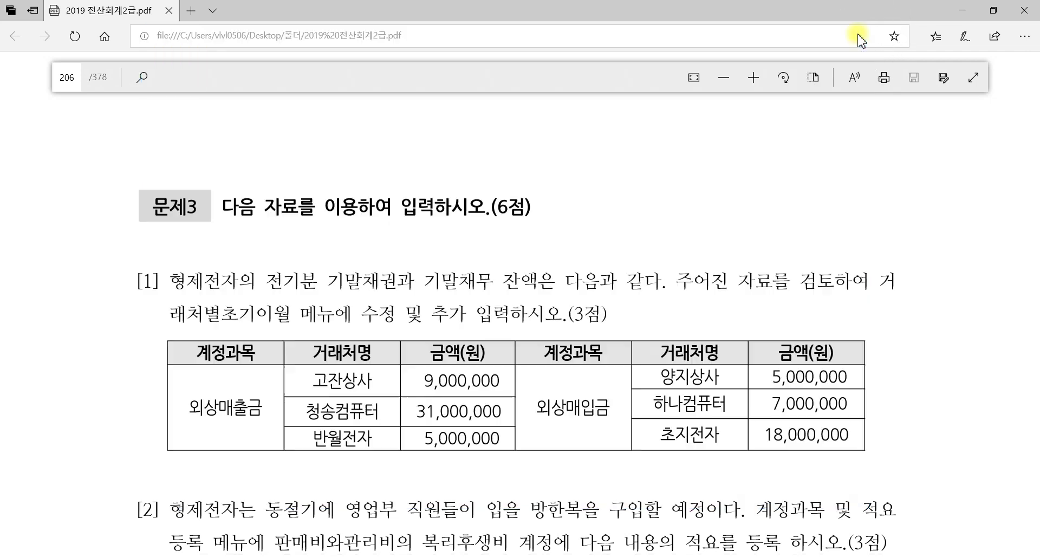
- Read 문제3 [2] in the PDF, noting the 판매비와관리비 복리후생비 account and the 대체적요 required for it
drag(153, 281, 853, 455)
click(891, 427)
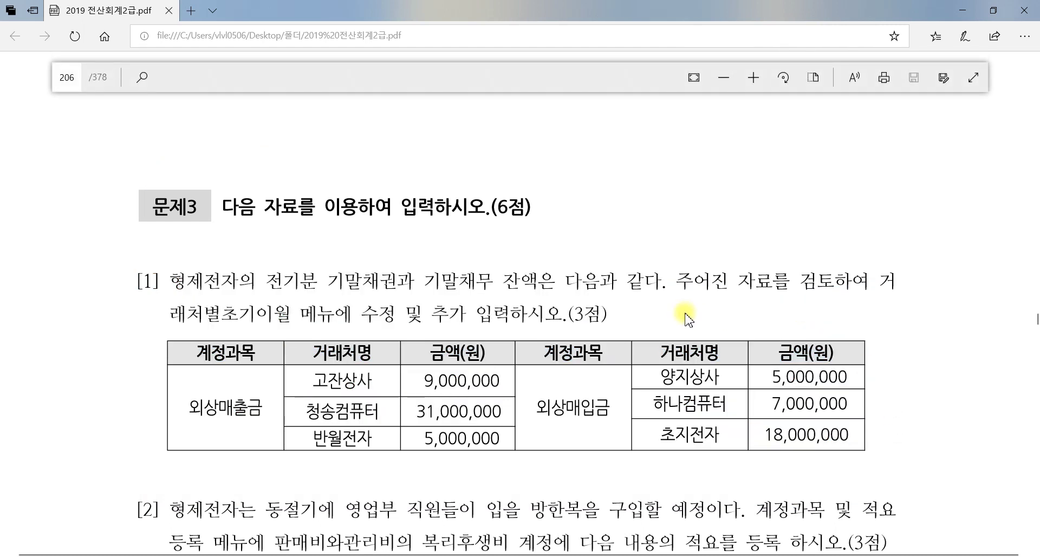
scroll(714, 321, down, 4)
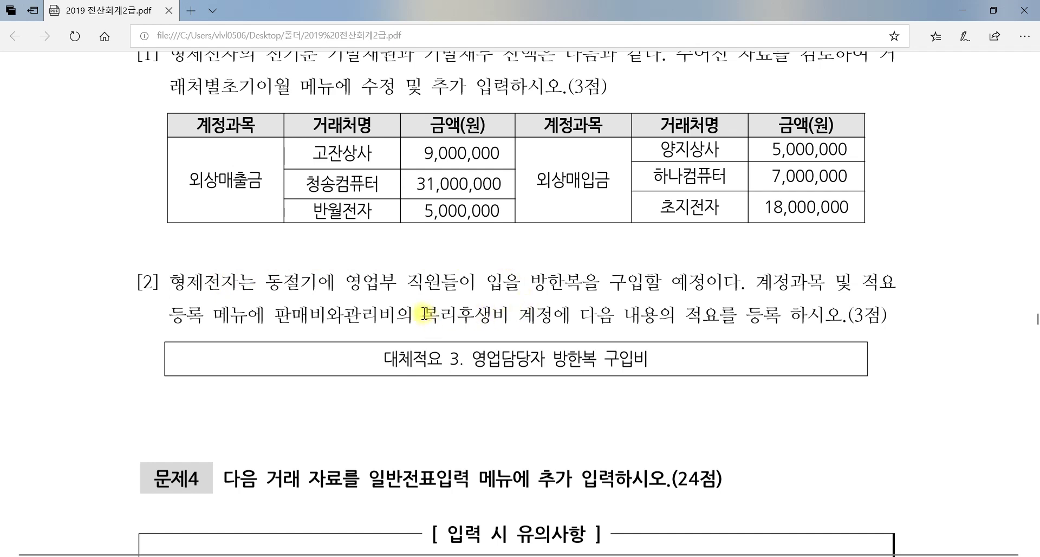
drag(422, 314, 515, 317)
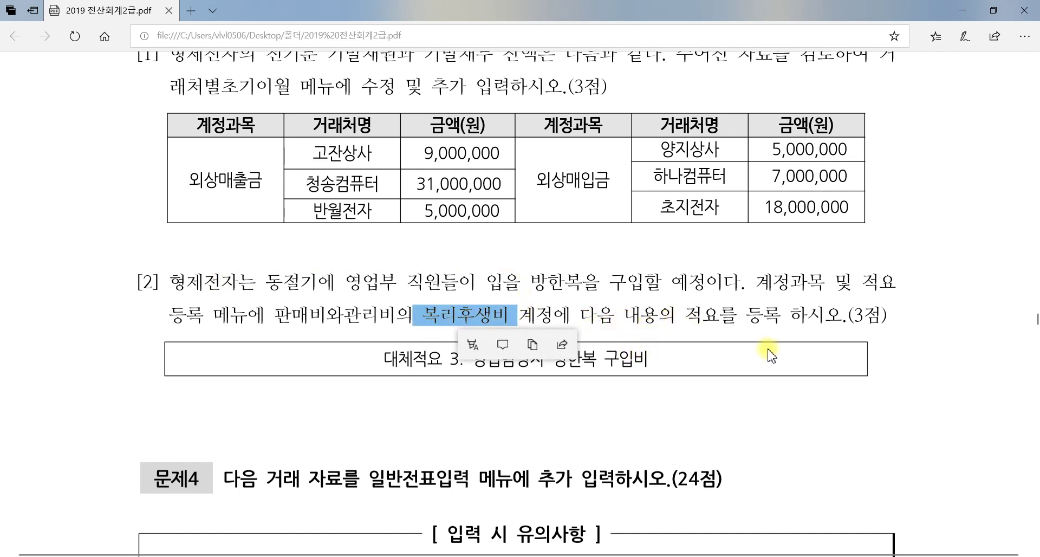
drag(379, 358, 724, 363)
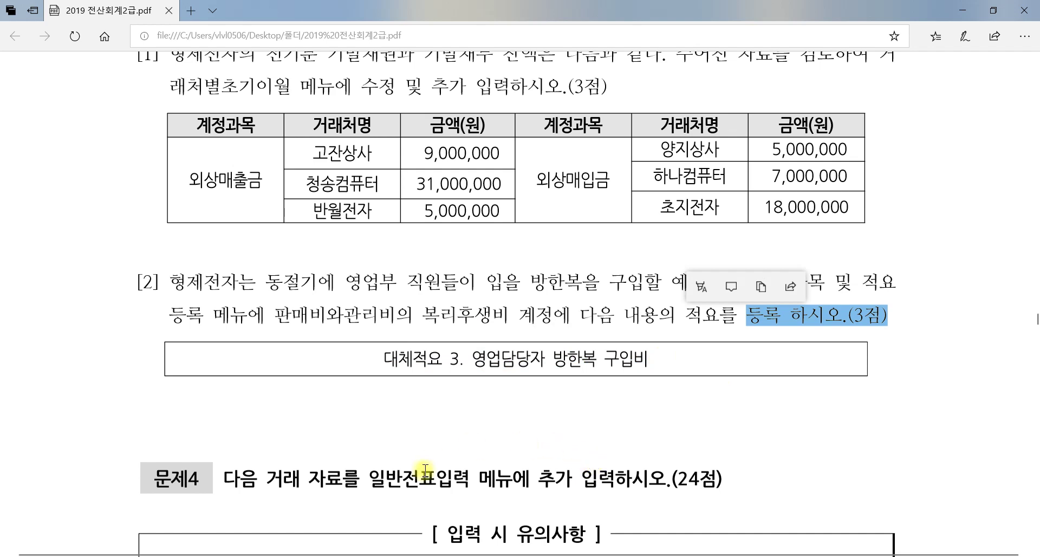
drag(275, 314, 476, 326)
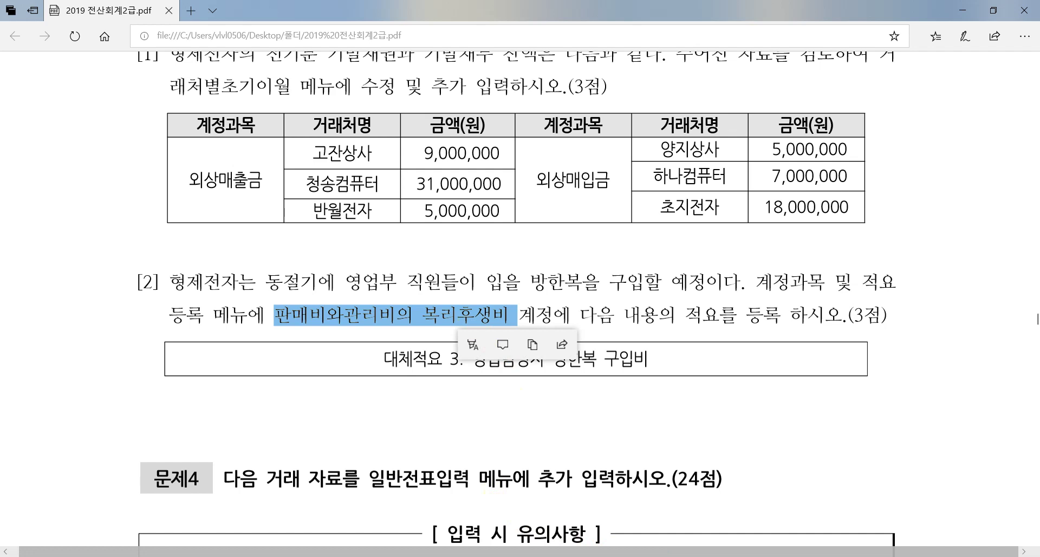
- Switch to KcLep, open 계정과목및적요등록, and select account 0811 복리후생비 under 판매관리비
key(alt+Tab)
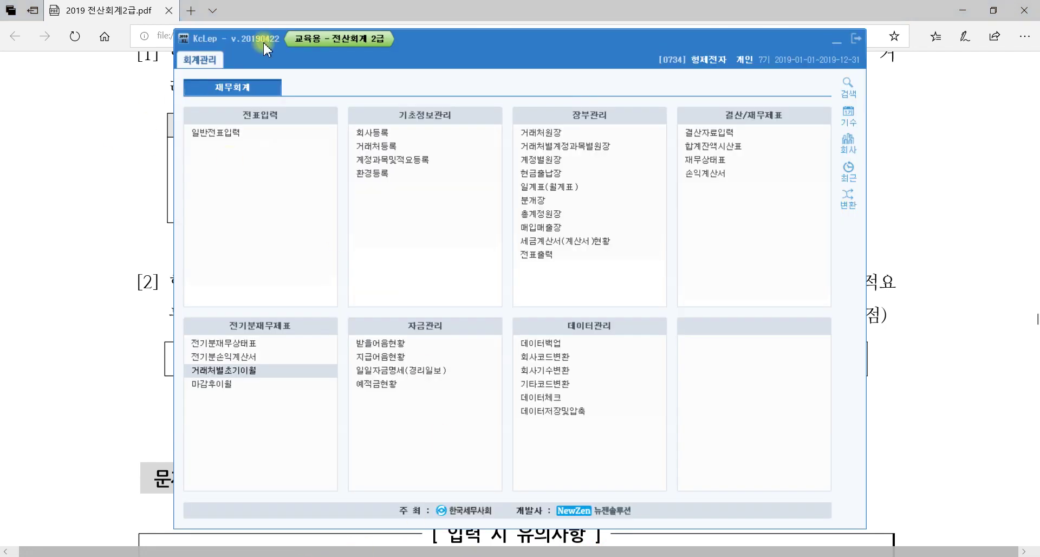
click(473, 162)
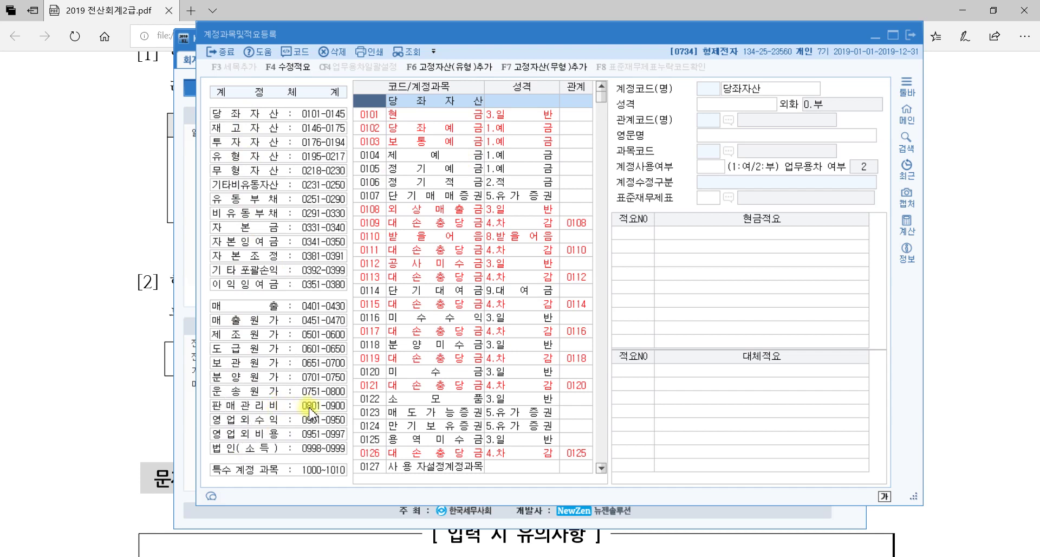
click(330, 407)
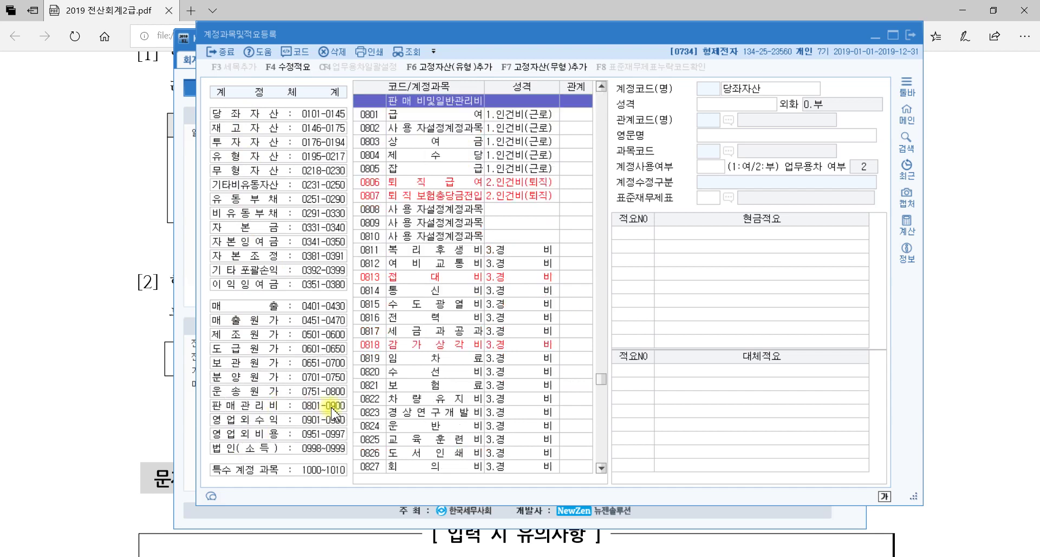
click(377, 115)
scroll(377, 470, down, 12)
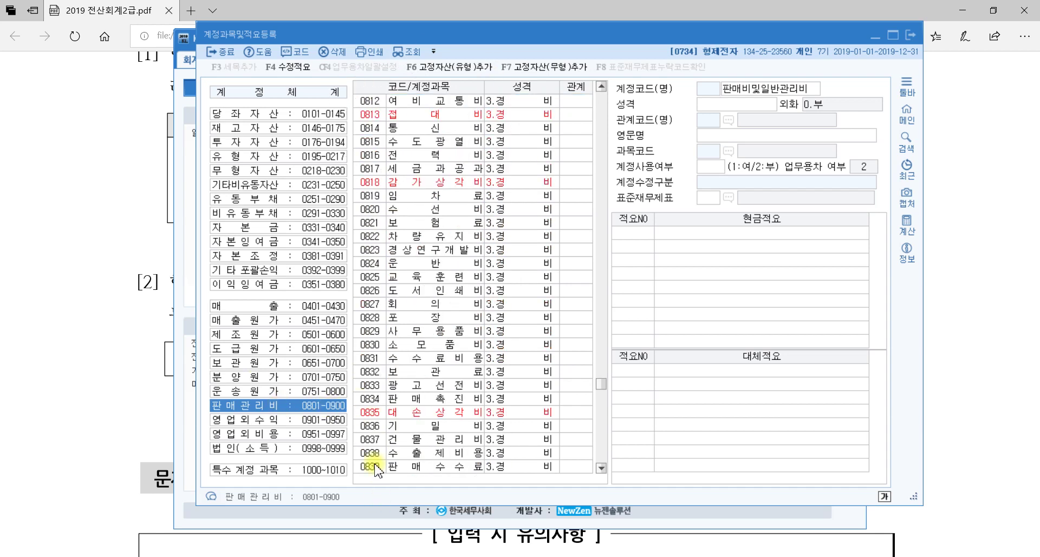
scroll(398, 447, up, 15)
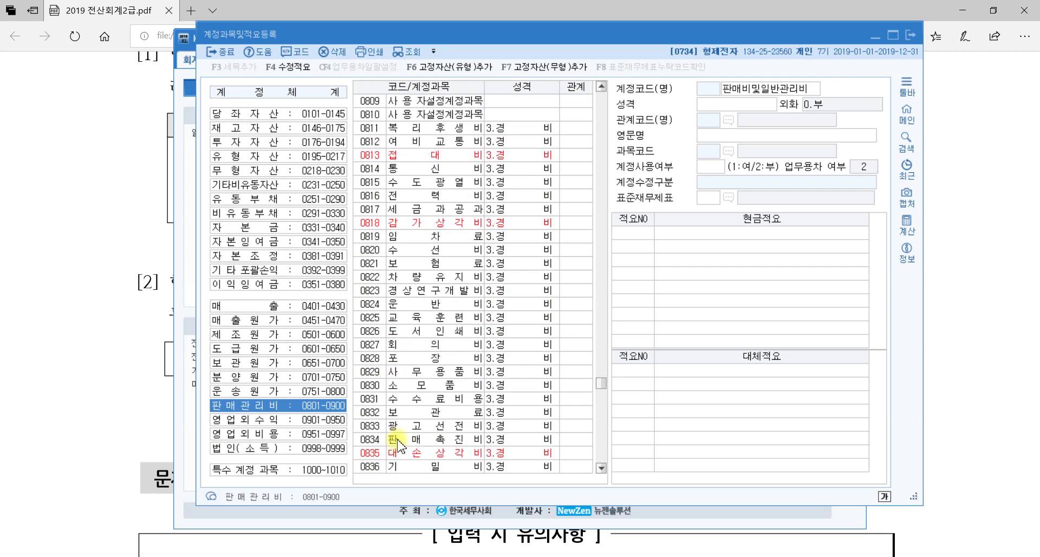
scroll(431, 406, down, 4)
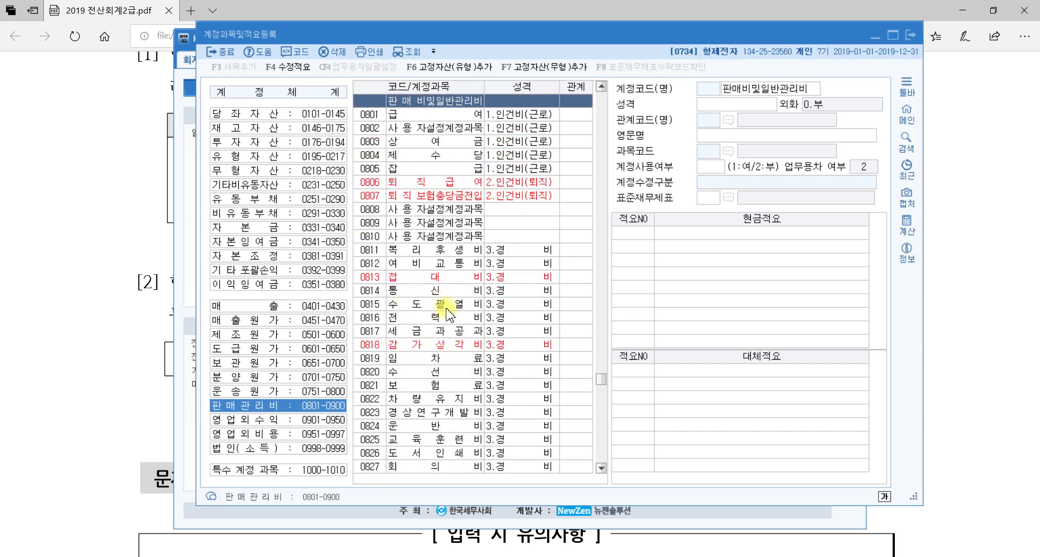
click(435, 252)
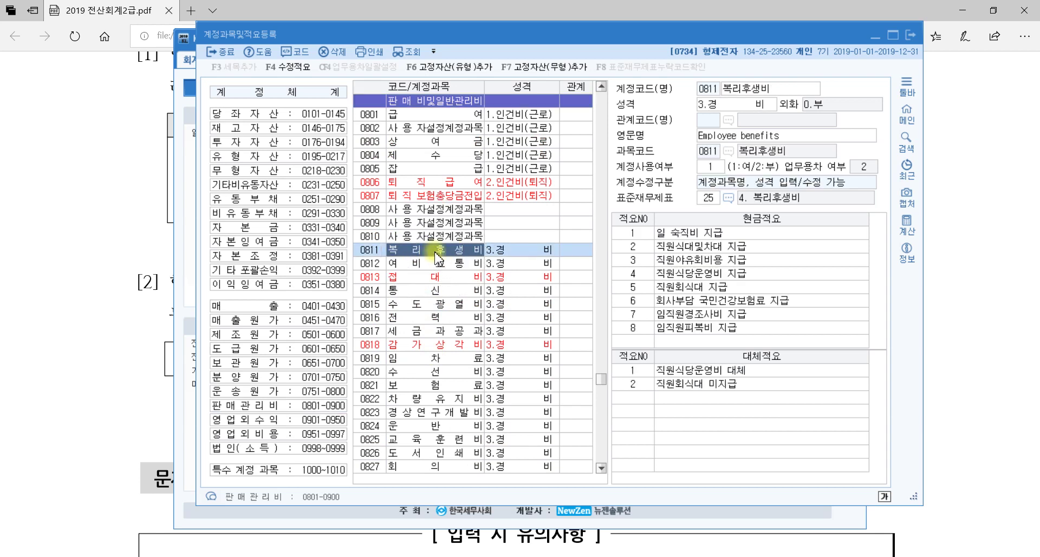
click(246, 408)
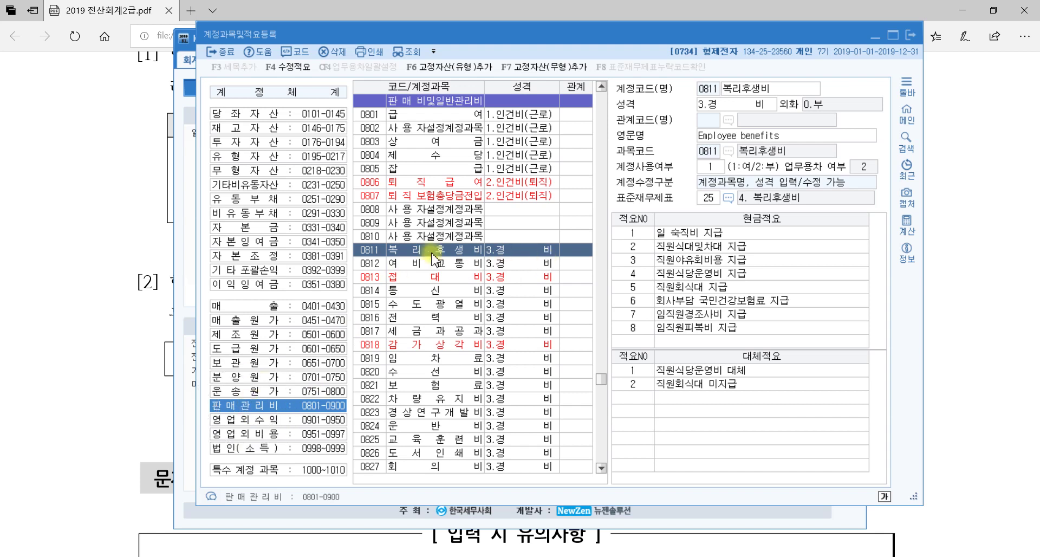
click(448, 253)
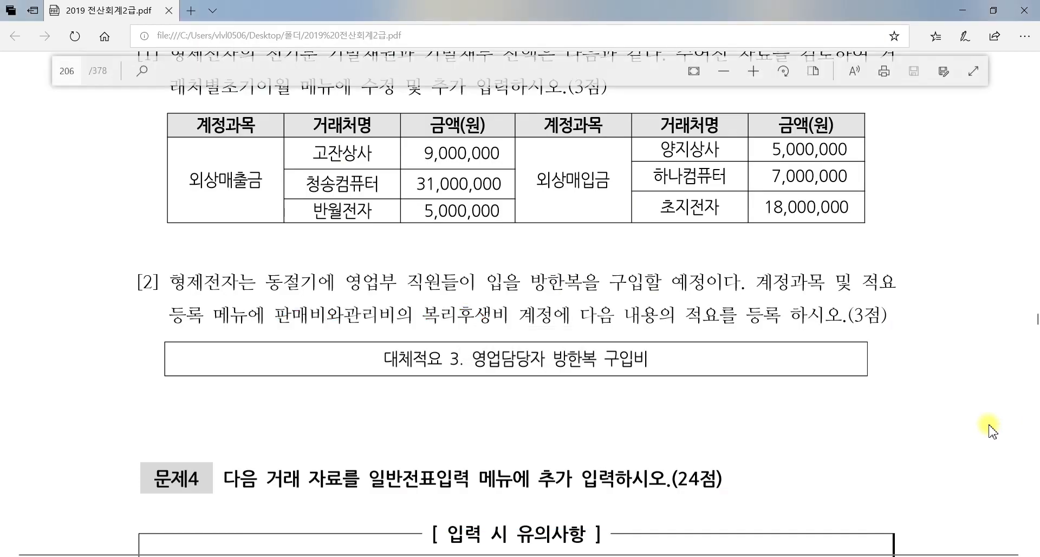
- Check the required 적요 in the PDF, register 대체적요 3 영업담당자 방한복 구입비 for 복리후생비 in KcLep, and close 계정과목및적요등록
click(987, 425)
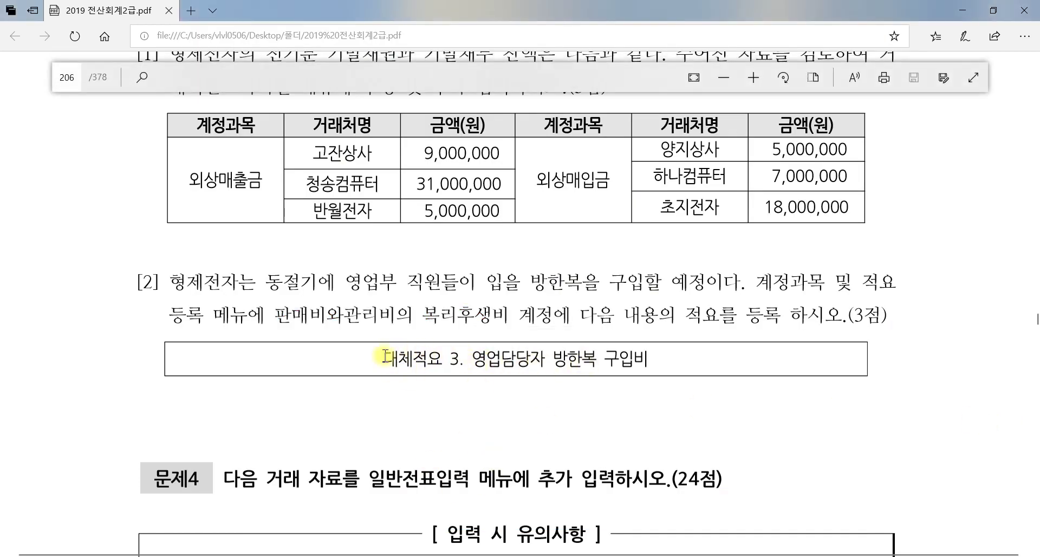
drag(382, 358, 708, 356)
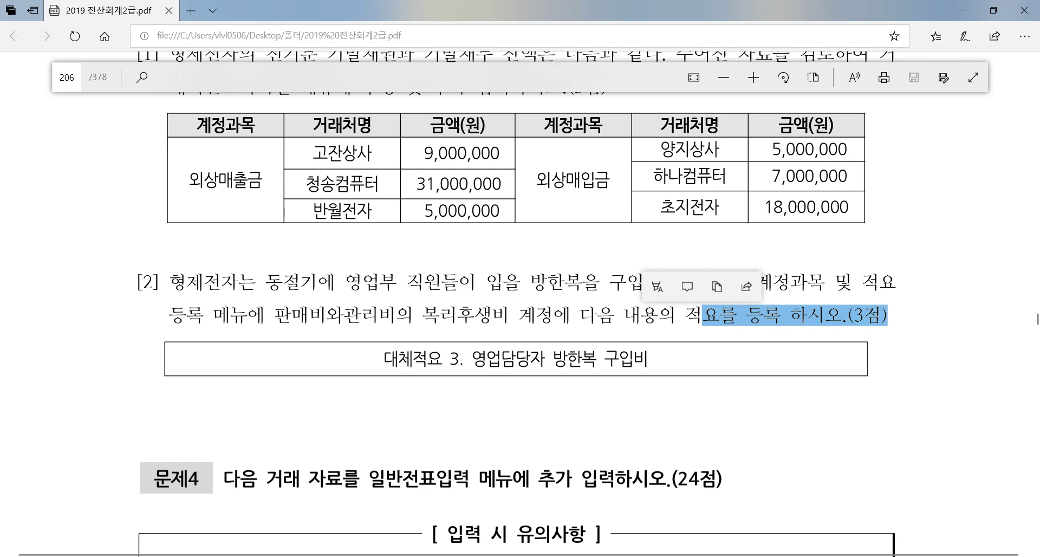
key(alt+Tab)
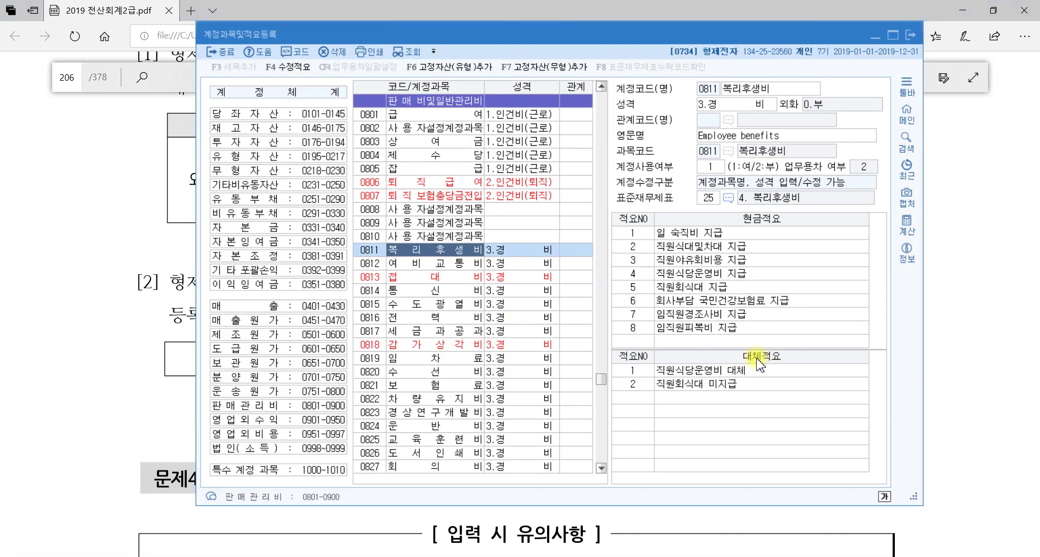
click(643, 396)
click(644, 397)
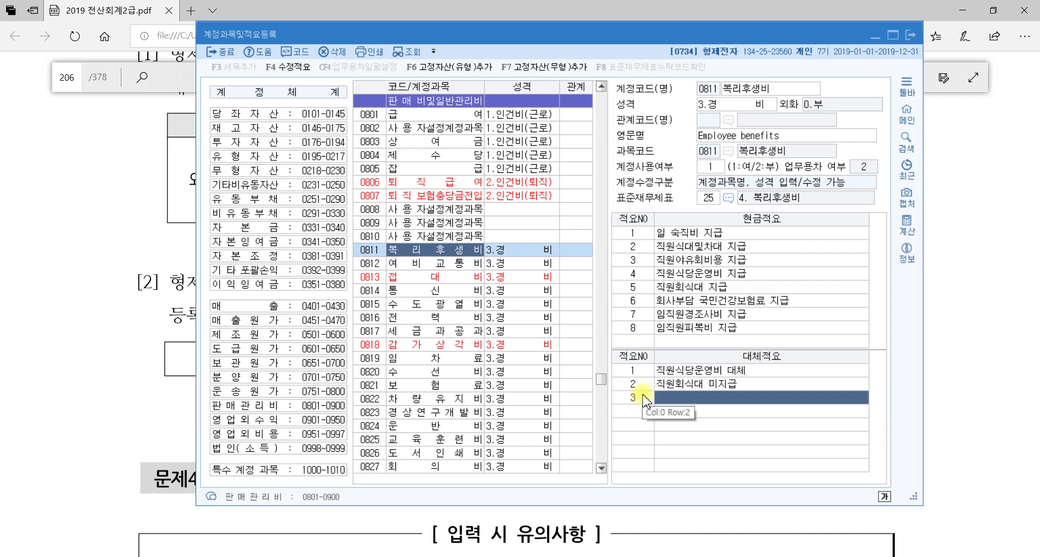
text(영업담)
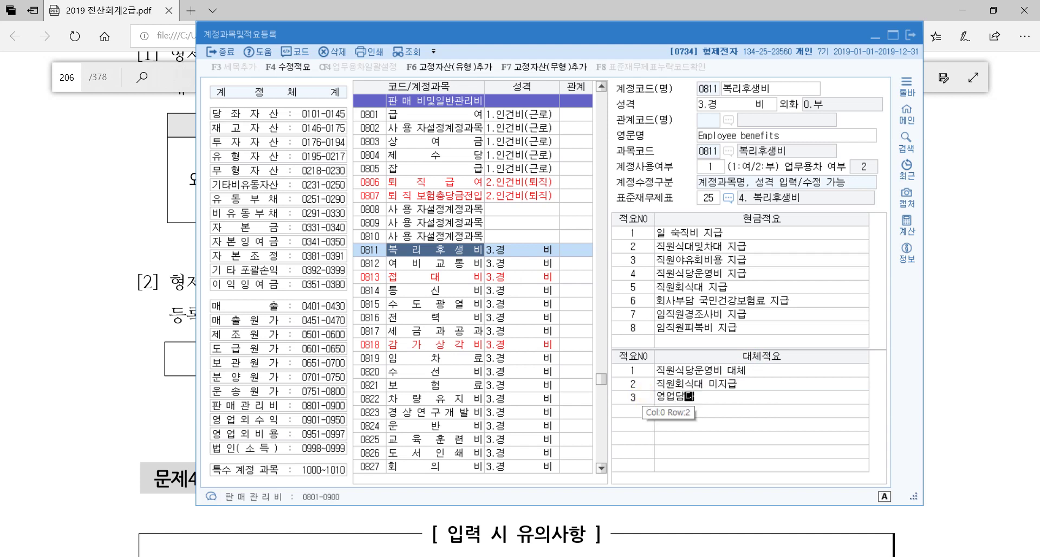
text(당ㅈ 방한복 구입비)
key(Return)
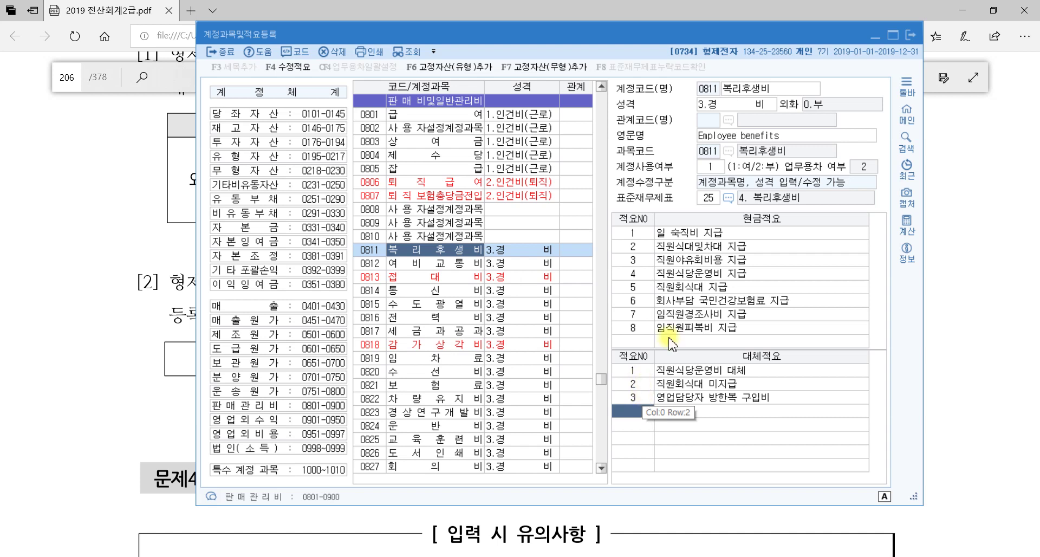
click(912, 35)
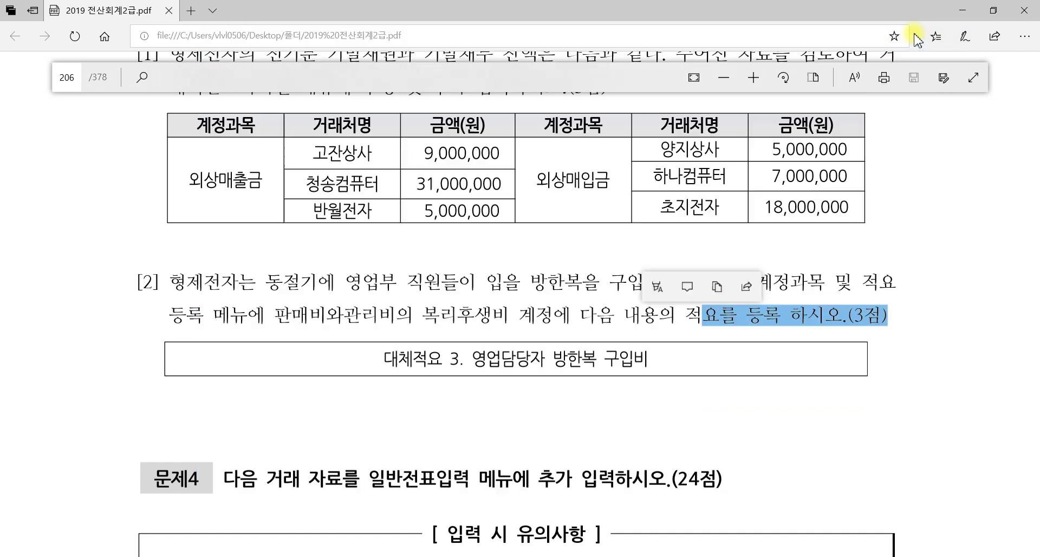
- Read the 문제4 instructions in the PDF and the 7월 10일 transaction in item [1]
click(567, 406)
scroll(567, 407, down, 5)
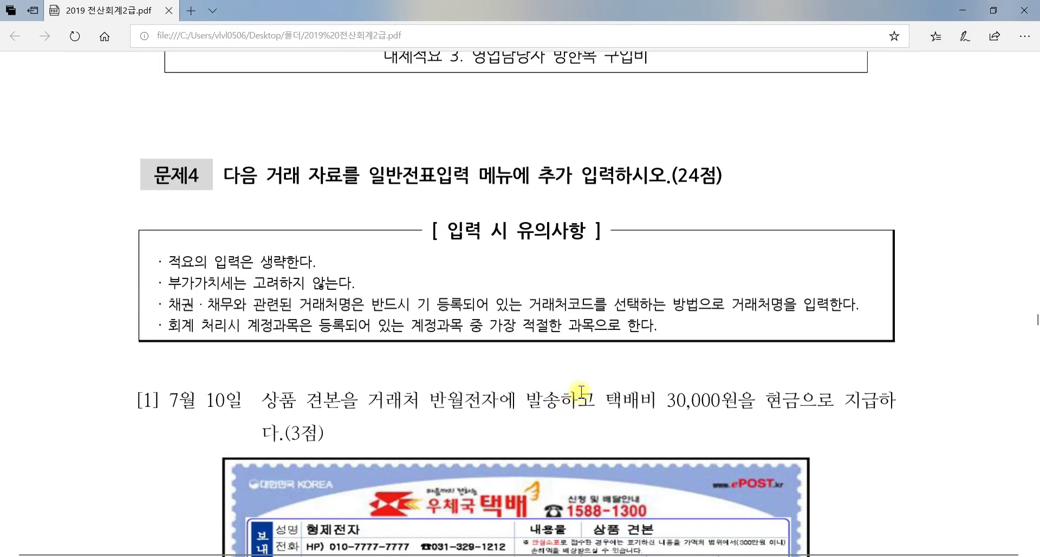
drag(259, 177, 691, 215)
click(754, 213)
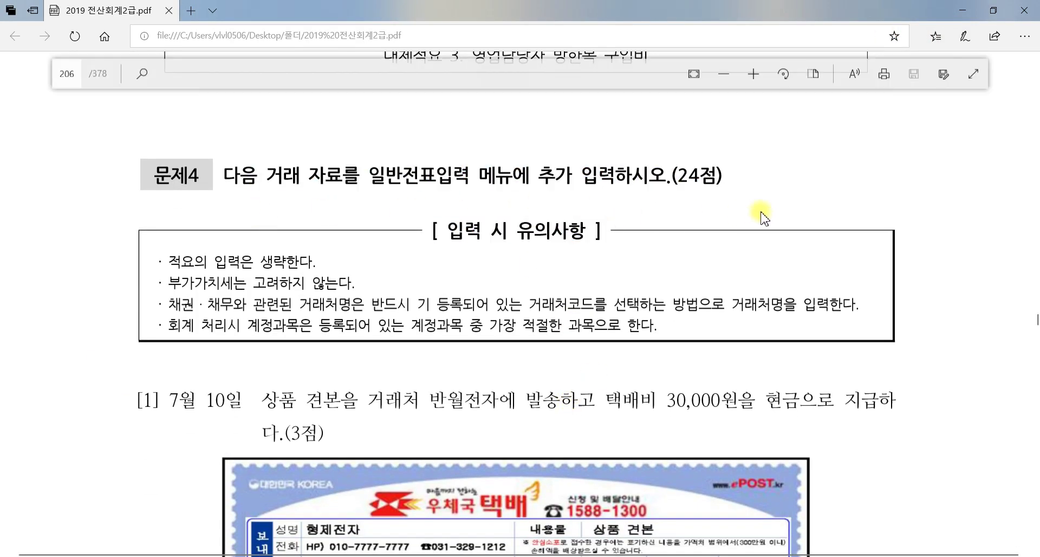
scroll(761, 215, down, 5)
scroll(768, 218, up, 3)
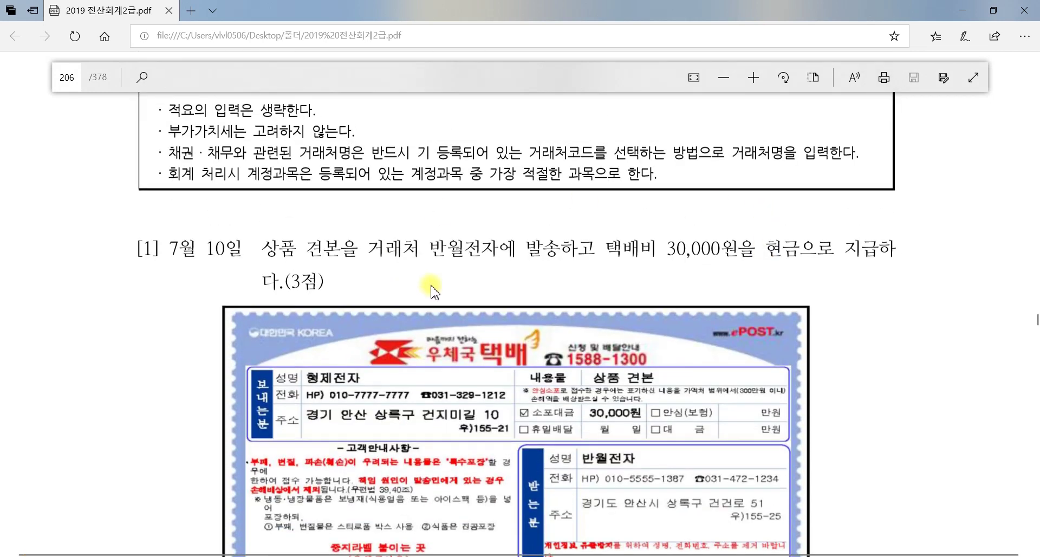
scroll(429, 285, up, 3)
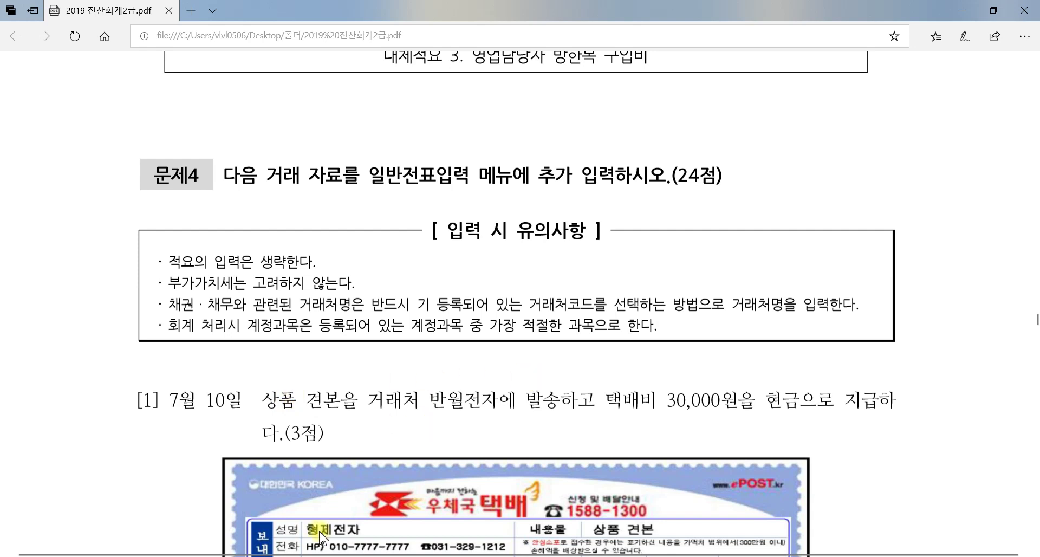
- Switch to KcLep, open 일반전표입력, and set the voucher date to 7월 10일
key(alt+Tab)
click(214, 132)
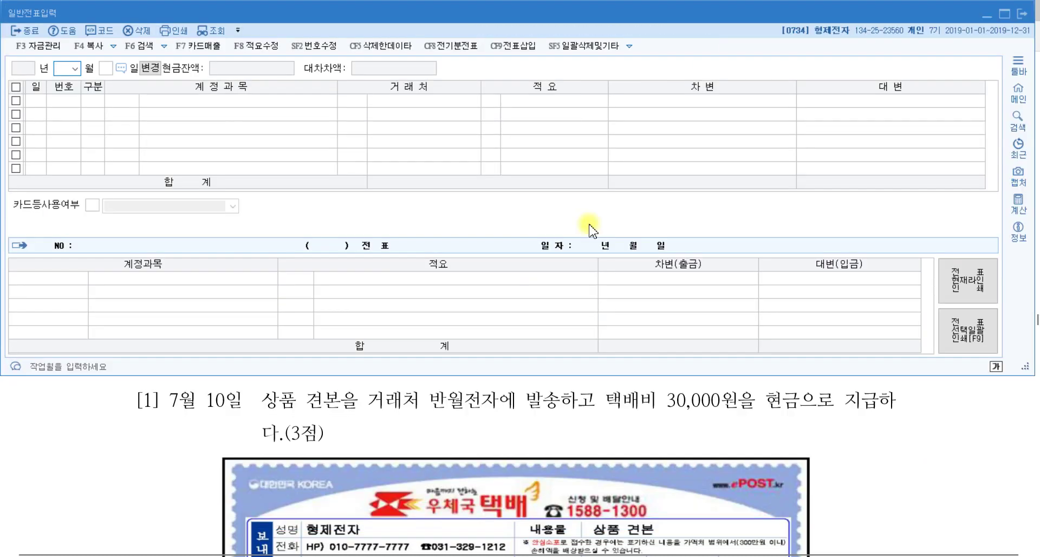
text(7)
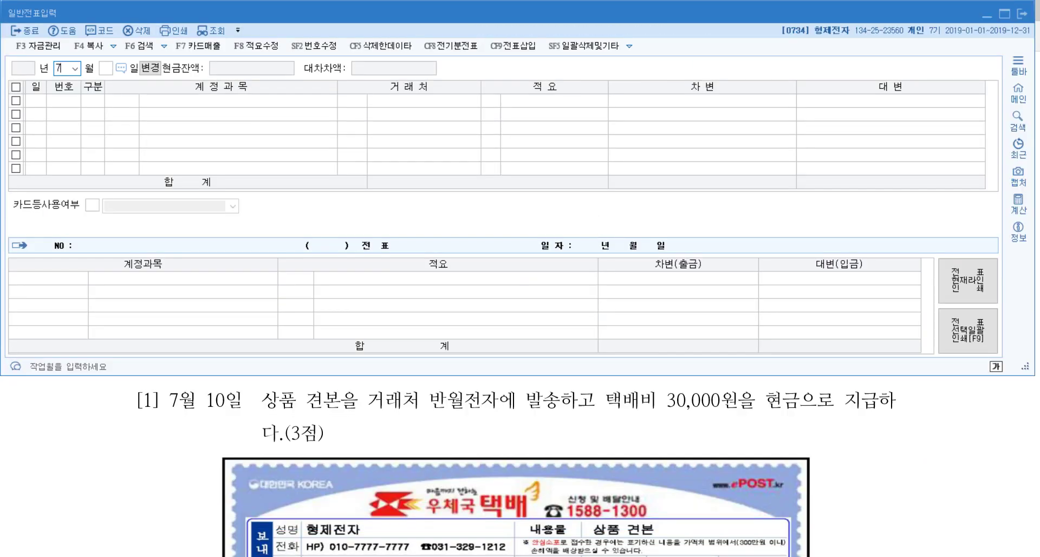
text(10)
key(Return)
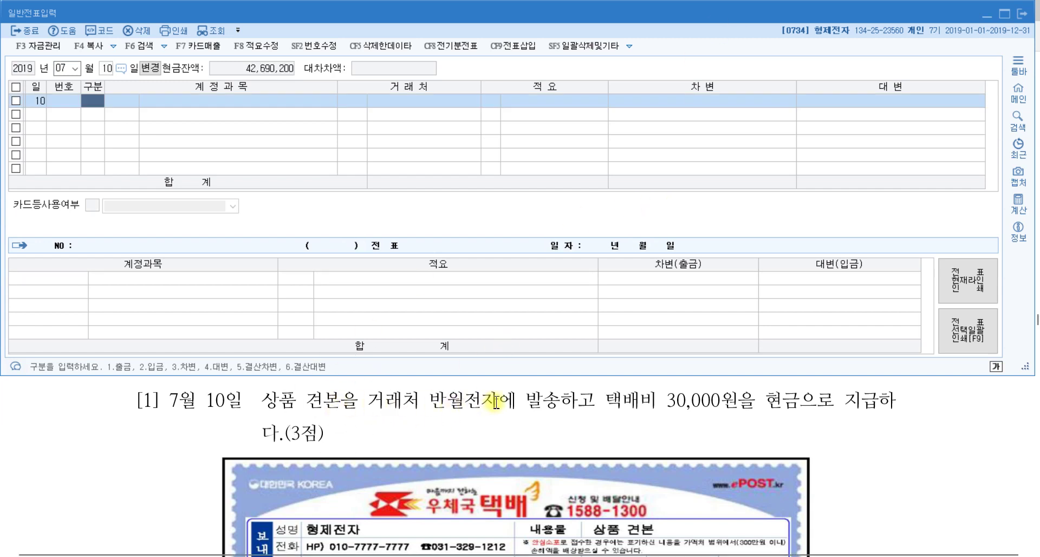
- Review item [1] and its delivery slip in the PDF for the 택배비 amount and payment method, and return to 일반전표입력
drag(597, 400, 721, 400)
scroll(738, 394, down, 4)
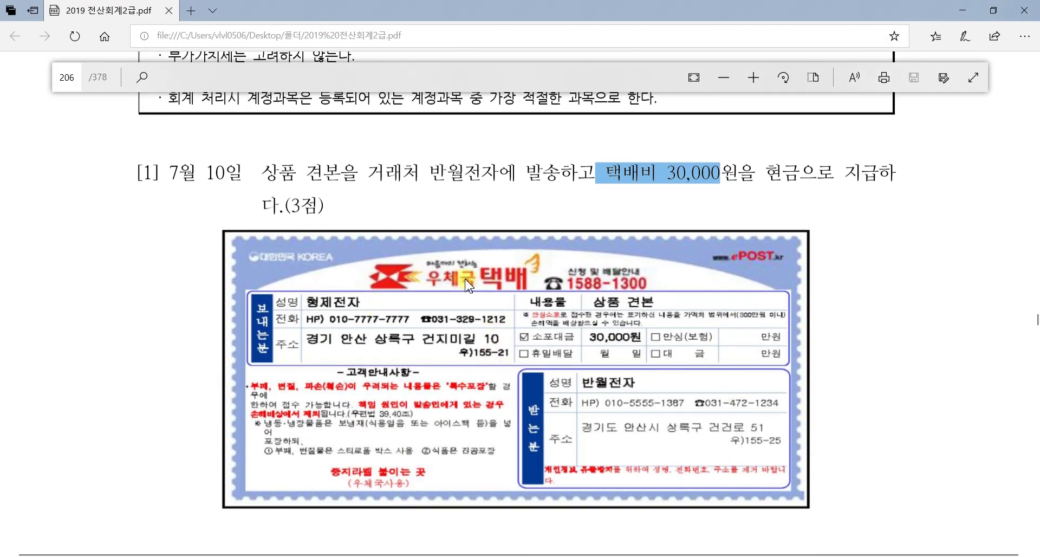
click(515, 285)
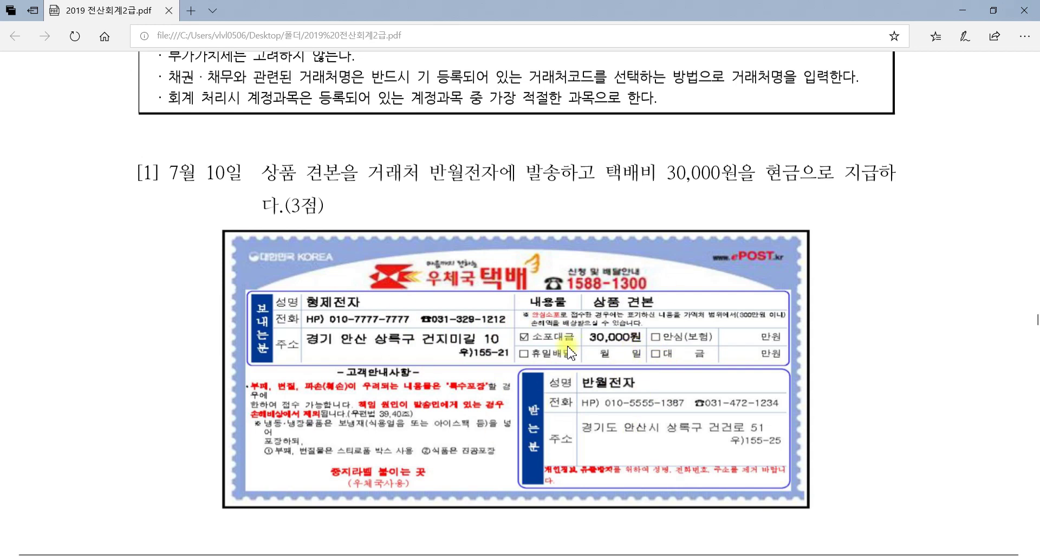
click(640, 364)
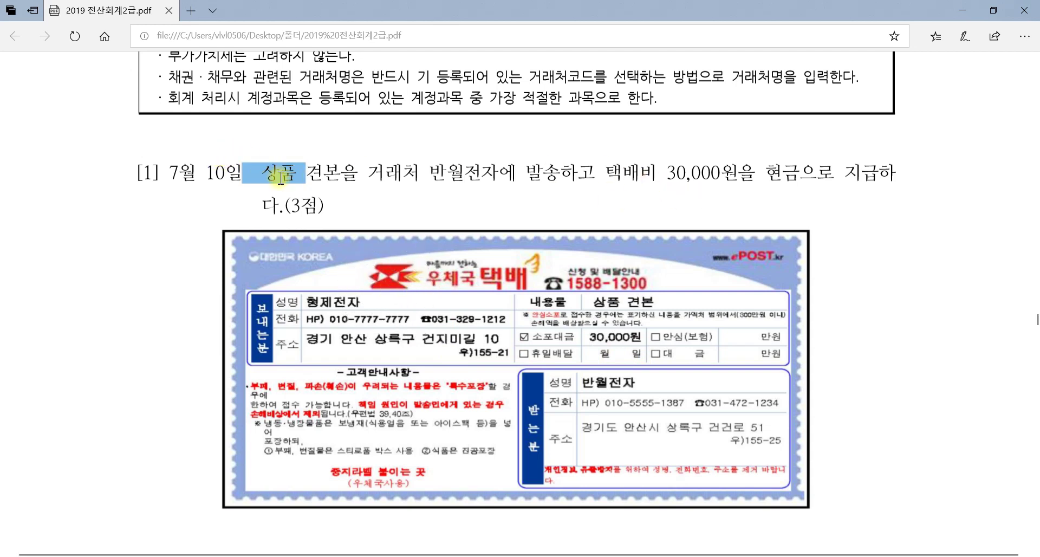
drag(255, 174, 328, 209)
key(ctrl)
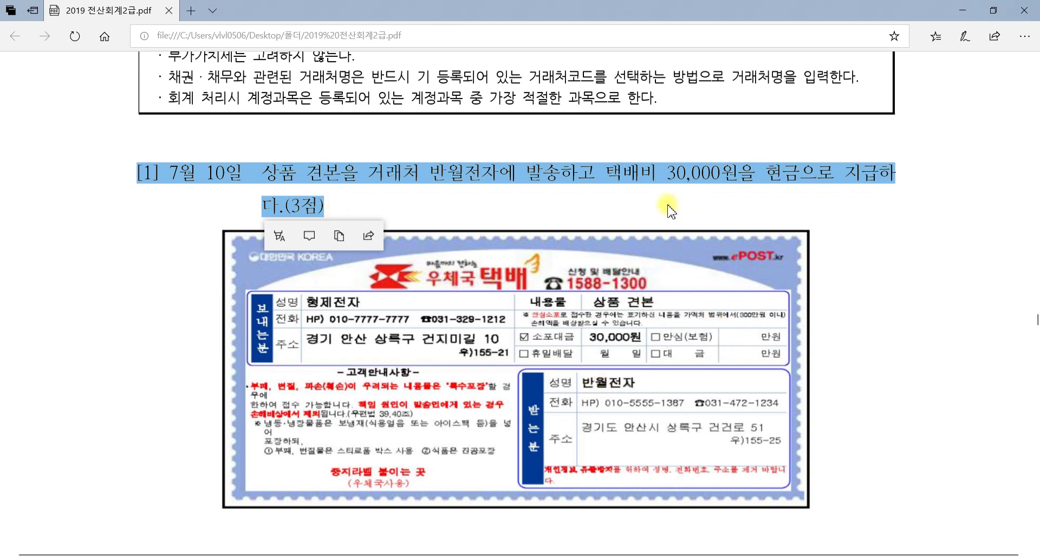
click(658, 181)
drag(657, 176, 721, 176)
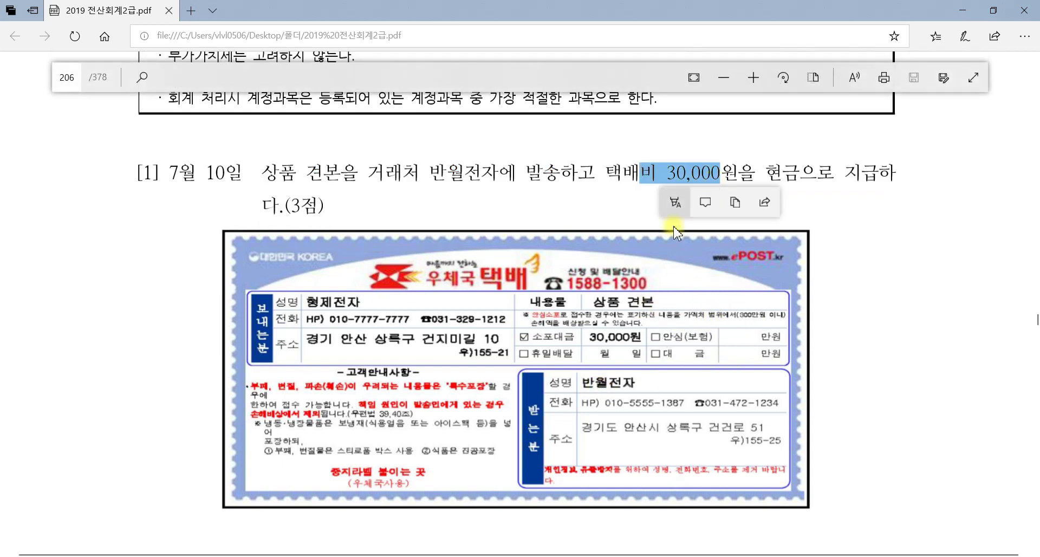
click(347, 523)
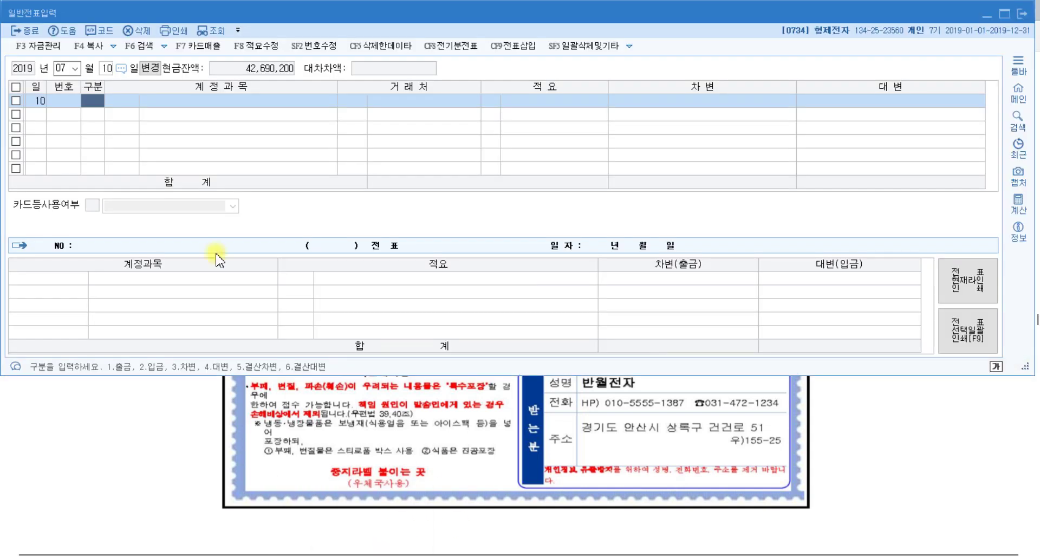
- Enter a 대변 line for account 0101 현금 with an amount of 30,000
text(4)
key(Return)
text(101)
key(Return)
key(Return)
key(Return)
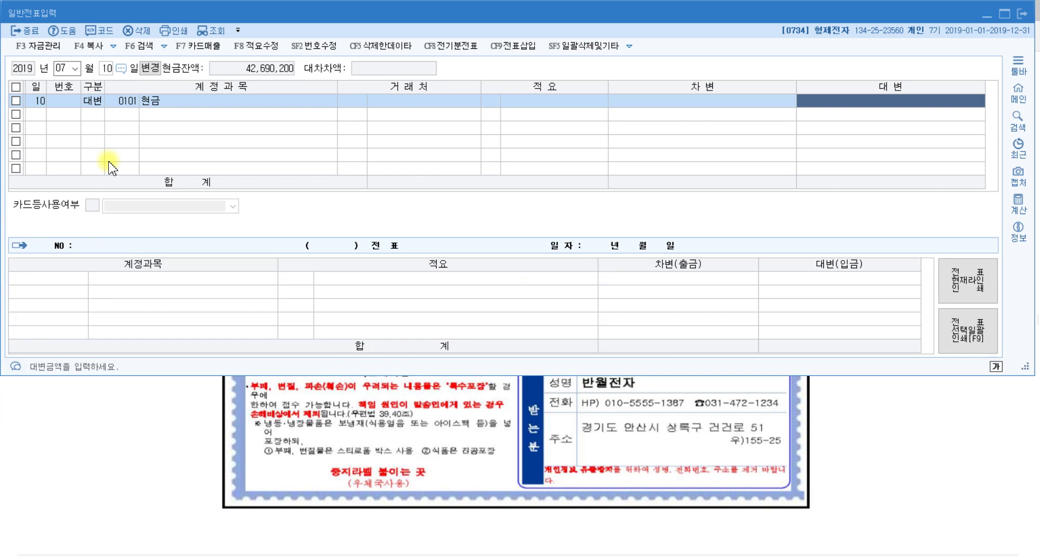
text(300000)
key(Return)
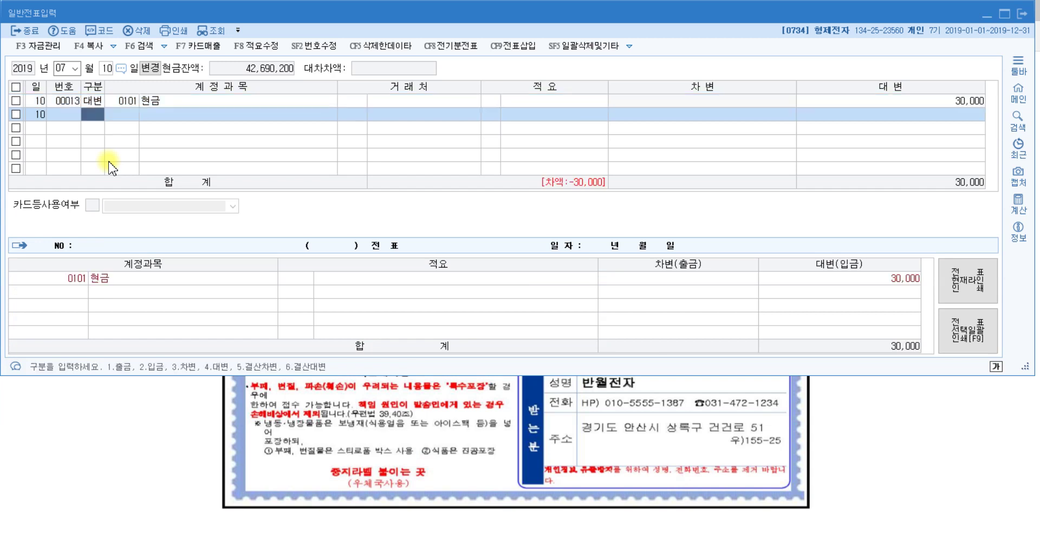
- Add a 차변 line for 30,000, searching 운반 and choosing account 0824 운반비 under 판매관리비
text(3)
key(Return)
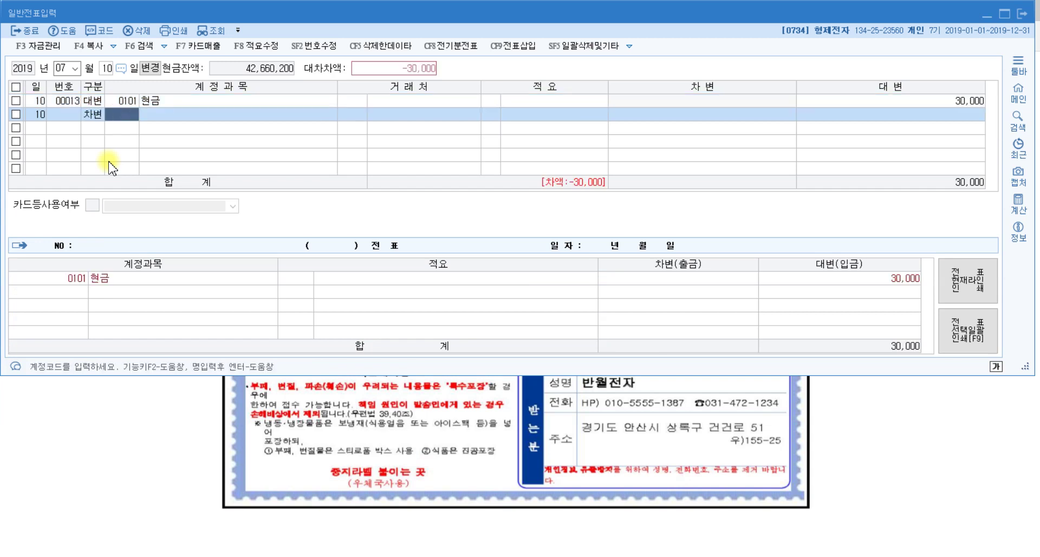
text(운반)
key(Return)
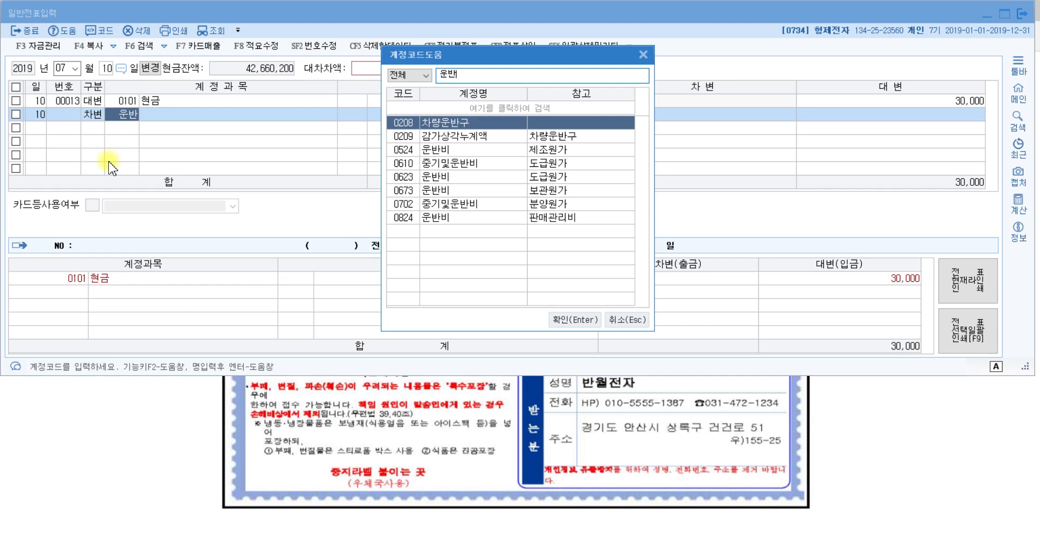
key(Down)
key(Down)
key(Down)
key(Down)
key(Down)
key(Down)
key(Down)
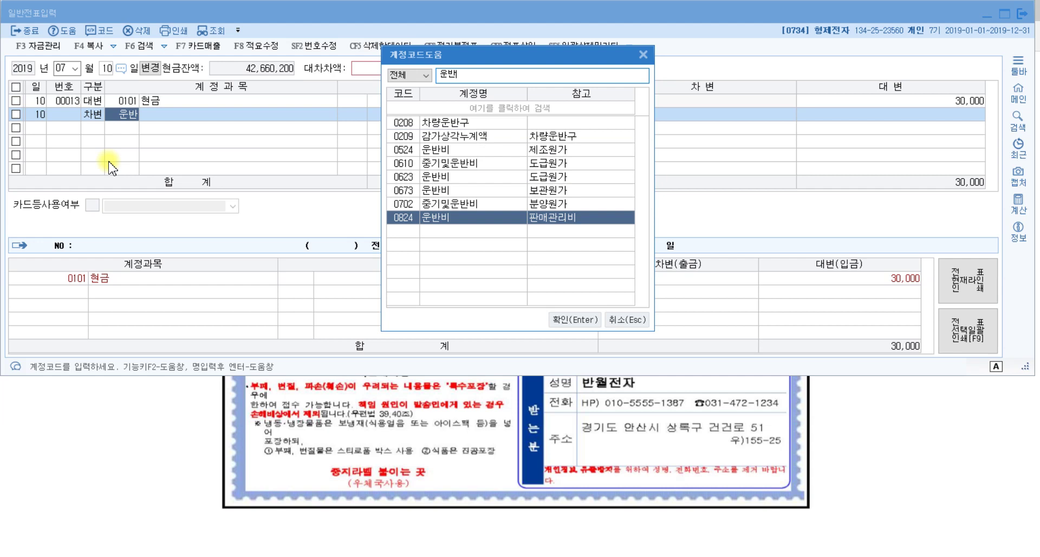
key(Return)
key(Return)
key(Return)
key(Return)
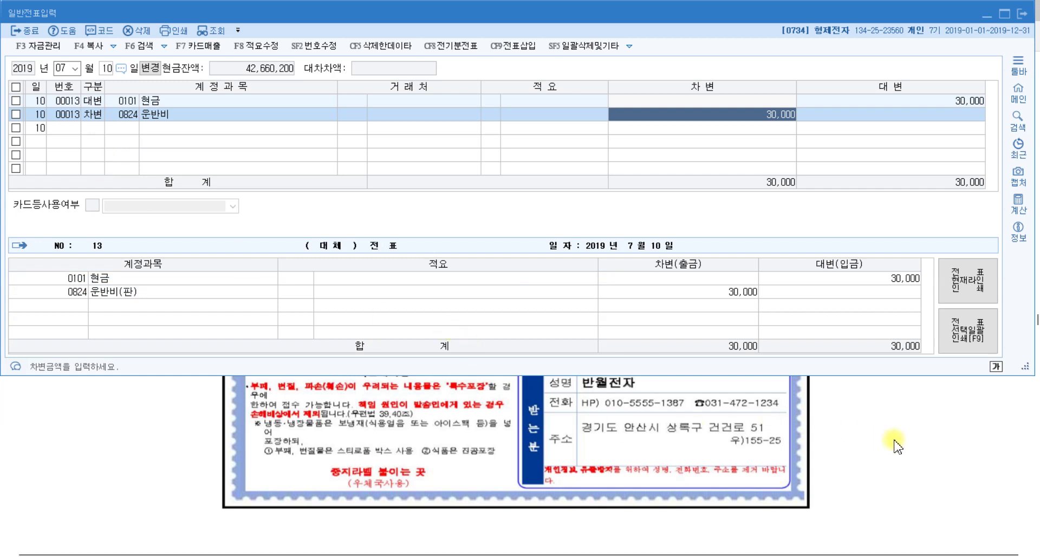
- Read 문제4 item [2] in the PDF, the 8월 20일 payment to 영등포상사
click(923, 449)
scroll(927, 451, down, 8)
scroll(923, 450, down, 4)
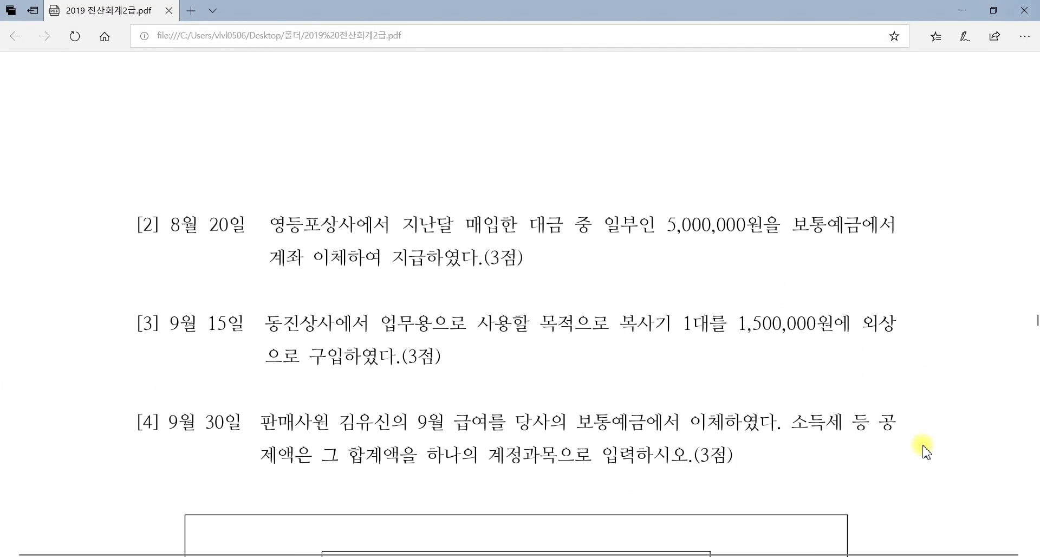
drag(170, 176, 333, 189)
click(568, 227)
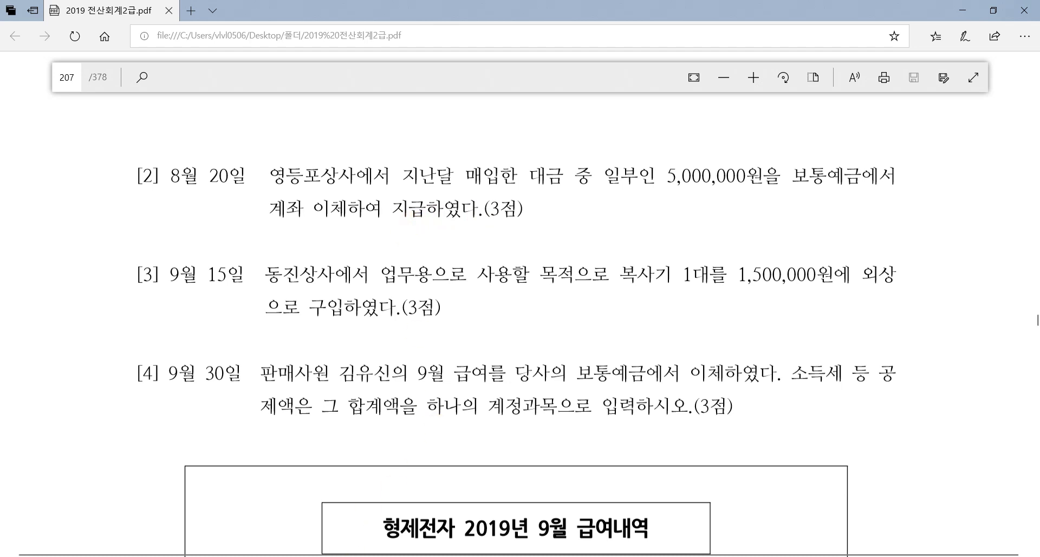
- Return to 일반전표입력 in KcLep and change the voucher date to 8월 20일
key(alt+Tab)
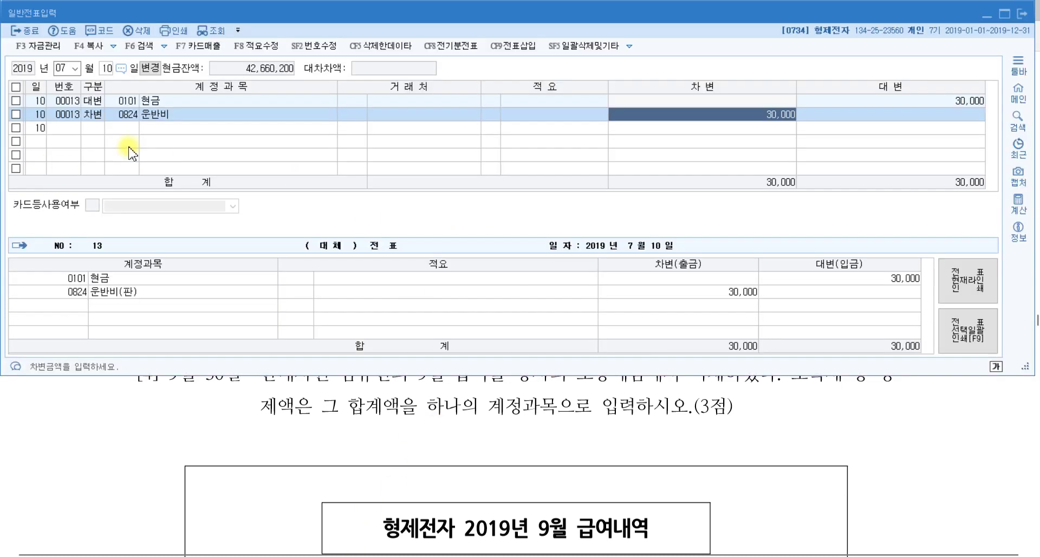
key(Escape)
key(shift+Tab)
text(0820)
key(Return)
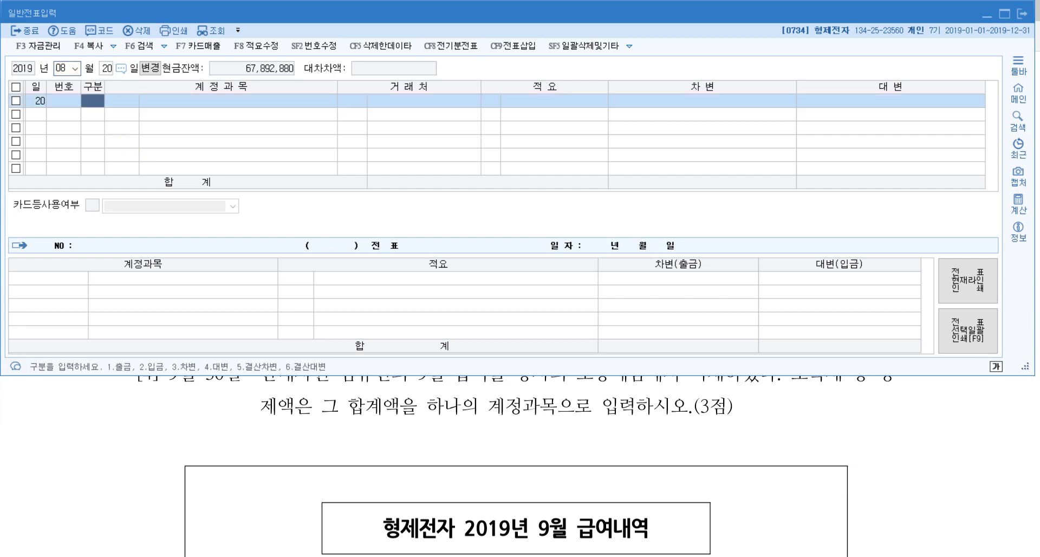
- Start a 대변 line with account 0103 보통예금 in the 8월 20일 voucher
text(4)
key(Return)
text(103)
key(Return)
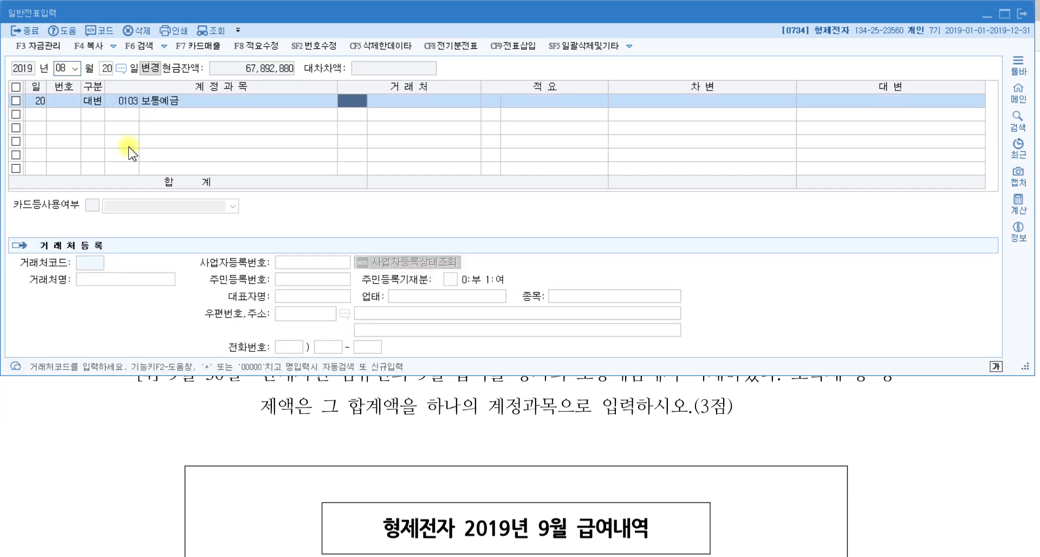
- Re-enter the 대변 line's account, first by the name 보통 and again by the code 103
click(134, 104)
text(보통)
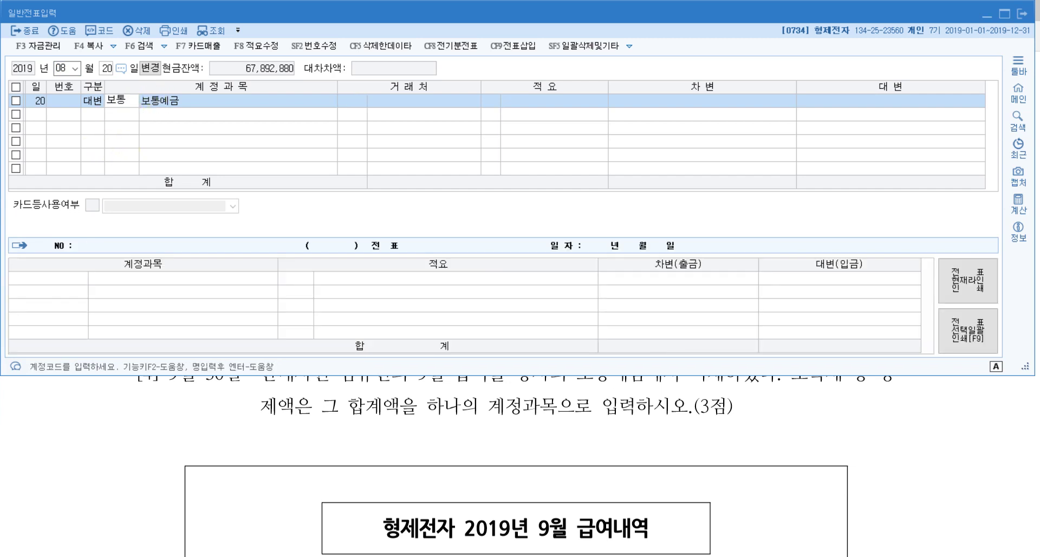
key(Return)
key(Return)
click(133, 103)
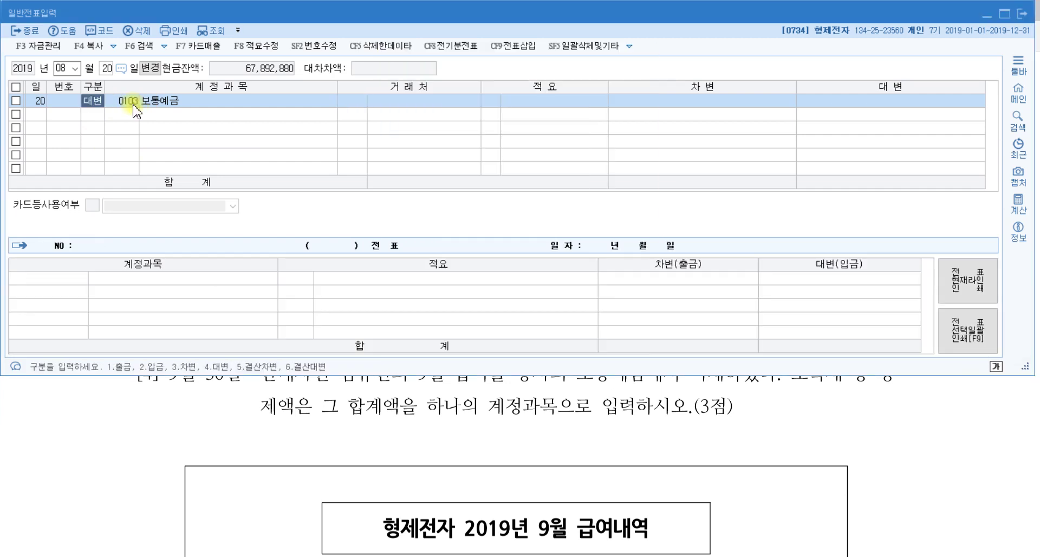
text(10)
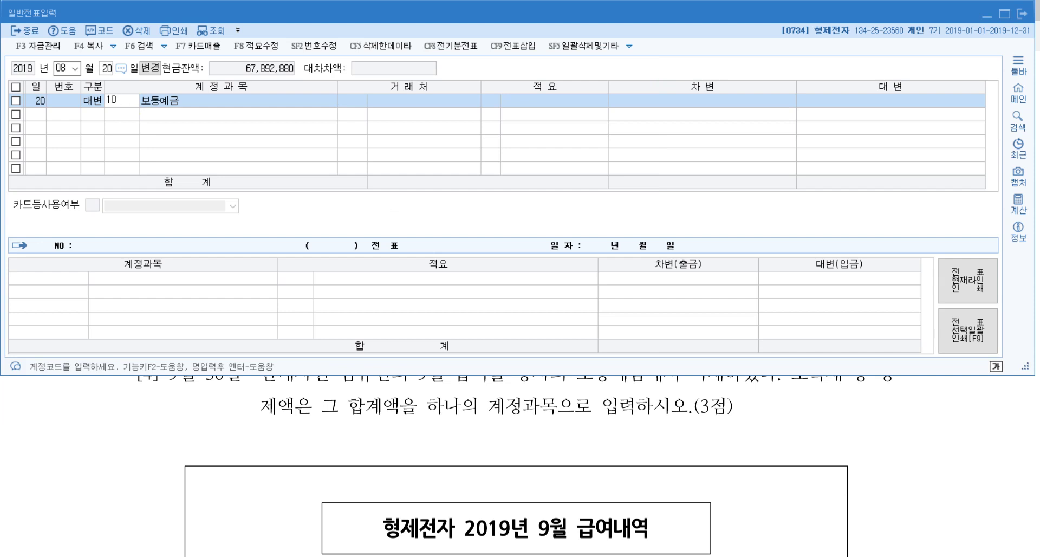
text(3)
key(Return)
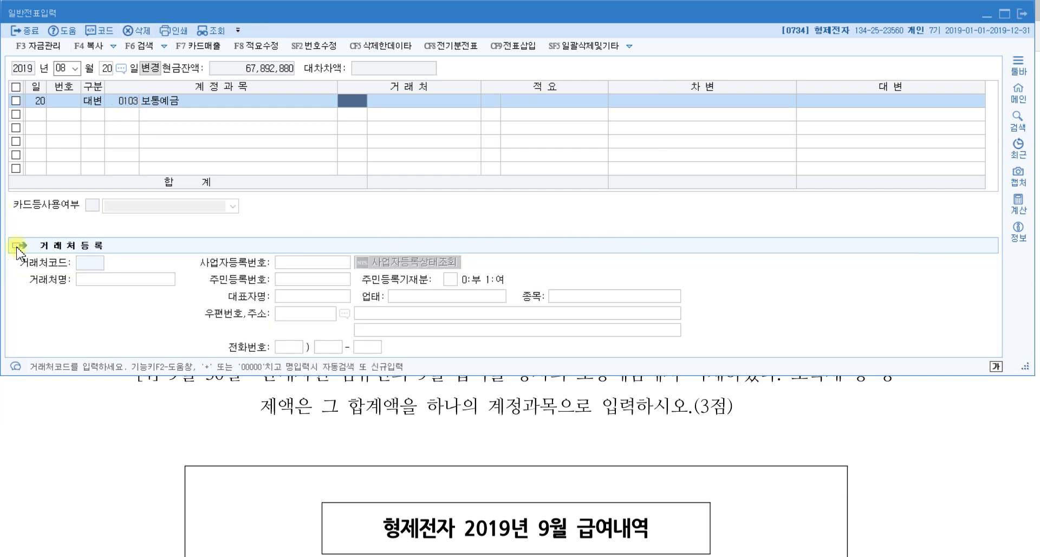
- Look up 0103 보통예금 in the account code list and re-enter code 103 for the 8월 20일 대변 line
click(132, 104)
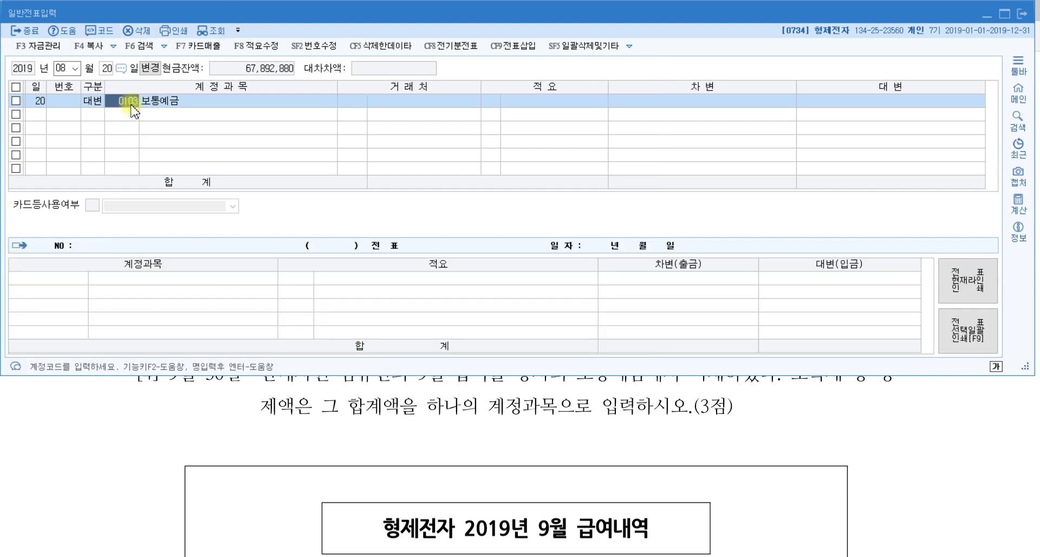
key(F2)
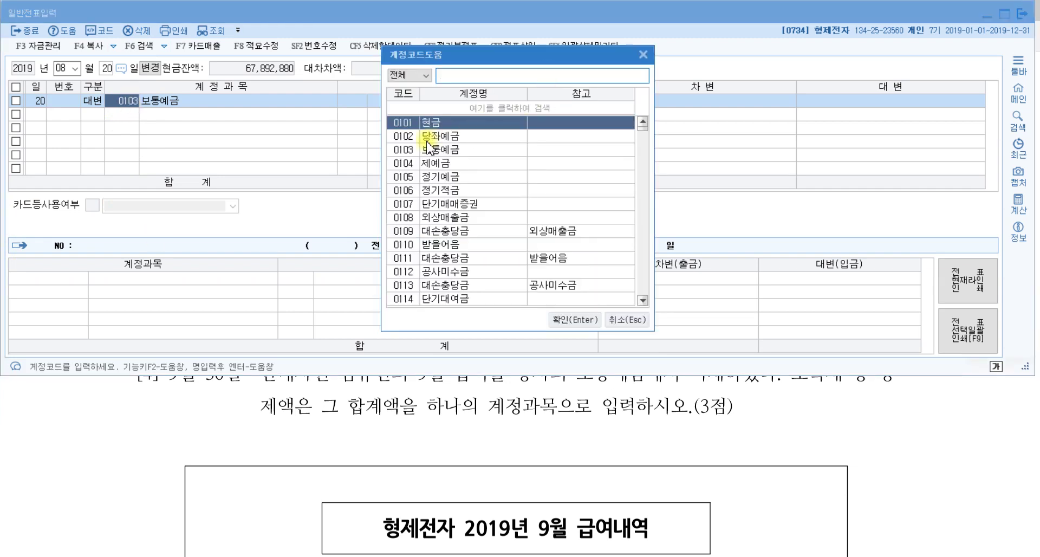
click(449, 150)
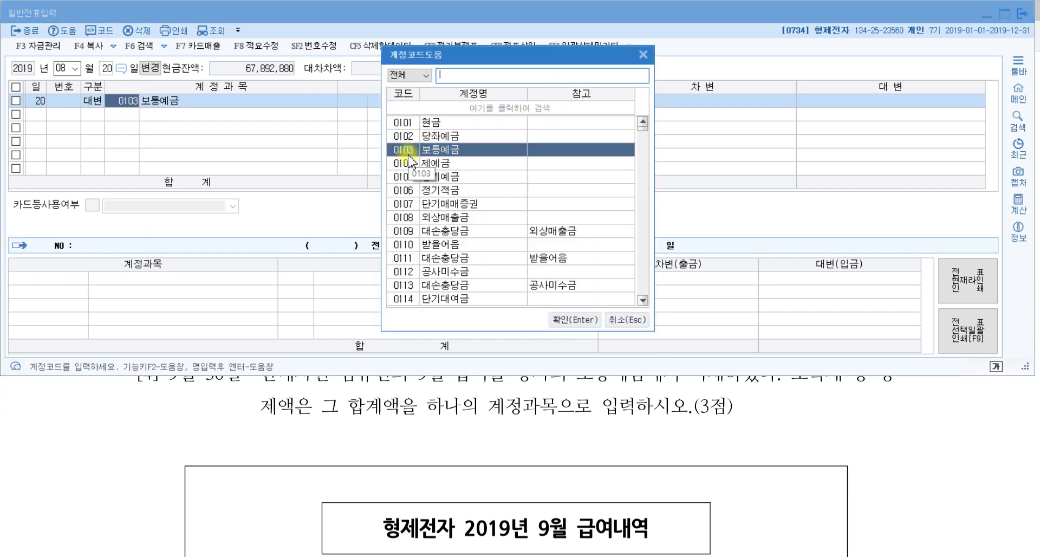
click(626, 320)
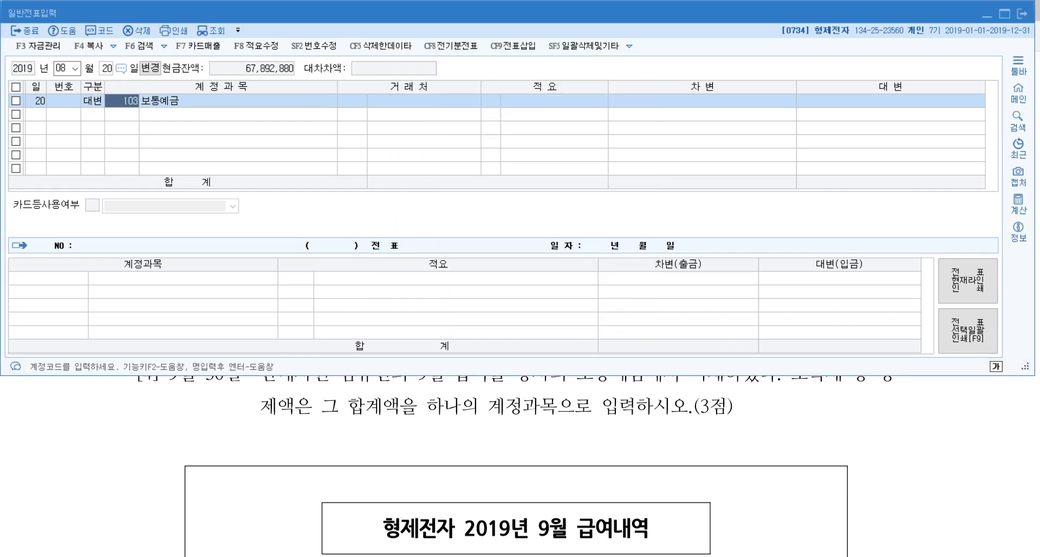
key(Return)
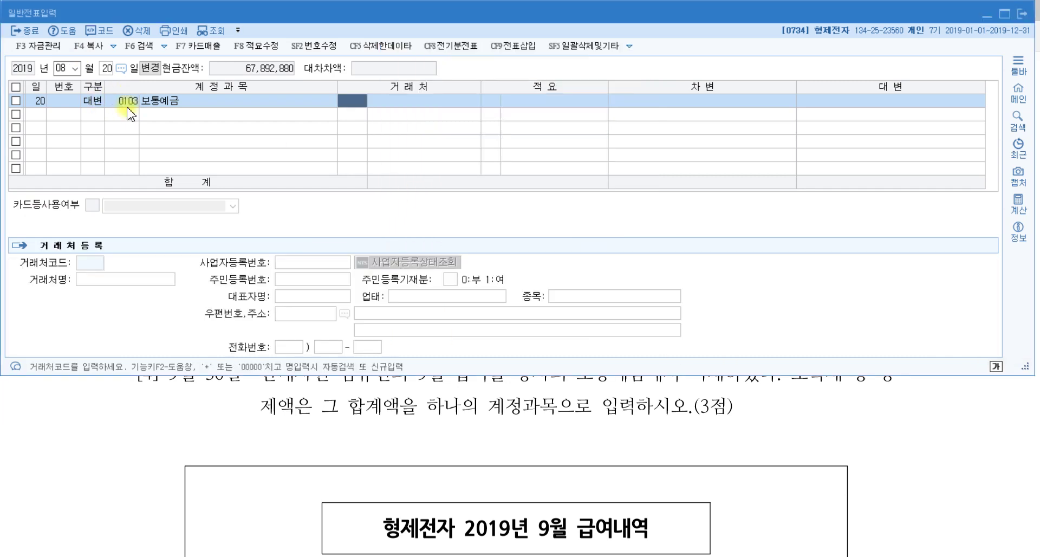
key(Return)
key(Return)
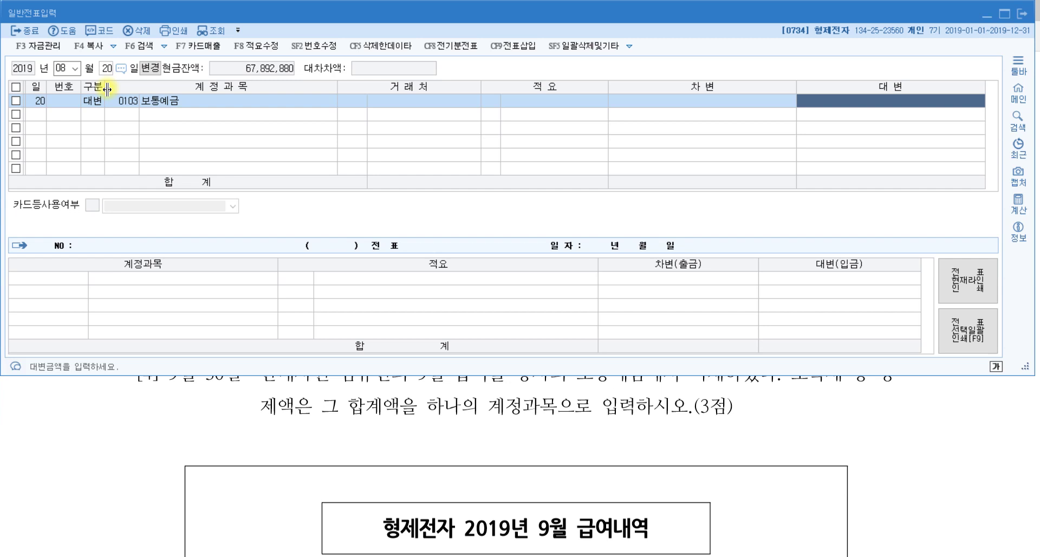
- Choose 보통예금 for the 대변 line by searching 보통, and set its credit amount to 5,000,000
click(129, 105)
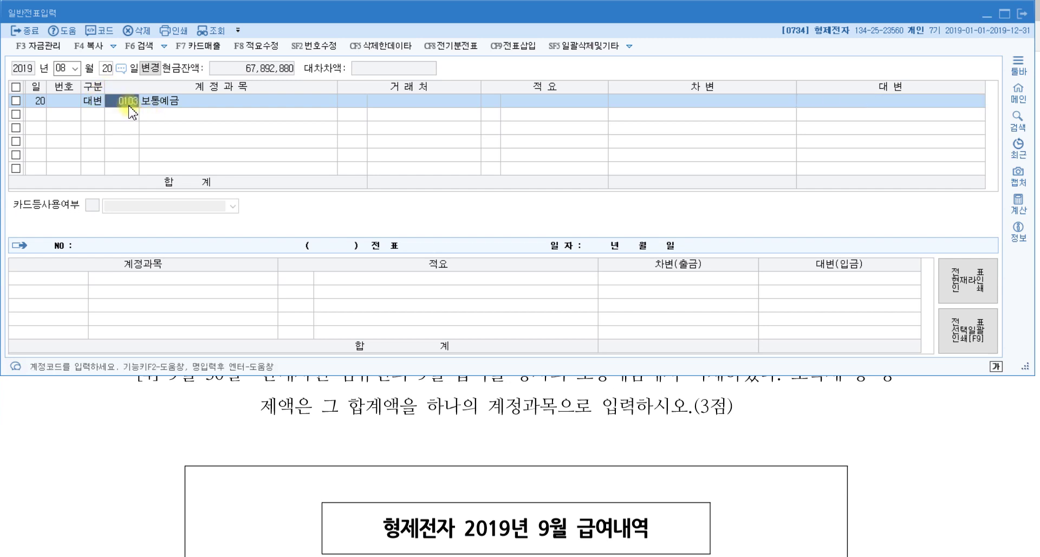
text(보통)
key(Return)
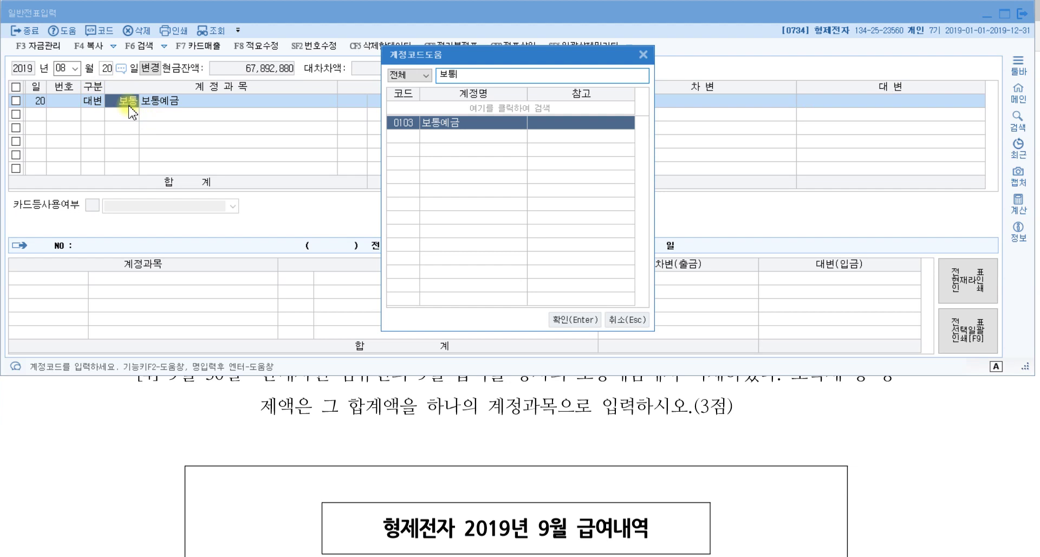
key(Return)
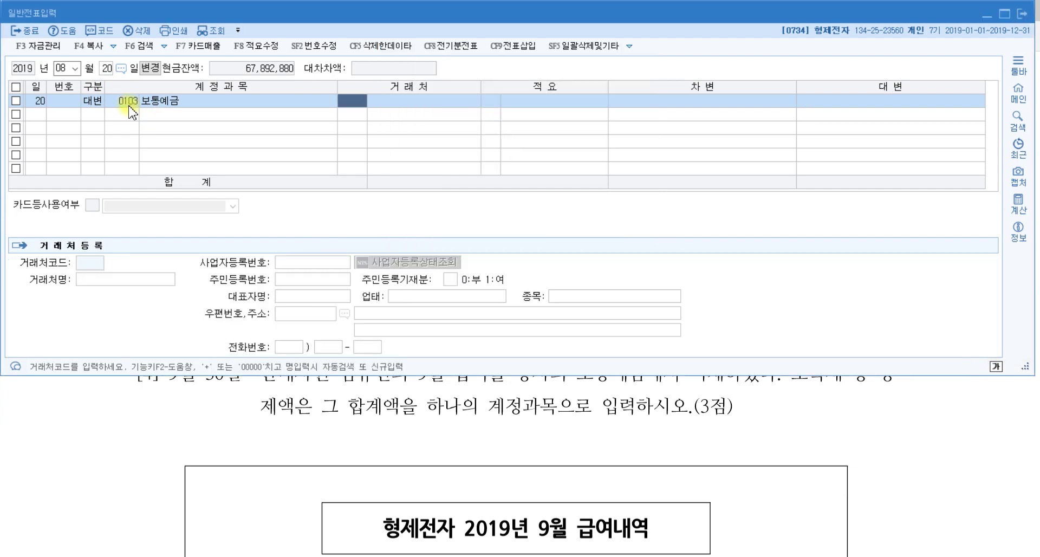
key(Return)
key(Return)
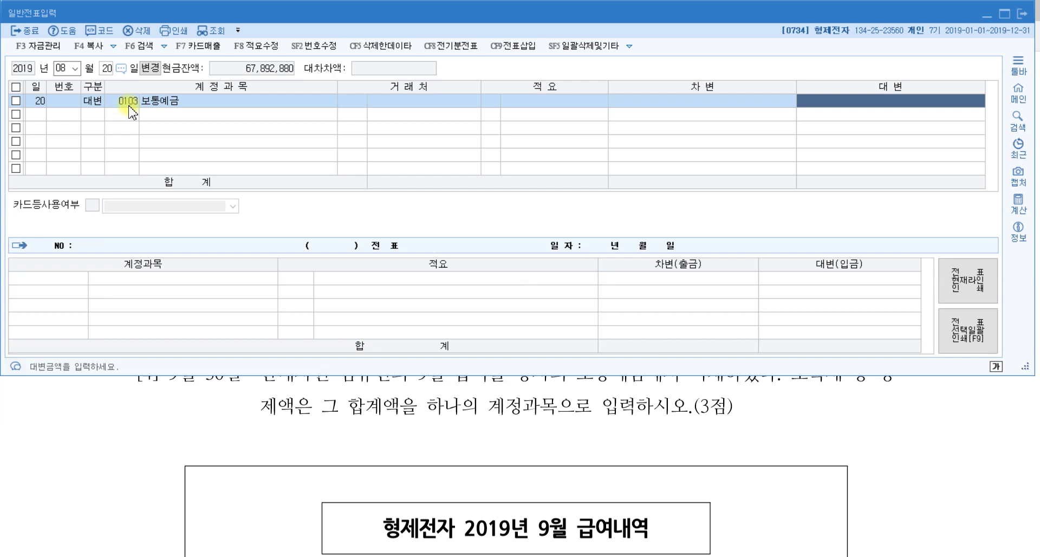
text(5000000)
key(Return)
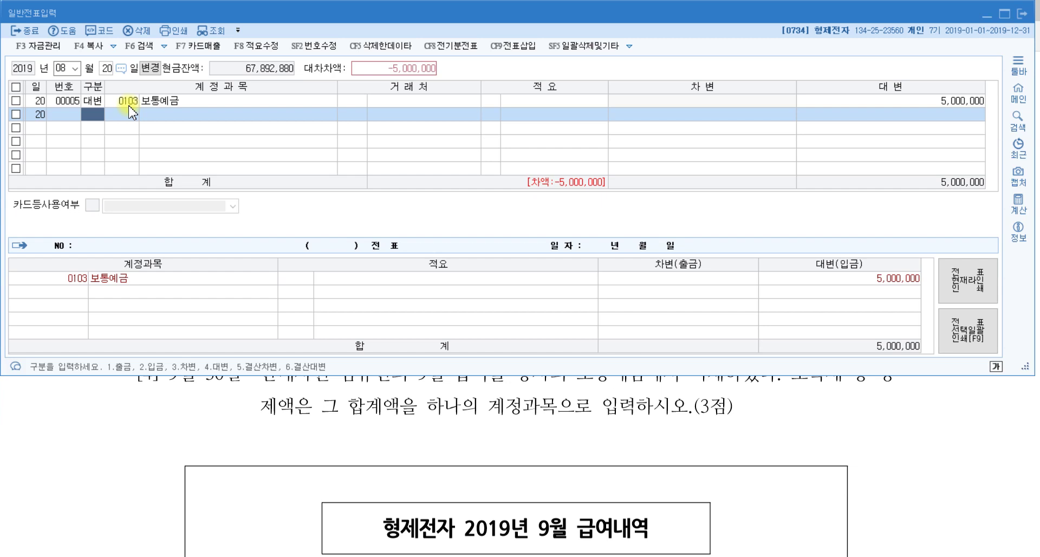
- Add a 차변 line to the 8월 20일 voucher with account 0251 외상매입금, found by searching 외상
key(3)
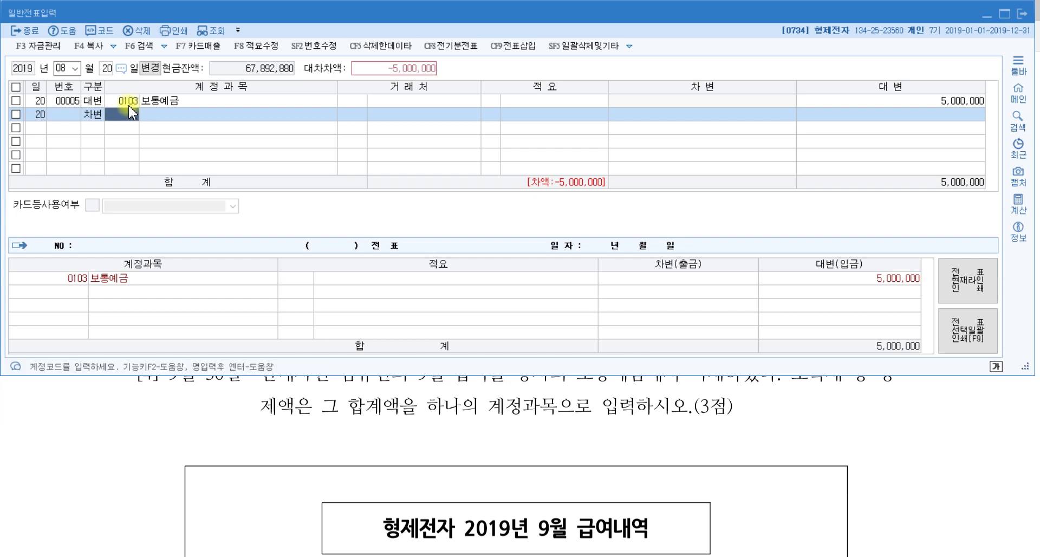
key(Hangul)
text(외상)
key(Return)
key(Down)
key(Down)
key(Down)
key(Down)
key(Down)
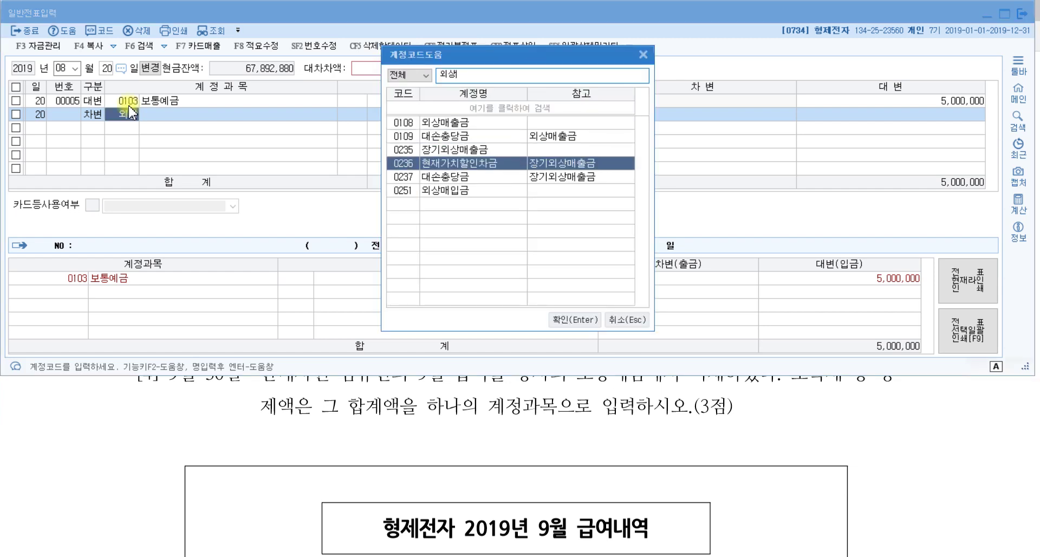
key(Return)
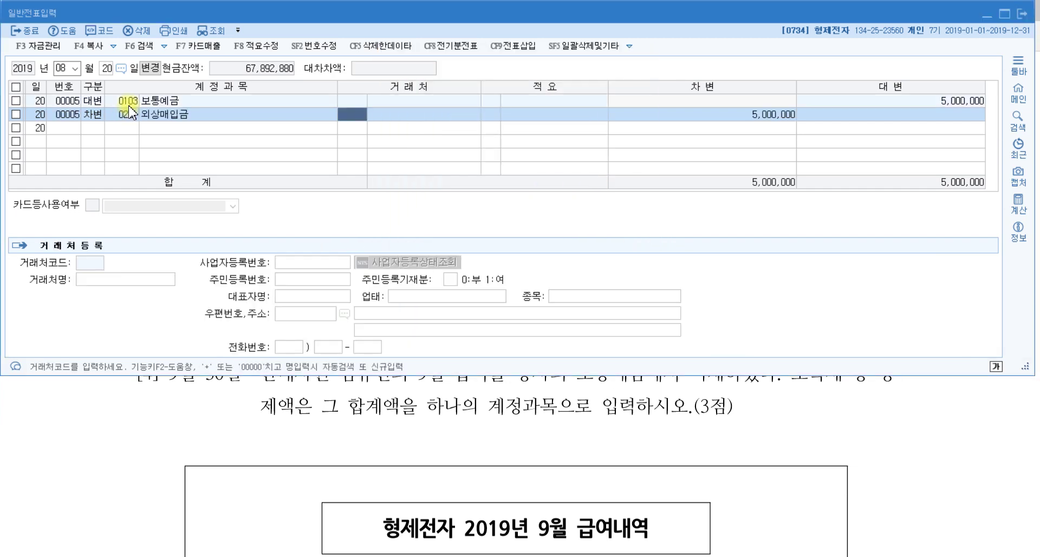
- Assign 거래처 06130 영등포상사 to the 외상매입금 line and accept its 5,000,000 debit amount
text(영등포)
key(Return)
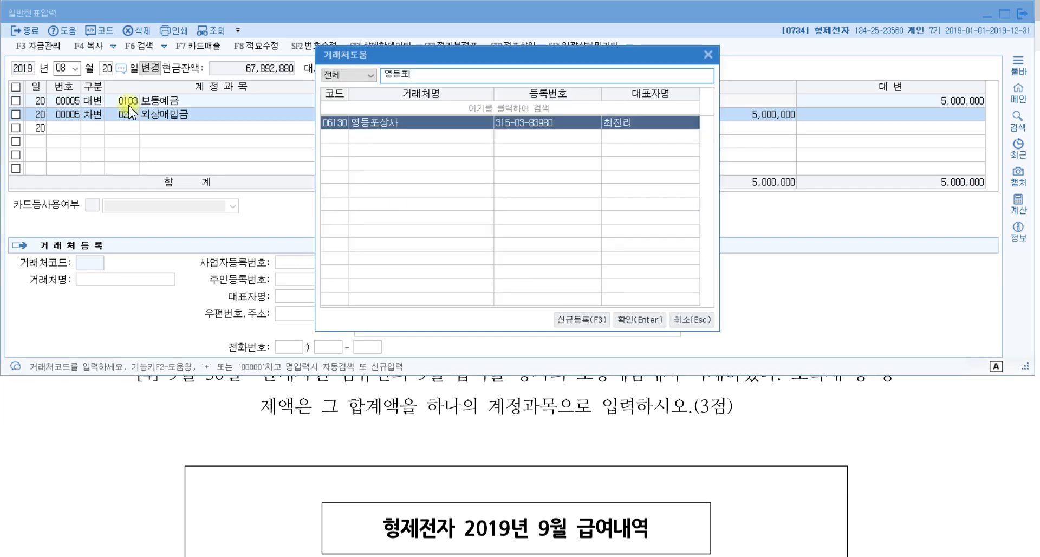
key(Return)
key(Return)
key(Return)
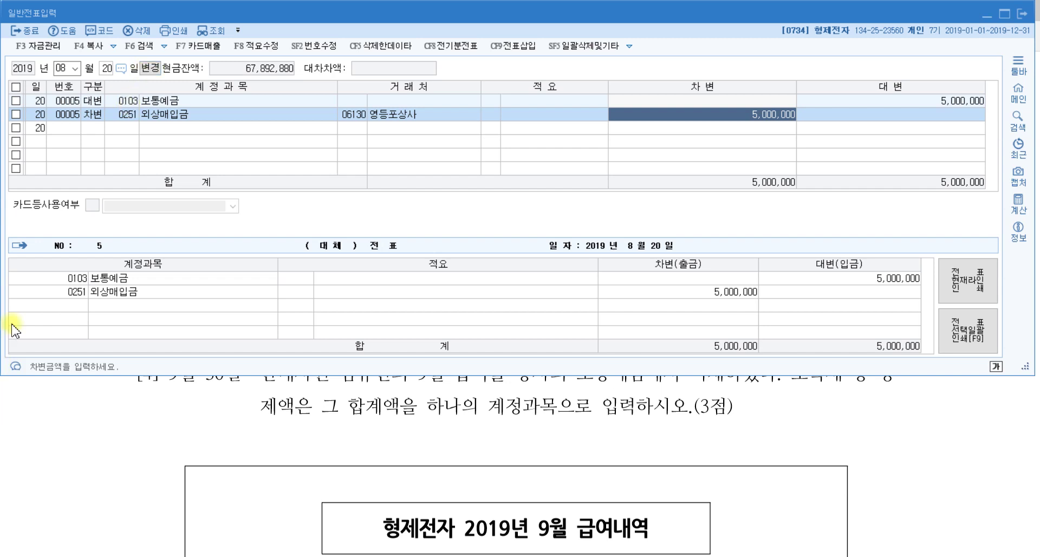
- Read 문제4 item [3] in the PDF, the 9월 15일 copier purchase from 동진상사, and keep it visible below the voucher window
click(472, 419)
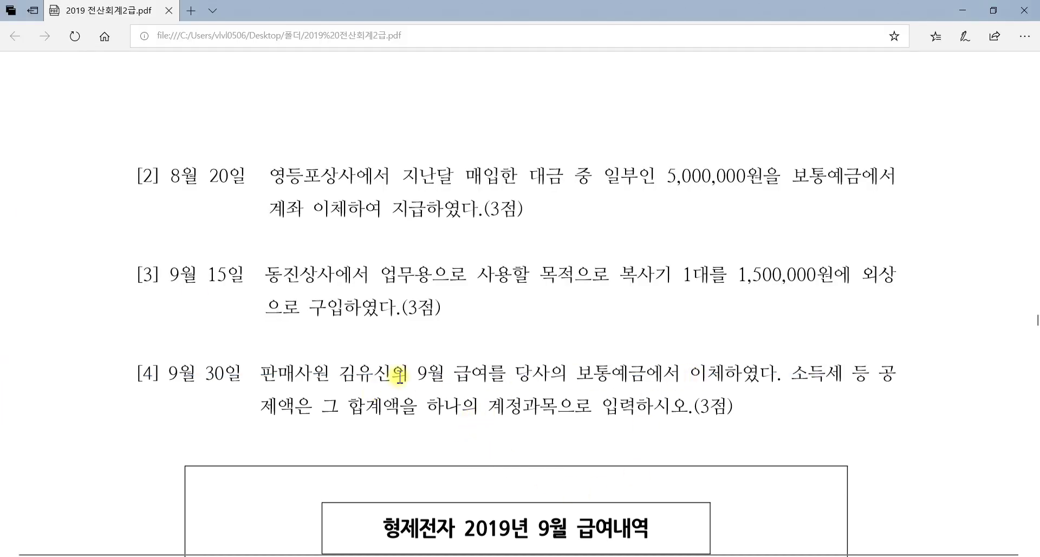
scroll(396, 377, down, 3)
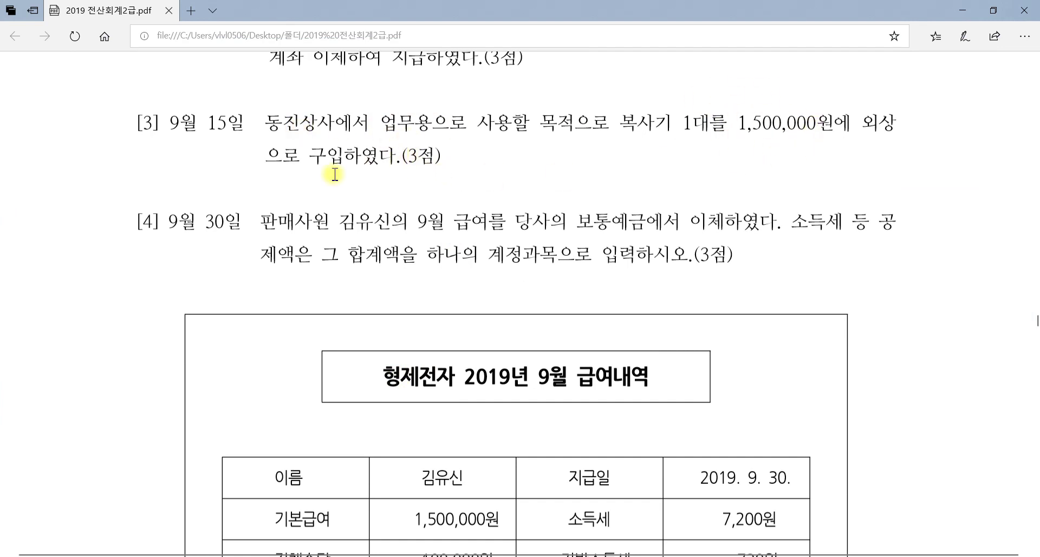
drag(609, 123, 816, 123)
drag(311, 157, 360, 157)
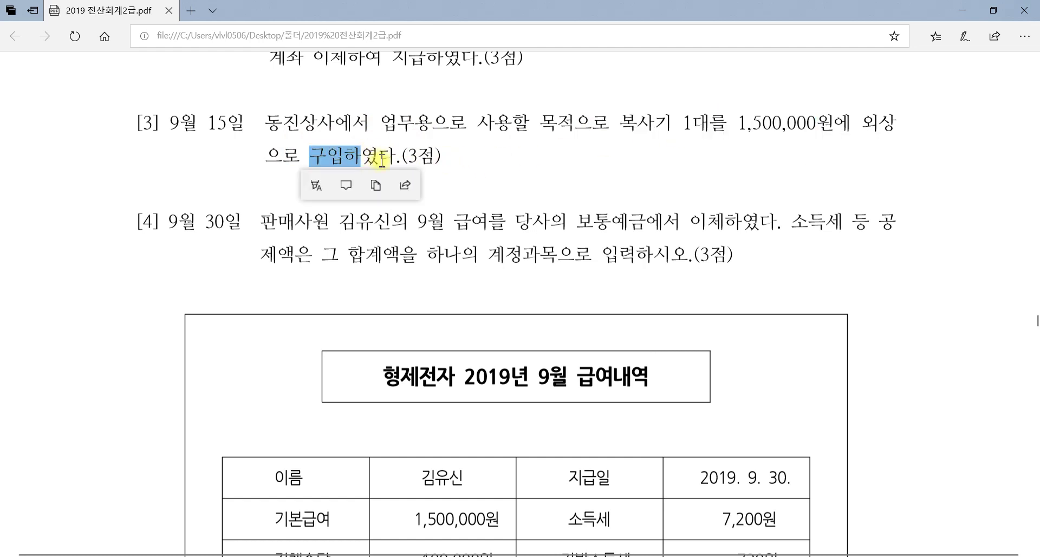
key(alt+Tab)
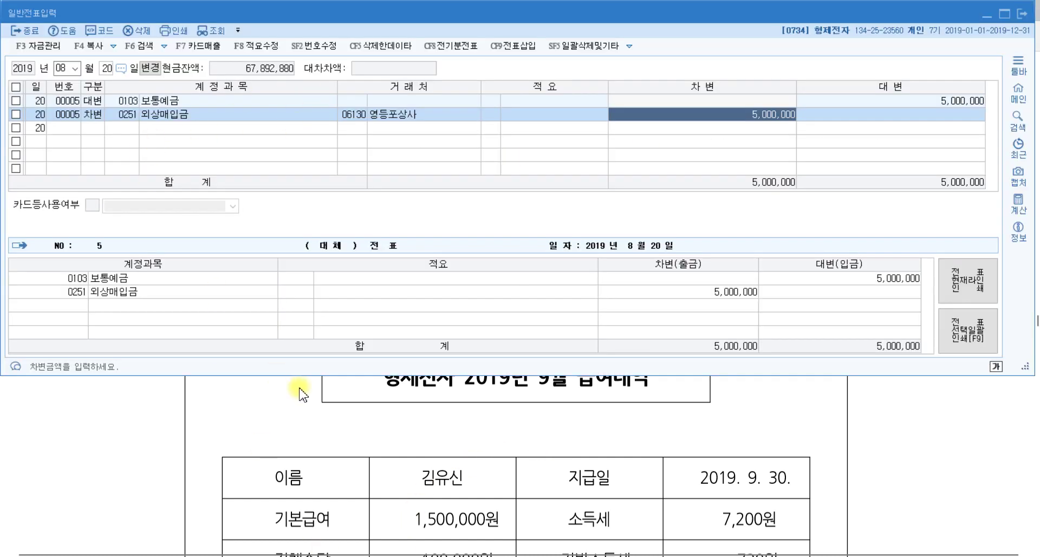
scroll(309, 393, up, 10)
scroll(308, 393, down, 5)
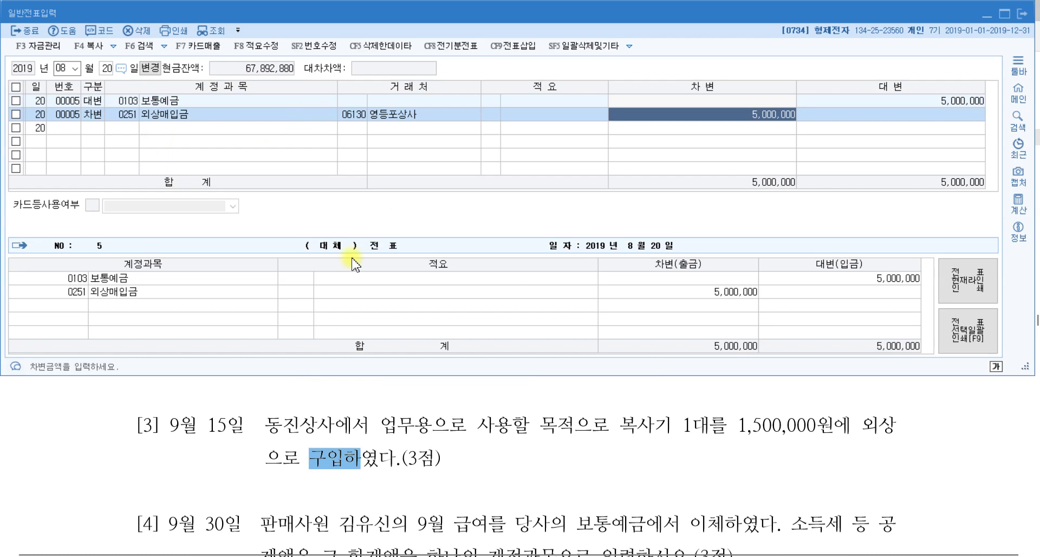
- Change the voucher date in 일반전표입력 to 9월 15일
key(Escape)
key(shift+Tab)
text(09)
key(Return)
text(1)
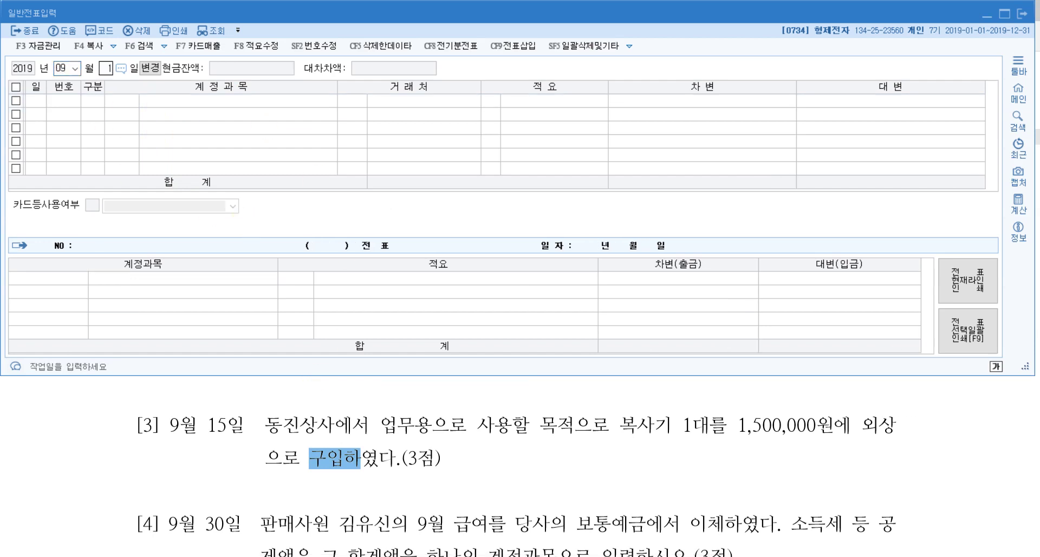
text(5)
key(Return)
- Enter a 차변 line with account 0212 비품 and amount 1,500,000 in the 9월 15일 voucher
text(3)
key(Return)
text(0212)
key(Return)
key(Return)
key(Return)
key(Return)
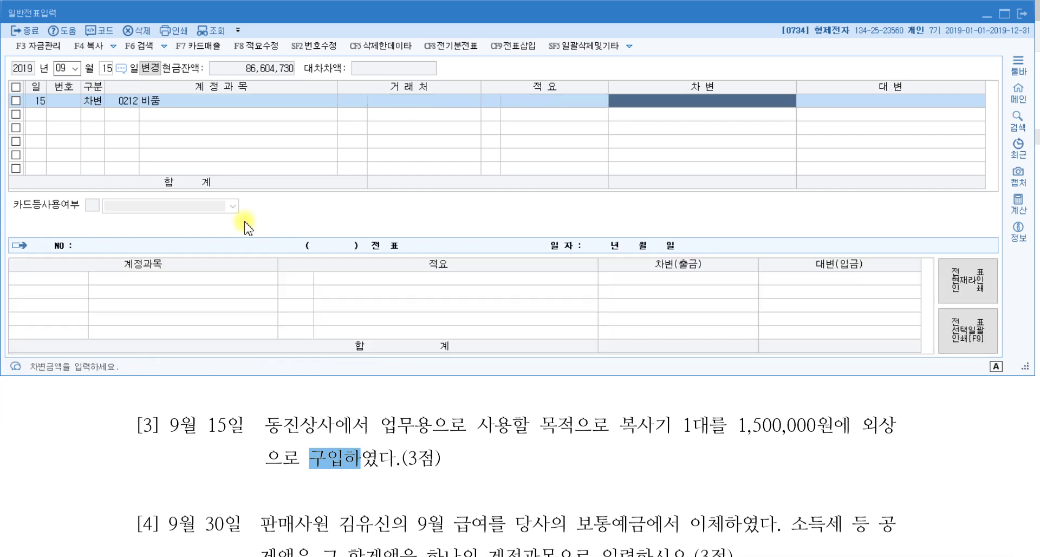
click(757, 425)
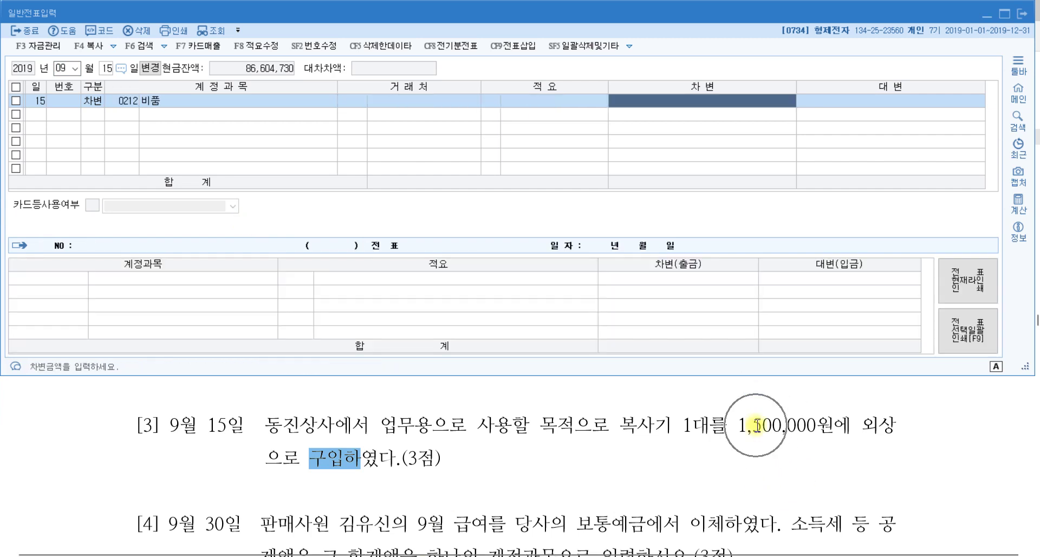
text(1500000)
key(Return)
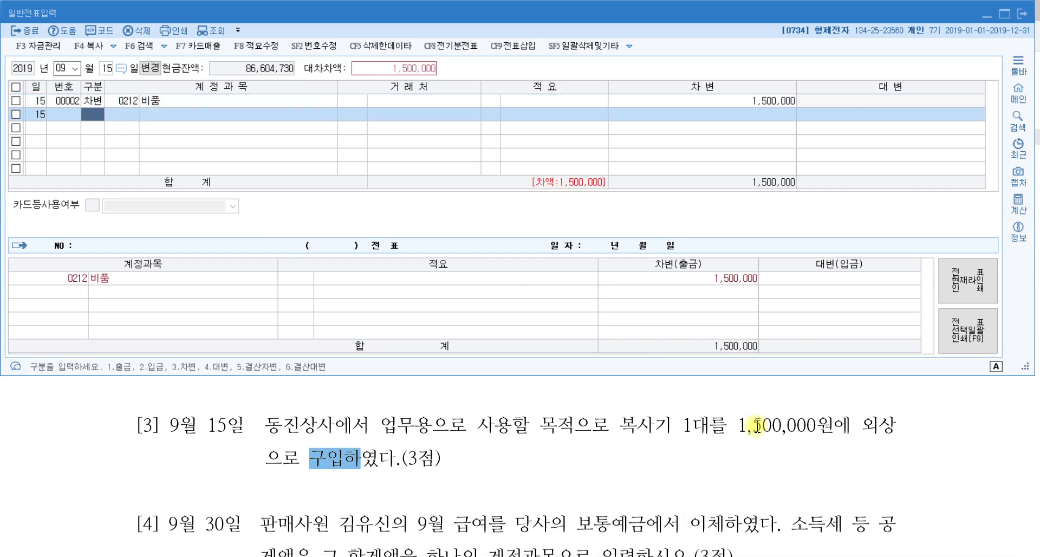
- Add a 대변 line with account 0253 미지급금 and 거래처 06330 동진상사 for 1,500,000
text(4)
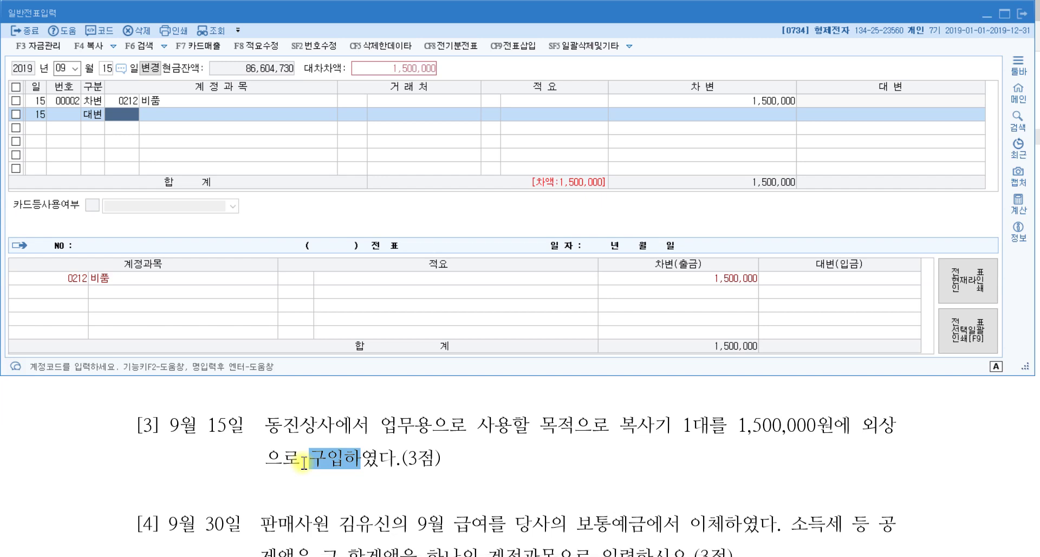
text(미지)
key(Return)
key(Return)
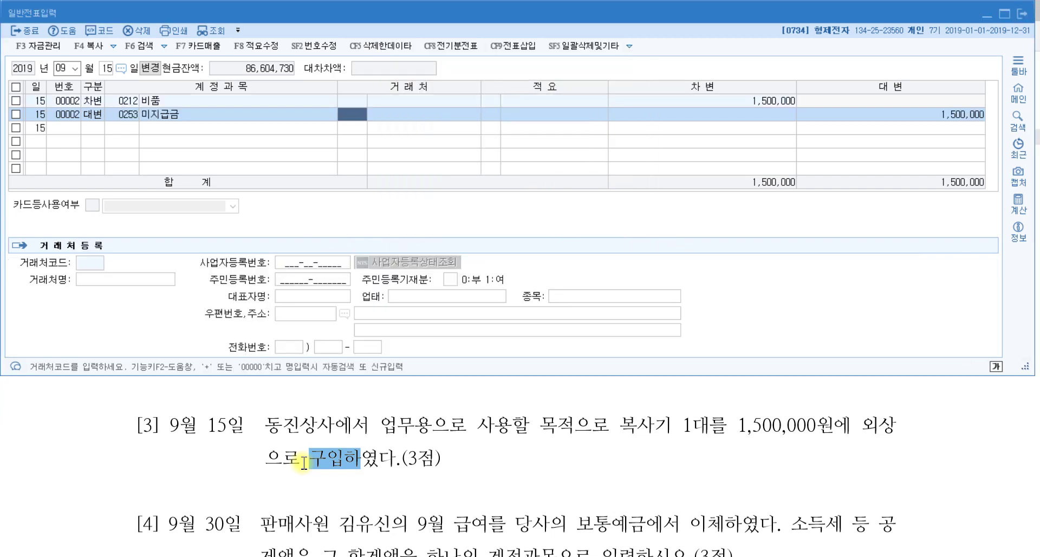
text(동진)
key(Return)
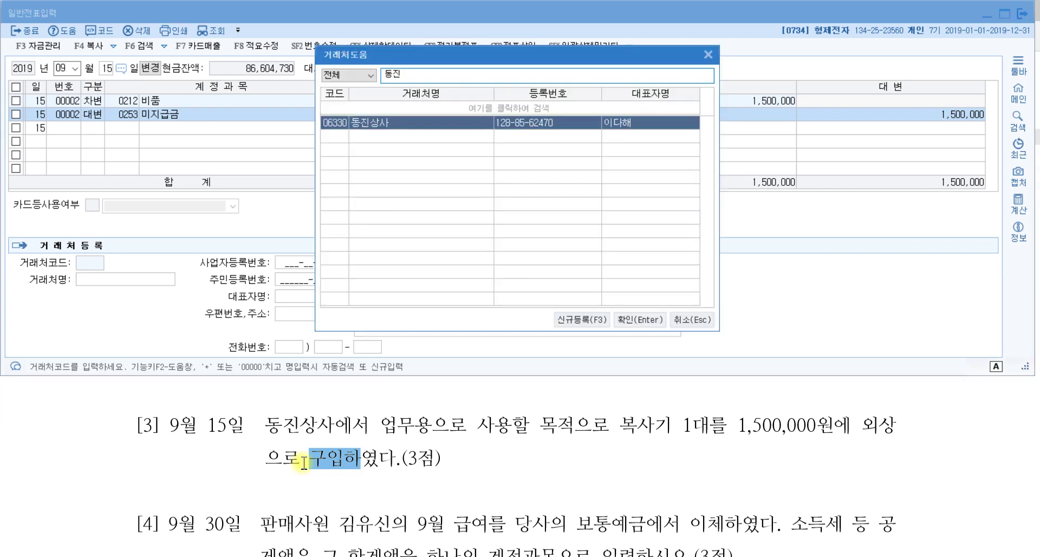
key(Return)
key(Return)
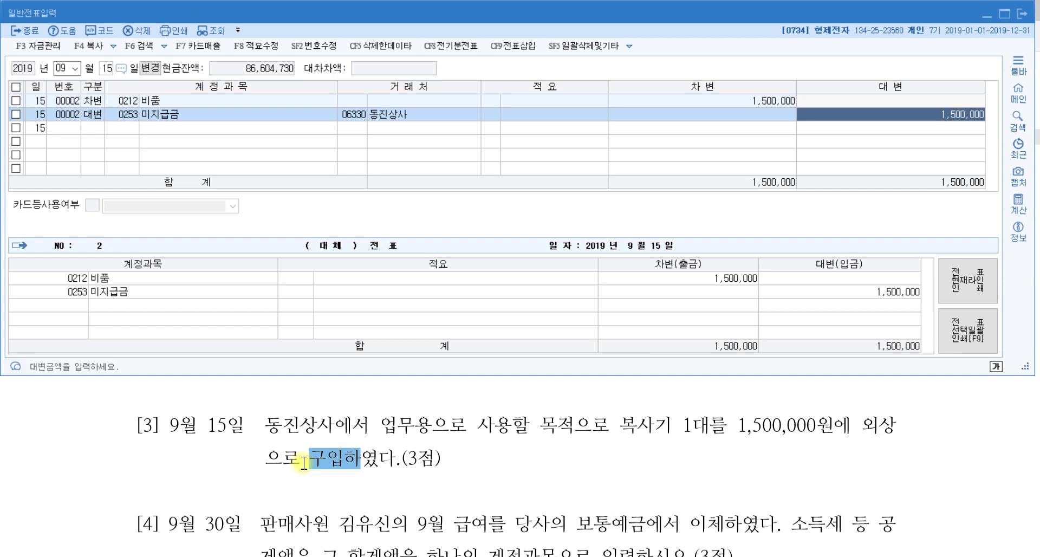
- Read 문제4 item [4] in the PDF, the 9월 30일 salary payment, and examine its 9월 급여내역 table
scroll(304, 464, down, 3)
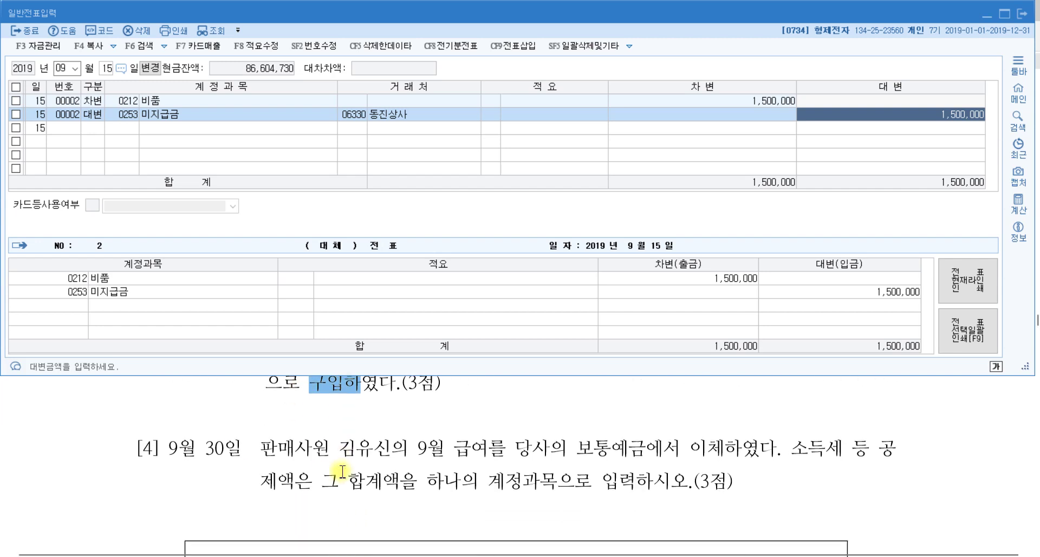
click(305, 451)
drag(305, 452, 576, 452)
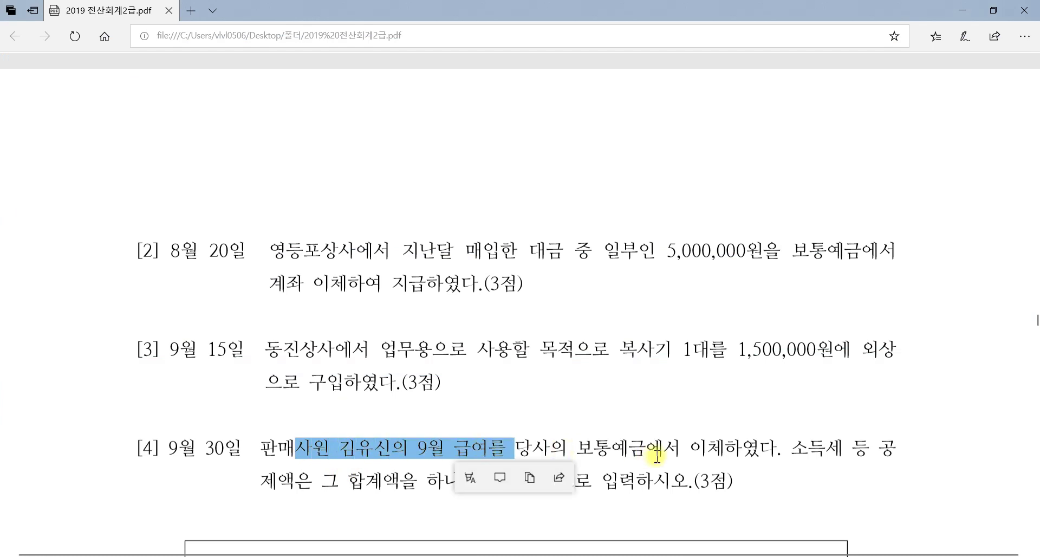
click(686, 470)
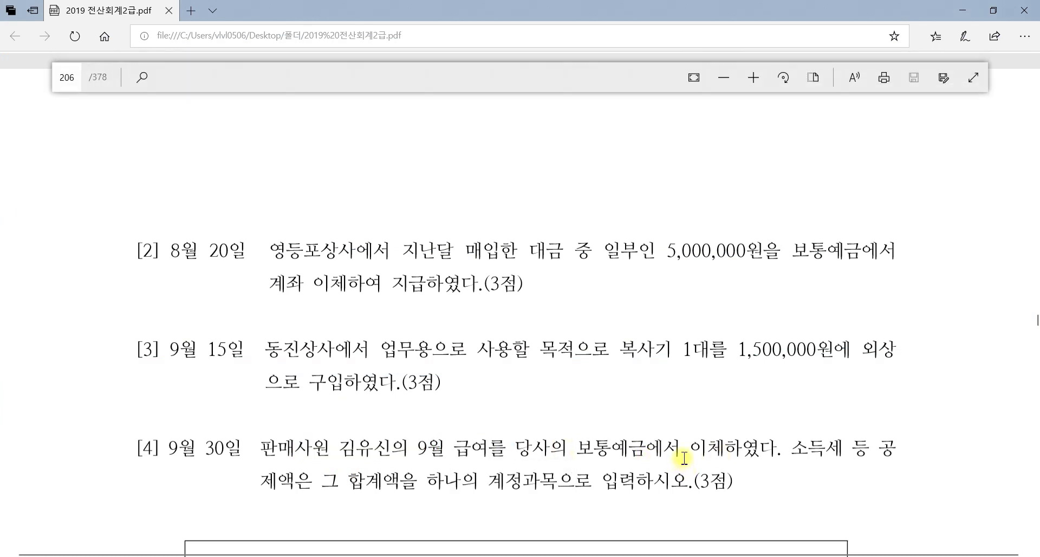
drag(791, 455, 898, 449)
drag(261, 481, 408, 481)
drag(792, 451, 864, 458)
drag(262, 481, 394, 488)
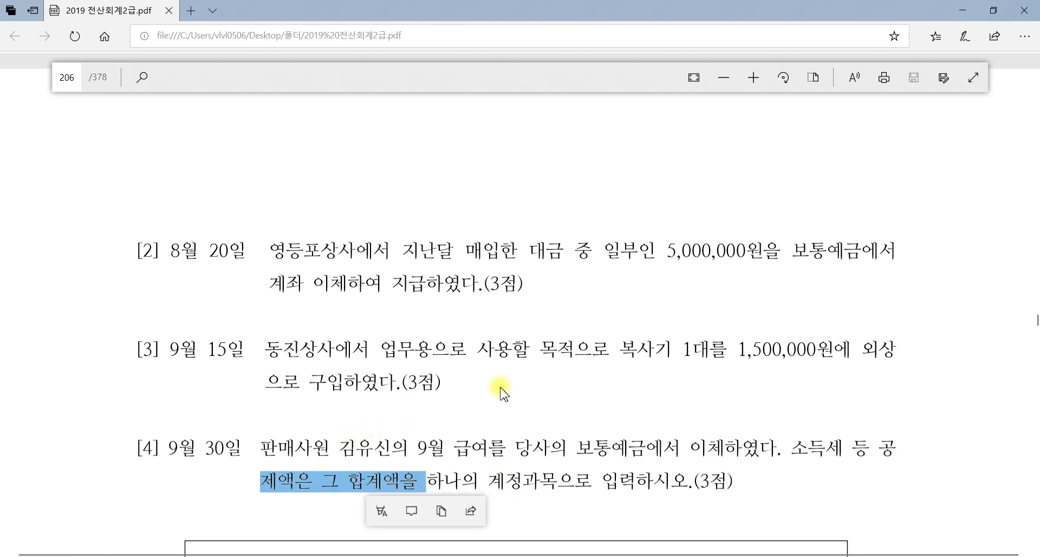
scroll(501, 368, down, 3)
scroll(502, 368, down, 4)
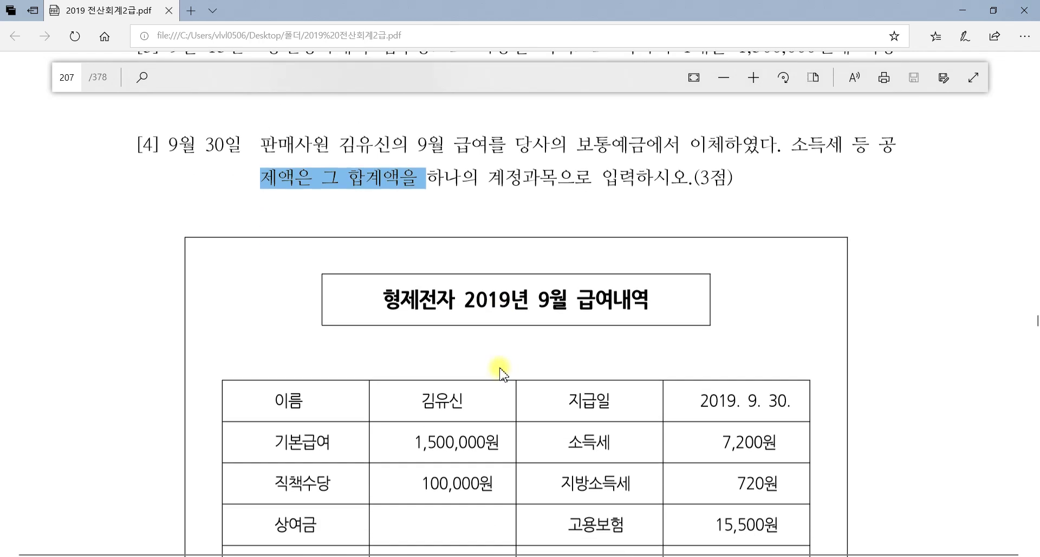
drag(385, 224, 720, 242)
click(755, 240)
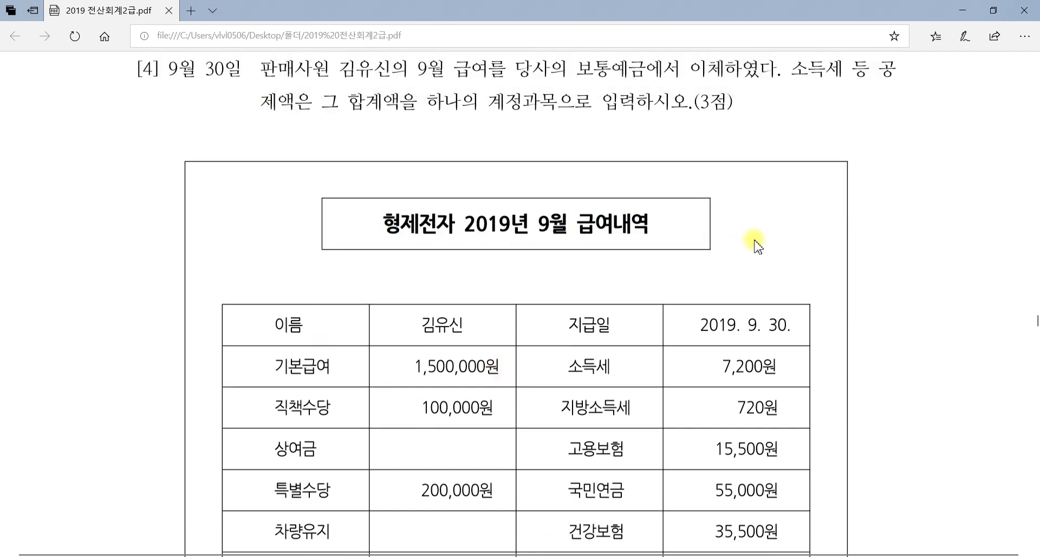
- Examine the pay items and the 급여계 row in the 9월 급여내역 table of the exam PDF
click(443, 324)
click(461, 372)
click(444, 407)
click(442, 490)
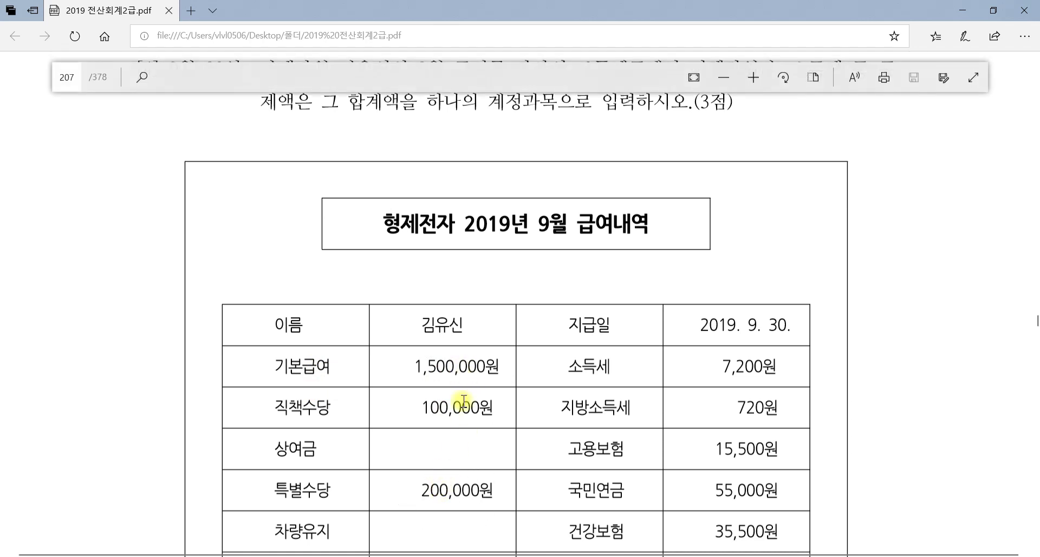
scroll(457, 371, down, 6)
scroll(456, 373, up, 4)
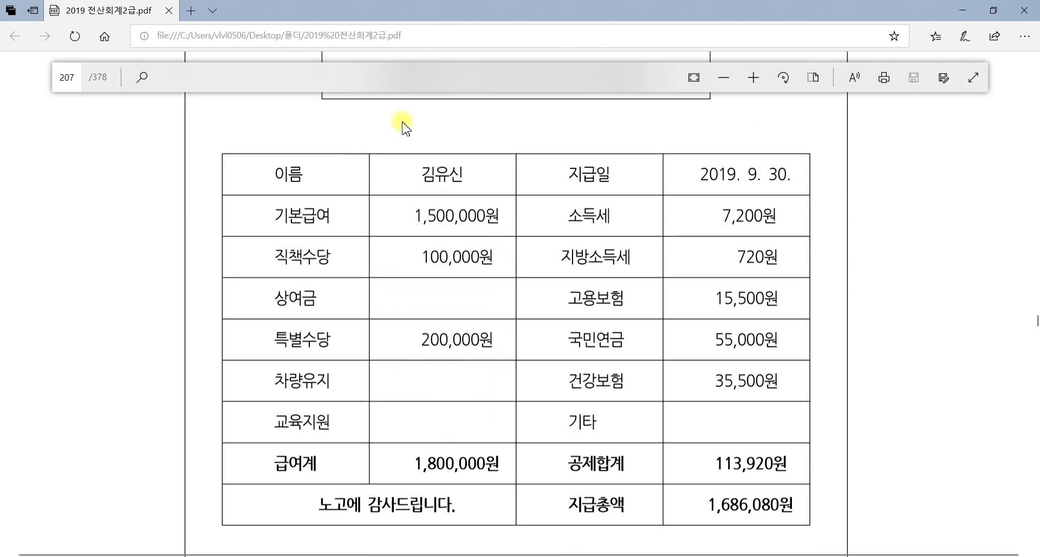
drag(275, 464, 500, 463)
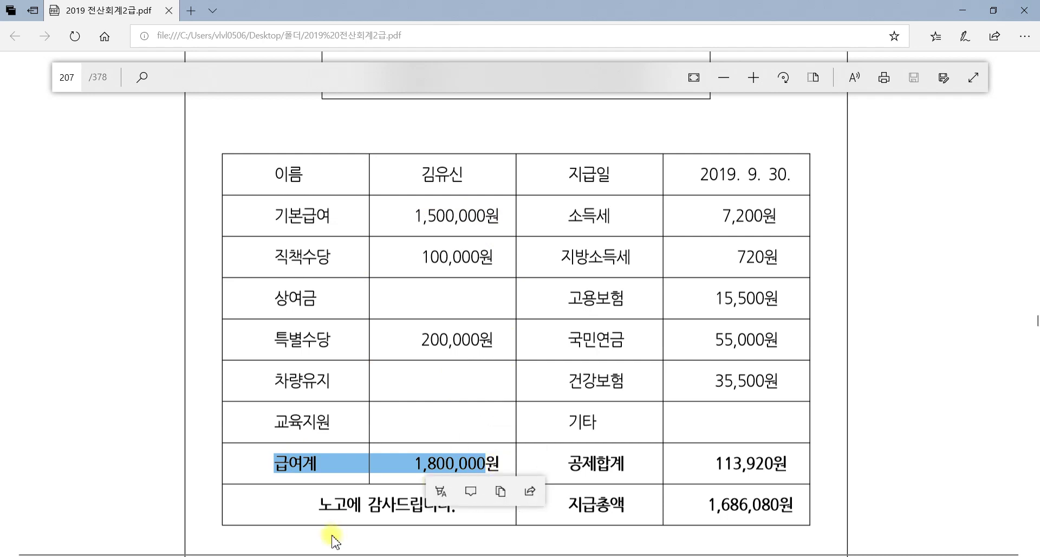
- Switch to KcLep and set the voucher date in 일반전표입력 to 9월 30일
click(361, 555)
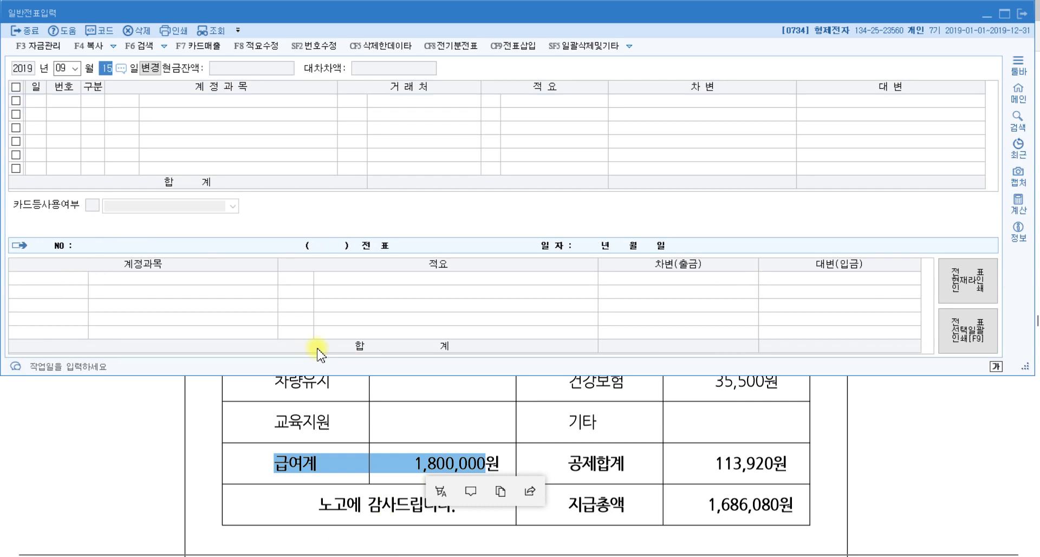
text(30)
key(Return)
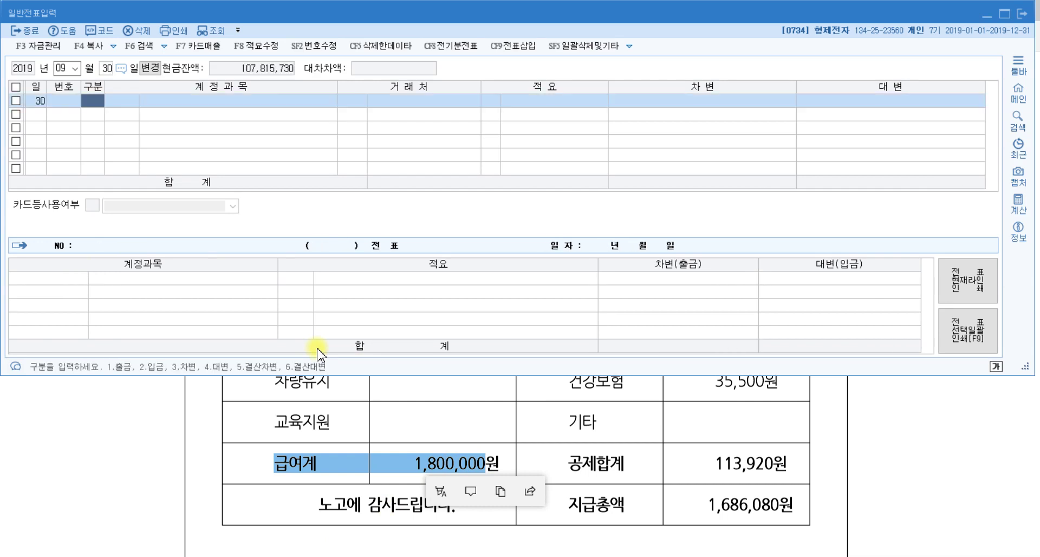
- Enter a 차변 line with the 판매관리비 account 0801 급여 and amount 1,800,000 in the 9월 30일 voucher
text(3)
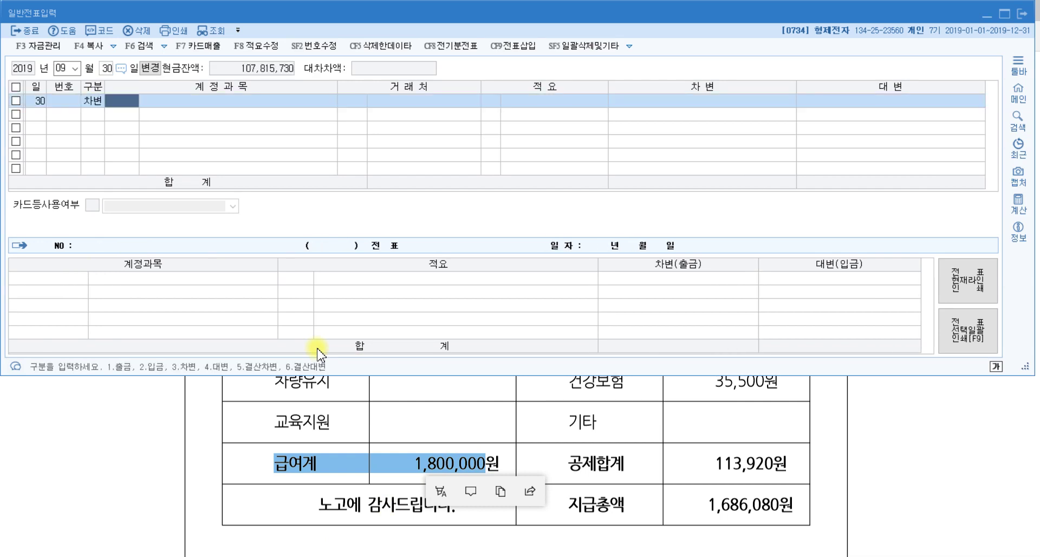
text(급여)
key(Return)
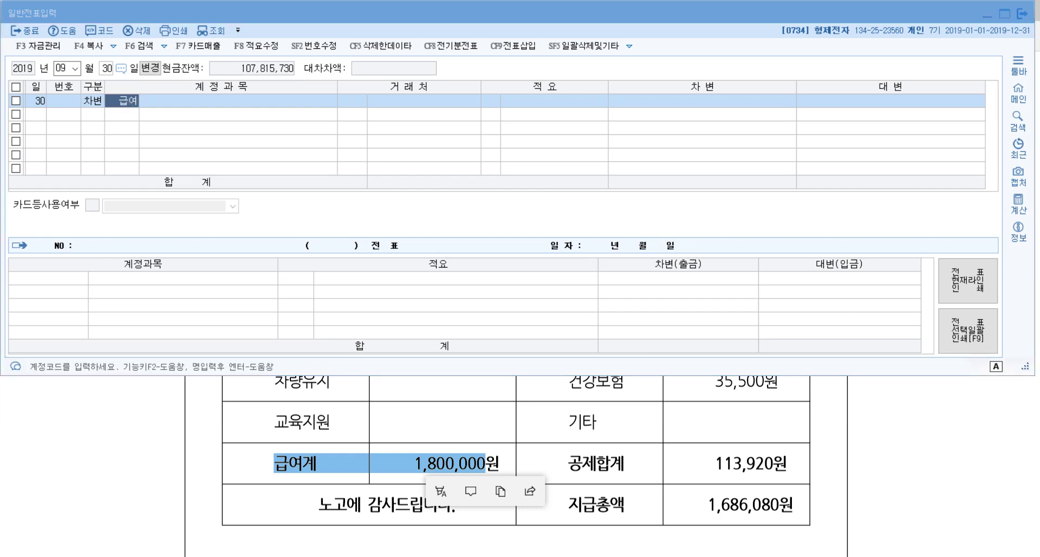
key(Down)
key(Down)
key(Down)
key(Down)
key(Down)
key(Down)
key(Down)
key(Down)
key(Down)
key(Down)
key(Down)
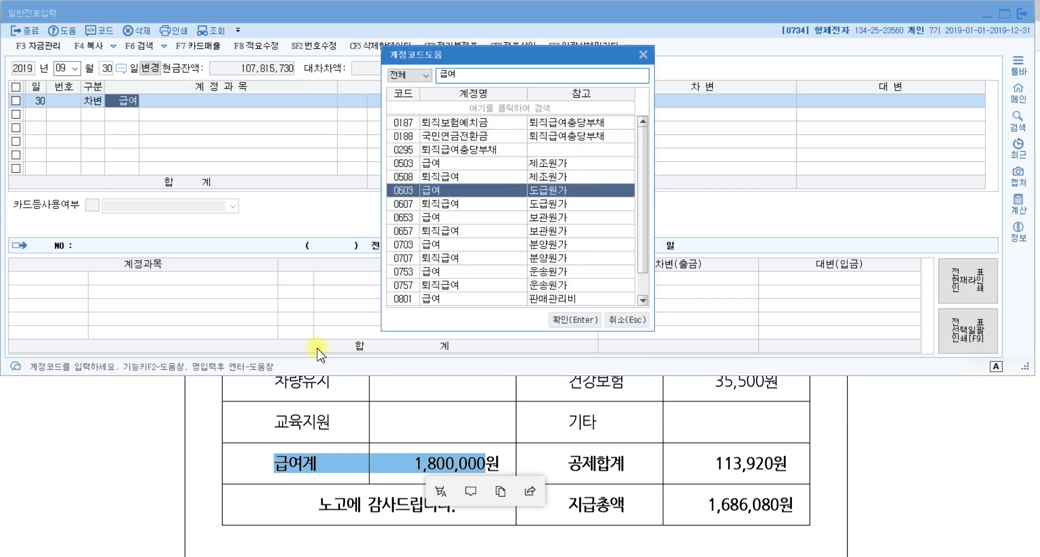
key(Down)
key(Return)
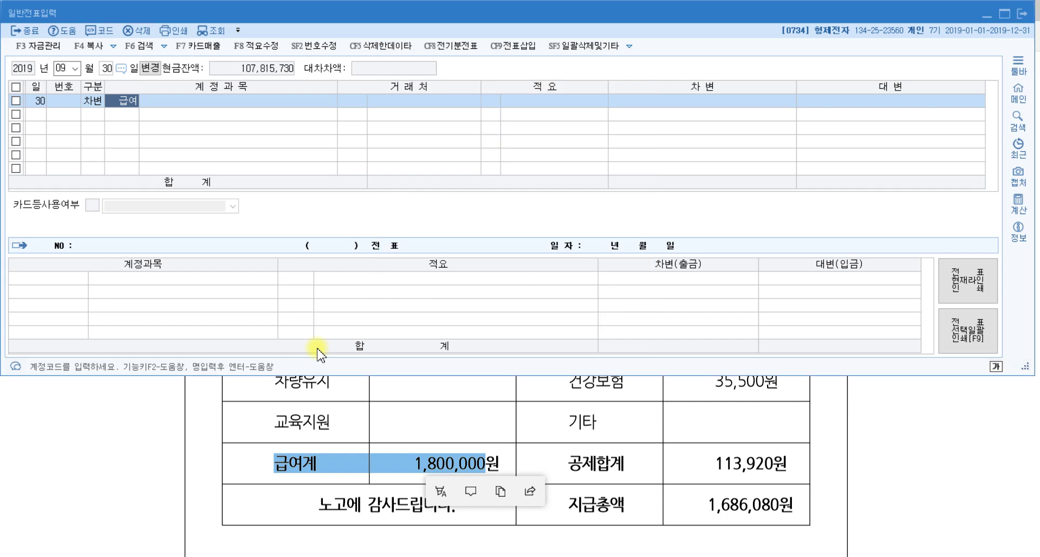
key(Return)
key(Return)
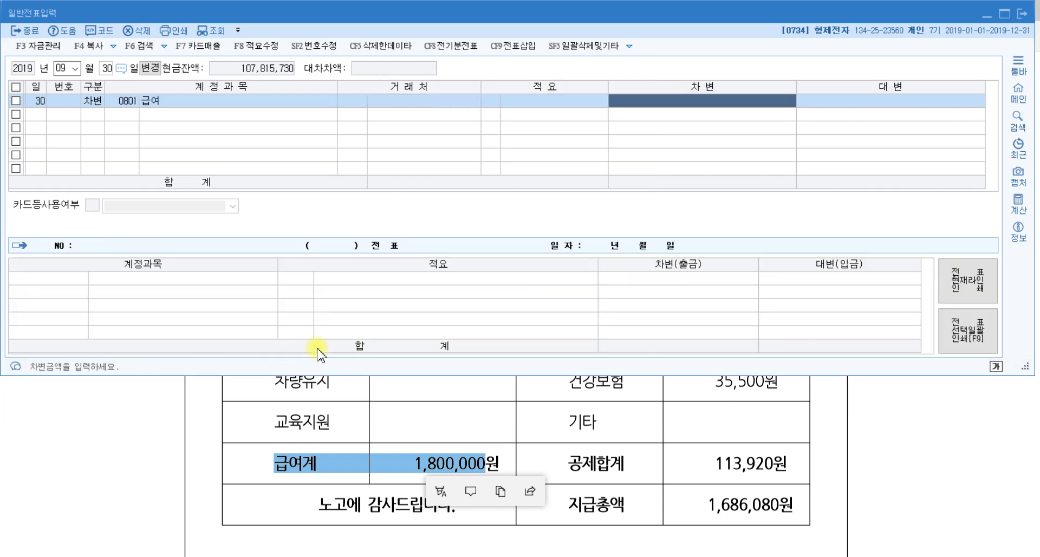
text(1800000)
key(Return)
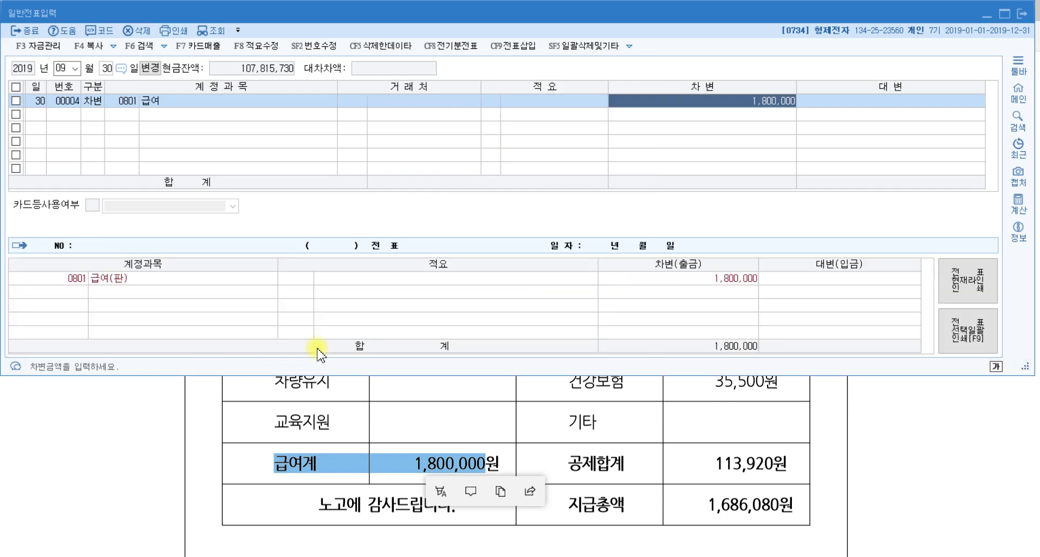
- Return to the exam PDF and examine the deduction items and 공제합계 in the 급여내역 table
click(811, 415)
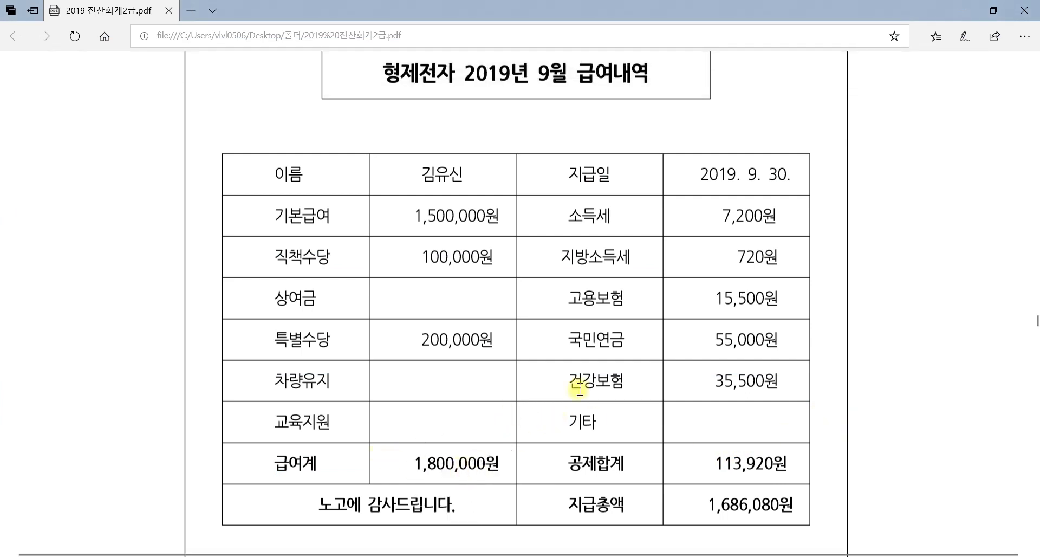
click(619, 263)
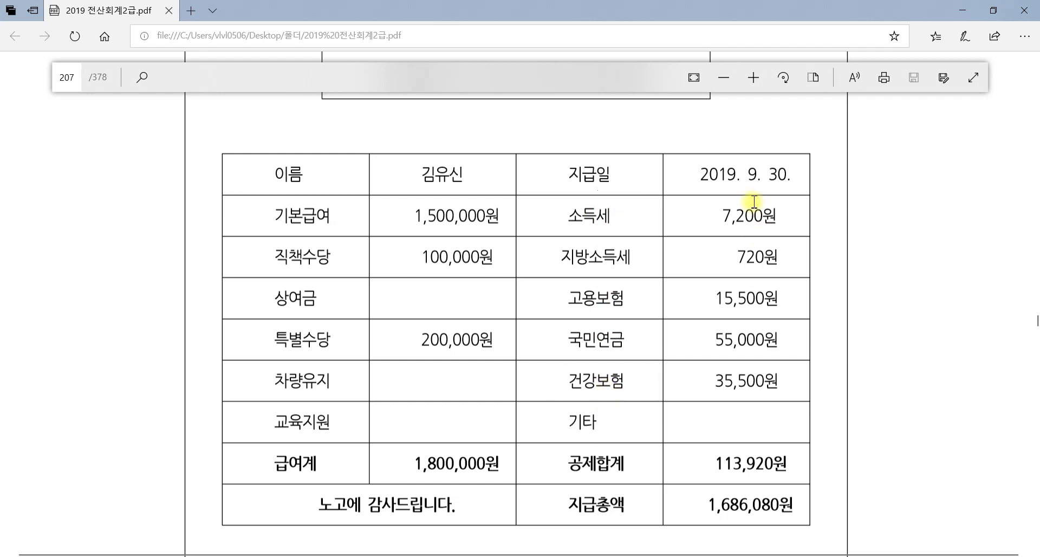
click(577, 460)
drag(701, 459, 822, 465)
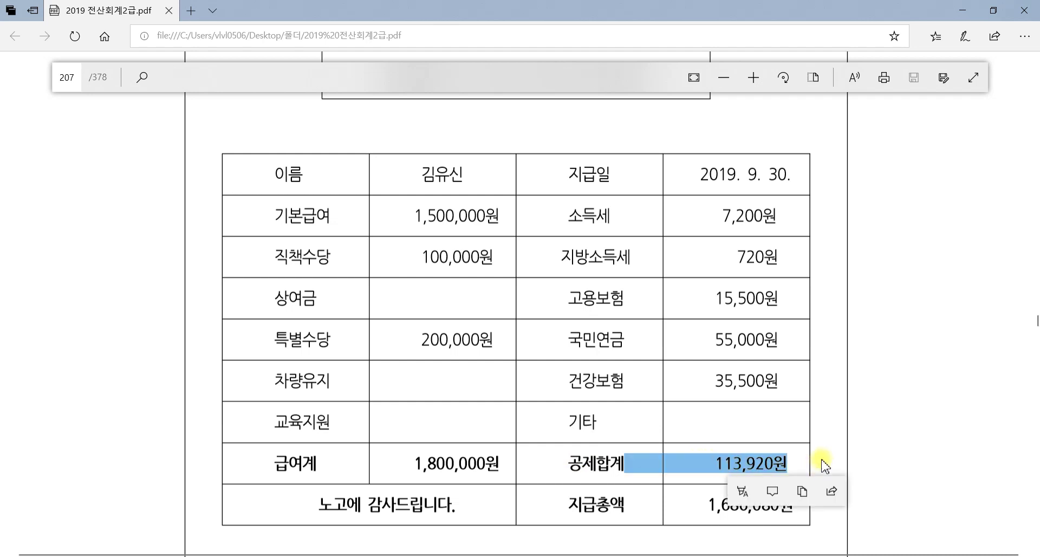
click(891, 373)
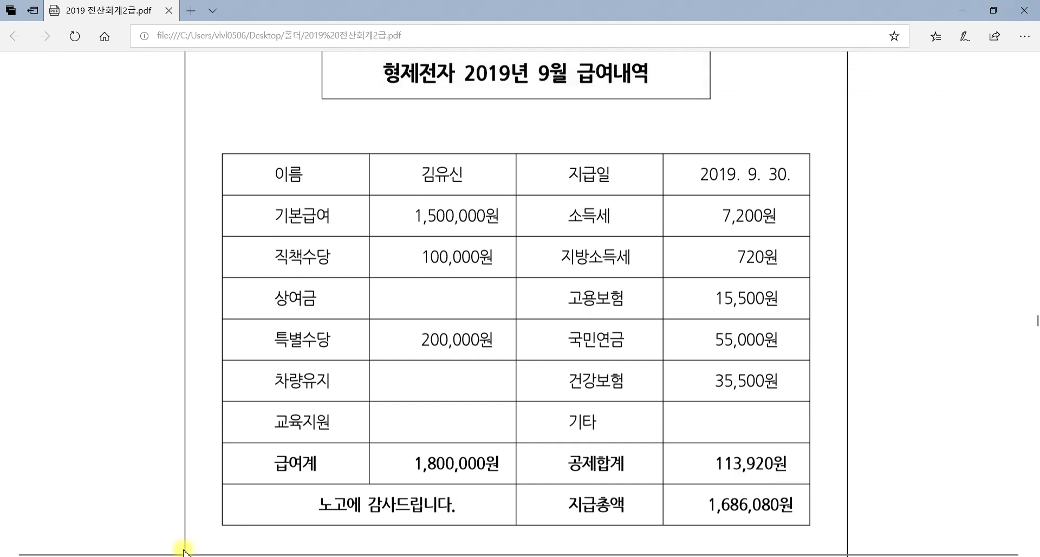
- Switch to KcLep and add a 대변 line with account 0254 예수금 for 113,920 to the 9월 30일 voucher
key(alt+Tab)
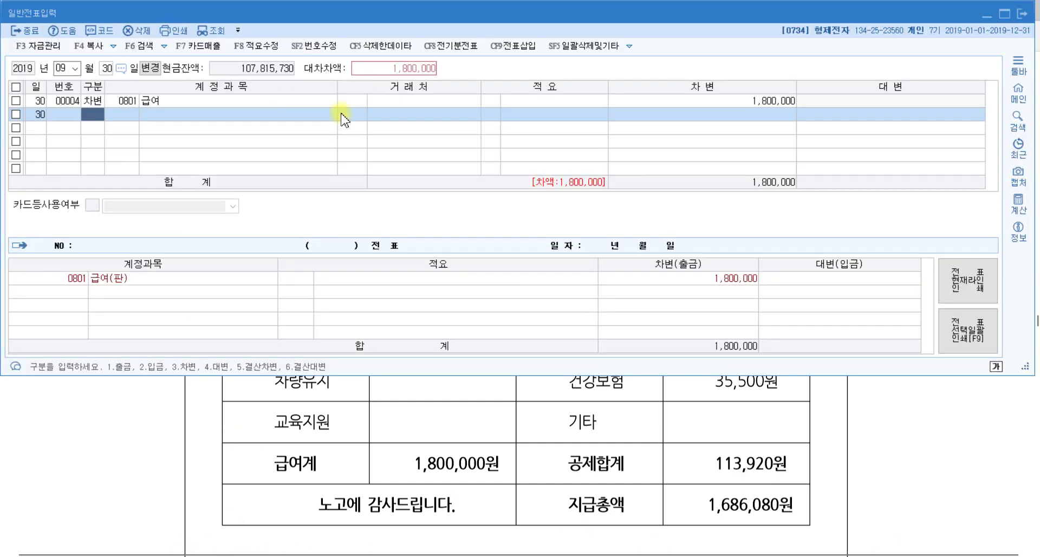
text(4)
key(Return)
text(예수)
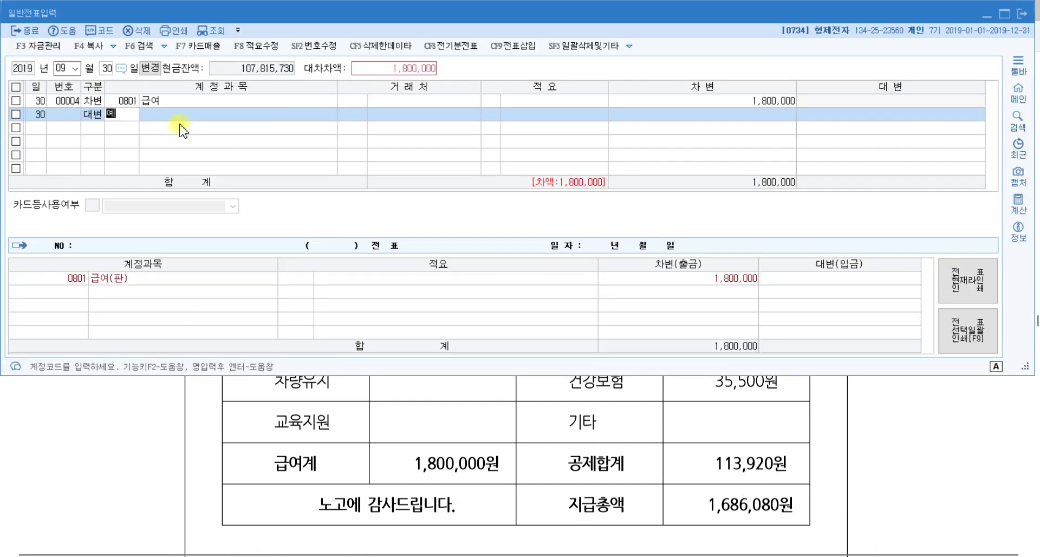
key(Return)
key(Return)
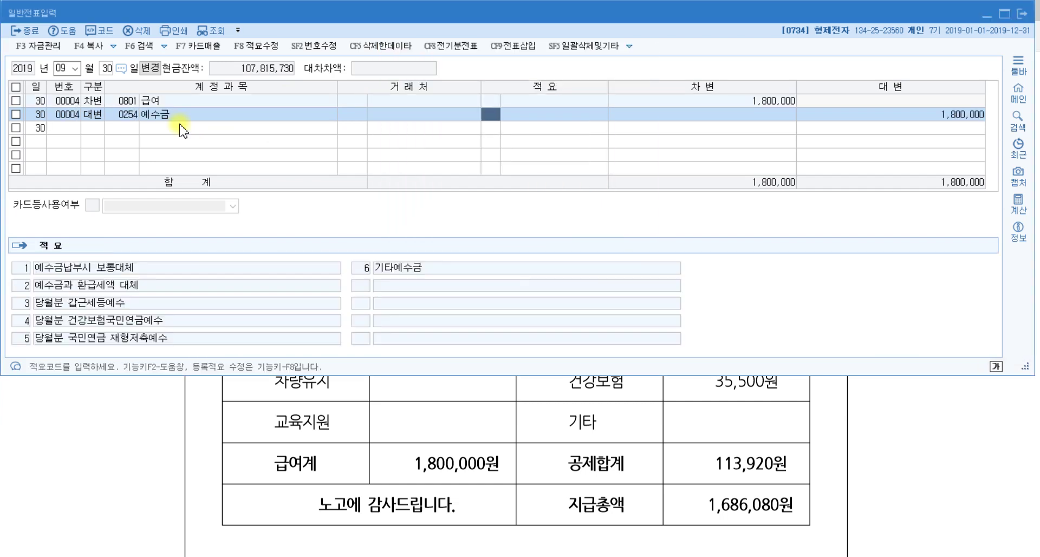
key(Return)
key(Return)
text(113)
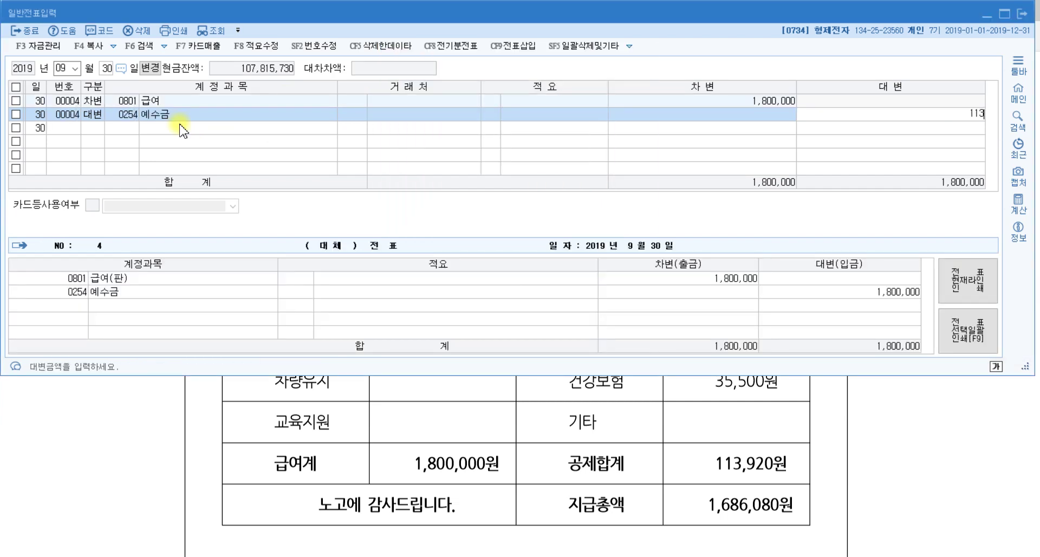
text(,920)
key(Return)
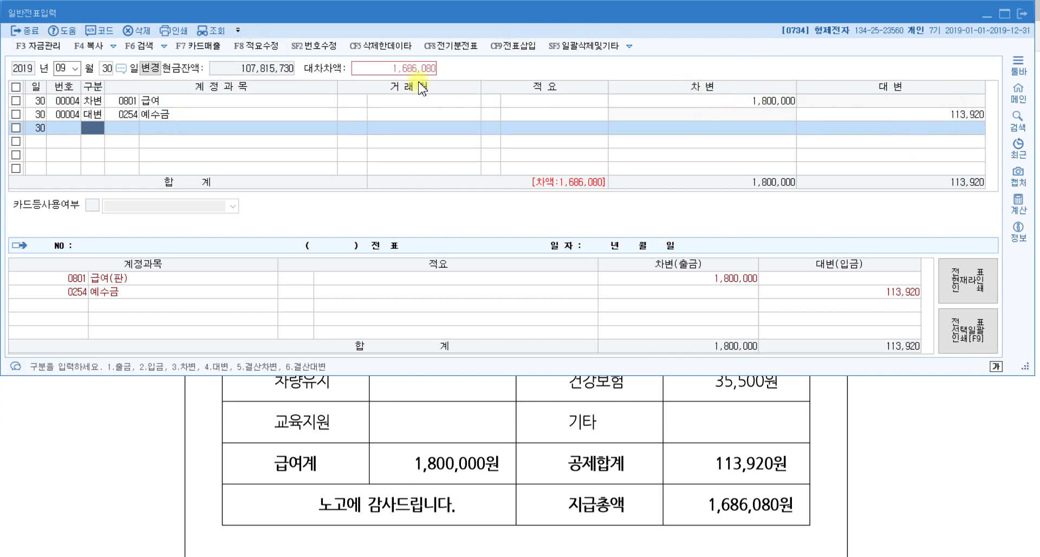
- Add a 대변 line with account 0103 보통예금 for the remaining 1,686,080 to the 9월 30일 voucher
key(ctrl)
key(ctrl)
key(ctrl)
key(ctrl)
key(Return)
text(보통)
key(Return)
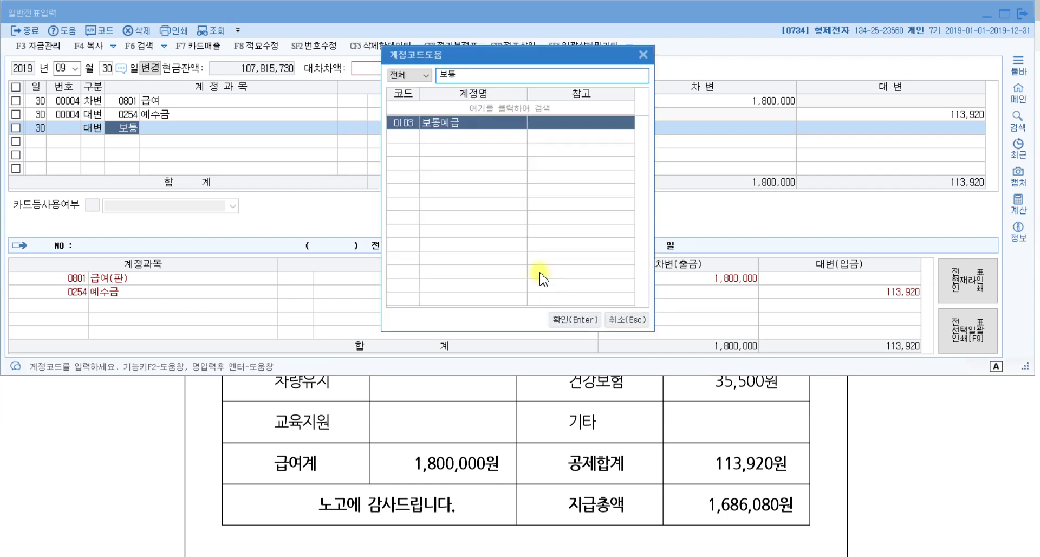
key(Return)
key(Return)
key(Return)
key(Return)
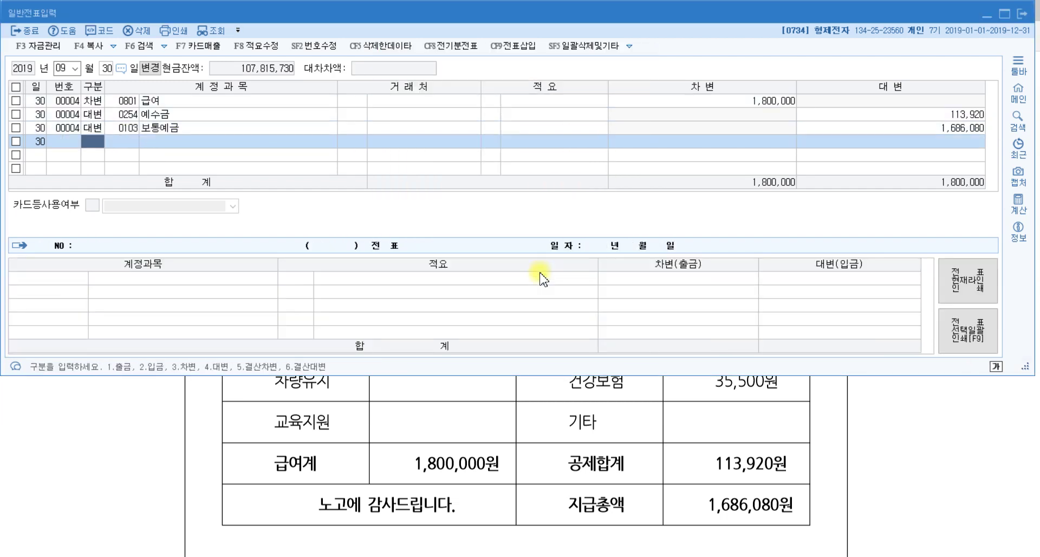
key(Up)
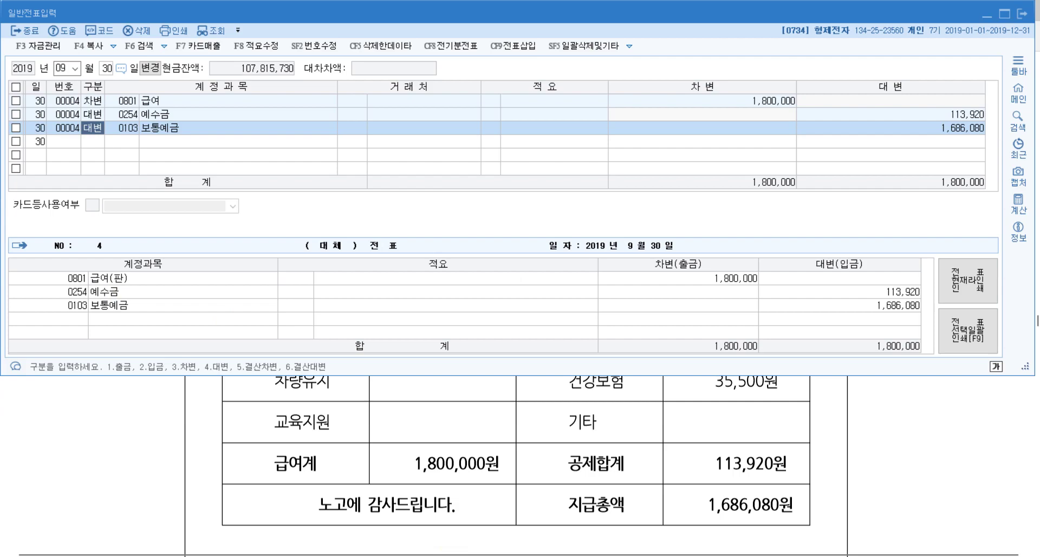
- Read 문제4 item [5] in the exam PDF, the 10월 24일 advertising flyer payment, and examine its 영수증
click(903, 497)
scroll(903, 498, down, 5)
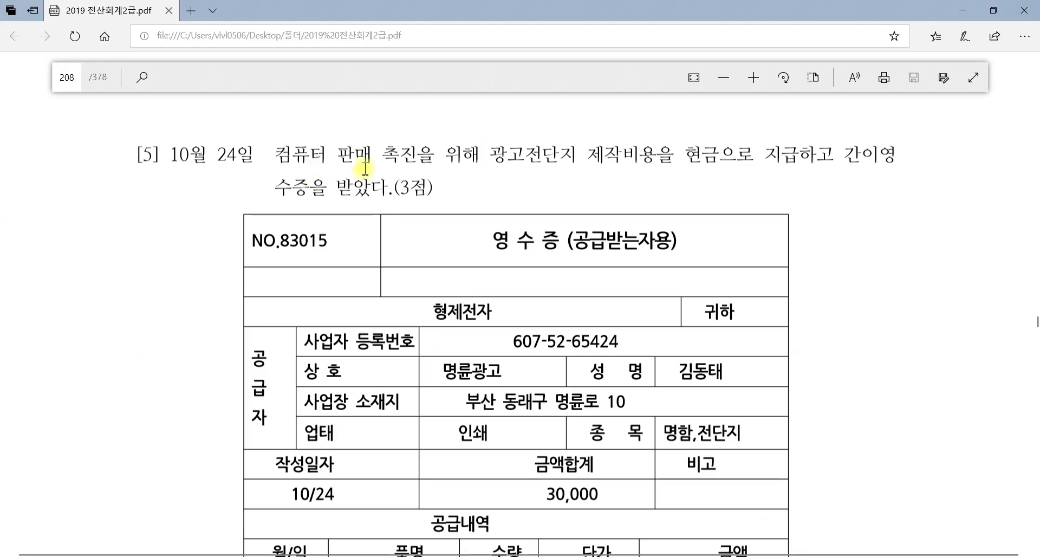
drag(340, 157, 657, 168)
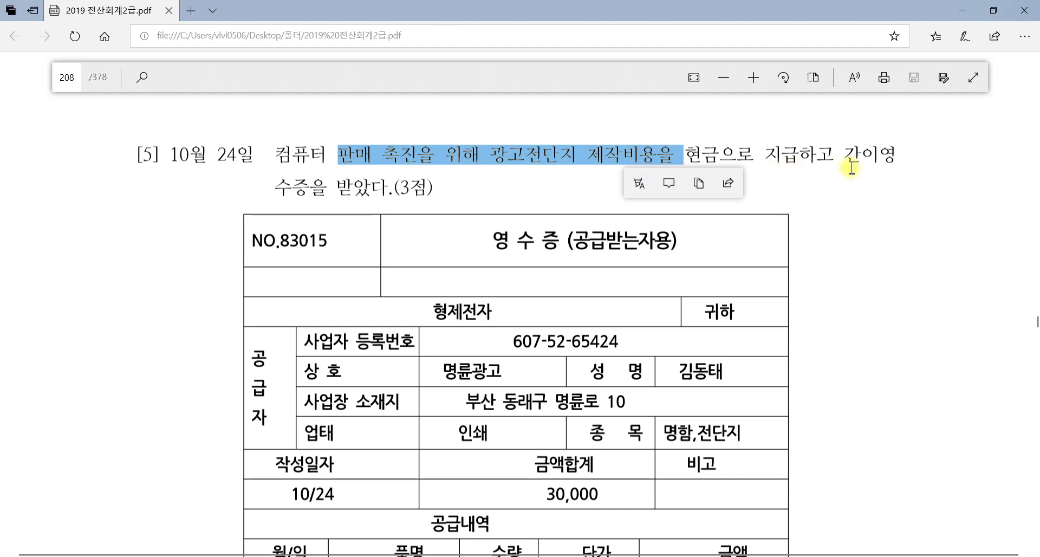
click(670, 243)
scroll(684, 241, down, 3)
scroll(683, 241, down, 4)
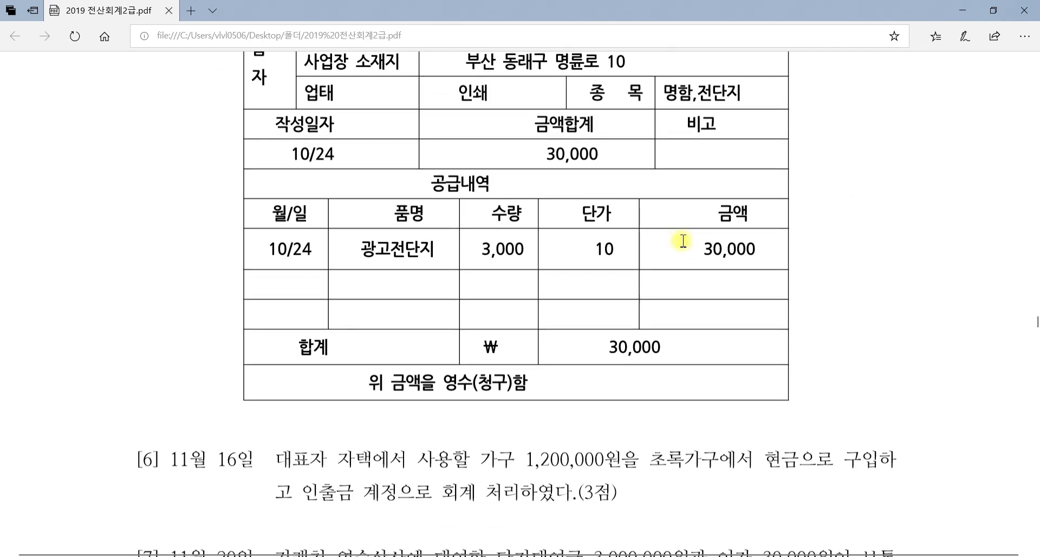
scroll(893, 158, up, 3)
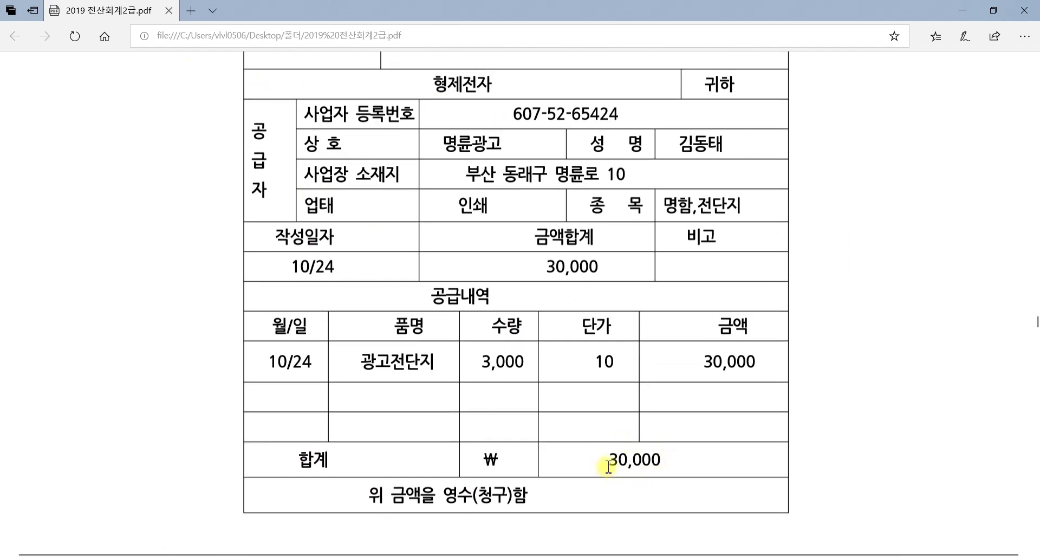
drag(604, 463, 680, 461)
scroll(719, 466, up, 6)
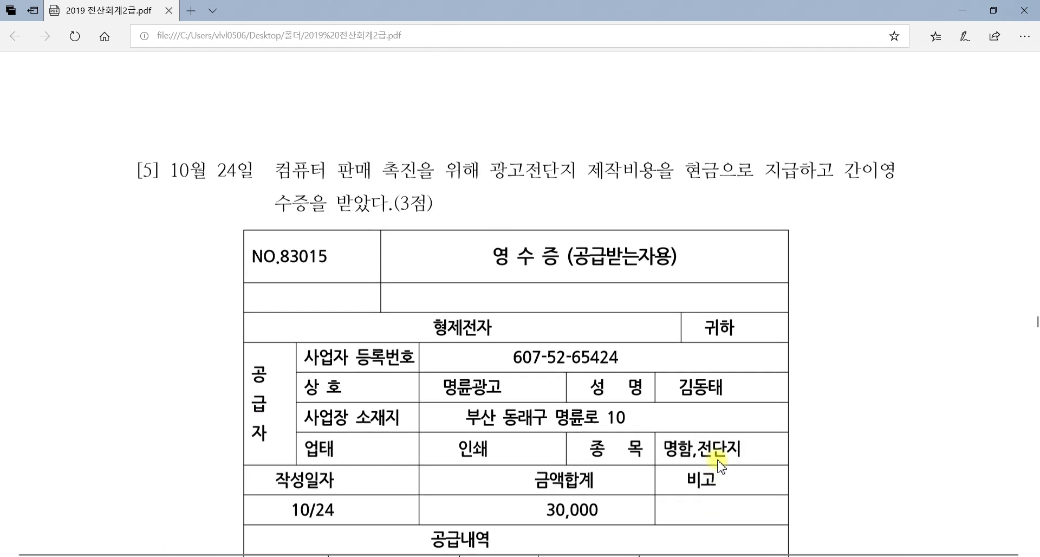
scroll(721, 466, down, 8)
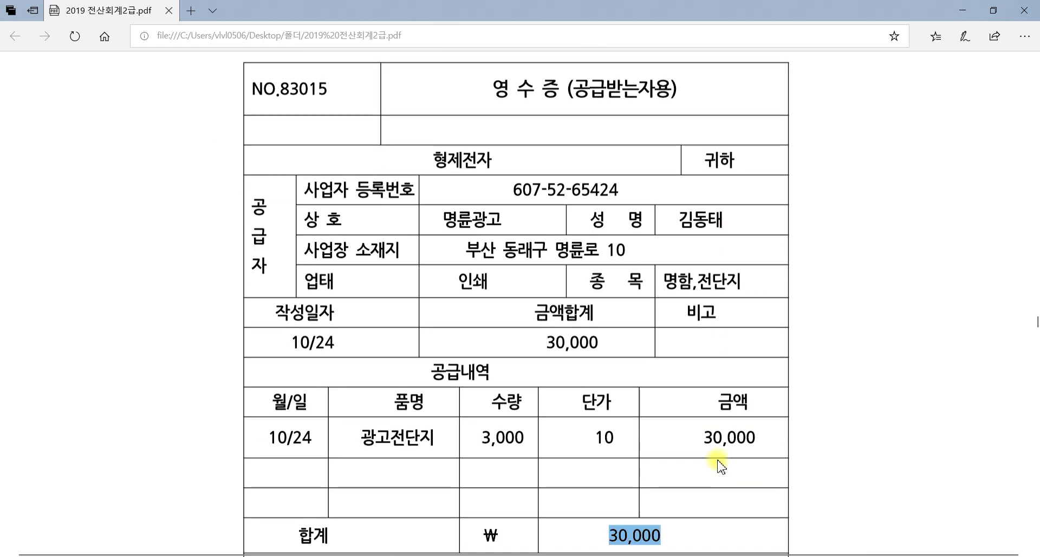
scroll(705, 439, up, 3)
scroll(702, 439, up, 3)
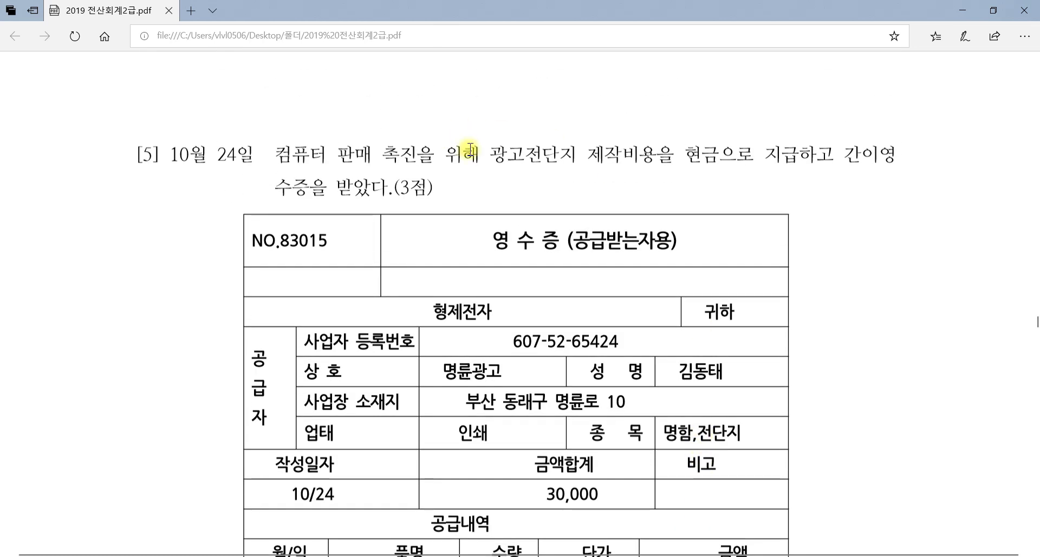
drag(480, 155, 694, 173)
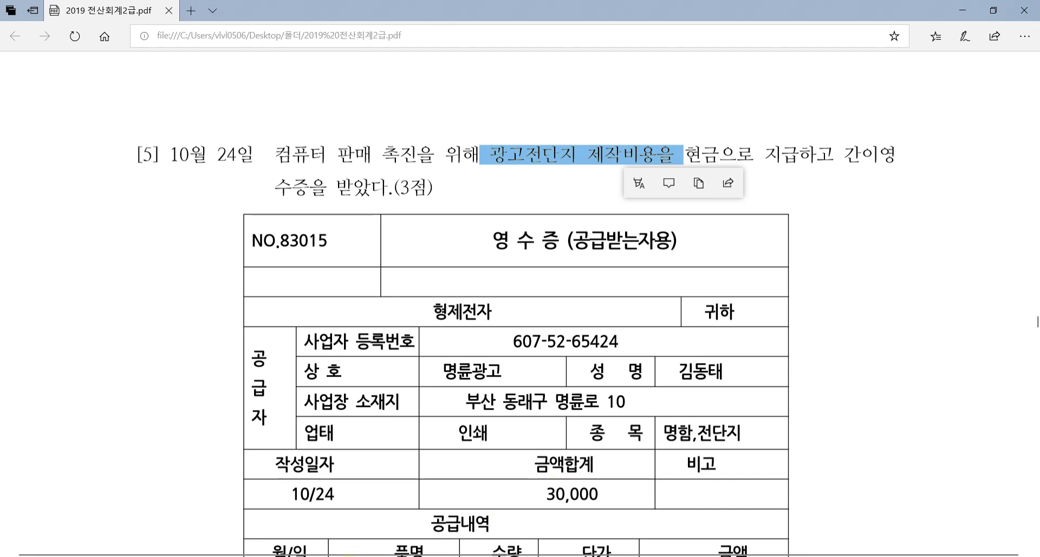
- Switch to KcLep and change the voucher date in 일반전표입력 to 10월 24일
key(alt+Tab)
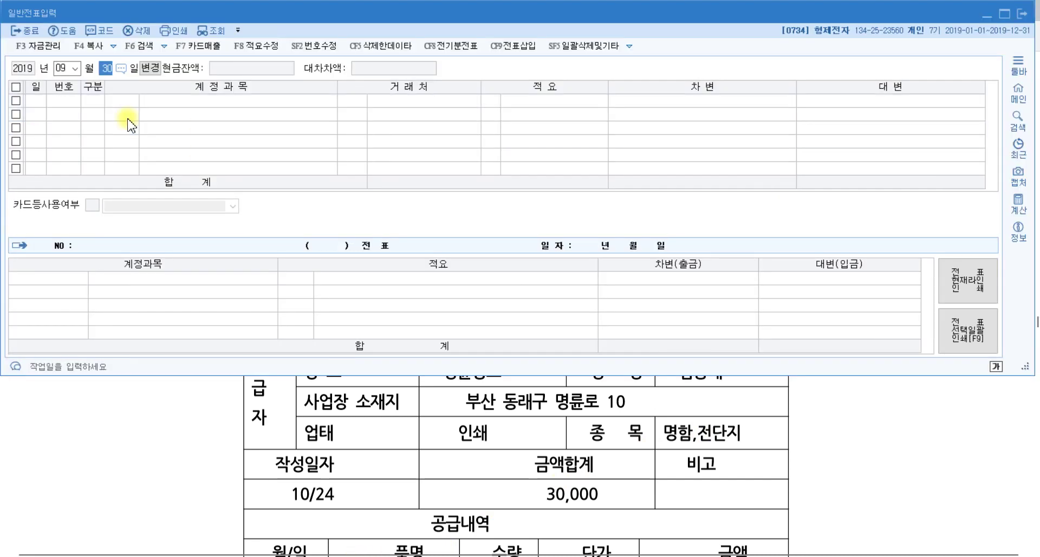
text(24)
key(Return)
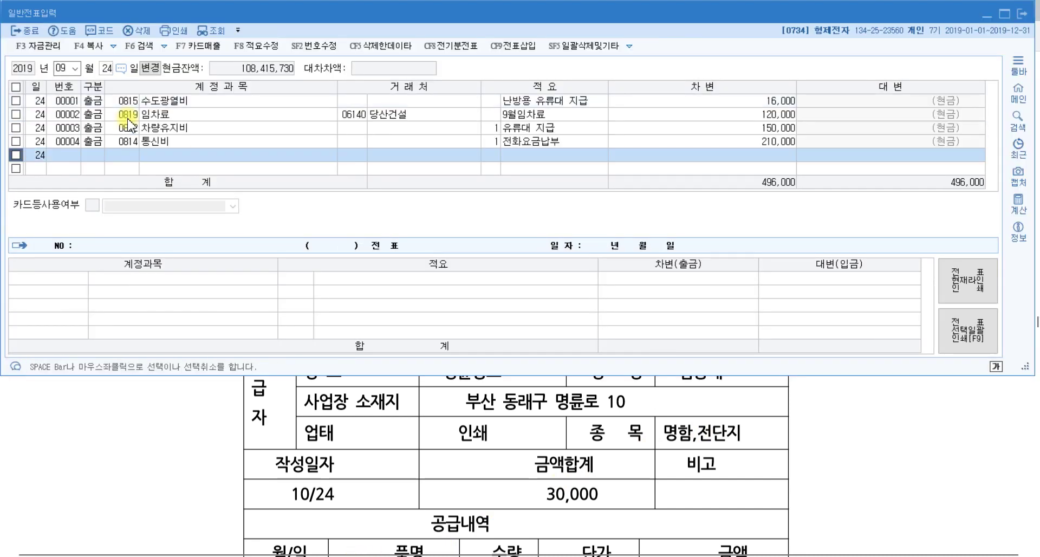
key(shift+Tab)
key(shift+Tab)
text(10)
key(Return)
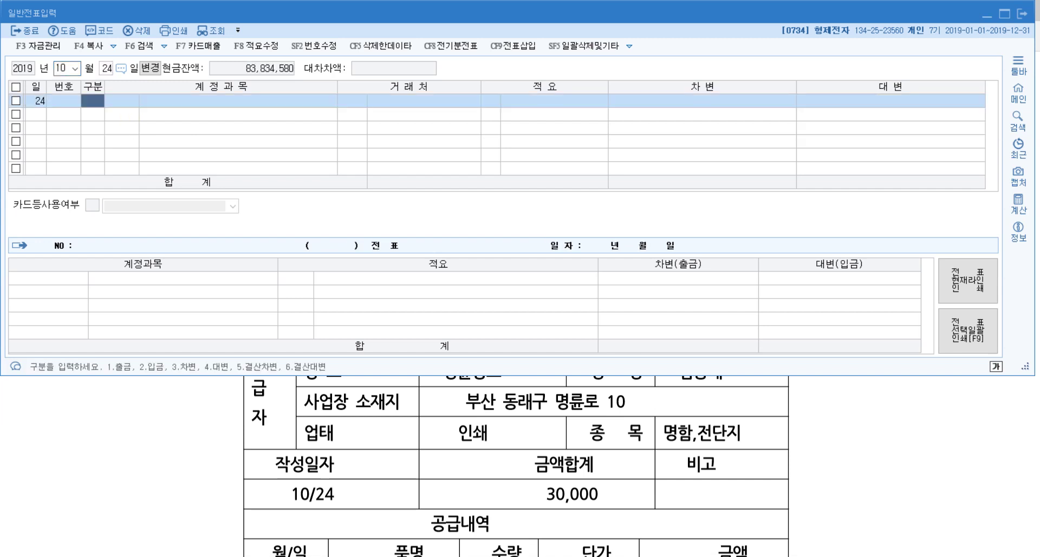
- Start the 10월 24일 voucher with a 차변 line using the 판매관리비 account 0833 광고선전비, leaving 거래처 and 적요 blank
text(3)
key(Return)
text(광고)
key(Return)
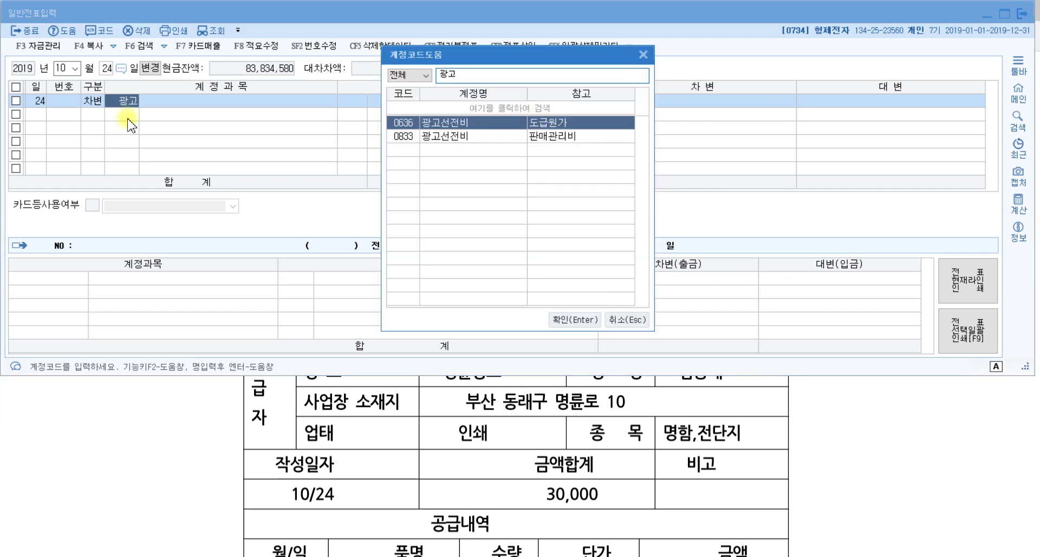
key(Down)
key(Return)
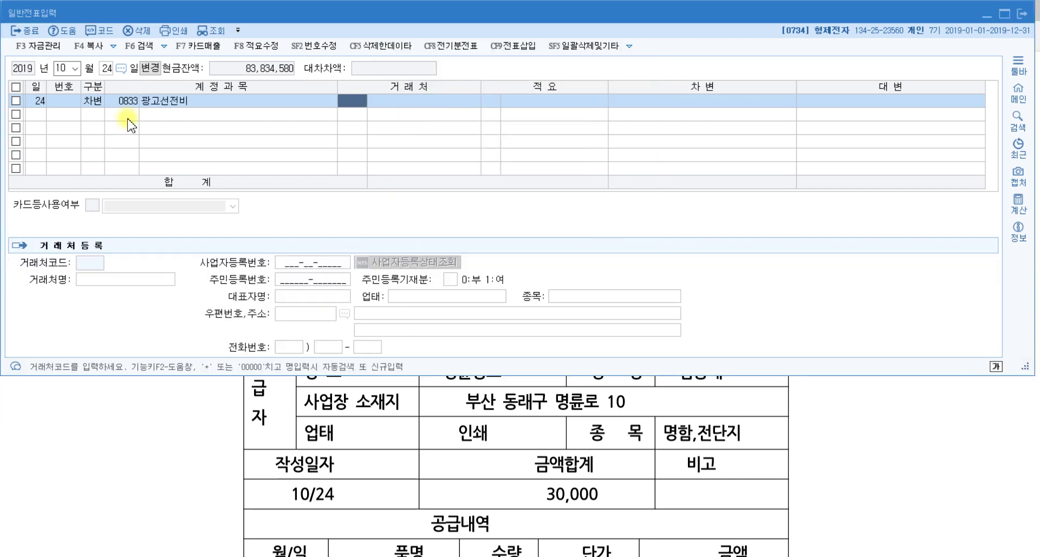
key(Return)
key(Return)
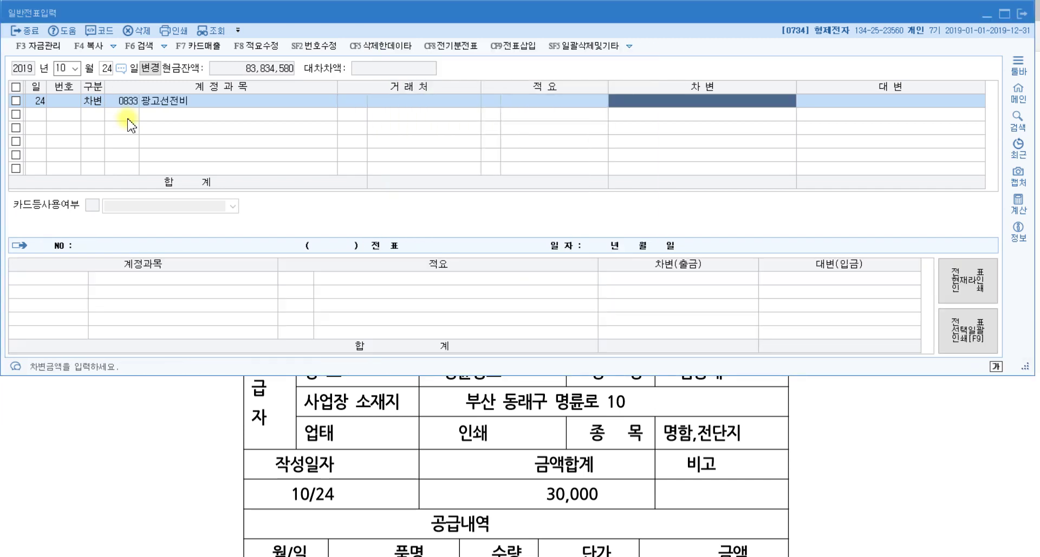
- Set the 차변 amount of the 광고선전비 line to 30,000
text(30)
key(Return)
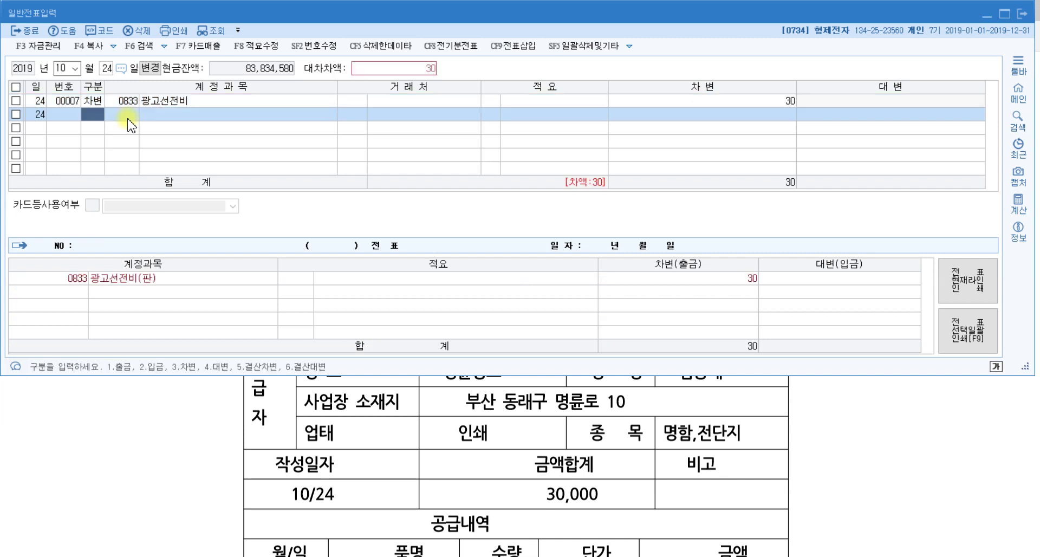
click(776, 102)
click(775, 102)
text(000)
key(Return)
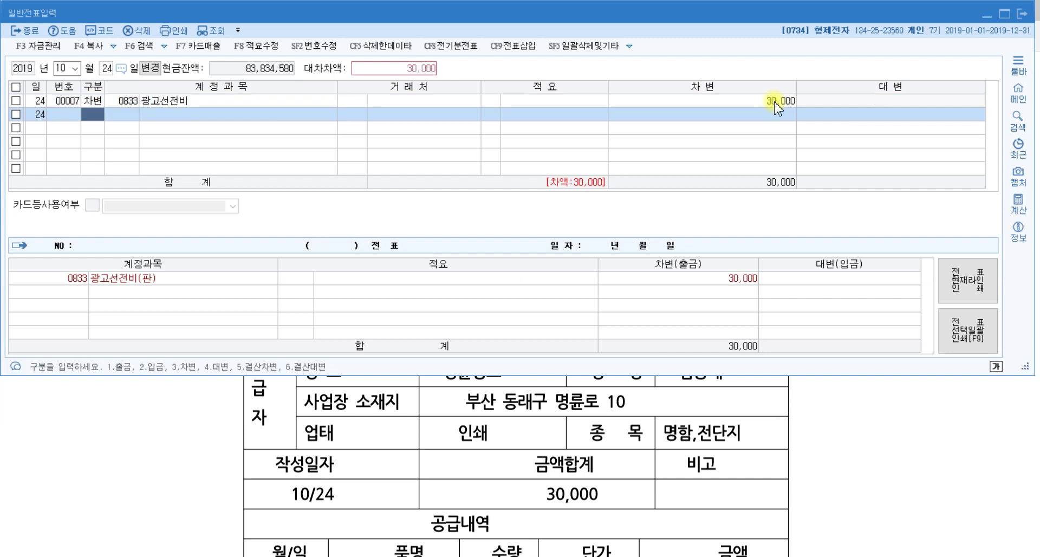
- Check item [5] in the exam PDF, switch back to KcLep and add a 대변 line with 0101 현금 for 30,000
click(894, 462)
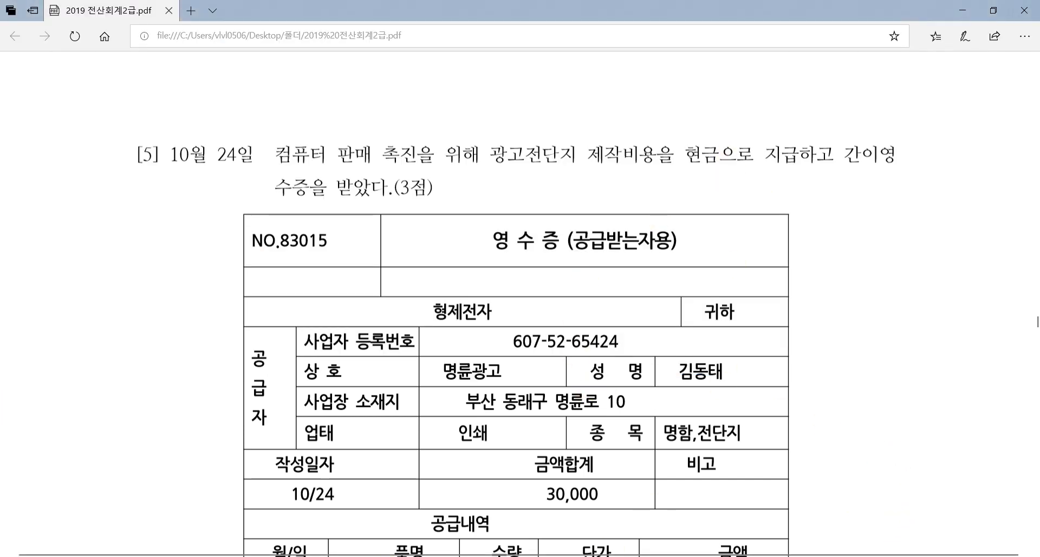
key(alt+Tab)
text(4101)
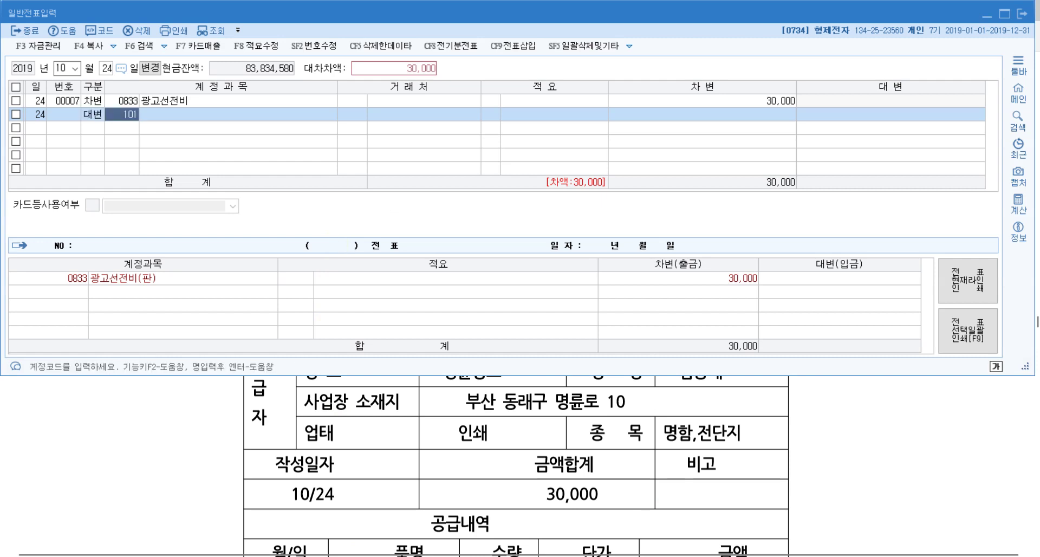
key(Return)
key(Return)
key(Return)
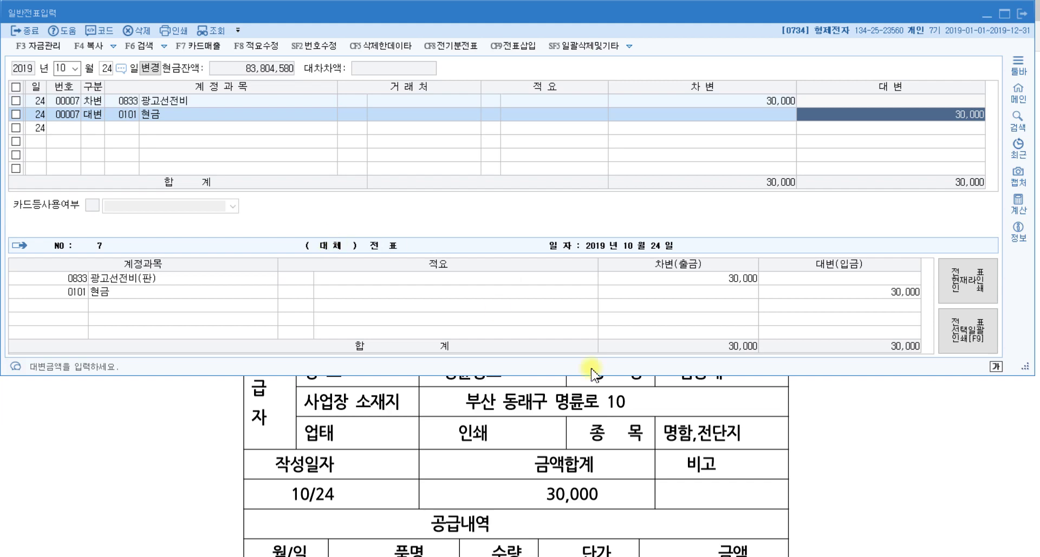
- Read 문제4 item [6] in the exam PDF and switch to KcLep to change the voucher date to 11월 16일
click(870, 456)
scroll(871, 458, down, 12)
scroll(870, 456, up, 6)
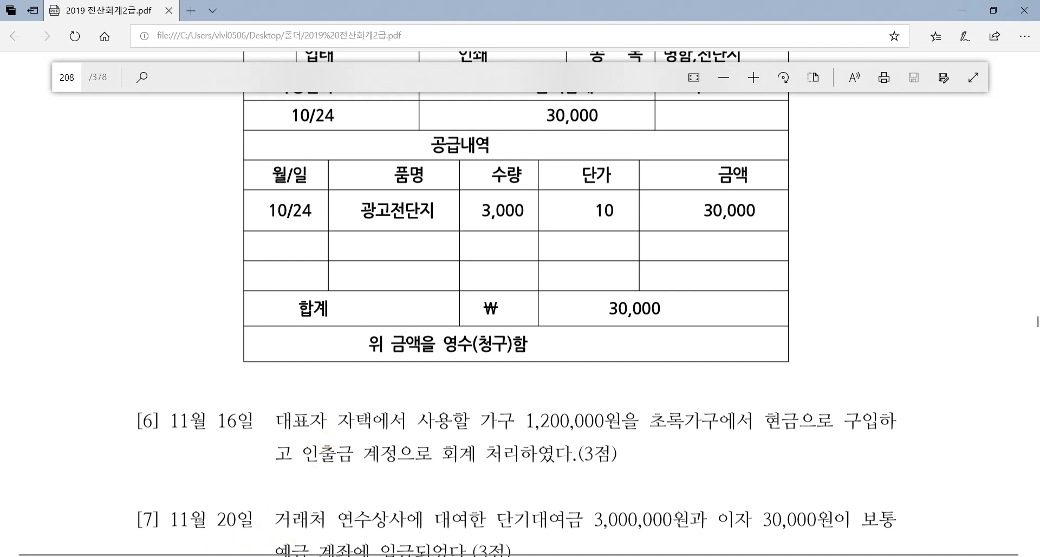
key(alt+Tab)
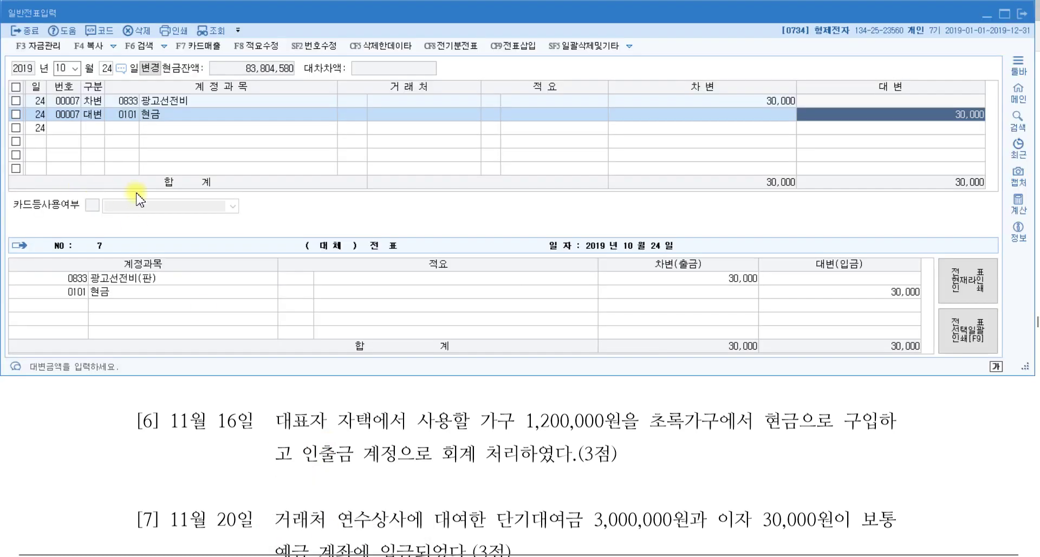
key(Escape)
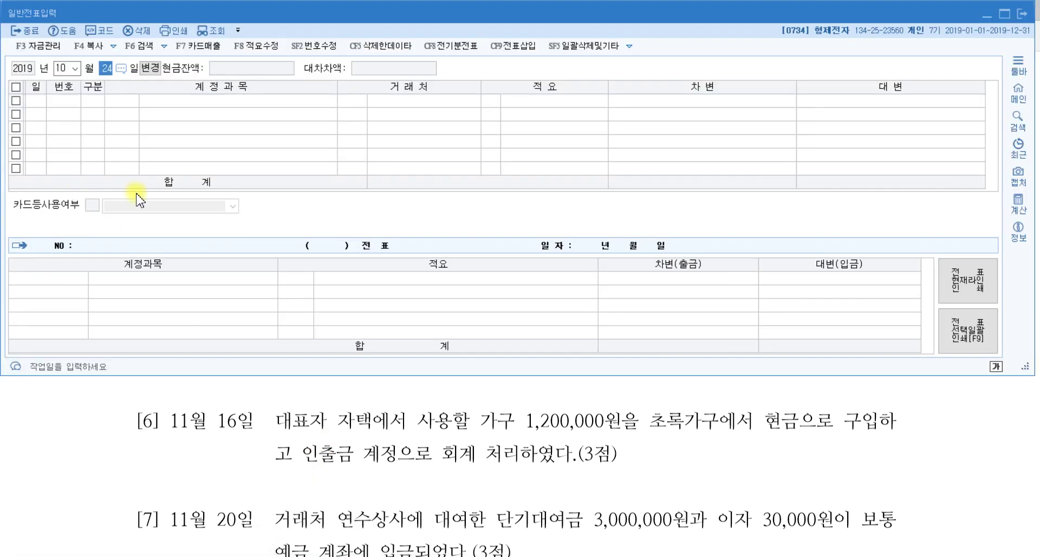
key(shift+Tab)
text(11)
key(Return)
text(16)
key(Return)
- Enter a 대변 line with account 0101 현금 for 1,200,000 in the 11월 16일 voucher
key(Return)
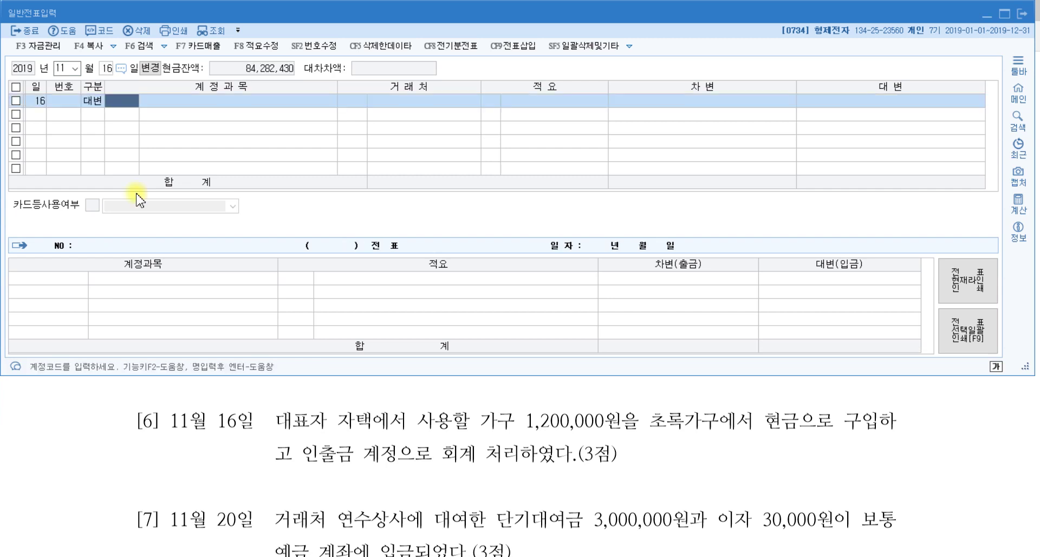
text(101)
key(Return)
key(Return)
key(Return)
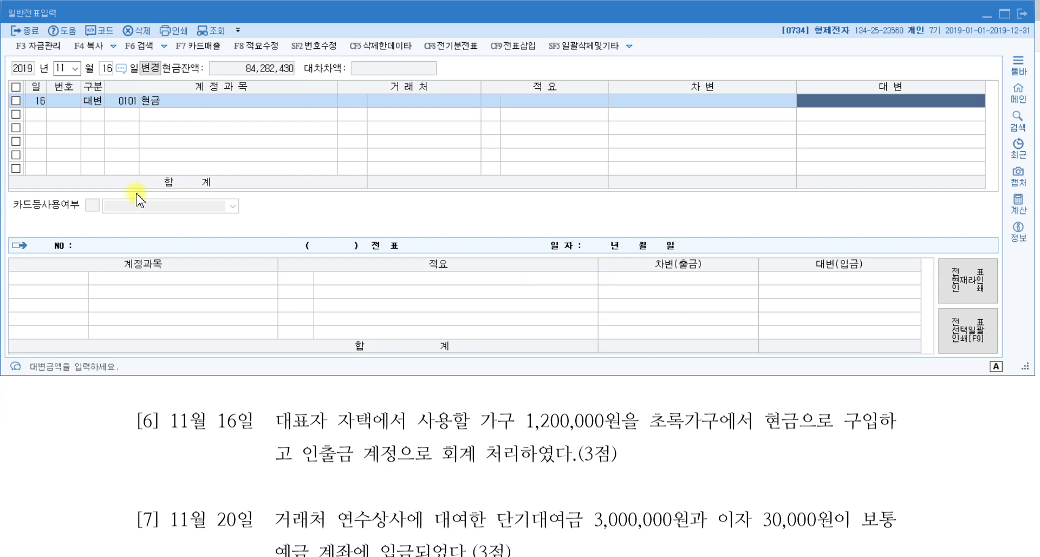
text(1200000)
key(Return)
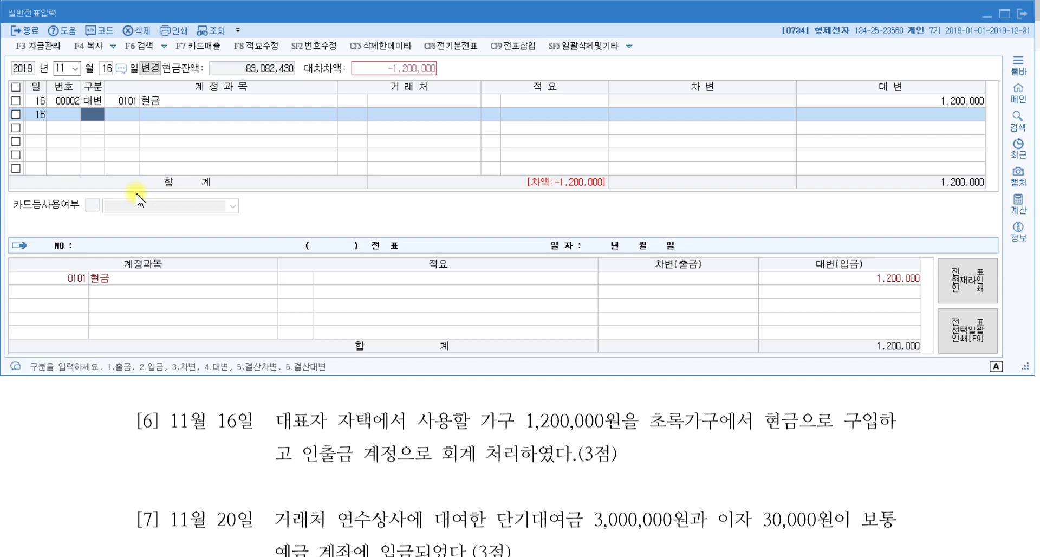
- Add a 차변 line with account 0338 인출금 for 1,200,000 to the 11월 16일 voucher
text(3)
key(Return)
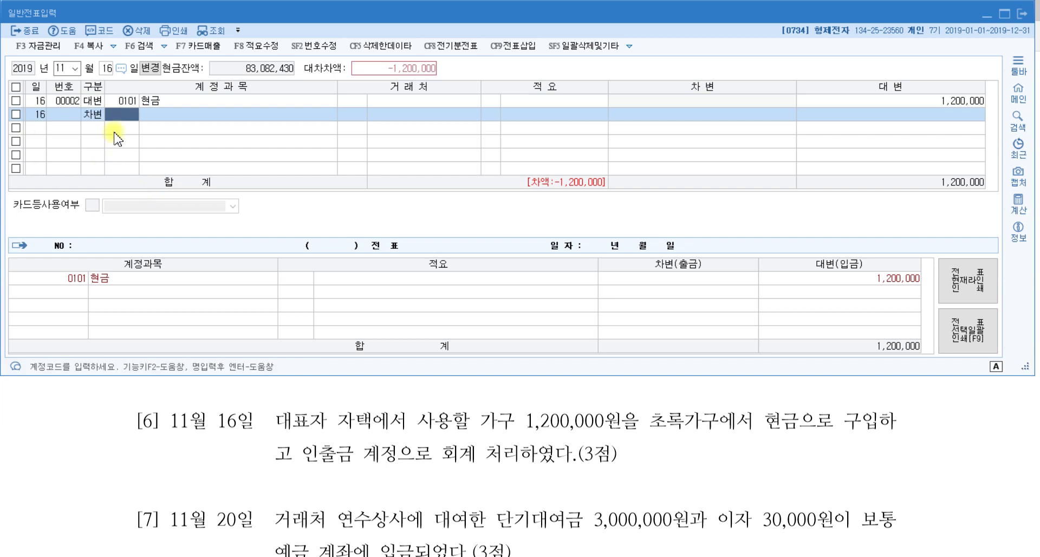
click(125, 116)
text(인출금)
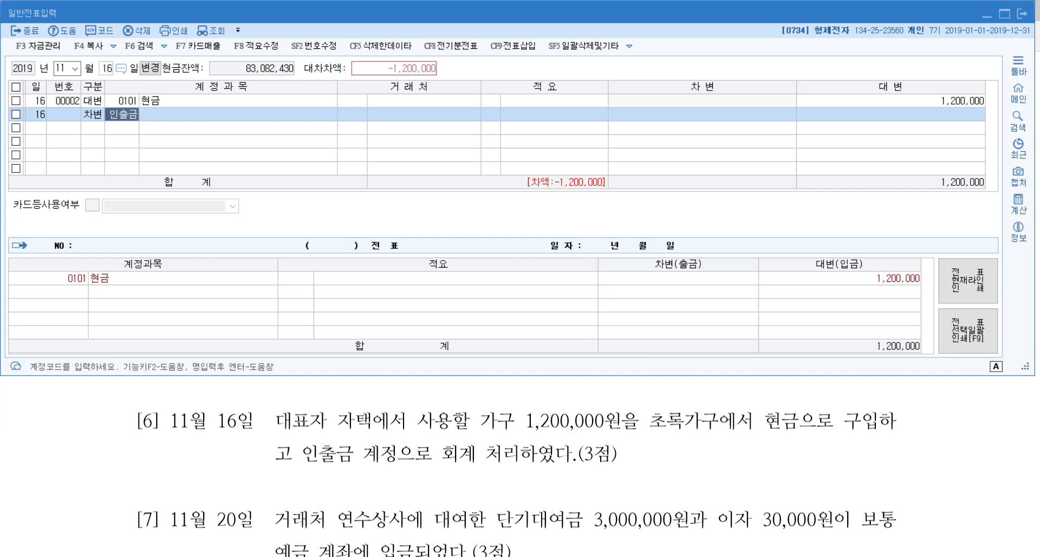
key(Return)
key(Return)
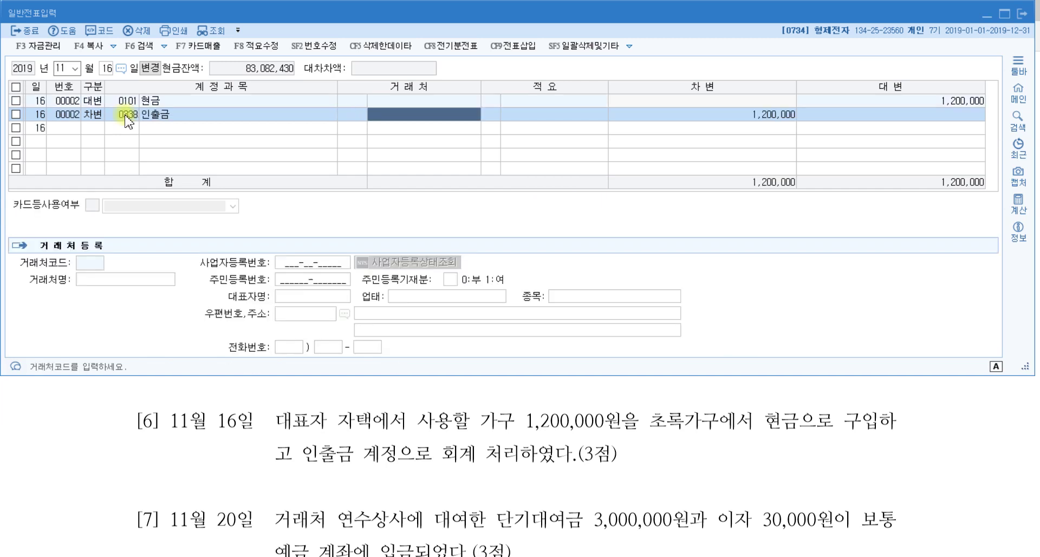
key(Return)
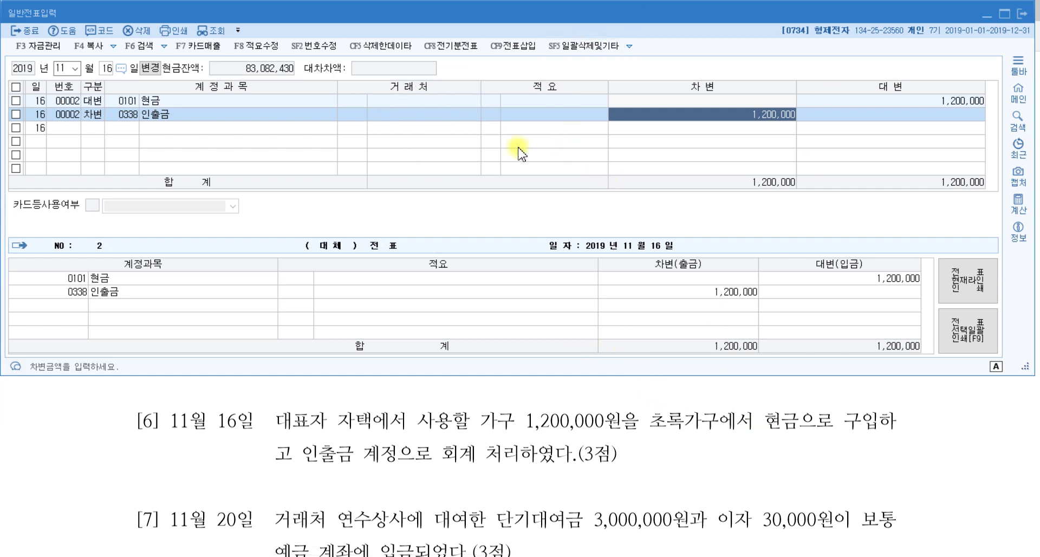
- Read 문제4 item [7] in the exam PDF and switch to KcLep to change the voucher date to 11월 20일
click(612, 454)
scroll(675, 436, down, 1)
scroll(675, 437, down, 3)
scroll(674, 436, up, 2)
scroll(675, 437, down, 2)
scroll(675, 437, up, 2)
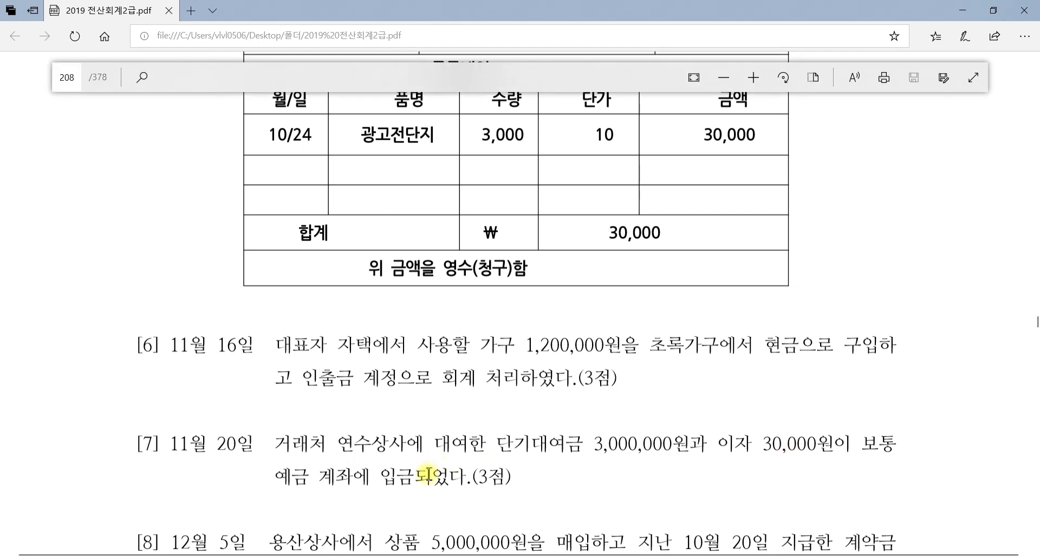
mouse_move(351, 556)
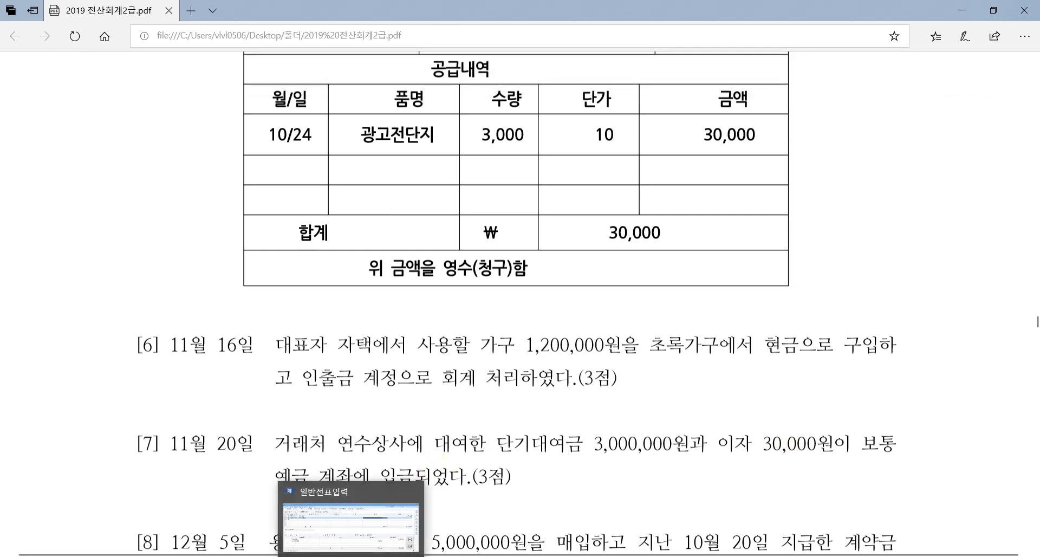
click(352, 556)
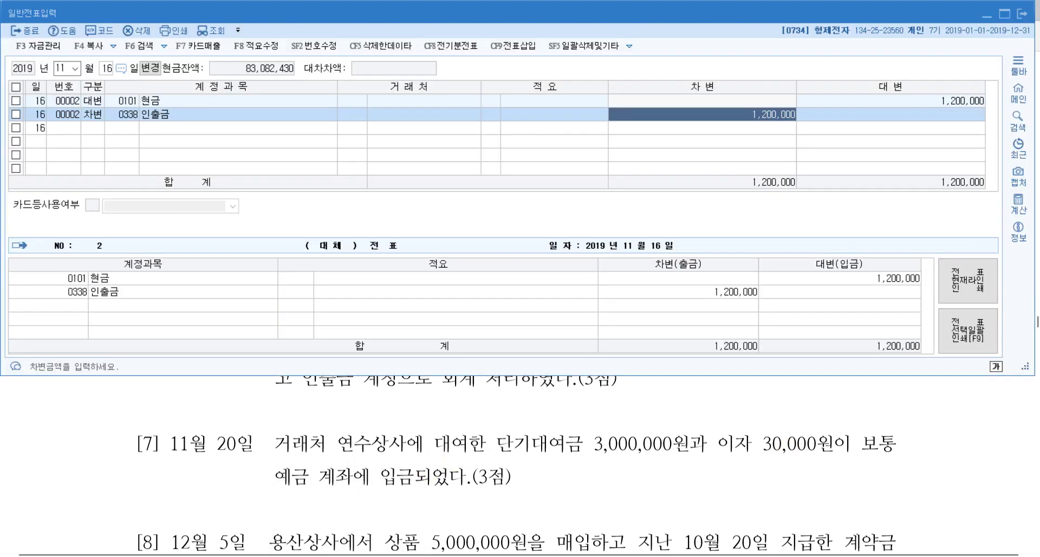
click(106, 68)
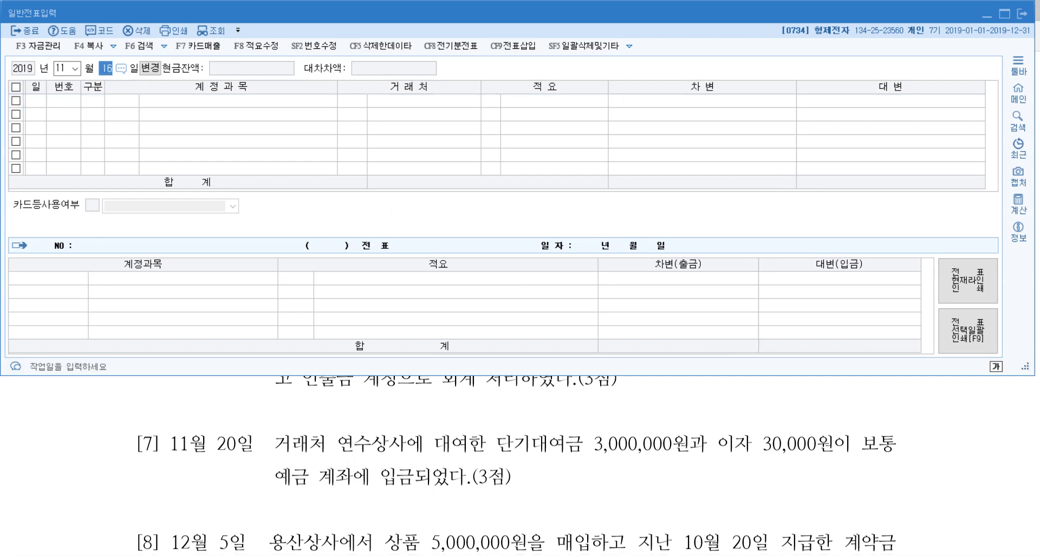
text(20)
key(Return)
- Enter a 차변 line with account 0103 보통예금 for 3,030,000 in the 11월 20일 voucher
text(3)
key(Return)
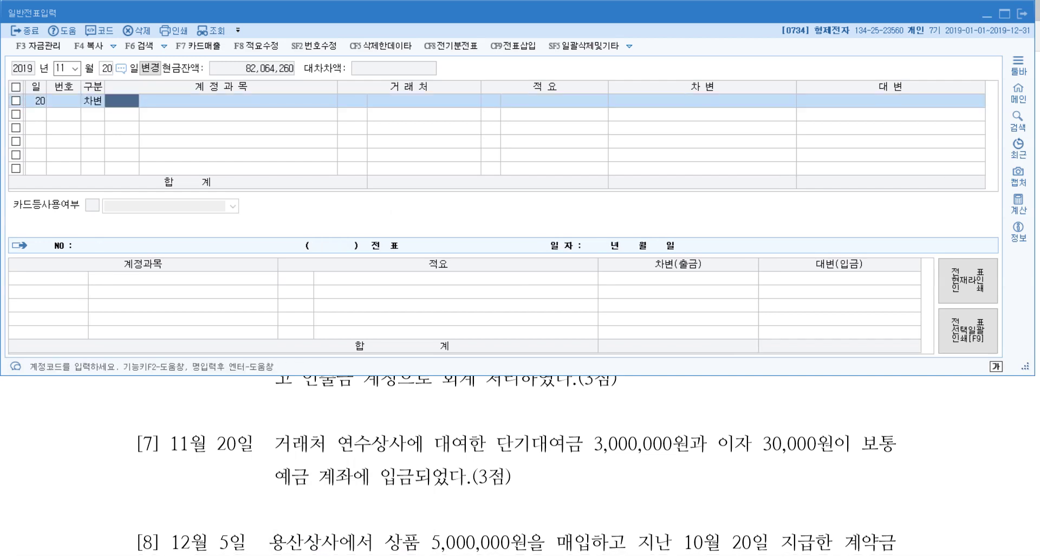
text(ㅂㅗ통)
key(Return)
key(Return)
key(Return)
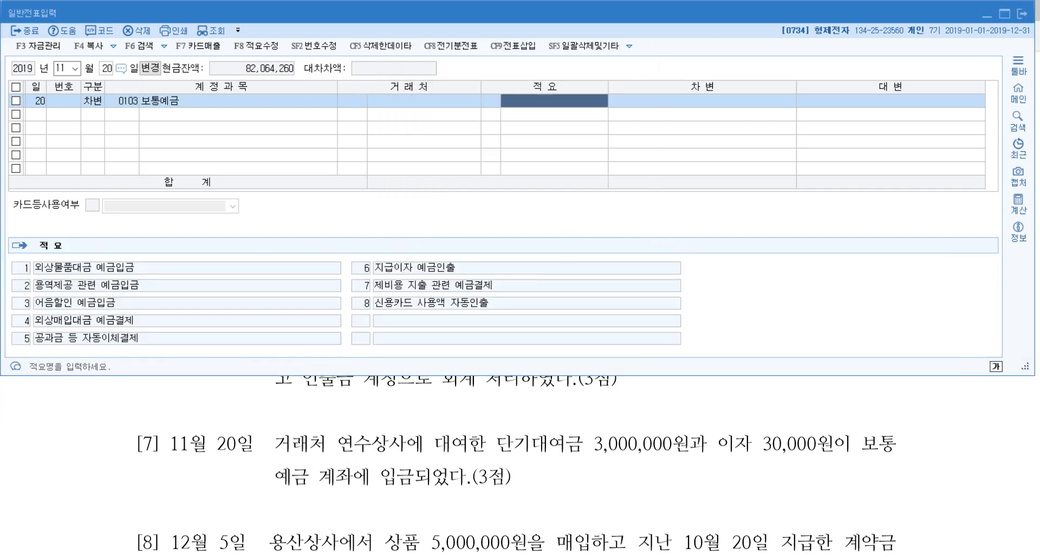
key(Return)
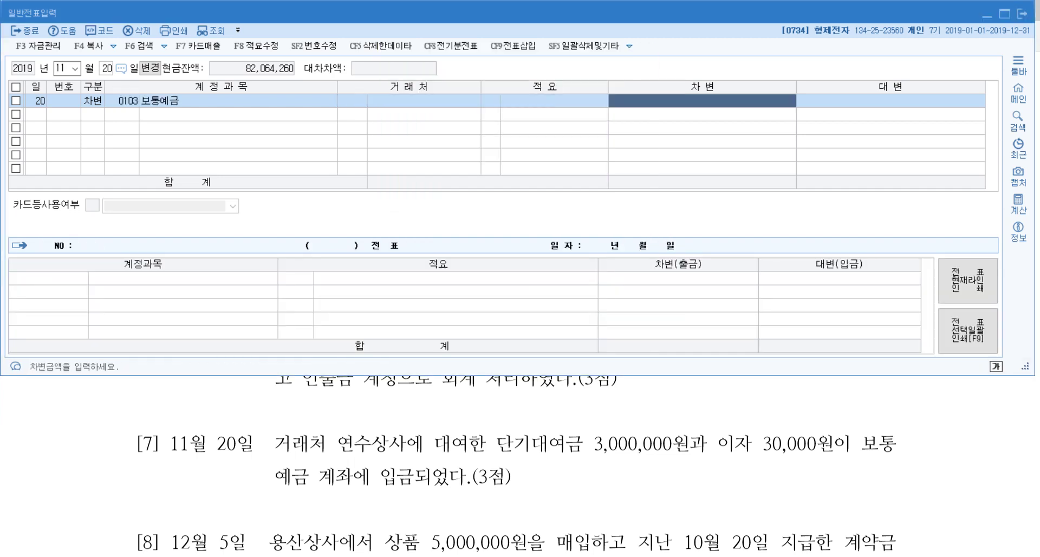
text(3,030,000)
key(Return)
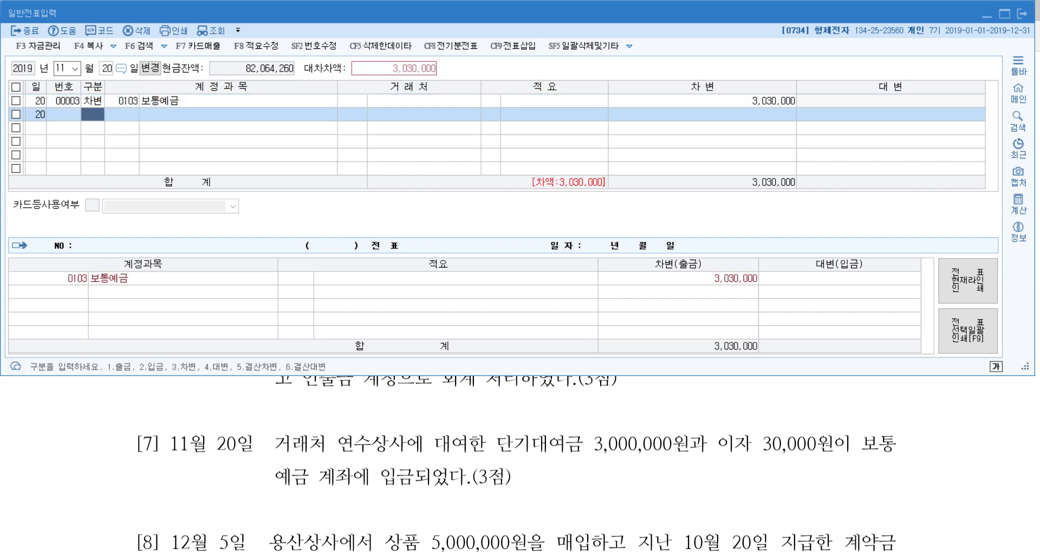
- Add a 대변 line to the 11월 20일 voucher with account 0114 단기대여금 and 거래처 연수상사
text(4)
key(Return)
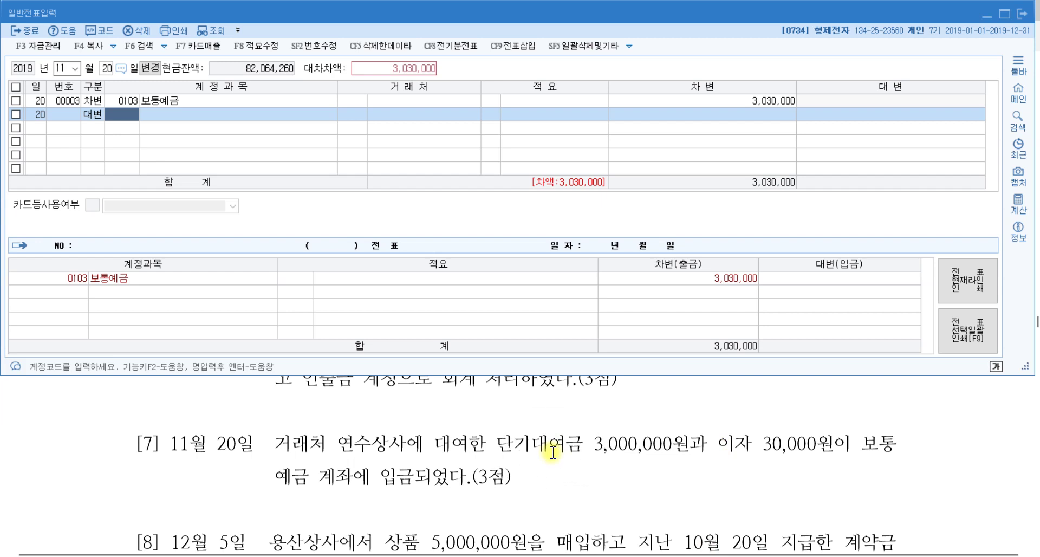
text(단기)
key(Return)
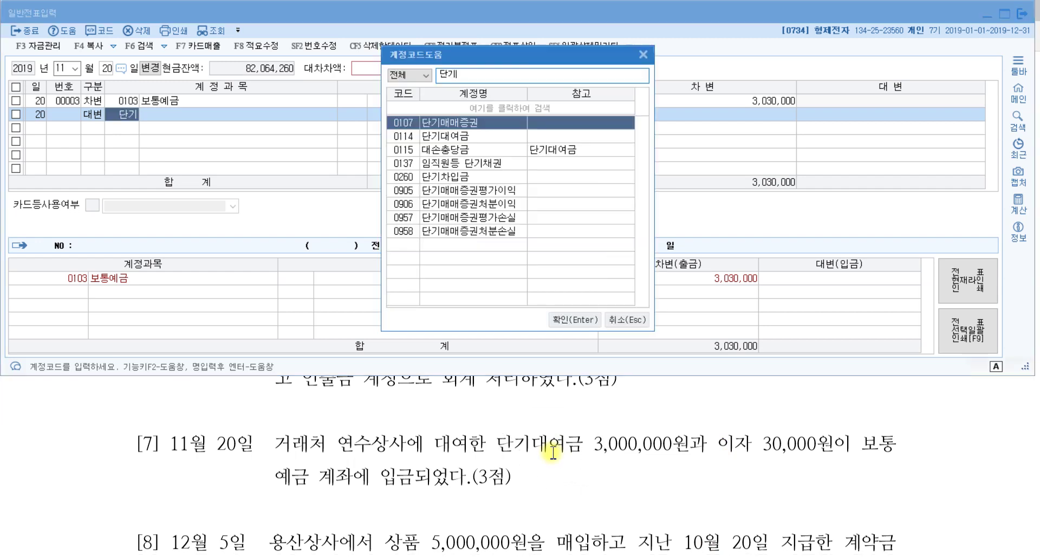
key(Down)
key(Return)
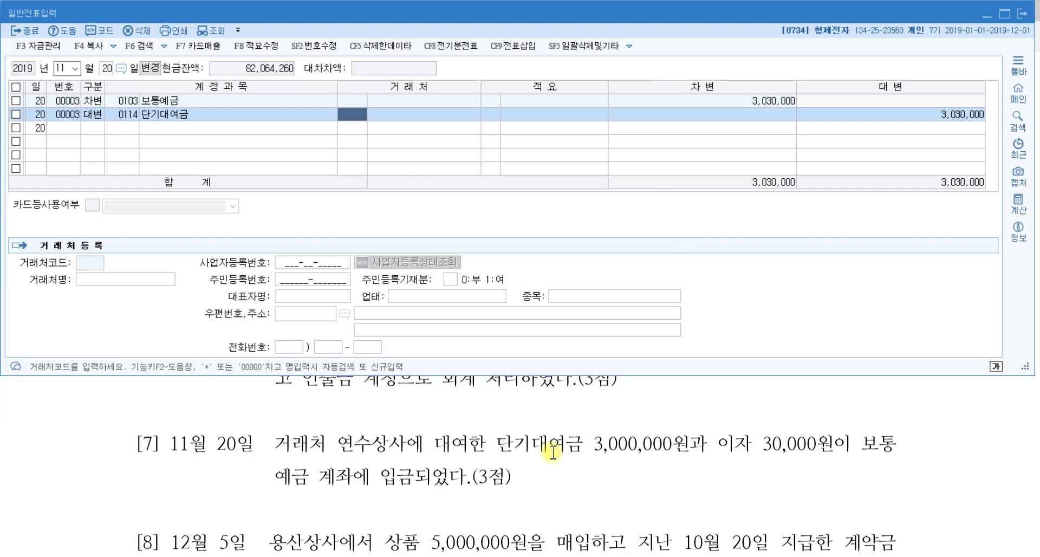
text(연수)
key(Return)
key(Return)
key(Return)
key(Return)
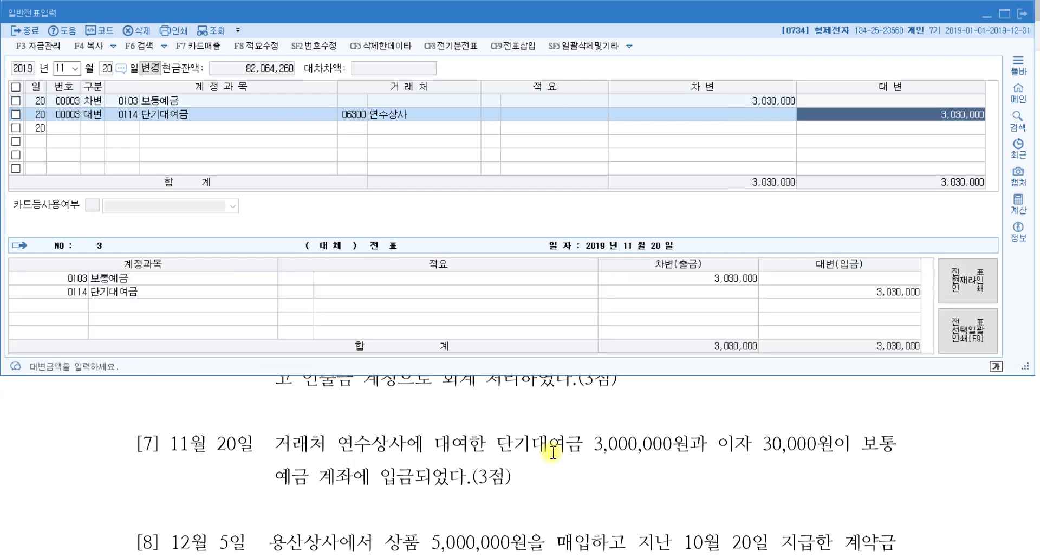
- Set the 대변 amount of the 단기대여금 line to 3,000,000
click(965, 128)
click(964, 128)
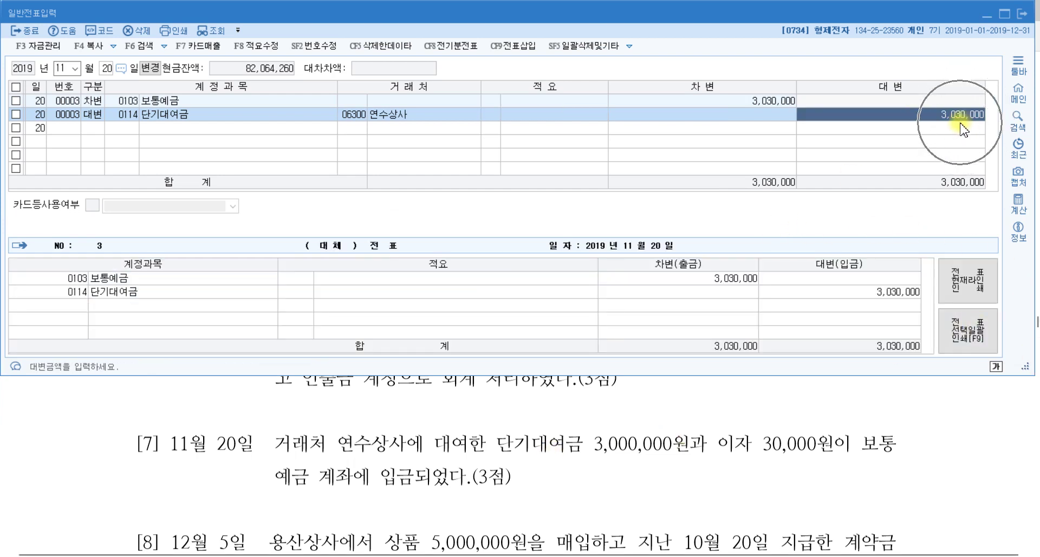
text(3,000,000)
key(Return)
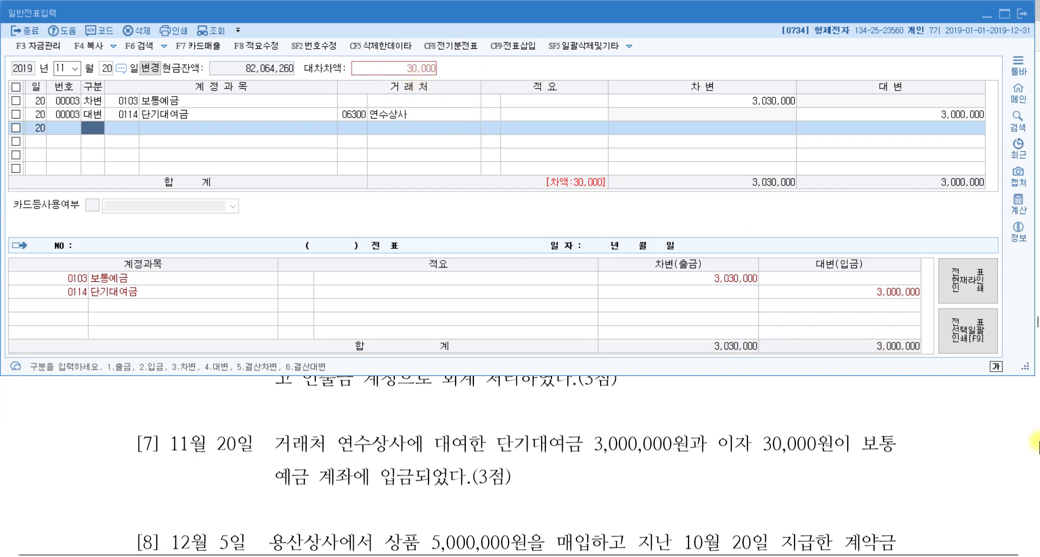
- Add a 대변 line with account 0901 이자수익 for the remaining 30,000 to the 11월 20일 voucher
text(4)
key(Return)
text(이자)
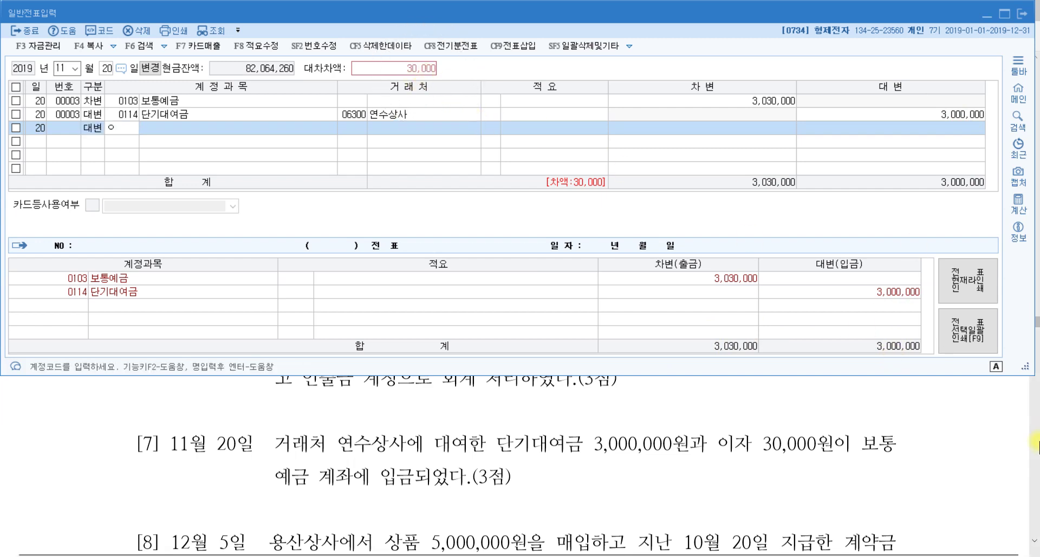
key(Return)
key(Down)
key(Down)
key(Return)
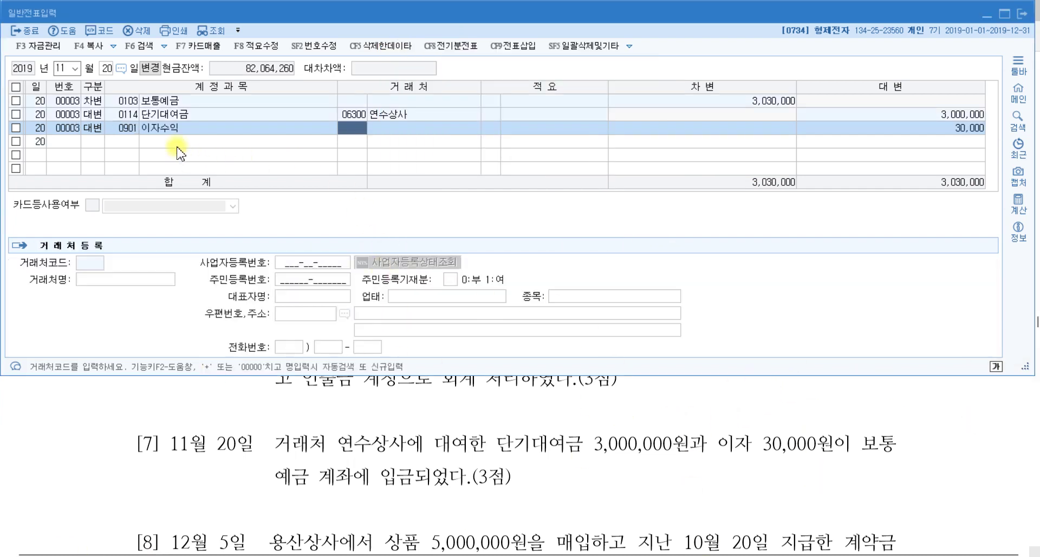
key(Return)
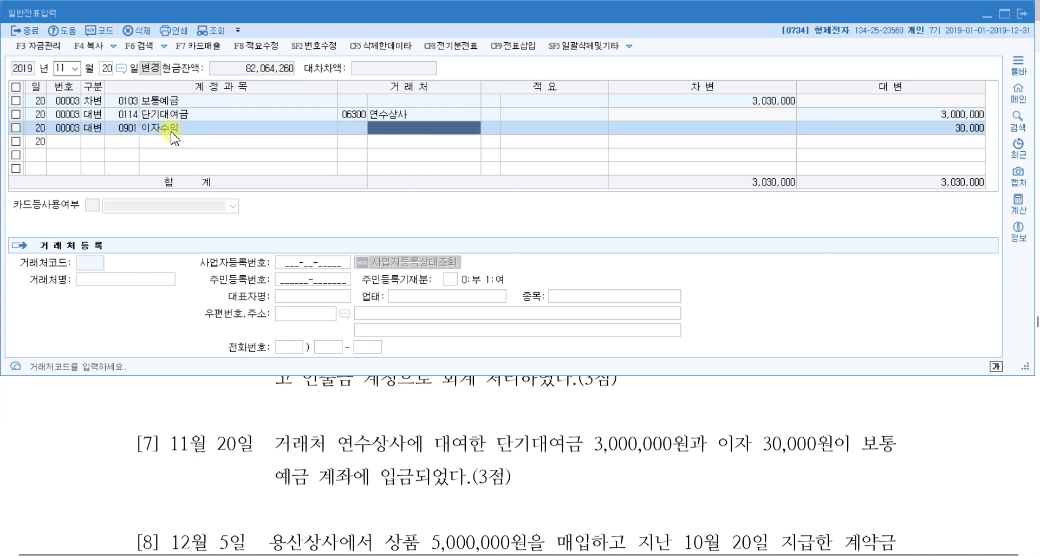
- Complete the 이자수익 line without a 거래처 and display the 11월 20일 대체 전표 preview
key(Return)
key(Return)
key(Up)
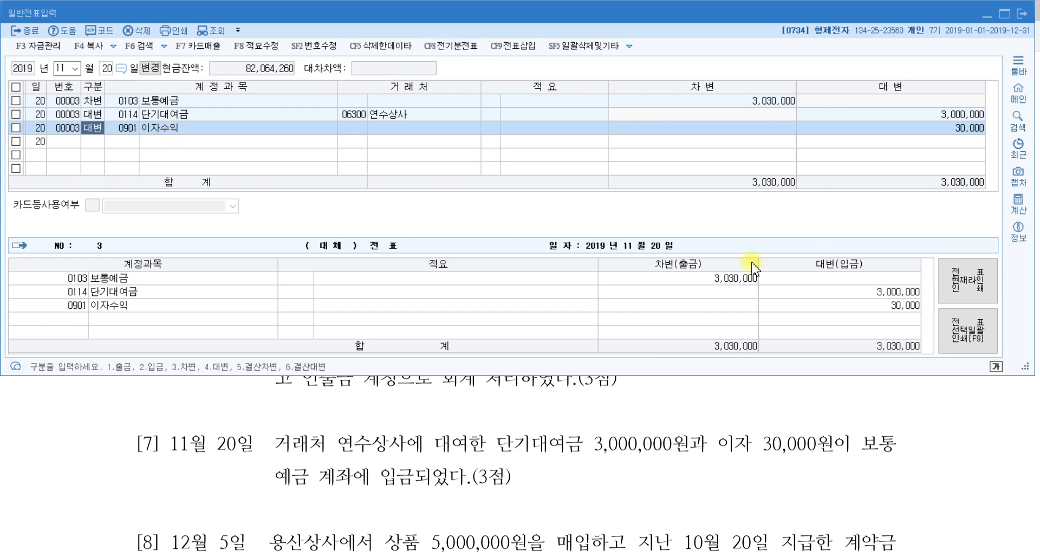
- Read item [8] in the exam PDF, marking the passages about the 10월 20일 계약금 and the 잔액
click(654, 460)
scroll(654, 459, down, 1)
scroll(654, 460, down, 2)
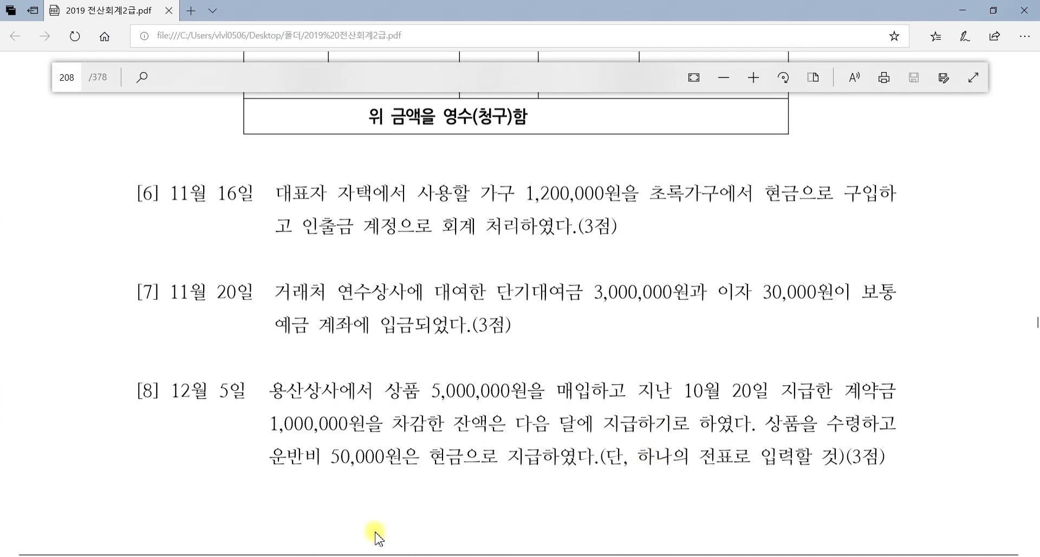
click(352, 554)
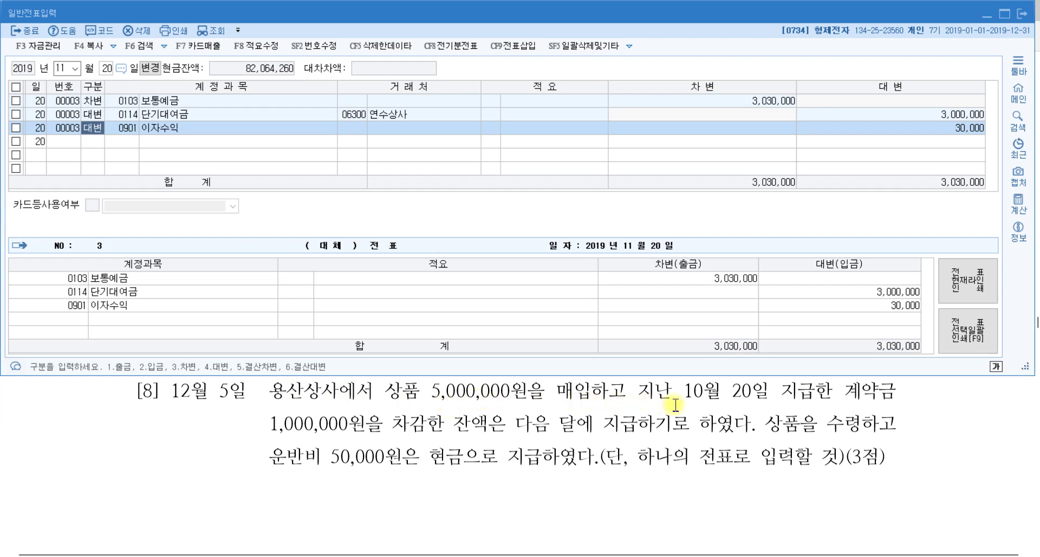
drag(639, 390, 895, 391)
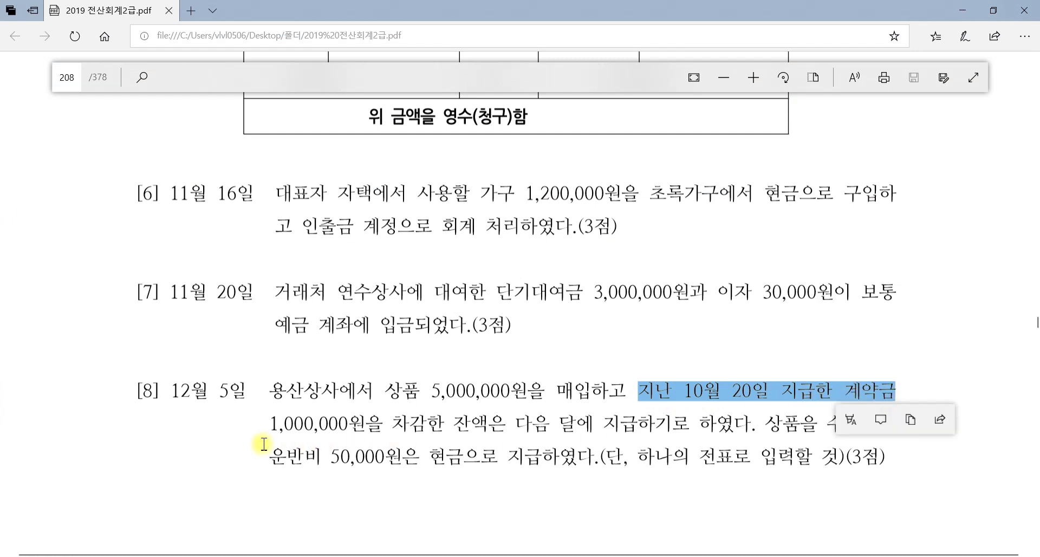
drag(348, 423, 514, 426)
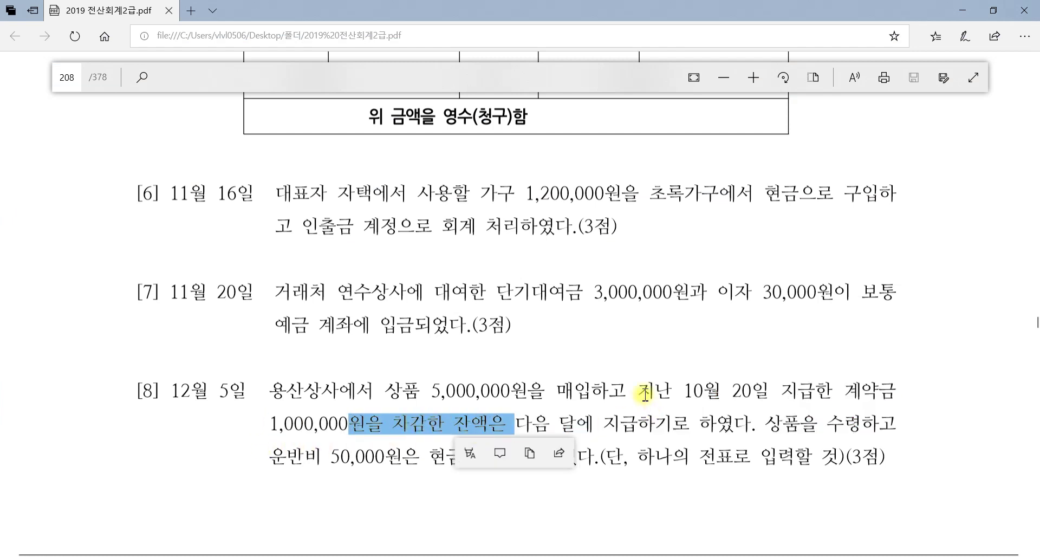
drag(690, 389, 894, 398)
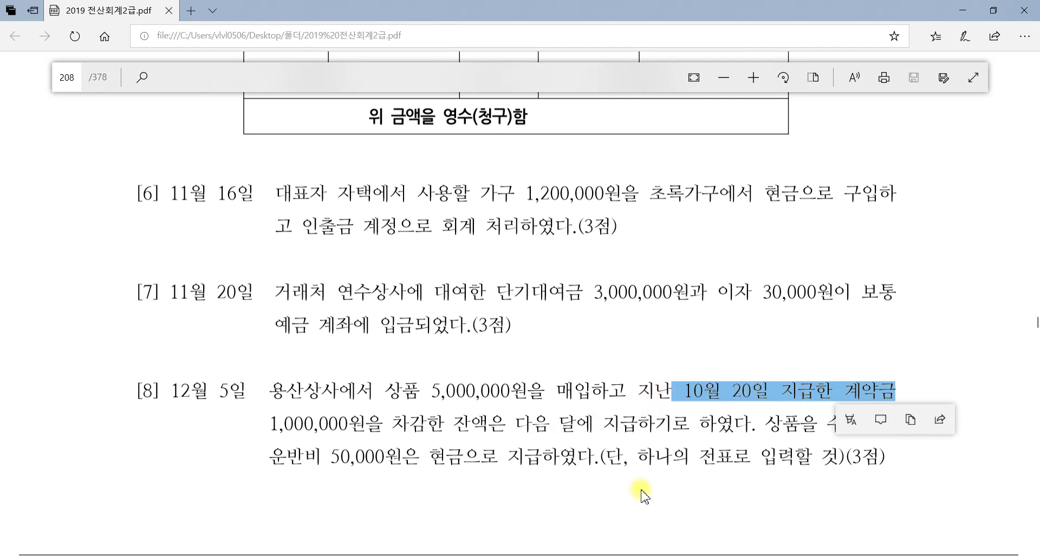
- Switch to 일반전표입력 and look up the 10월 20일 선급금 voucher for 용산상사
key(alt+Tab)
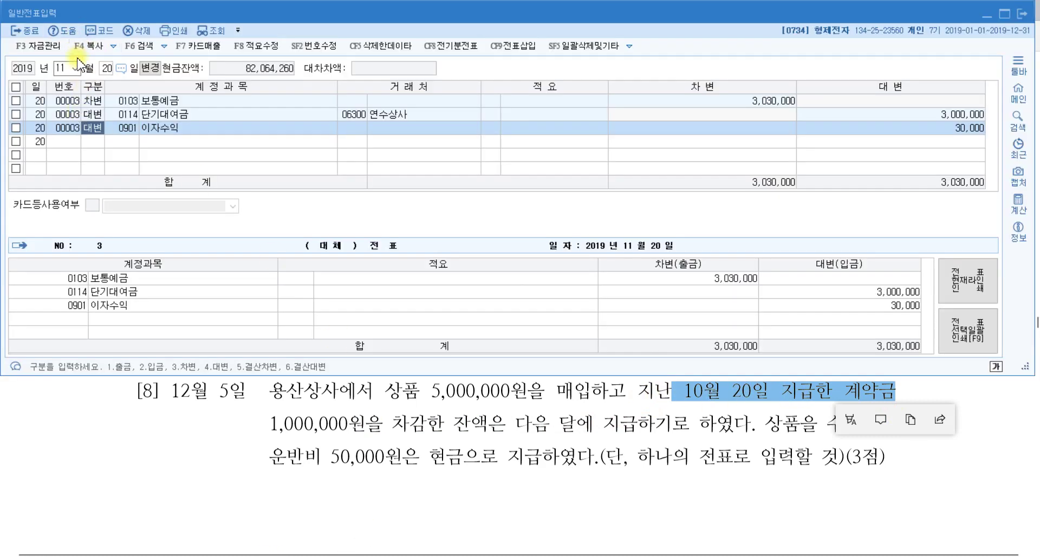
click(65, 69)
text(12)
text(10)
key(Return)
text(20)
key(Return)
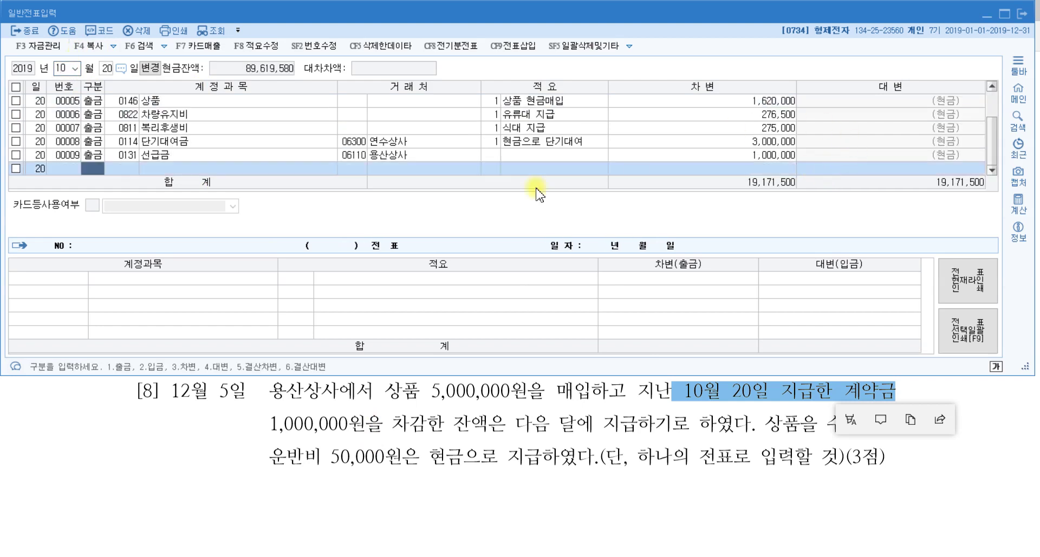
click(180, 157)
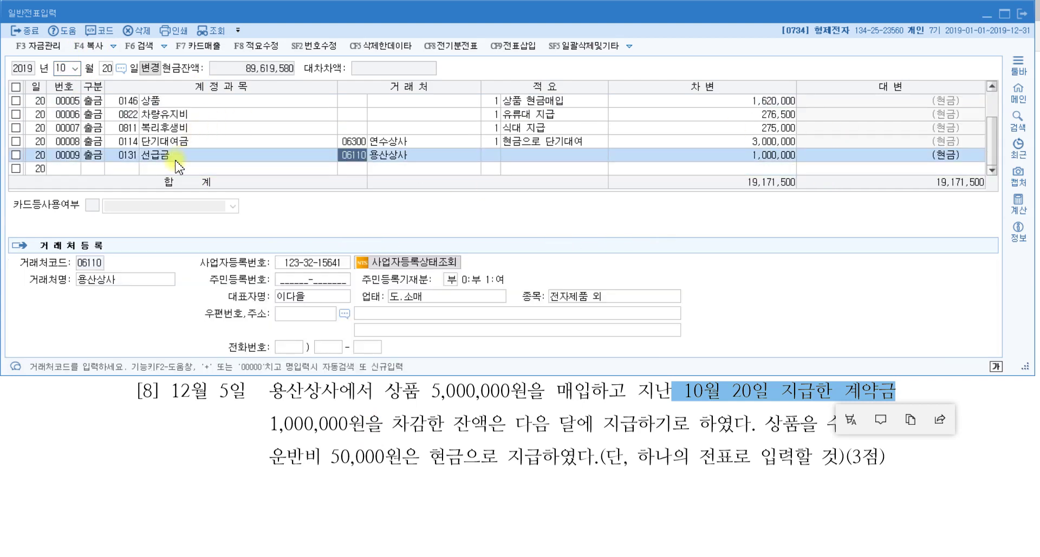
click(100, 156)
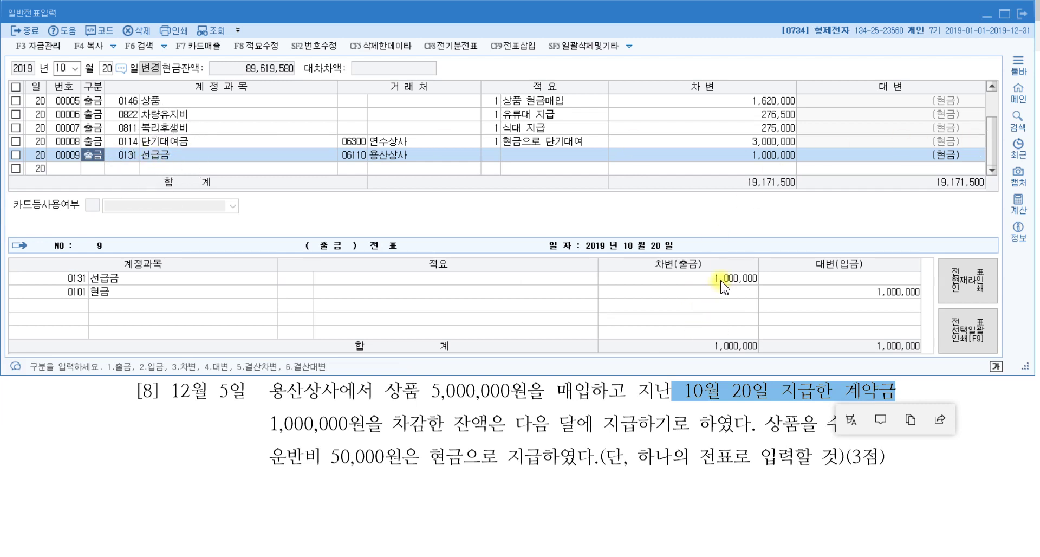
click(113, 292)
key(Escape)
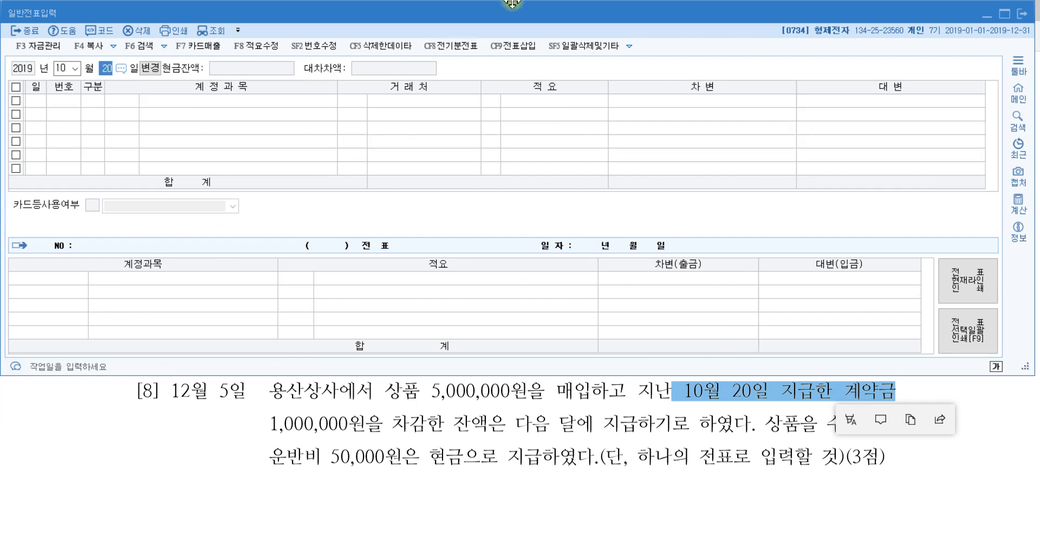
- Set the 일반전표입력 voucher date to 12월 5일
key(shift+Tab)
text(12)
key(Return)
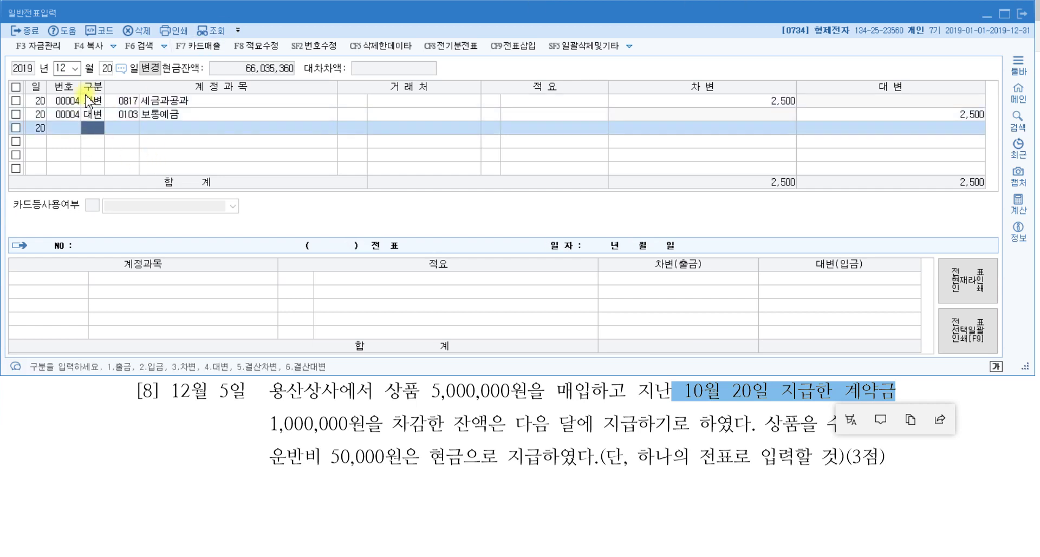
click(108, 69)
text(5)
key(Return)
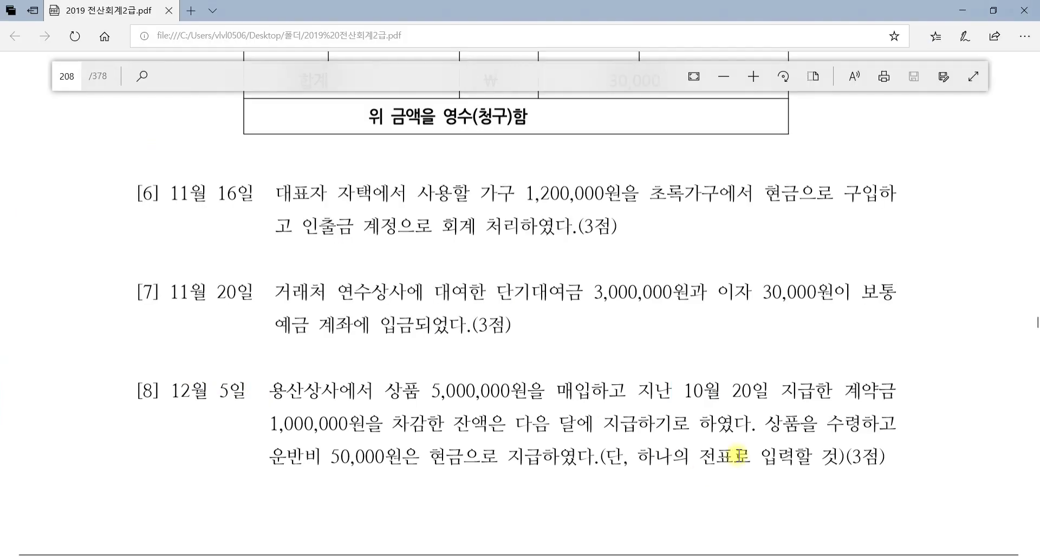
- Switch to the exam PDF and reread item [8], marking the 계약금, 상품 수령 and 운반비 50,000원 passages
click(732, 486)
drag(686, 390, 897, 392)
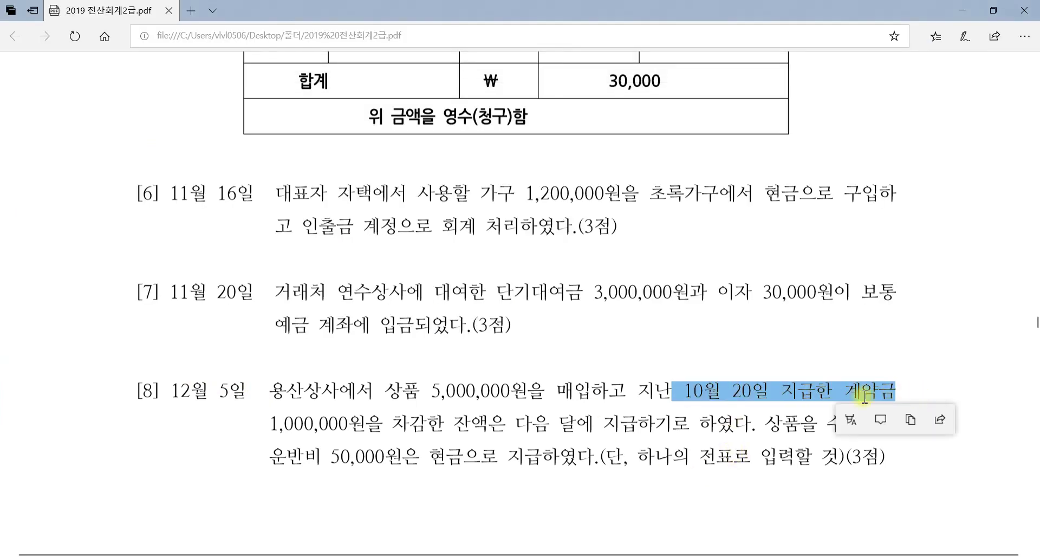
click(248, 424)
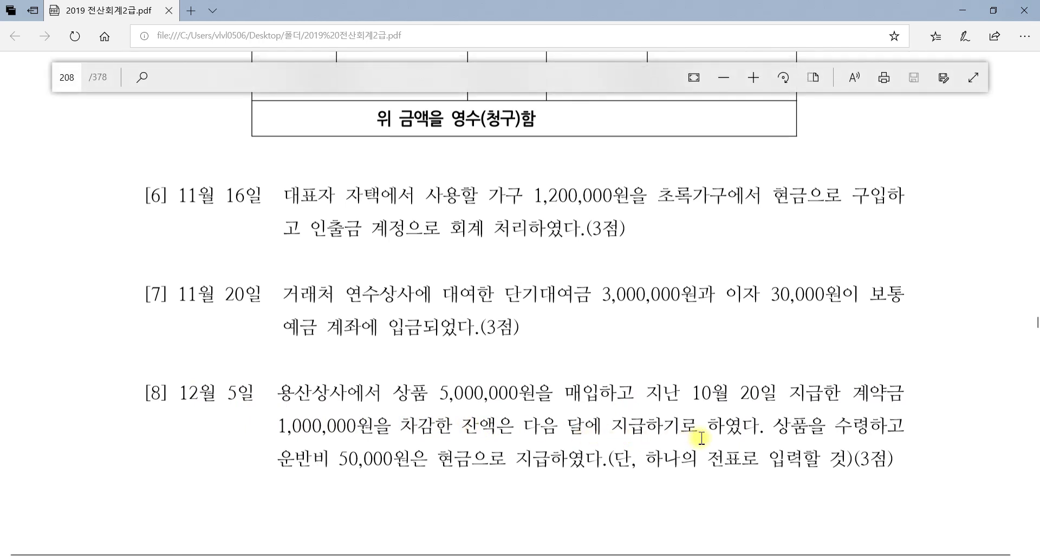
drag(786, 431, 862, 425)
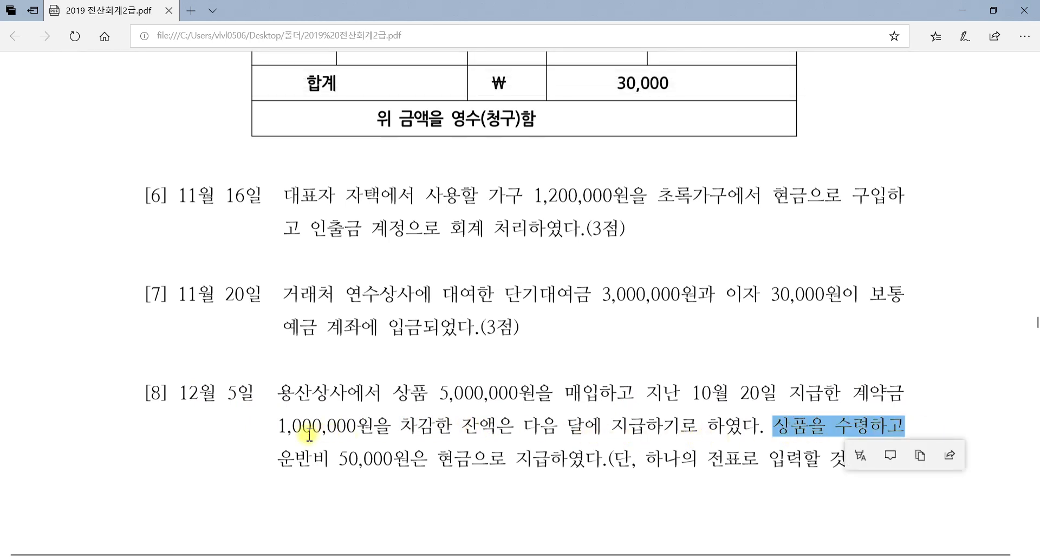
double_click(290, 459)
drag(366, 465, 613, 464)
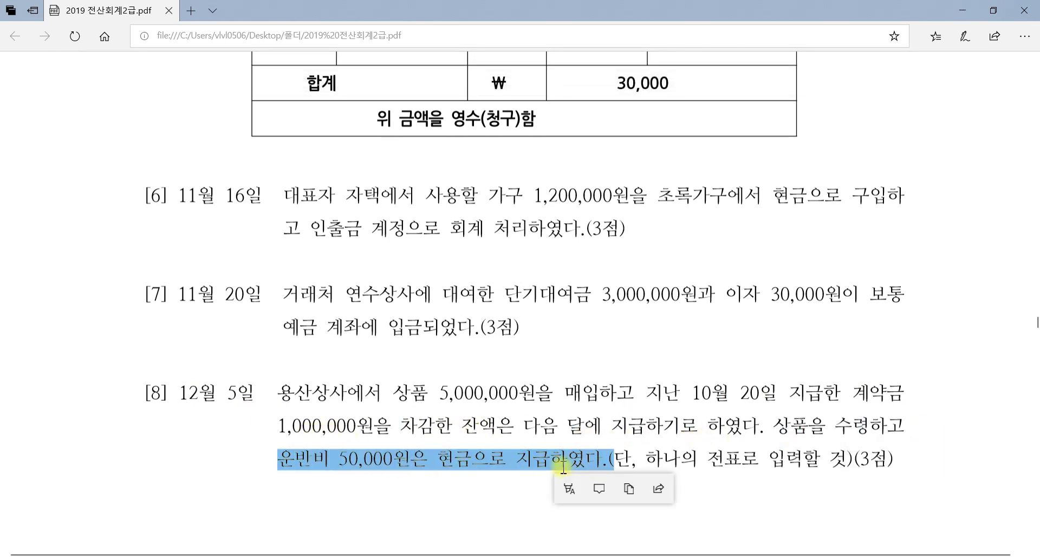
click(121, 383)
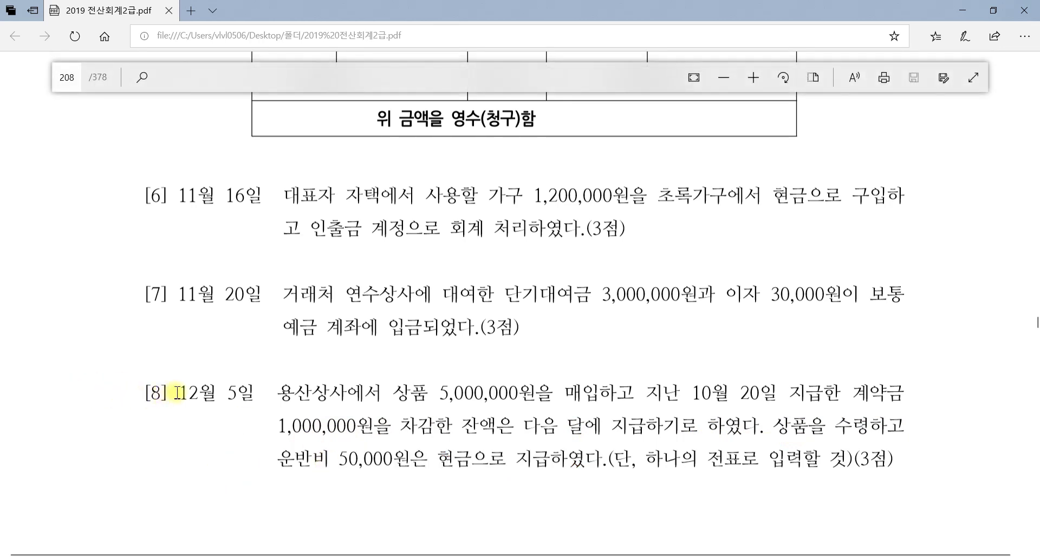
scroll(185, 395, up, 1)
scroll(140, 378, down, 1)
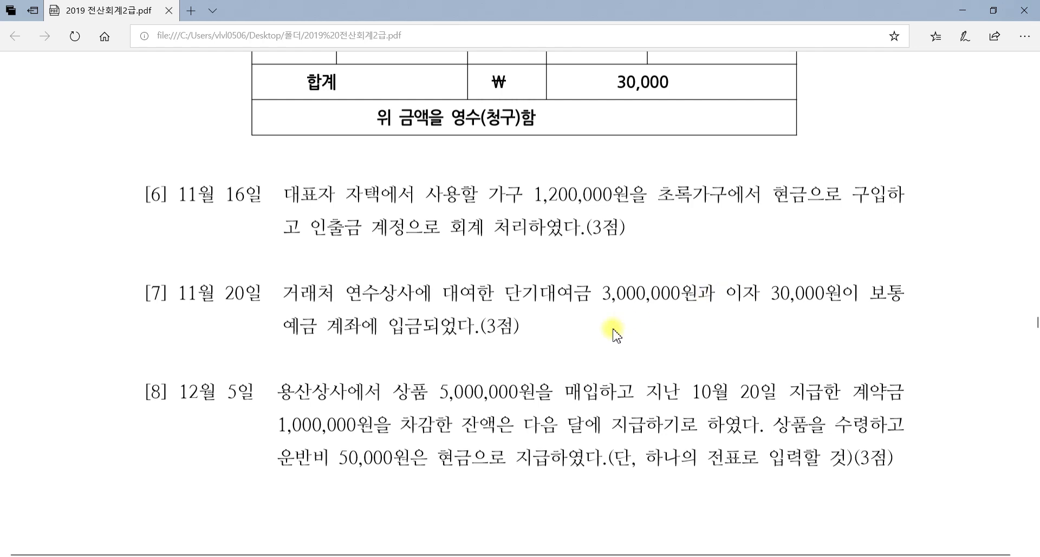
- Turn on note-taking in the PDF, draw a blue pen star over the [8] label and underline 5,000,000원 in item [8]
click(970, 39)
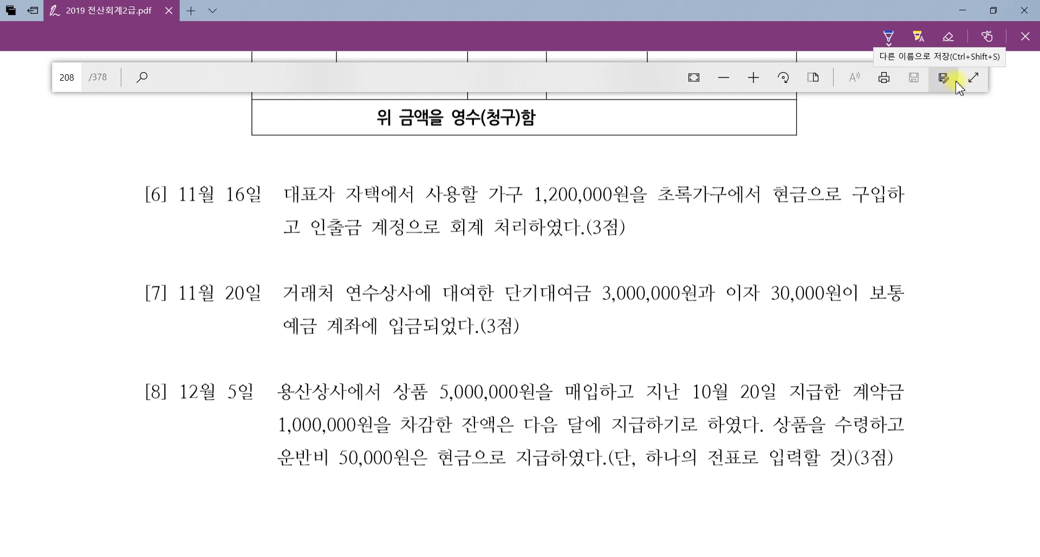
click(916, 32)
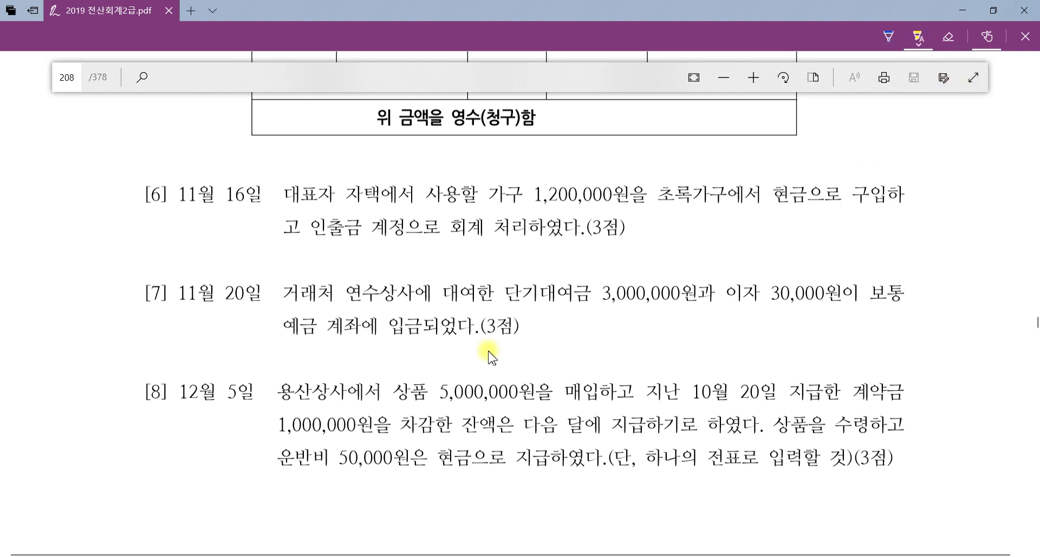
scroll(187, 369, up, 1)
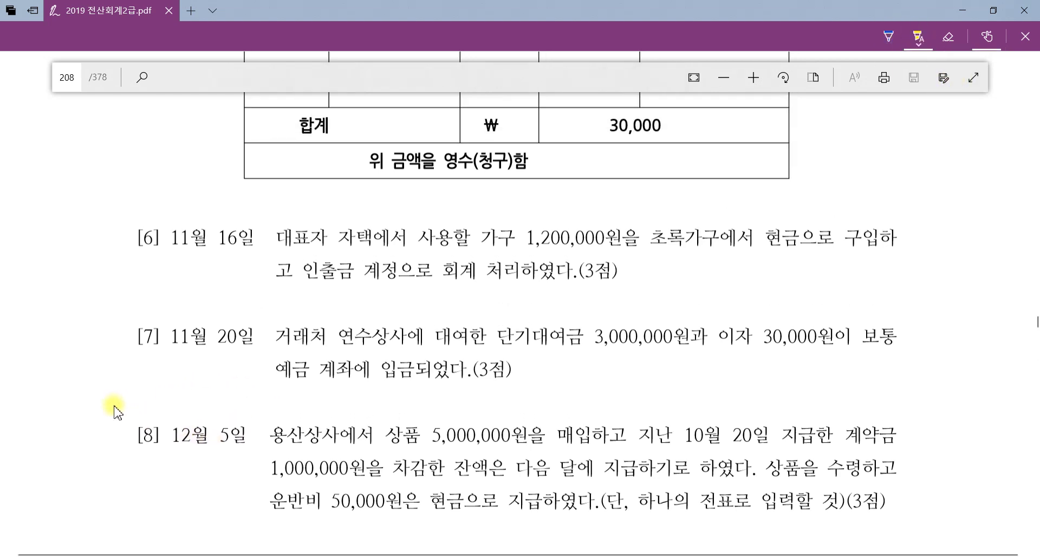
click(918, 39)
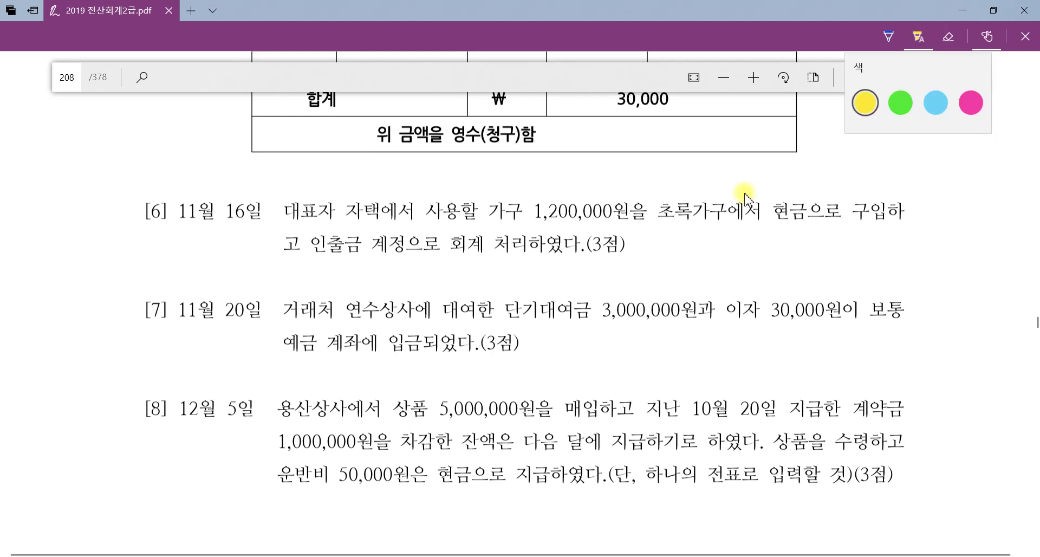
click(111, 425)
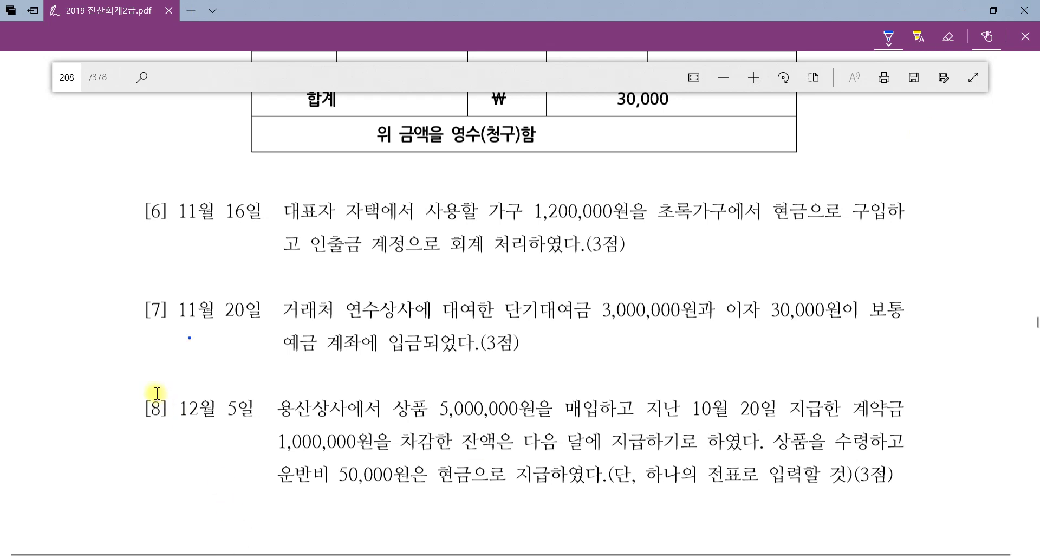
mouse_move(168, 390)
mouse_down()
mouse_move(97, 424)
mouse_move(163, 433)
mouse_move(169, 389)
mouse_up()
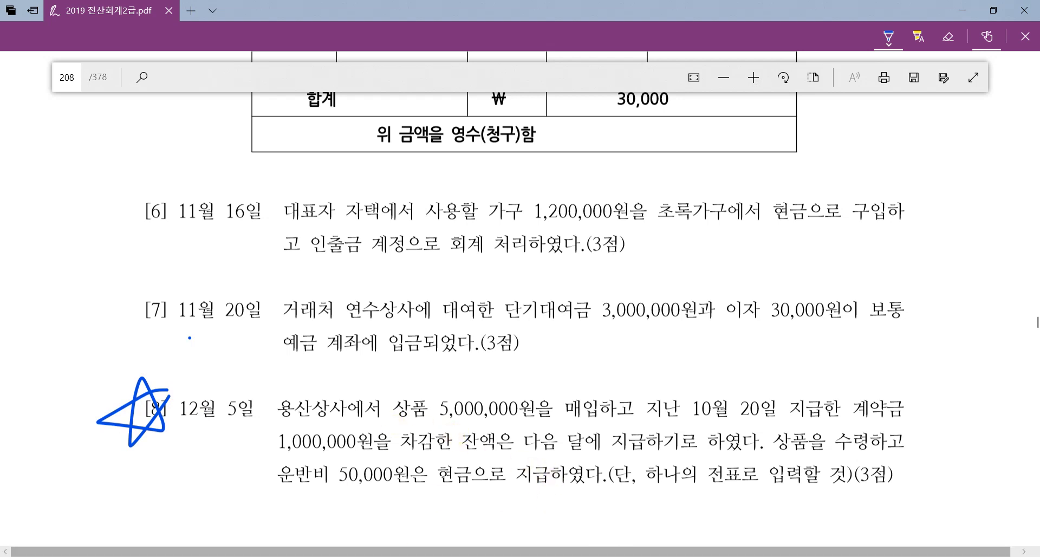
drag(427, 420, 524, 422)
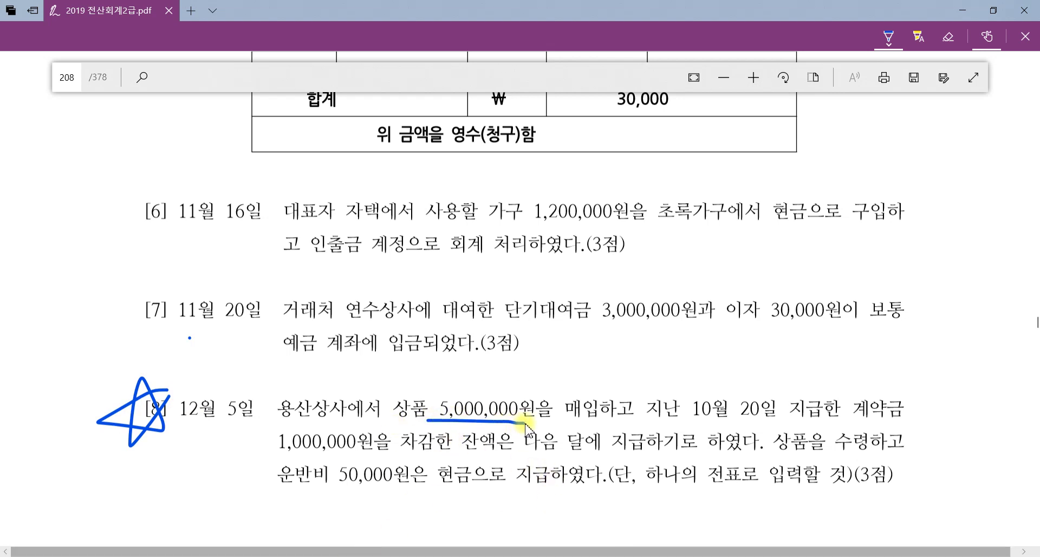
- Underline the 운반비 50,000원 phrase in question 8, and enter a 5,050,000 debit to 0146 상품 on December 5 in 일반전표입력
drag(281, 486, 425, 489)
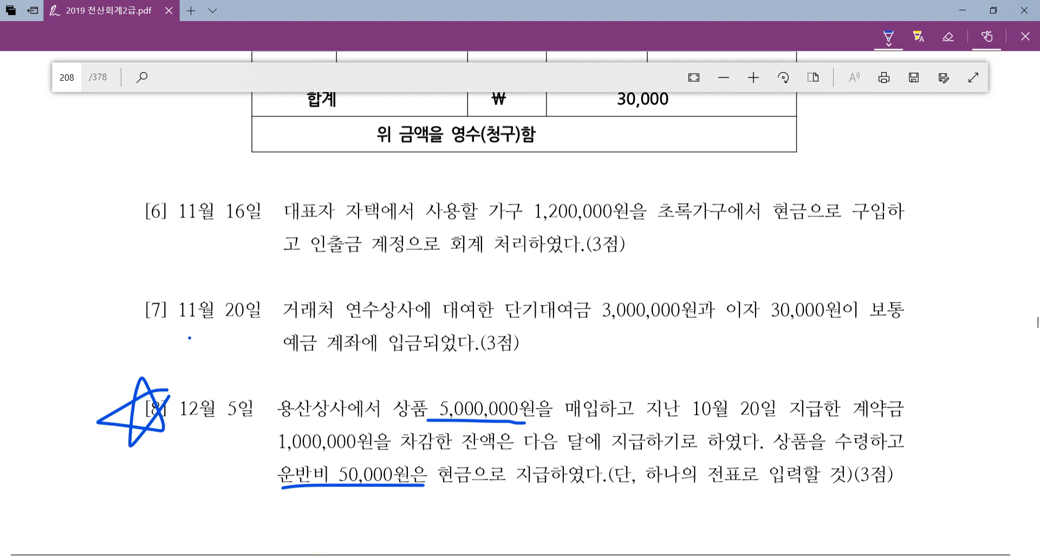
key(alt+Tab)
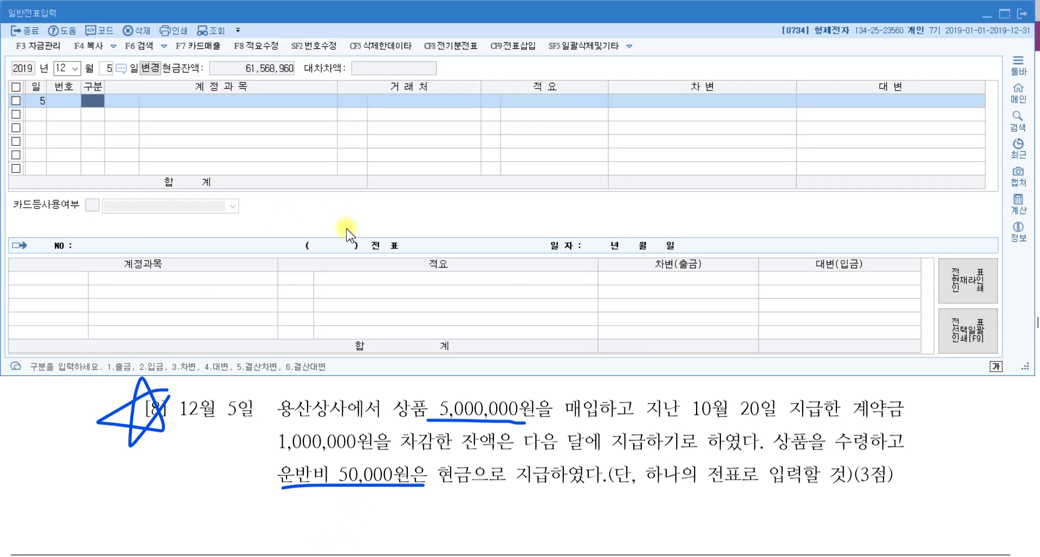
text(3146)
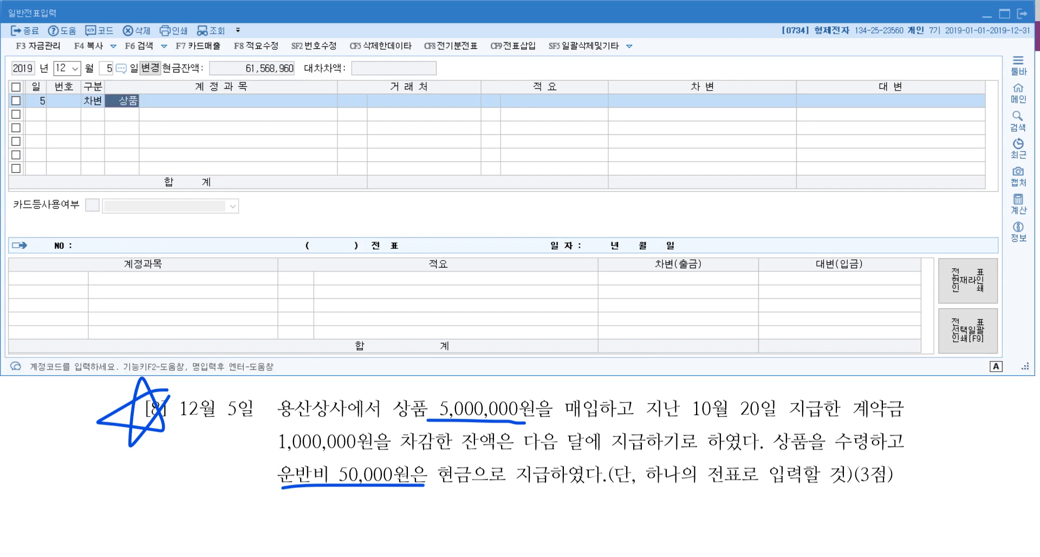
key(Return)
key(Return)
key(Return)
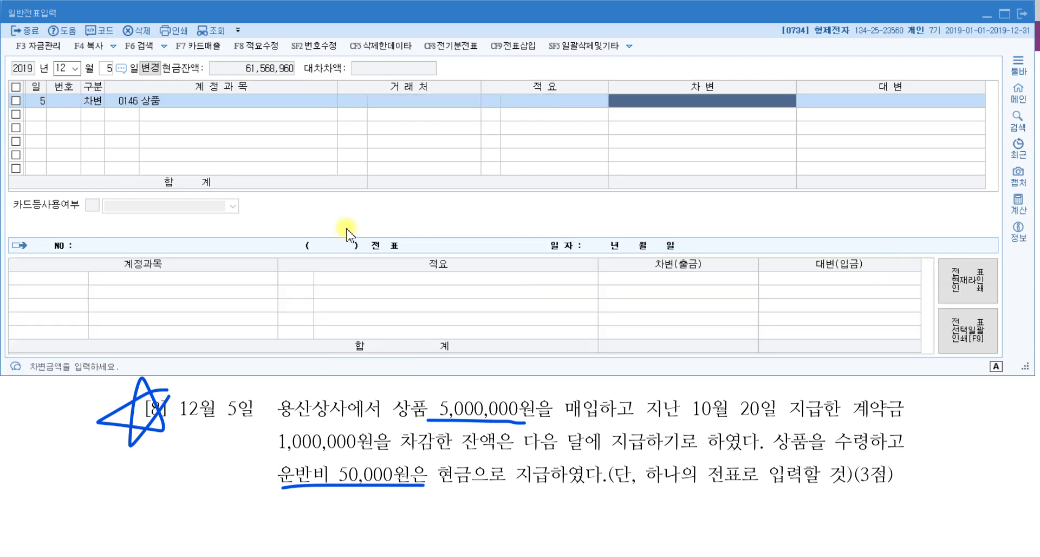
text(5050000)
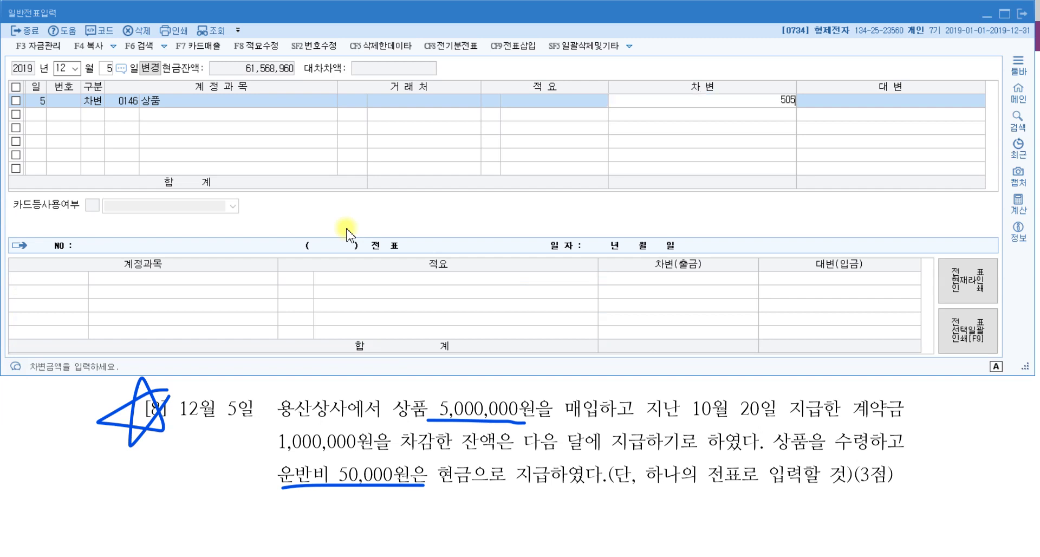
key(Return)
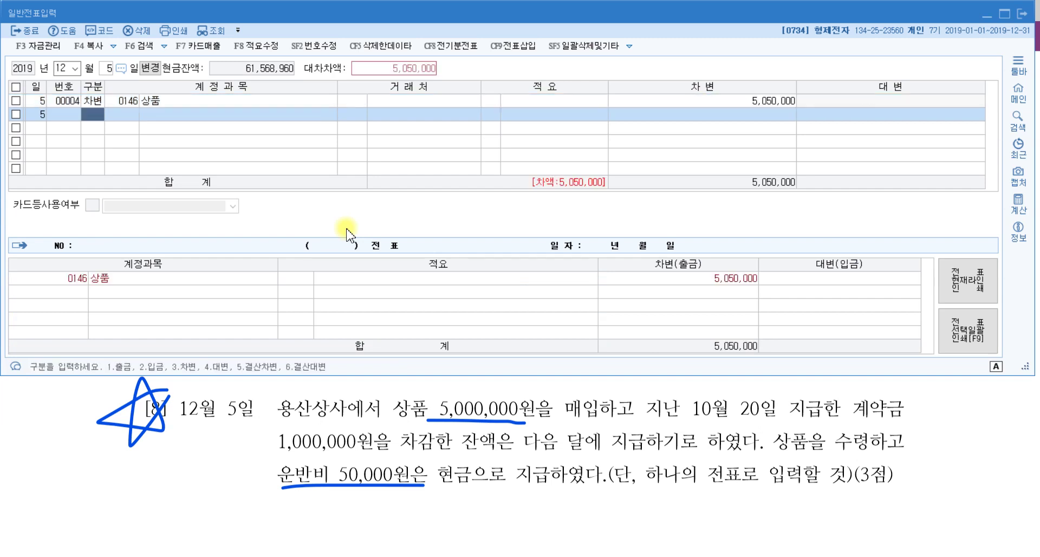
- Add a credit line for account 0131 선급금 with trading partner 용산상사 and an amount of 1,000,000
text(4)
key(Return)
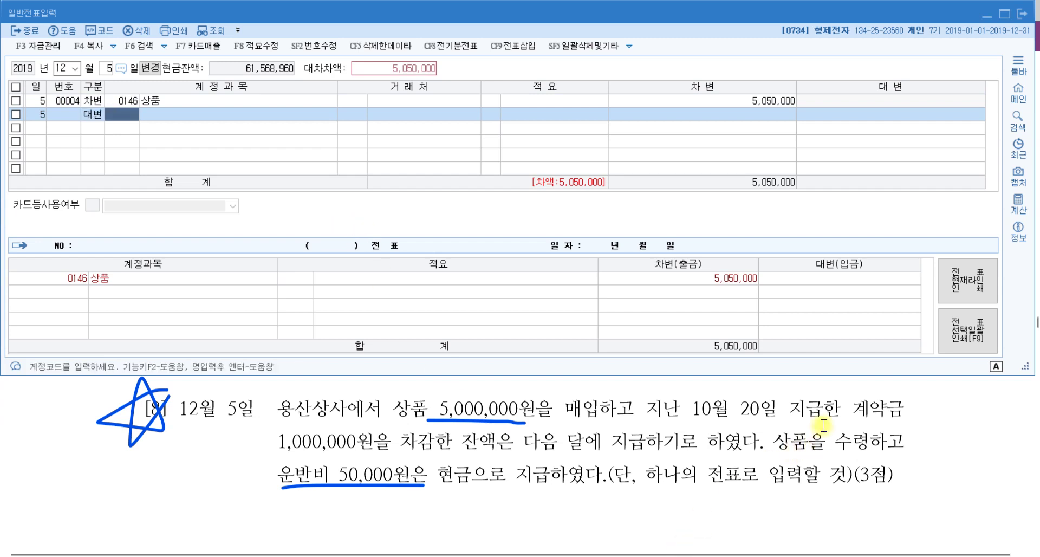
click(285, 449)
text(선급)
key(Return)
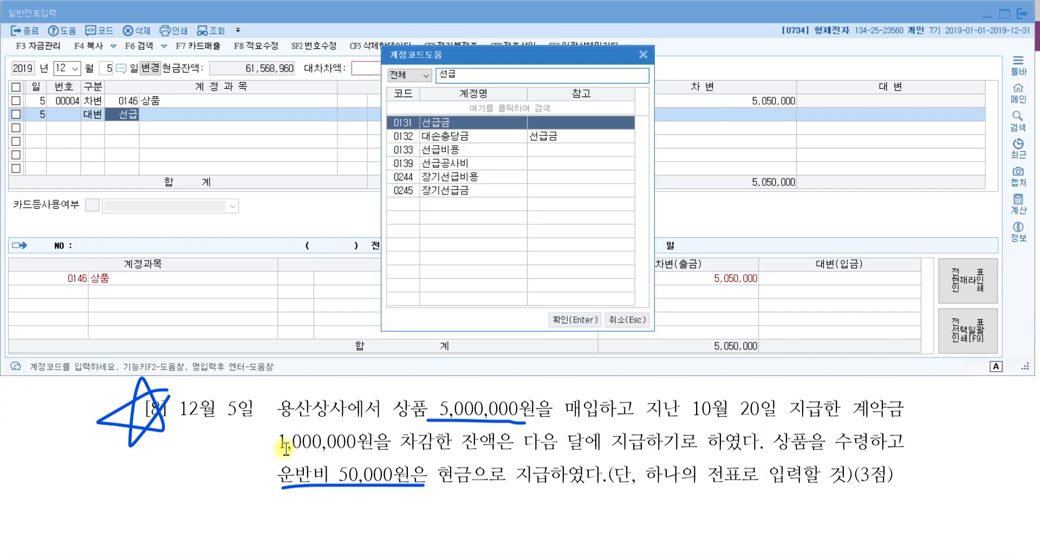
key(Return)
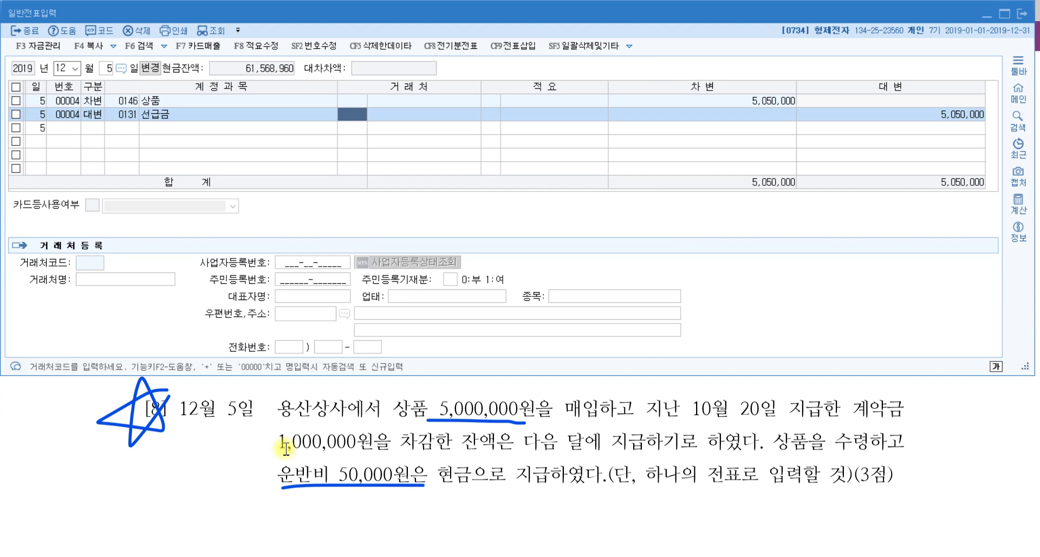
text(용산)
key(Return)
key(Return)
key(Return)
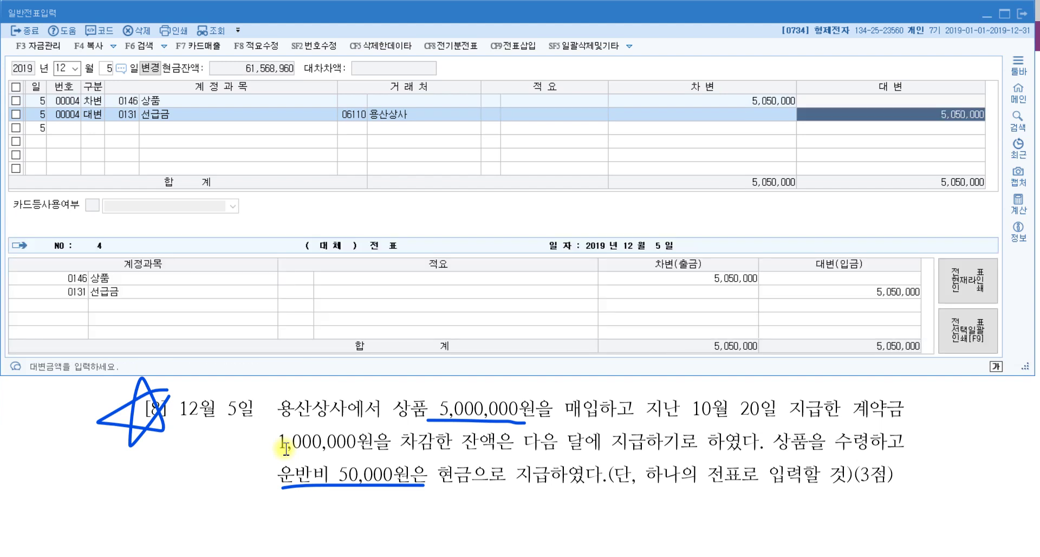
text(1000000)
key(Return)
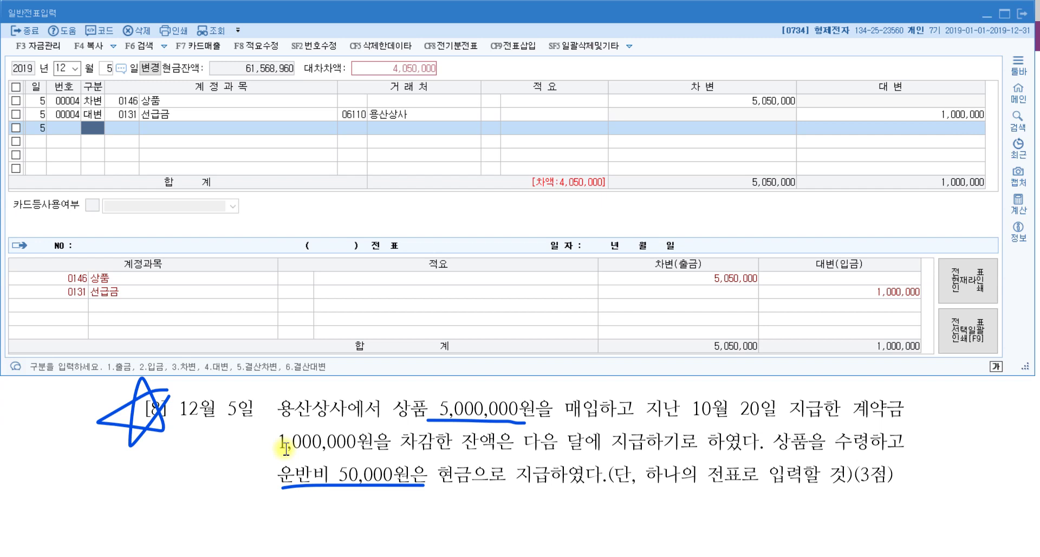
- Add another credit line to the December 5 voucher using account 0251 외상매입금
text(4)
key(Return)
text(외상)
key(Return)
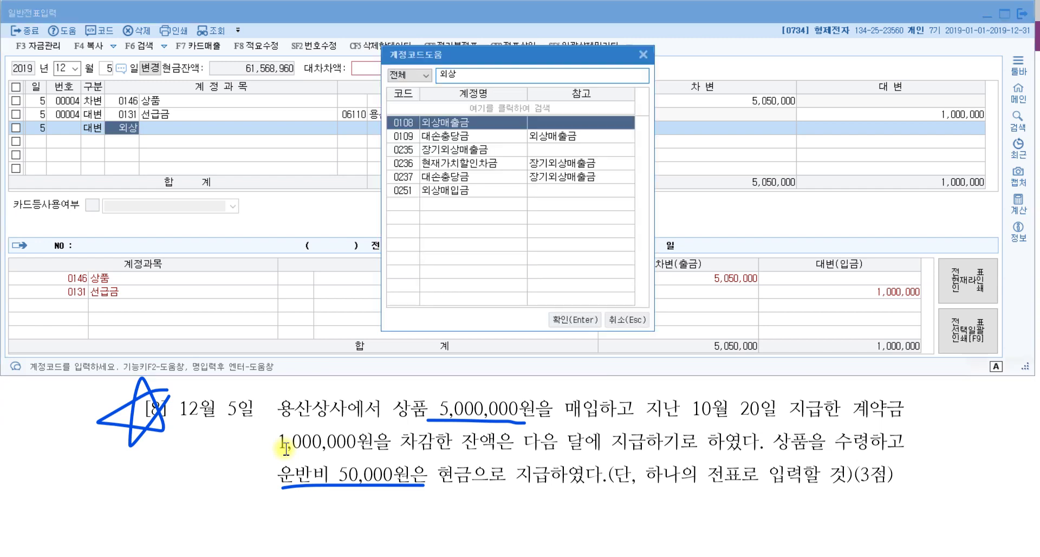
key(Down)
key(Down)
key(Down)
key(Down)
key(Down)
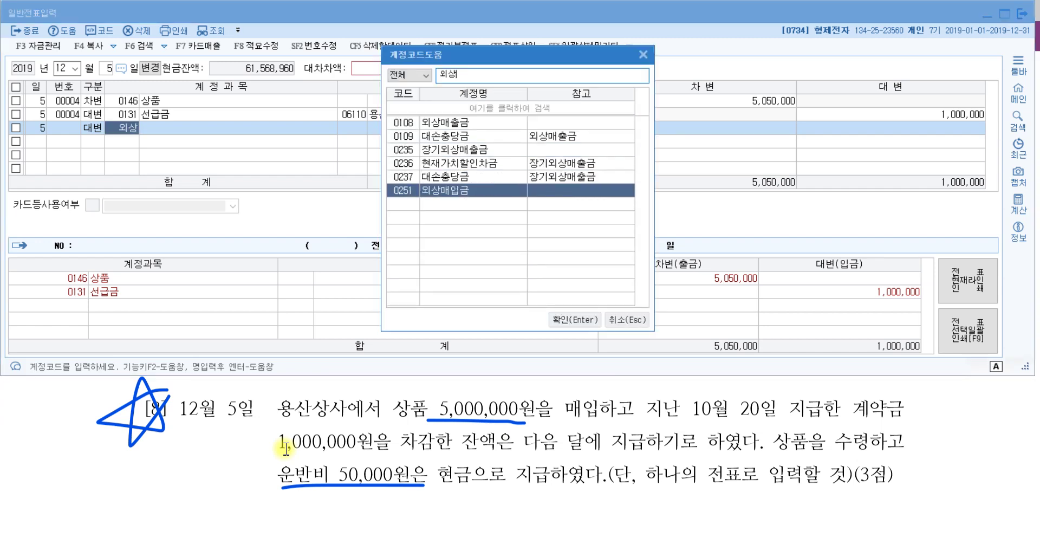
key(Return)
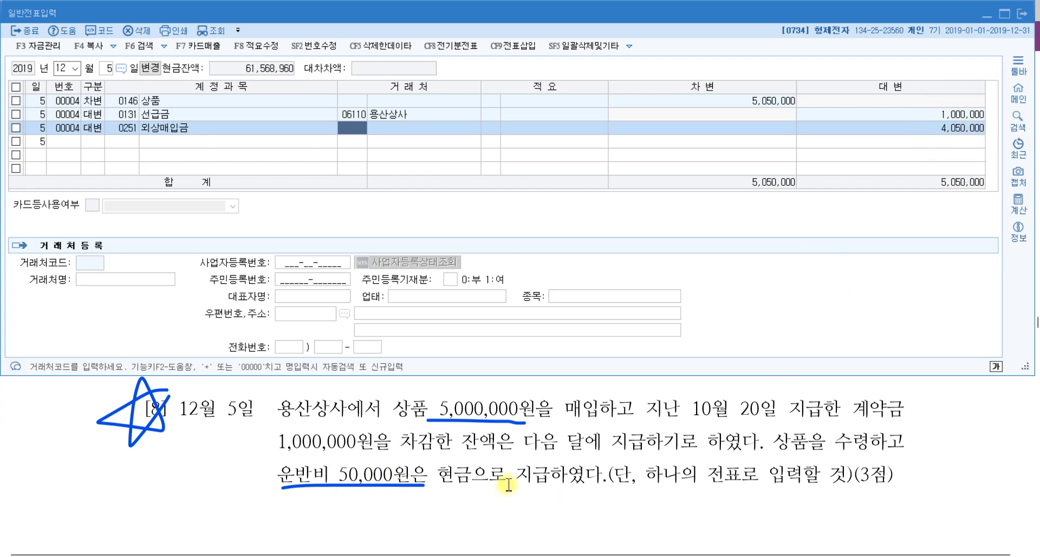
- Assign trading partner 용산상사 to the 외상매입금 line with a credit of 4,000,000, and start another credit line
click(968, 136)
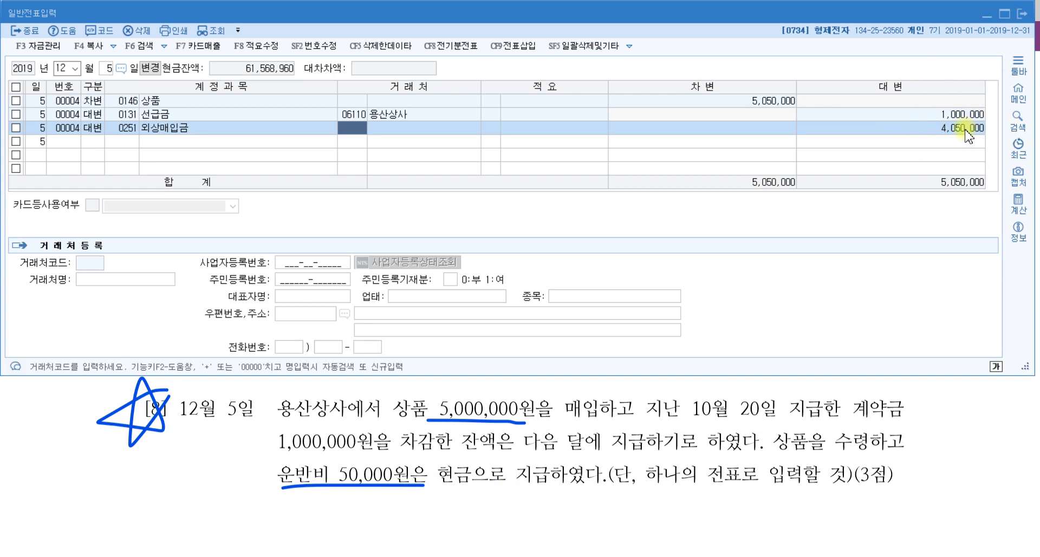
text(용산)
key(Return)
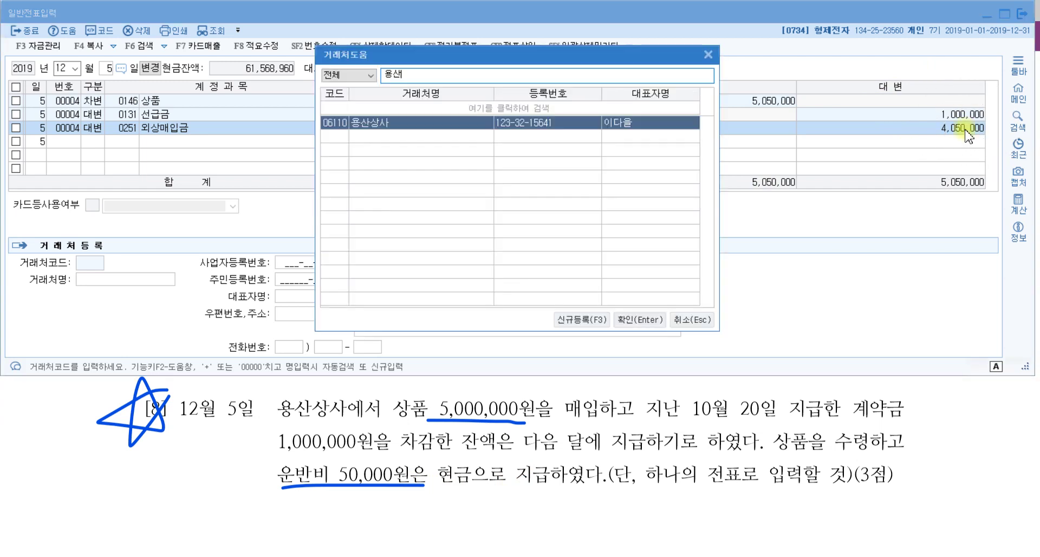
key(Return)
key(Return)
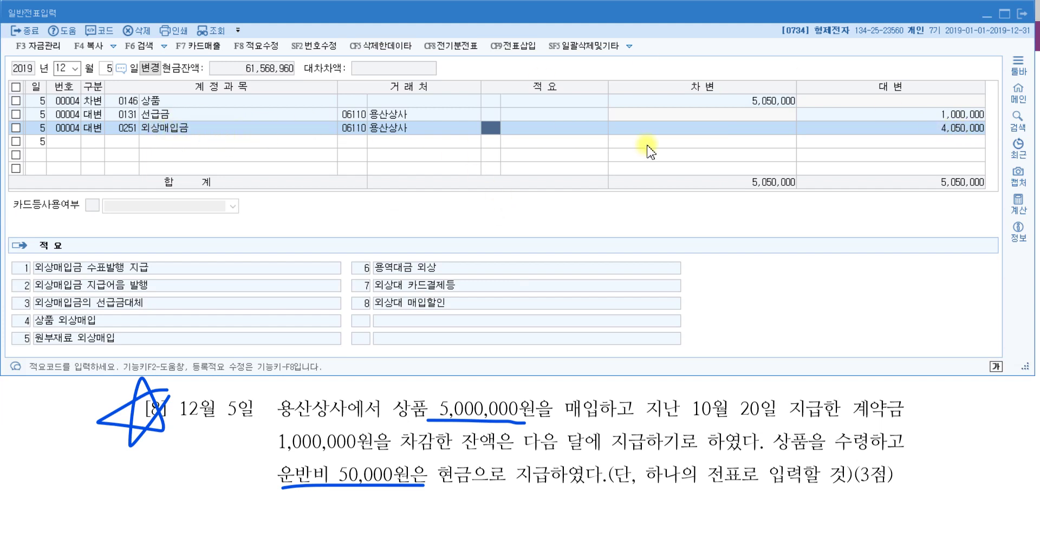
key(Return)
text(4000000)
key(Return)
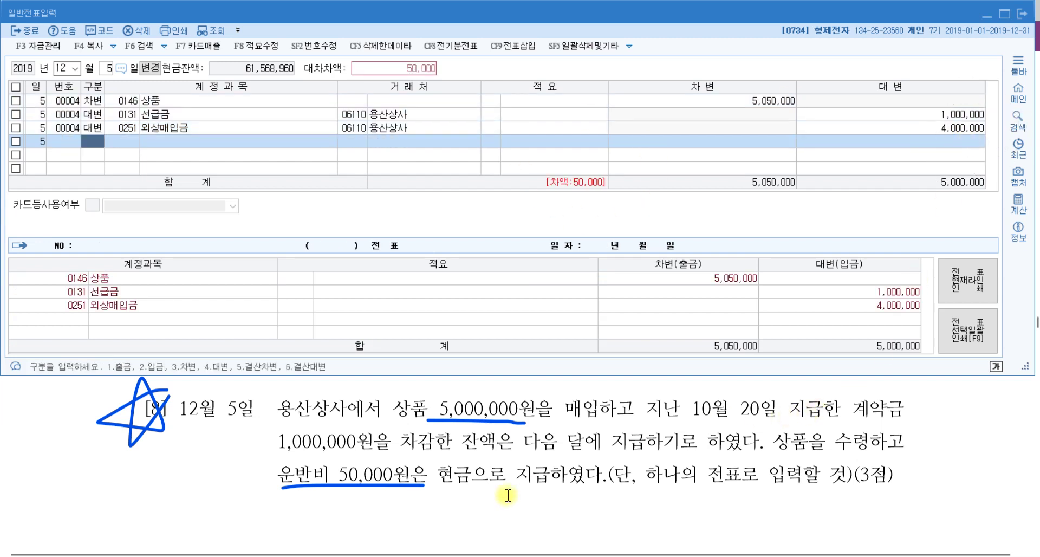
click(472, 486)
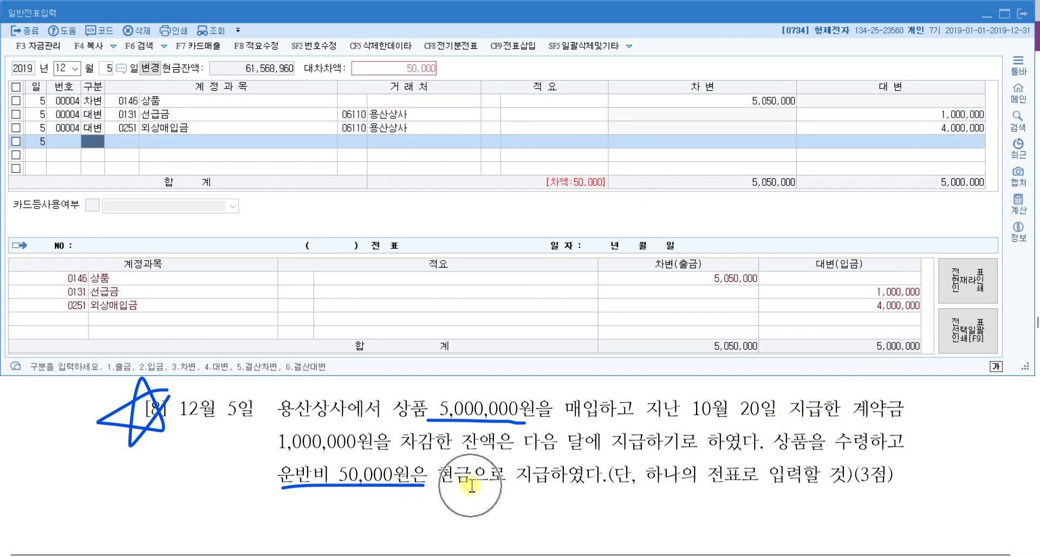
key(Return)
text(운반)
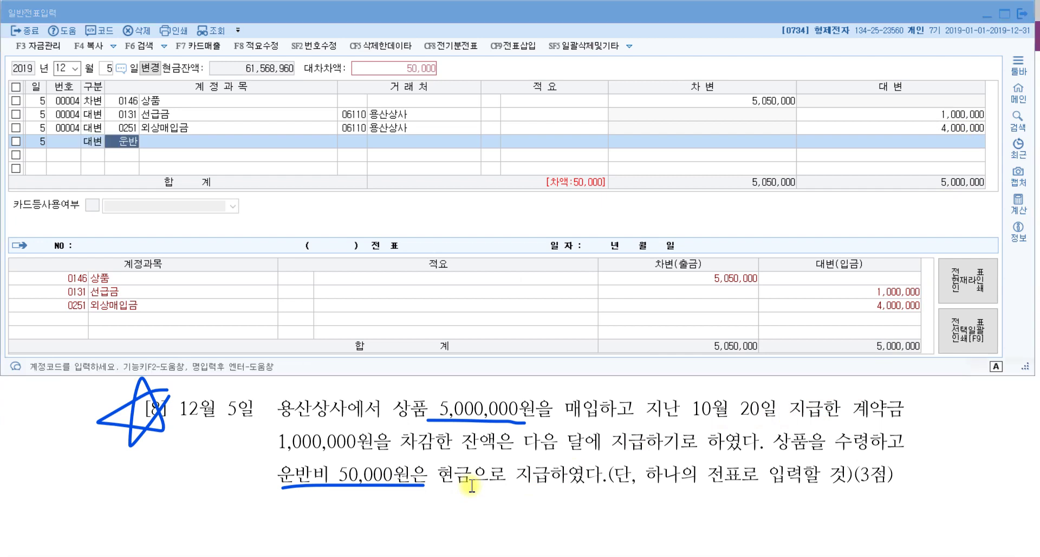
key(Return)
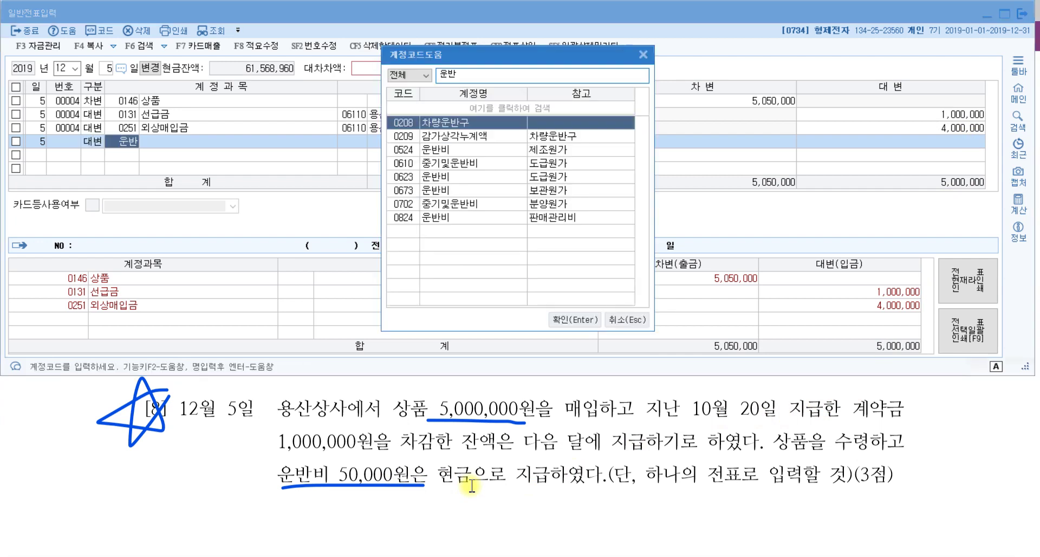
key(Down)
key(Down)
key(Down)
key(Down)
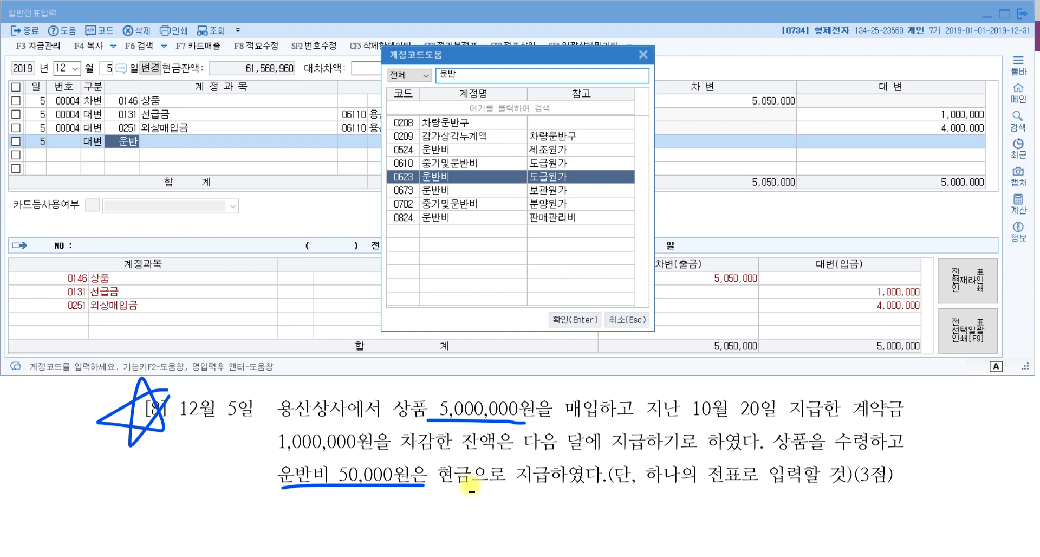
key(Escape)
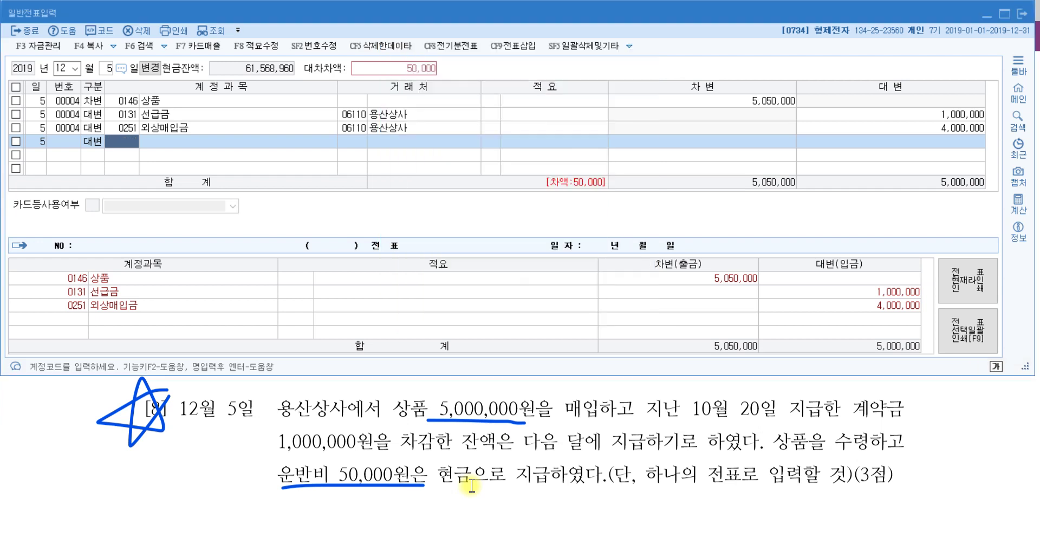
- Set the new credit line's account to 0101 현금, accepting the balancing amount of 50,000
text(101)
key(Return)
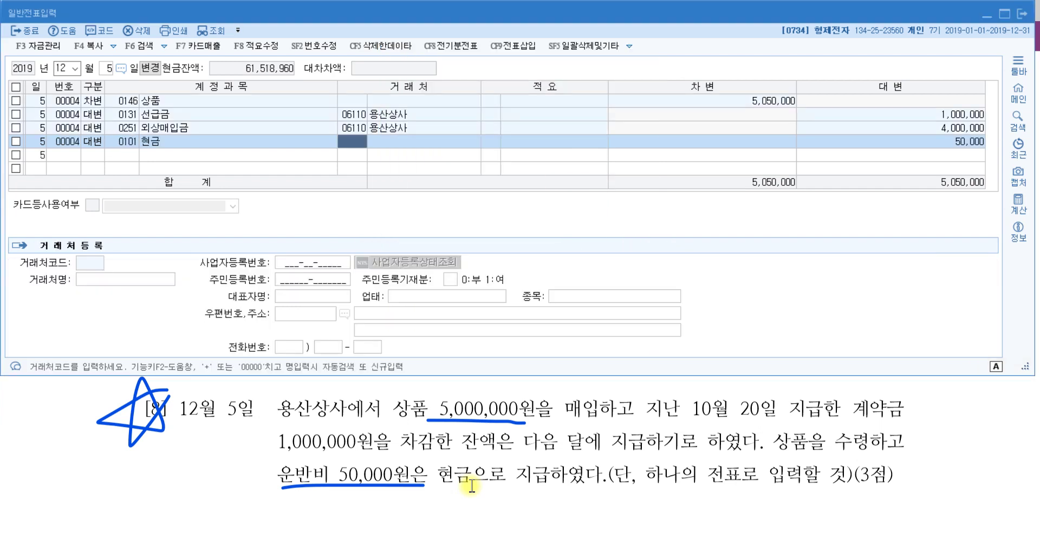
key(Return)
key(Return)
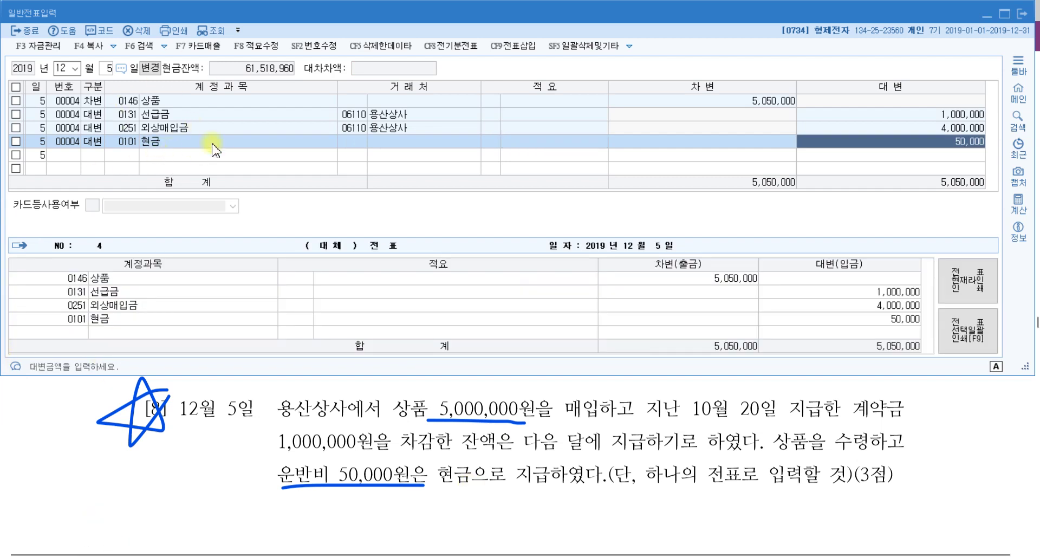
- Switch to the exam PDF and read the voucher-correction items for September 11 and 13 in 문제5
click(594, 460)
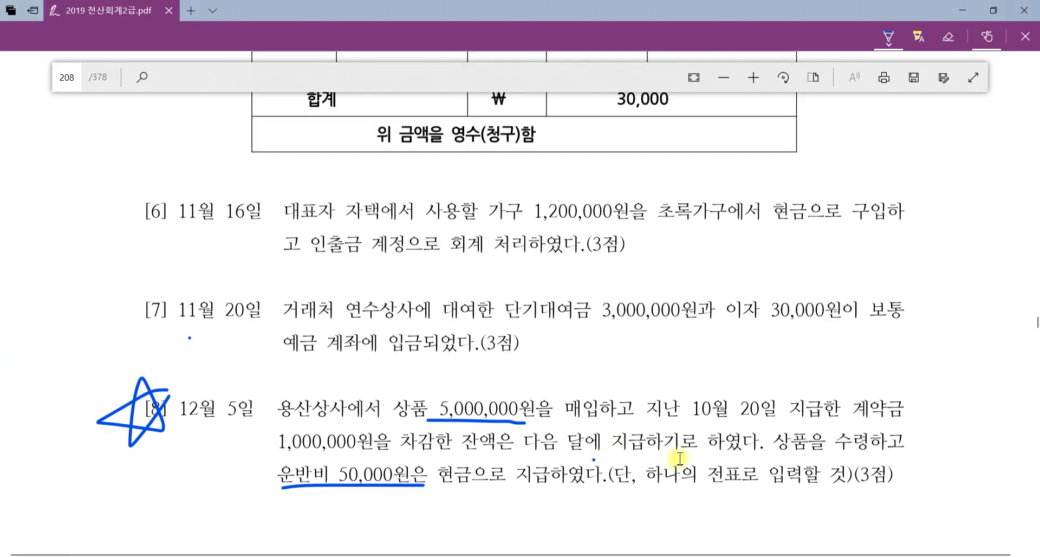
scroll(679, 458, down, 10)
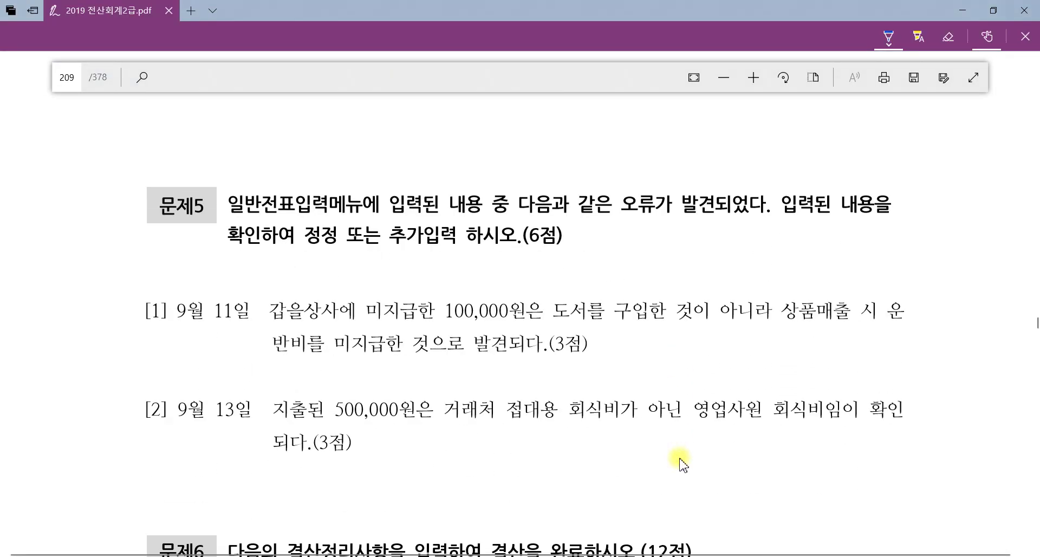
scroll(679, 458, down, 1)
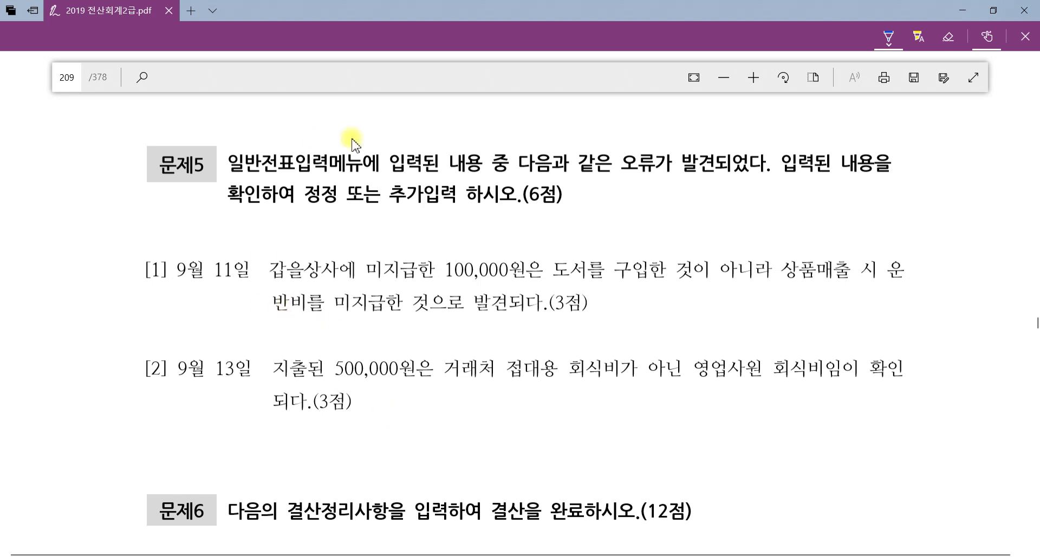
click(329, 168)
click(381, 204)
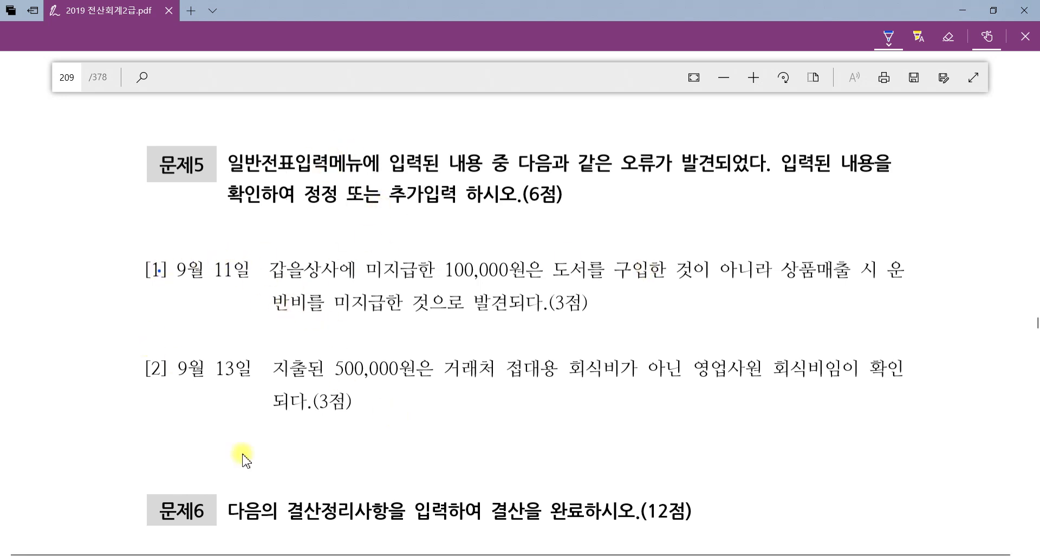
click(239, 358)
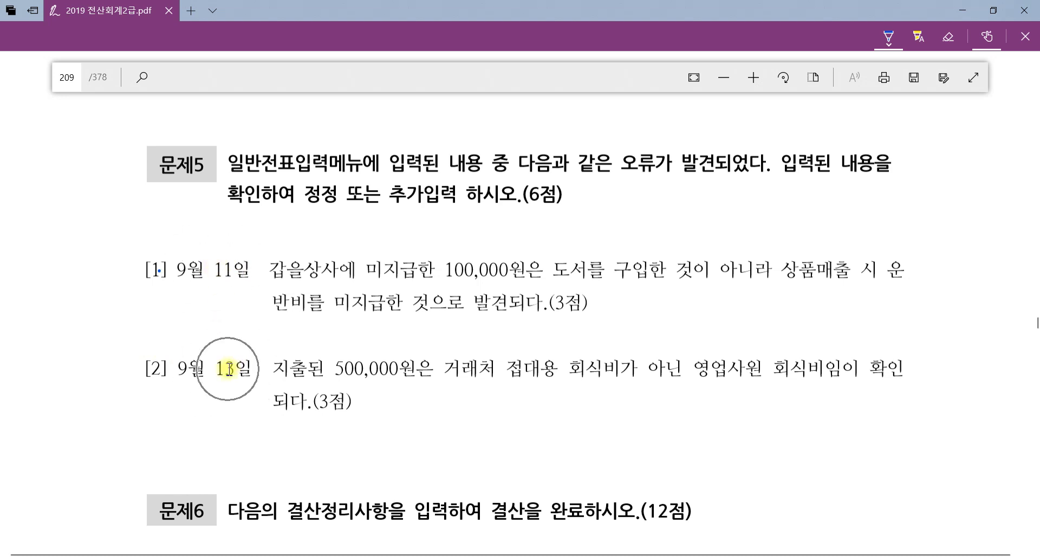
- Return to 일반전표입력, load the vouchers for September 11, and check the 도서인쇄비 and 미지급금 lines
key(alt+Tab)
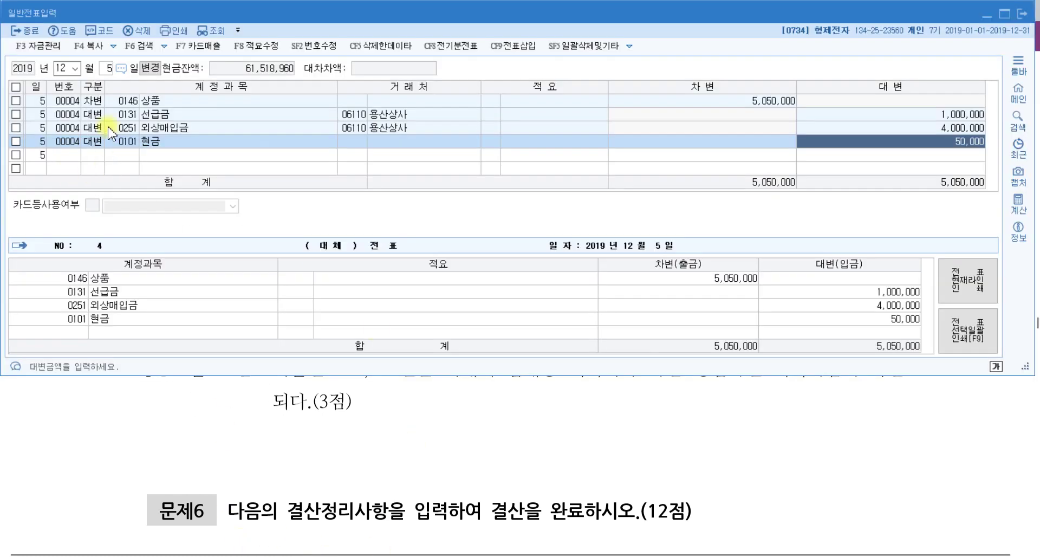
key(Escape)
key(shift+Tab)
text(09)
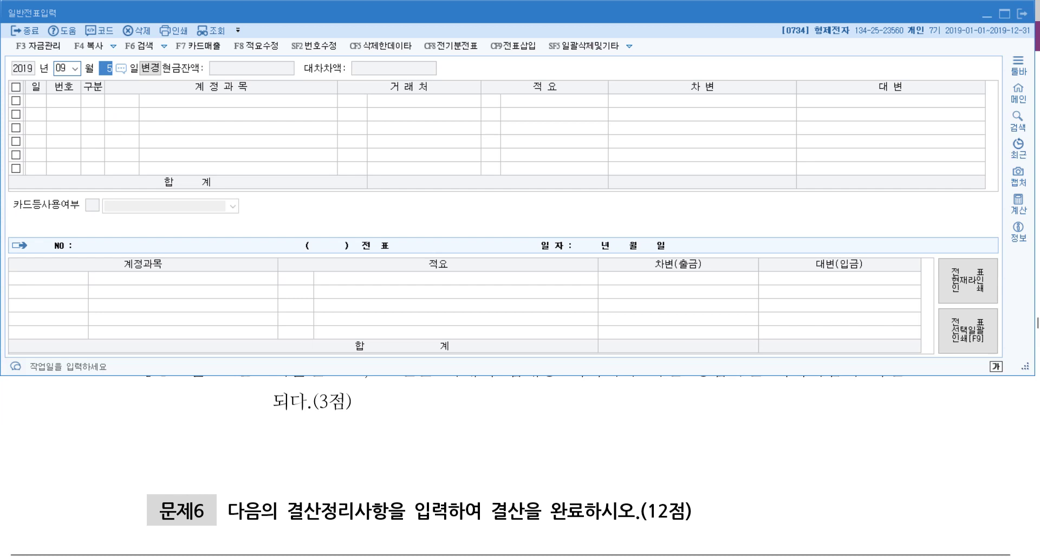
text(11)
key(Return)
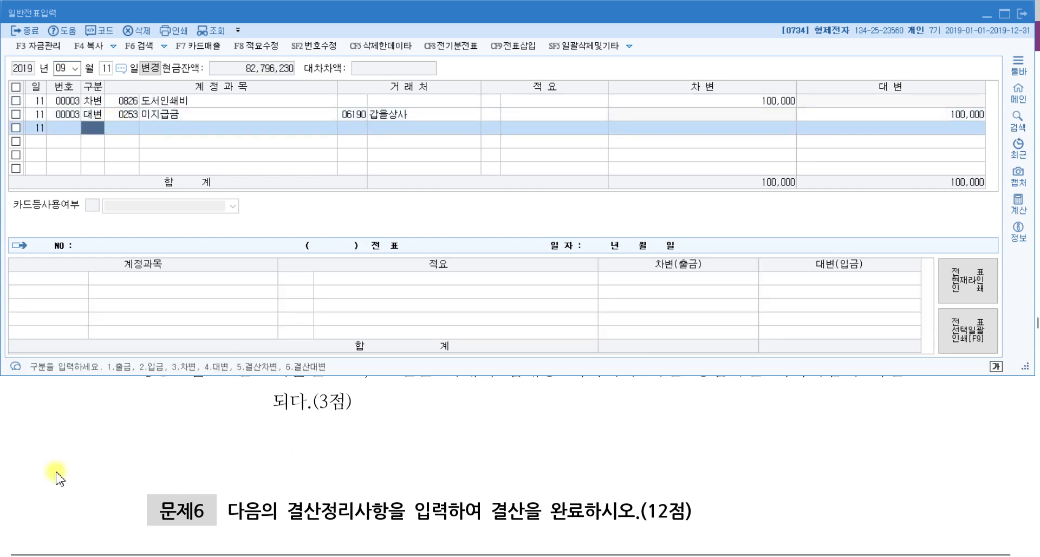
click(130, 100)
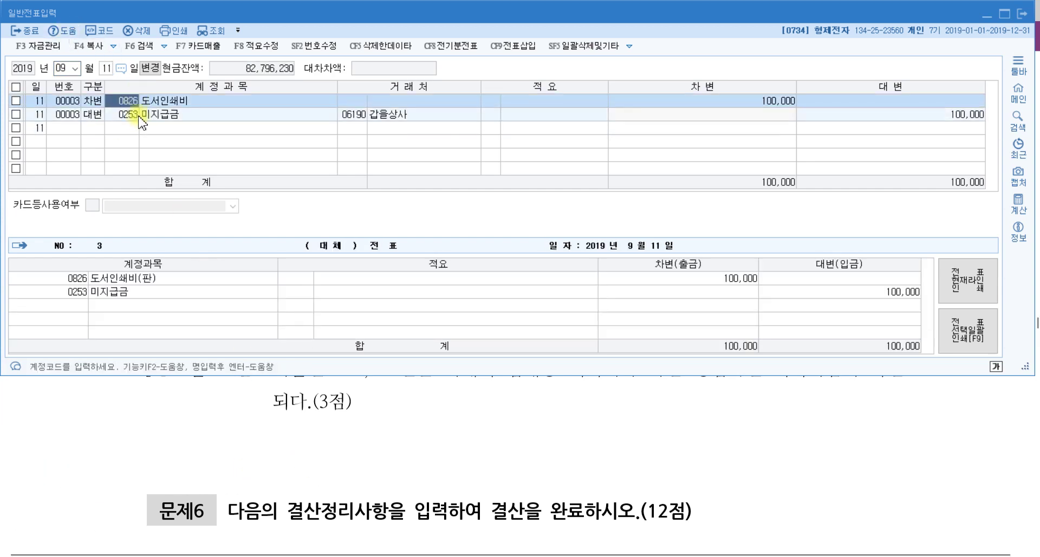
click(133, 114)
- In the exam PDF, underline the first clause of 문제5 item [1] about 갑을상사's unpaid 100,000원 book purchase
click(290, 420)
drag(272, 268, 766, 274)
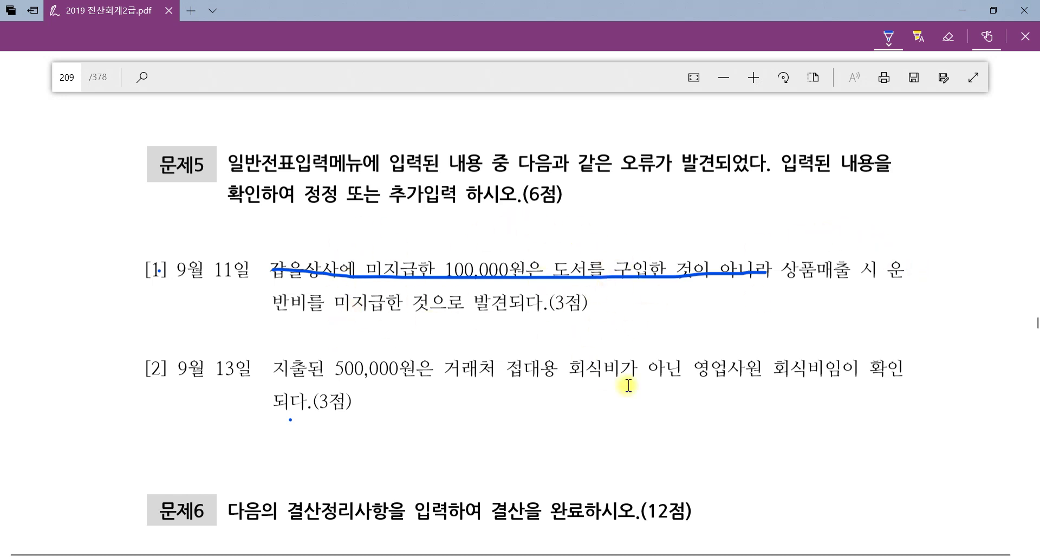
- Circle 매출 in 문제5 item [1] of the exam PDF and switch back to 일반전표입력
mouse_move(831, 289)
mouse_down()
mouse_move(820, 282)
mouse_move(856, 267)
mouse_move(839, 289)
mouse_up()
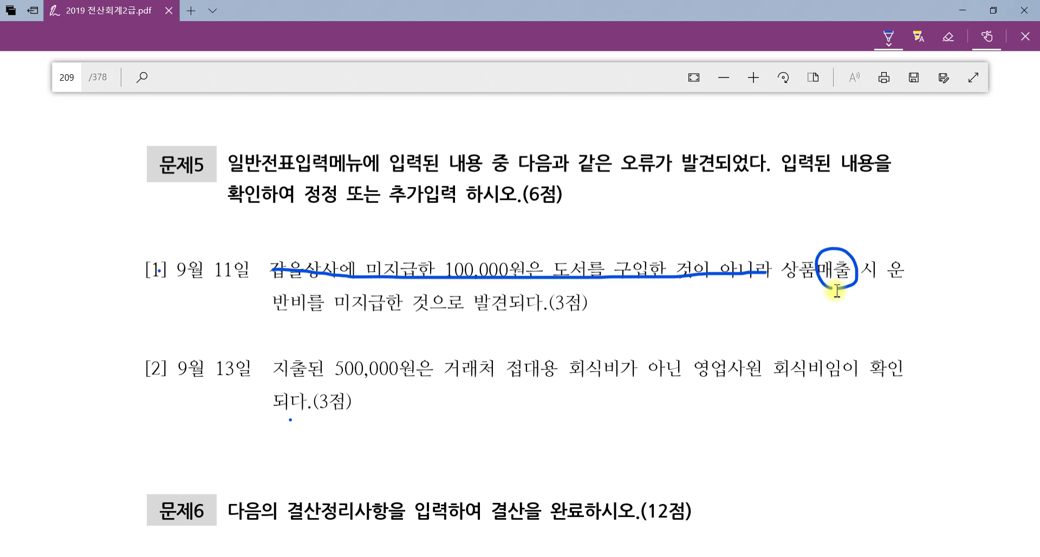
key(alt+Tab)
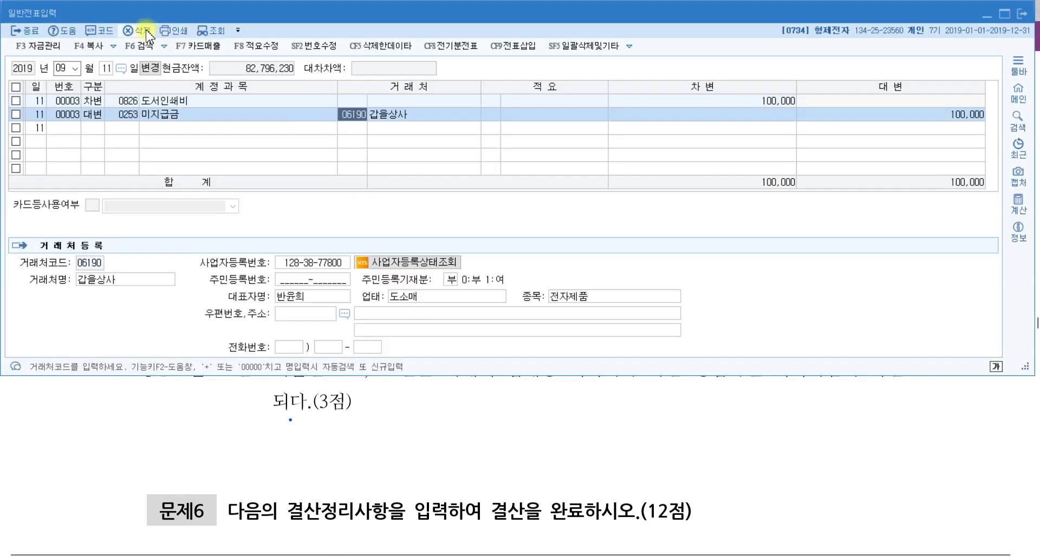
- Change the debit account of the September 11 voucher to 0824 운반비 (판매관리비)
click(129, 103)
text(운반)
key(Return)
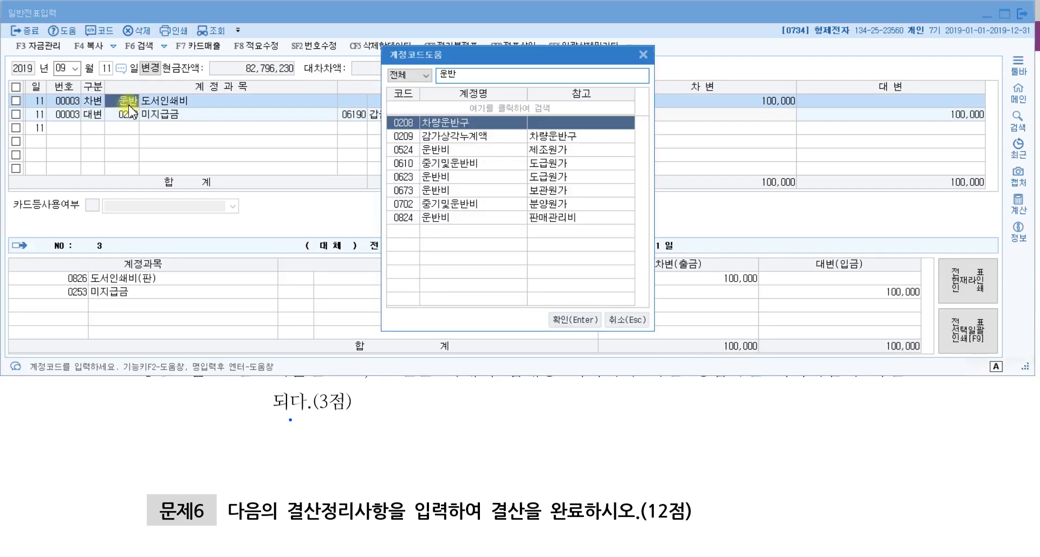
key(Down)
key(Down)
key(Down)
key(Down)
key(Down)
key(Down)
key(Down)
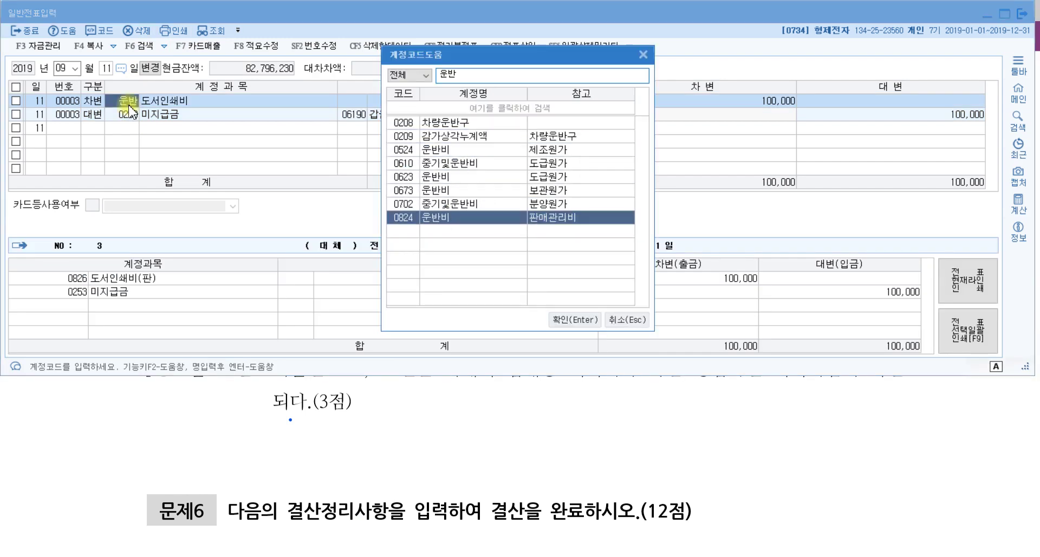
key(Return)
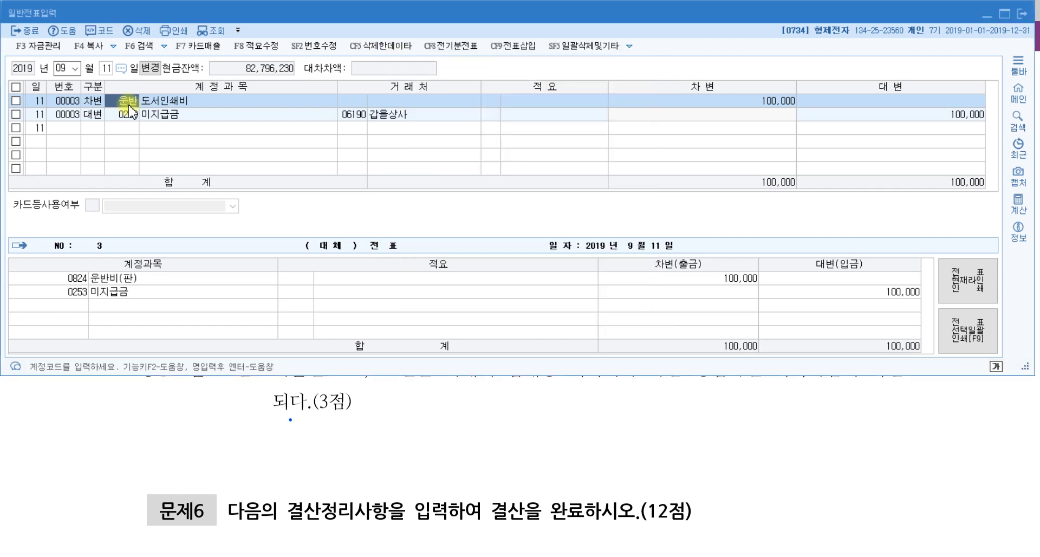
- Check the September 11 voucher's 운반비 and 미지급금 lines against 문제5 item [1] in the exam PDF
click(456, 456)
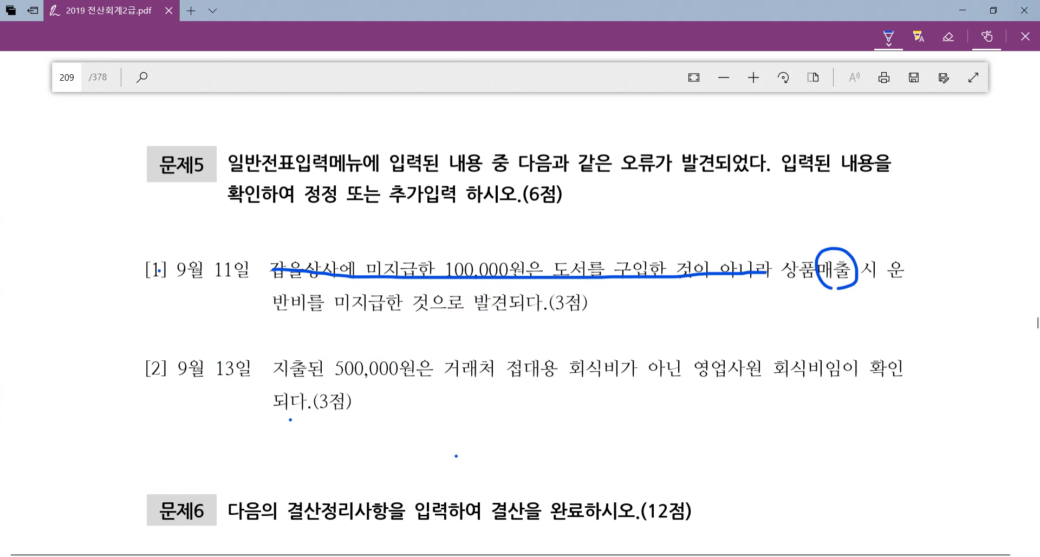
key(alt+Tab)
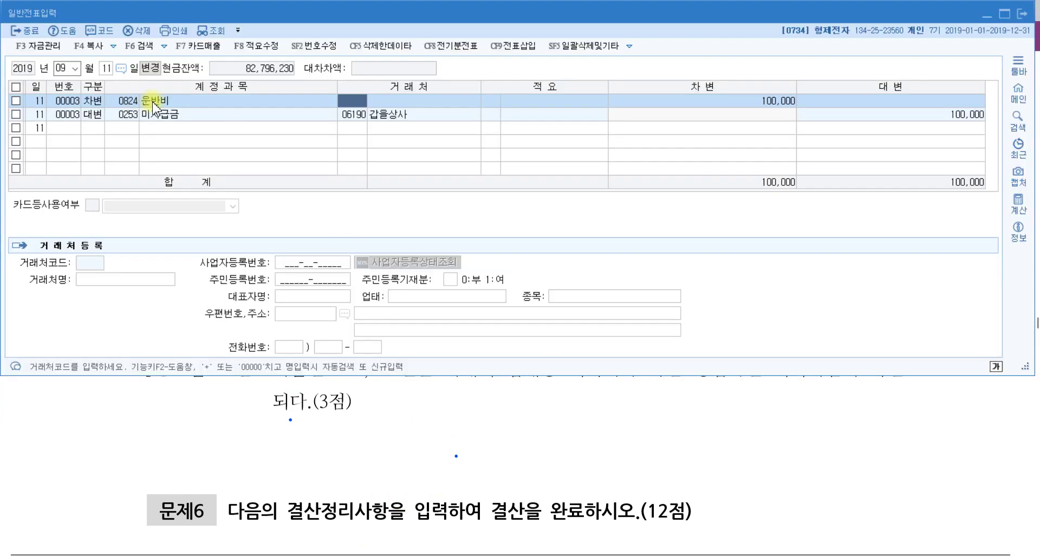
click(129, 115)
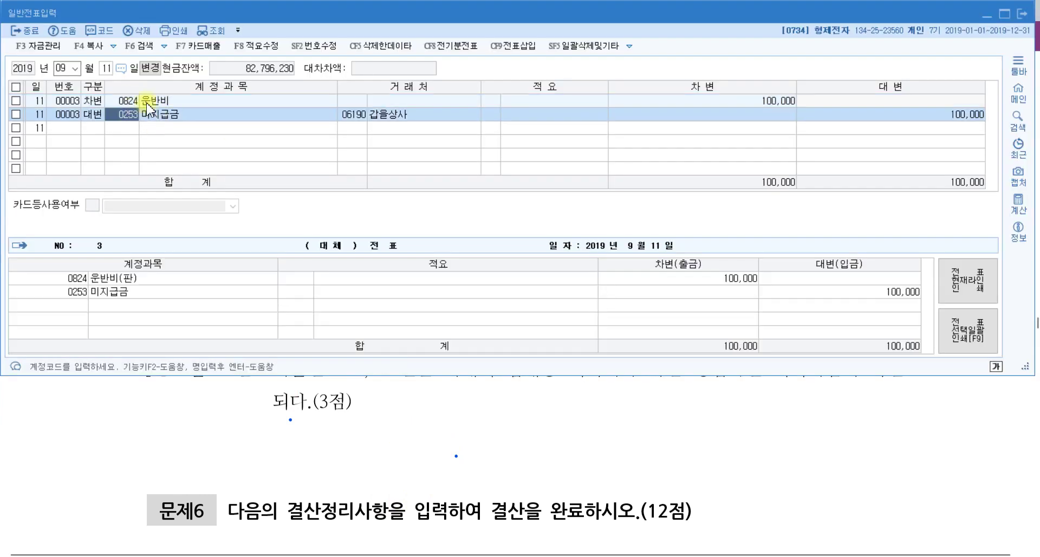
click(661, 478)
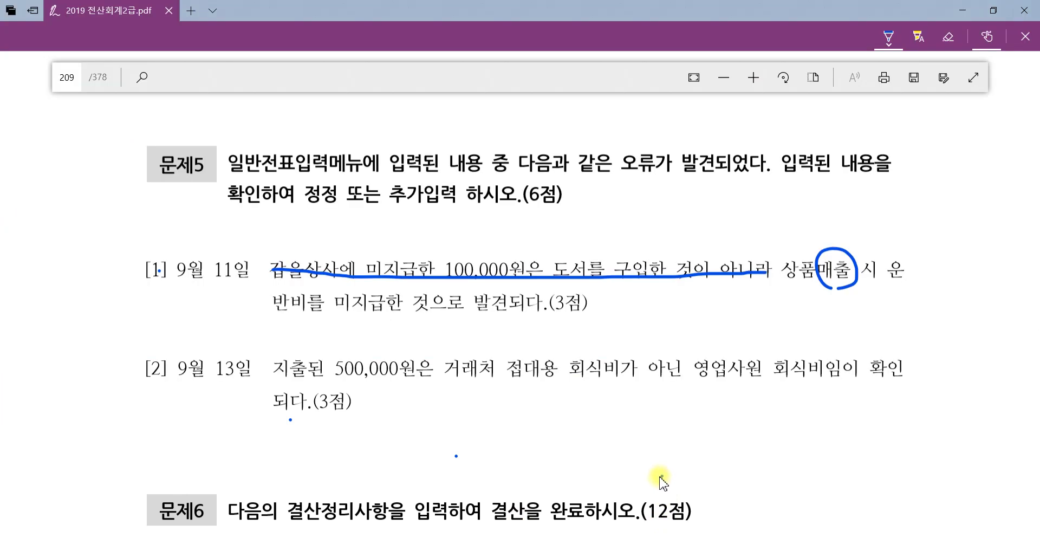
click(662, 477)
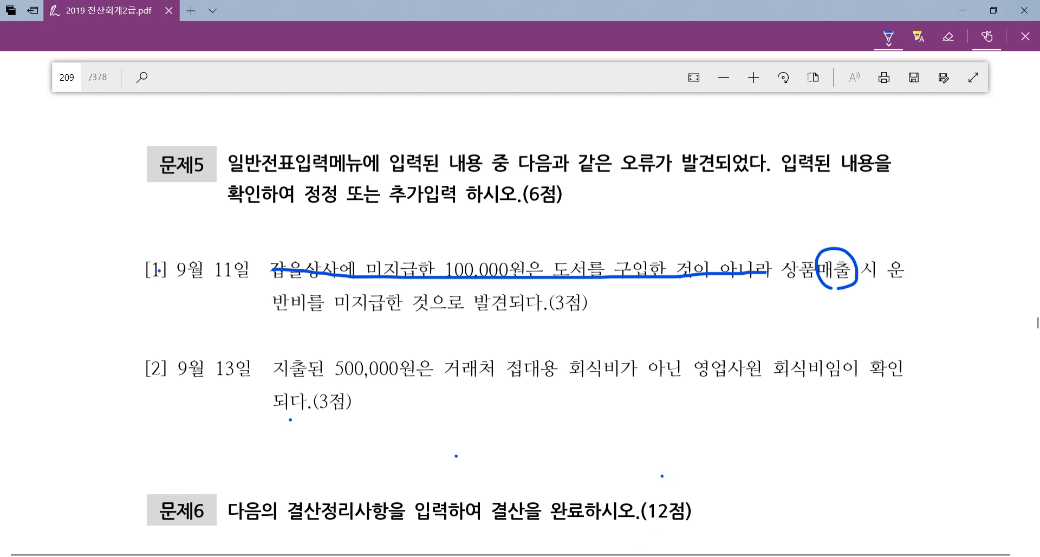
key(alt+Tab)
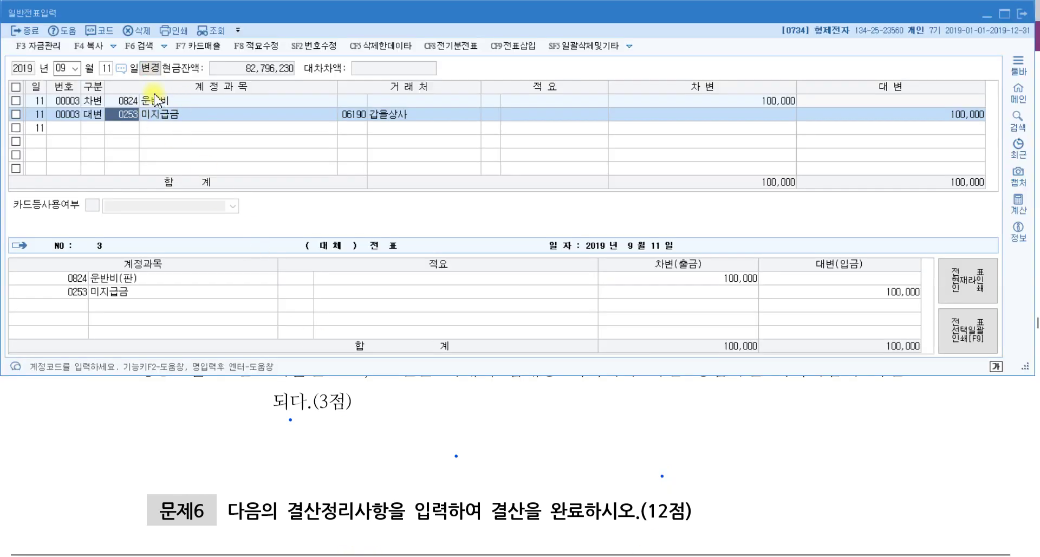
- In the exam PDF, strike through 접대용 회식비 and underline 영업사원 회식비임이 in 문제5 item [2]
click(453, 472)
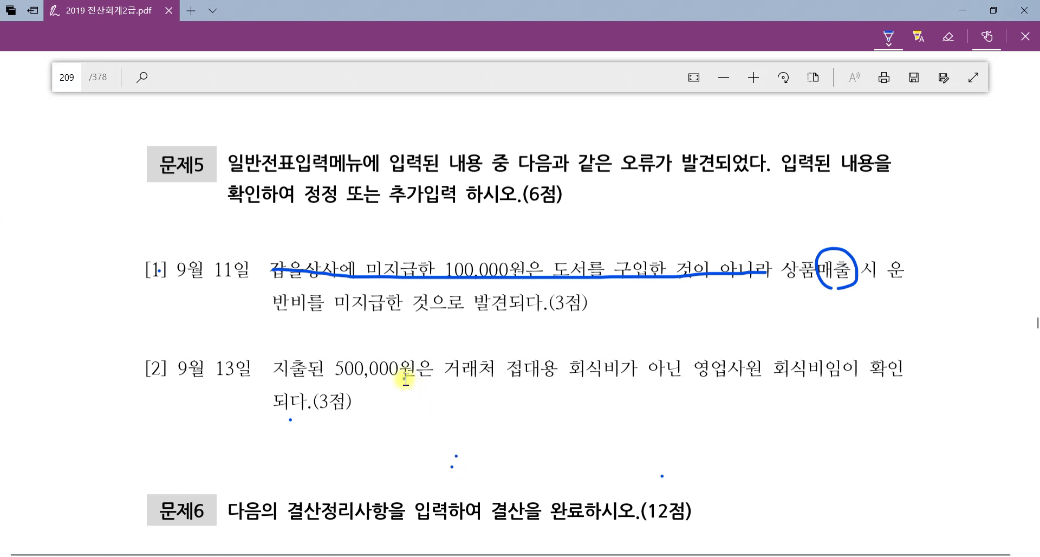
click(511, 373)
drag(509, 372, 629, 372)
drag(699, 379, 870, 379)
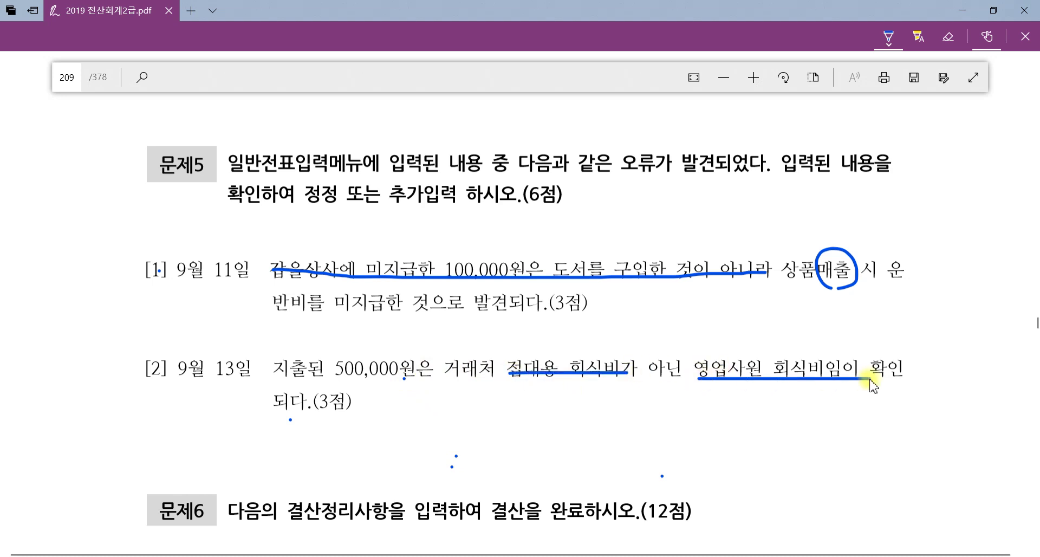
- Return to 일반전표입력, load the vouchers for September 13, and check the 접대비 and 현금 lines
key(alt+Tab)
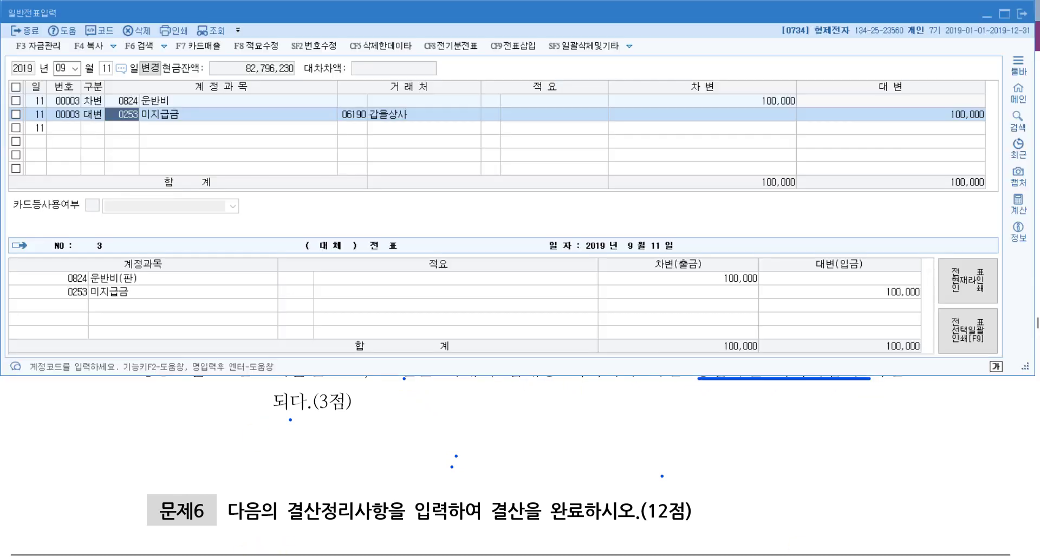
click(106, 68)
text(13)
key(Return)
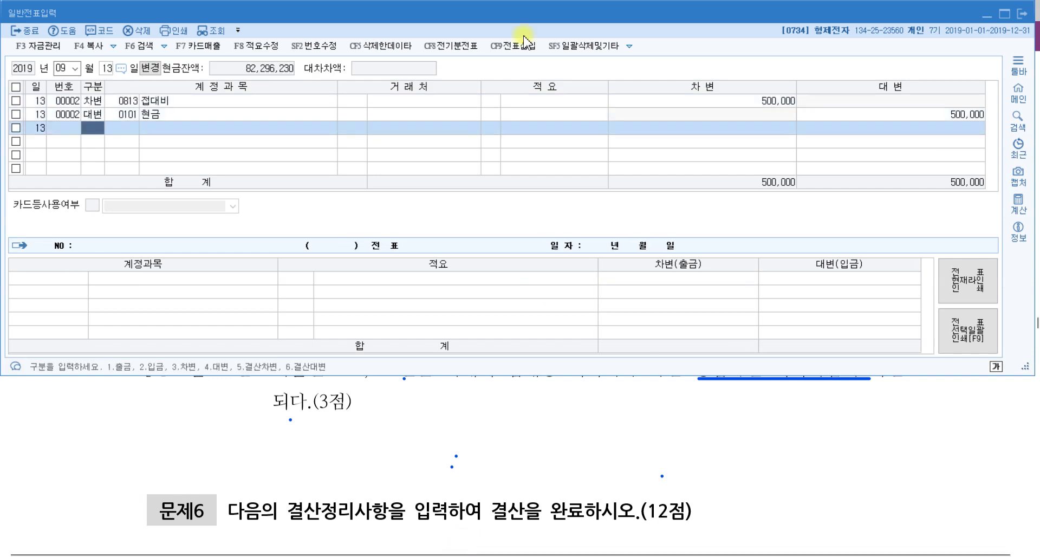
click(944, 115)
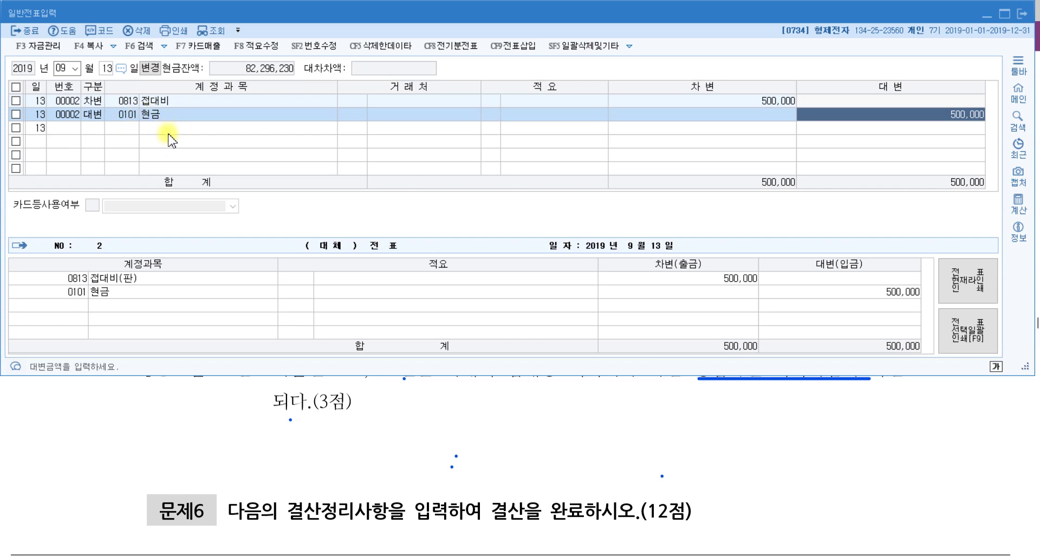
click(122, 101)
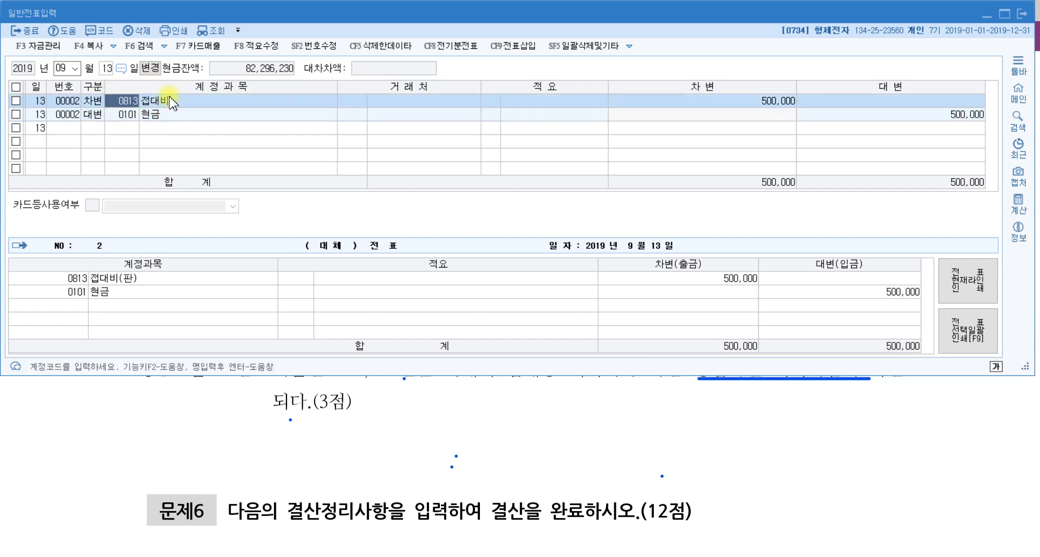
- Underline the 영업사원 회식비 phrase in 문제5 item [2] once more in the exam PDF, and return to 일반전표입력
click(570, 394)
drag(669, 379, 888, 373)
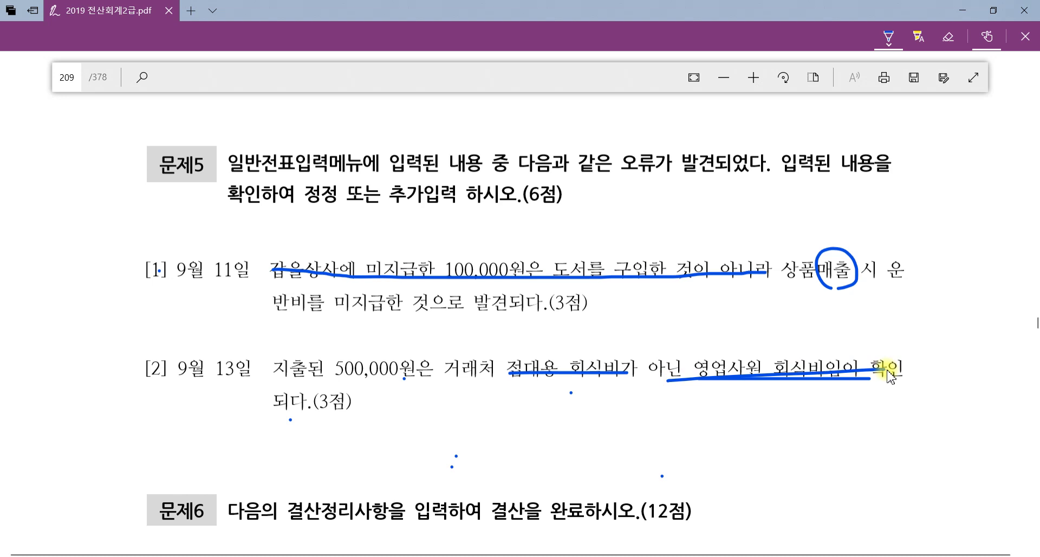
key(alt+Tab)
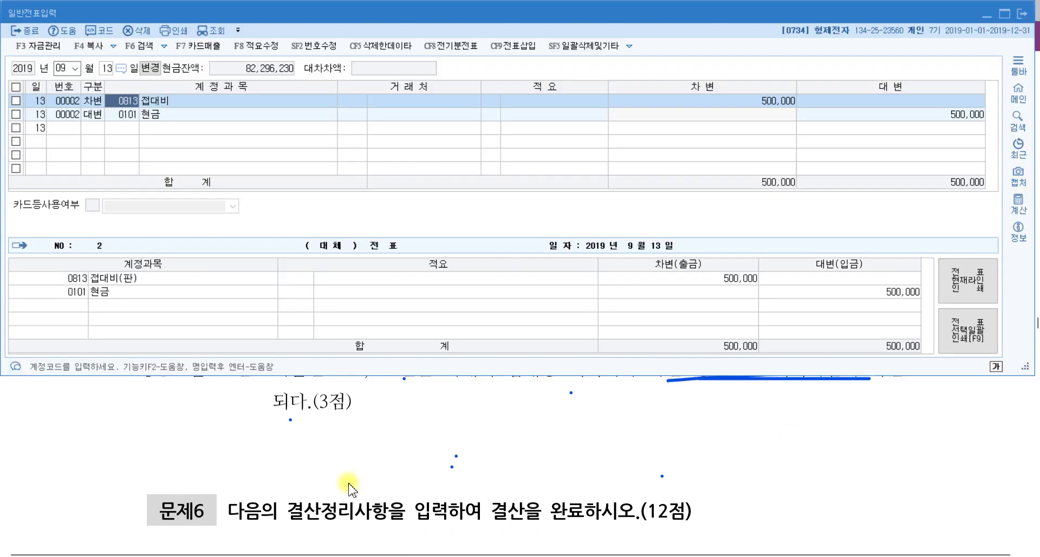
- Change the debit account of the September 13 voucher to 0811 복리후생비 (판매관리비)
click(133, 104)
text(복리)
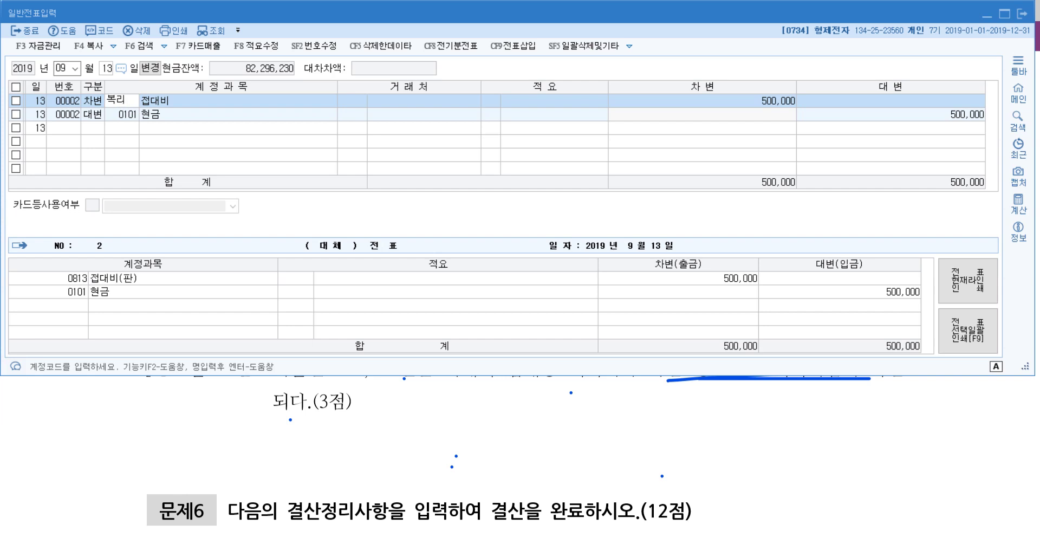
key(Return)
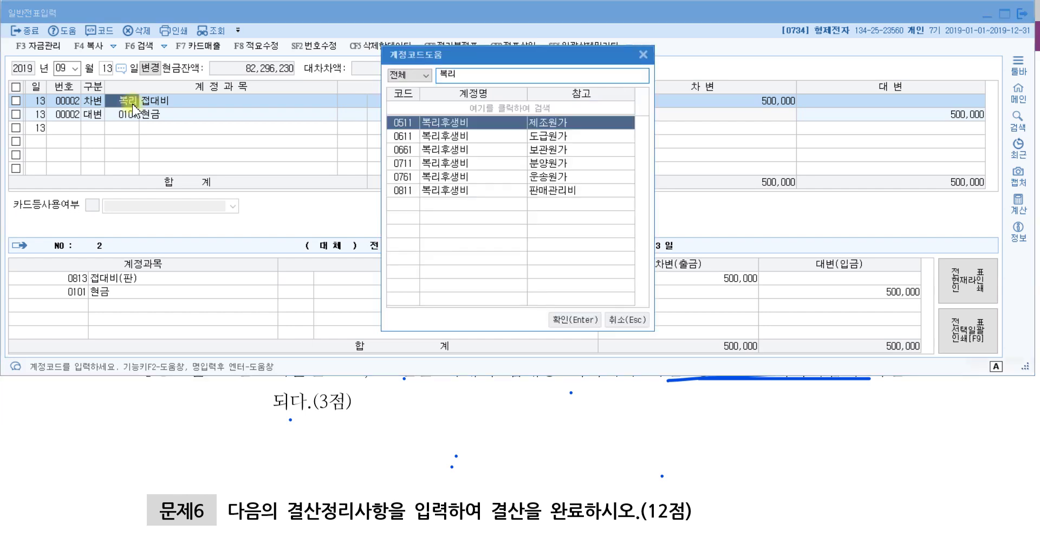
key(Down)
key(Down)
key(Down)
key(Down)
key(Down)
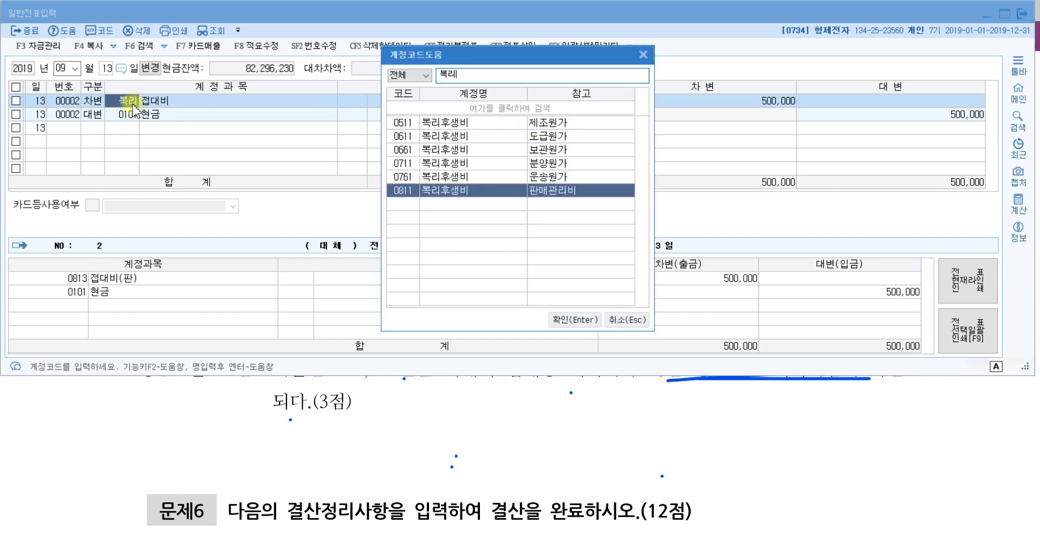
key(Return)
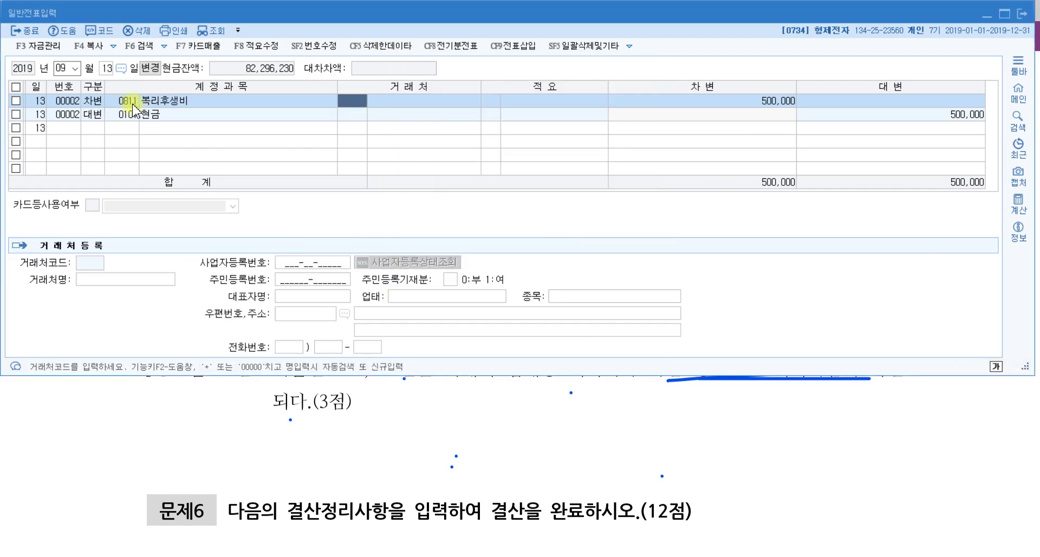
- Switch to the exam PDF and read the closing-adjustment items [1] to [4] in 문제6
click(496, 460)
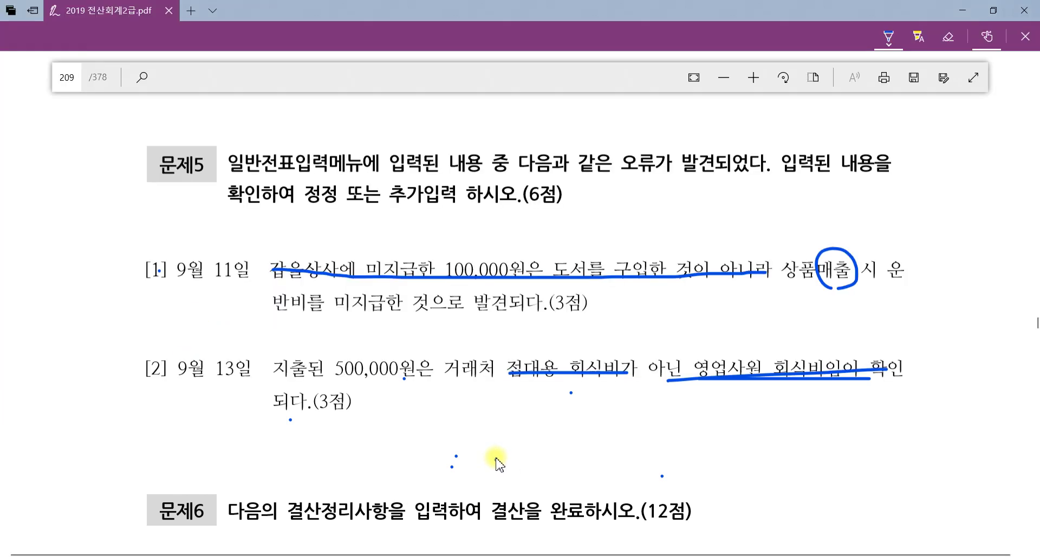
scroll(412, 358, down, 7)
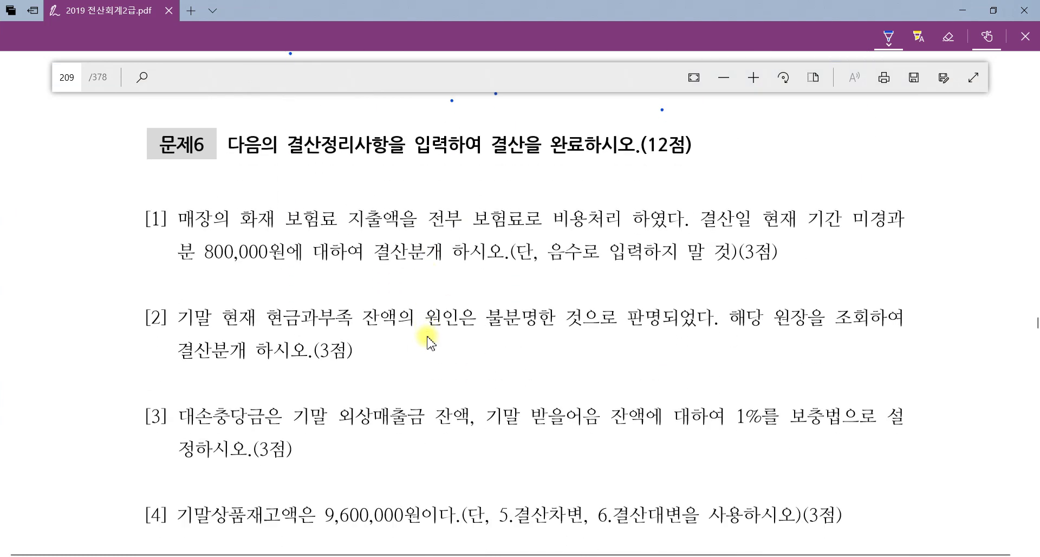
scroll(409, 361, down, 1)
scroll(409, 361, up, 1)
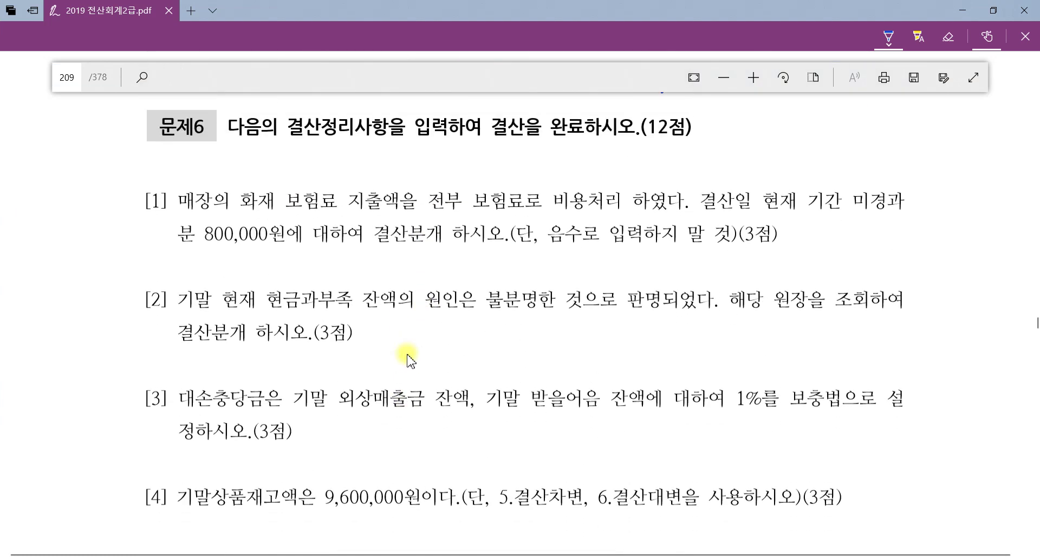
scroll(410, 360, down, 1)
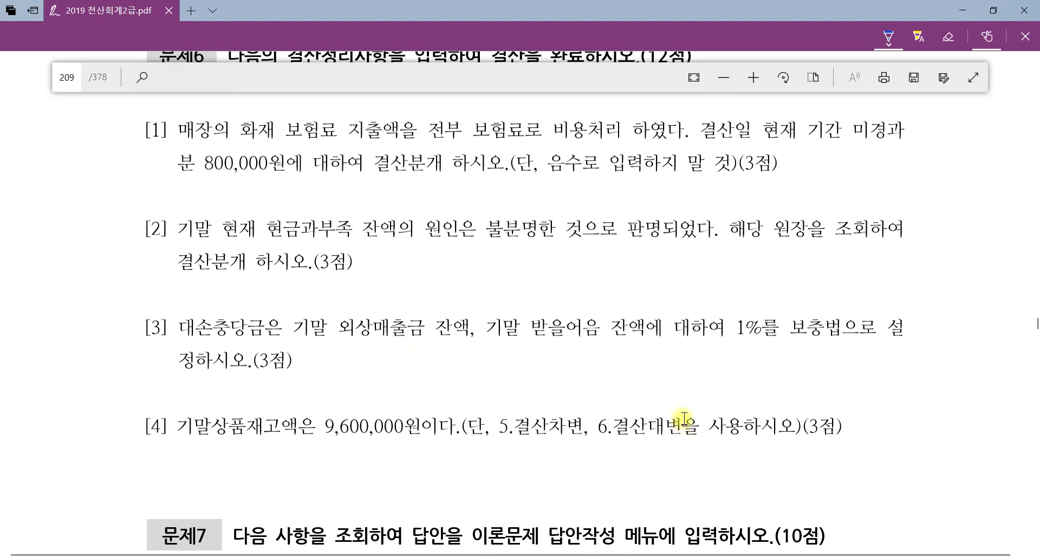
- Switch to the Paint note on the closing order and review the 자동분개 items 기말재고액, 대손 and 감가
key(alt+Tab)
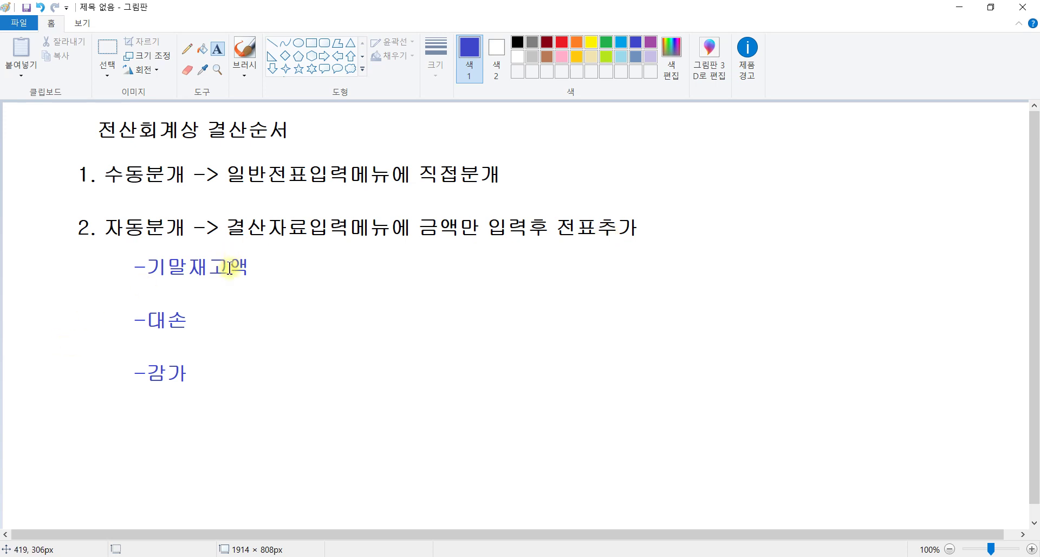
click(213, 316)
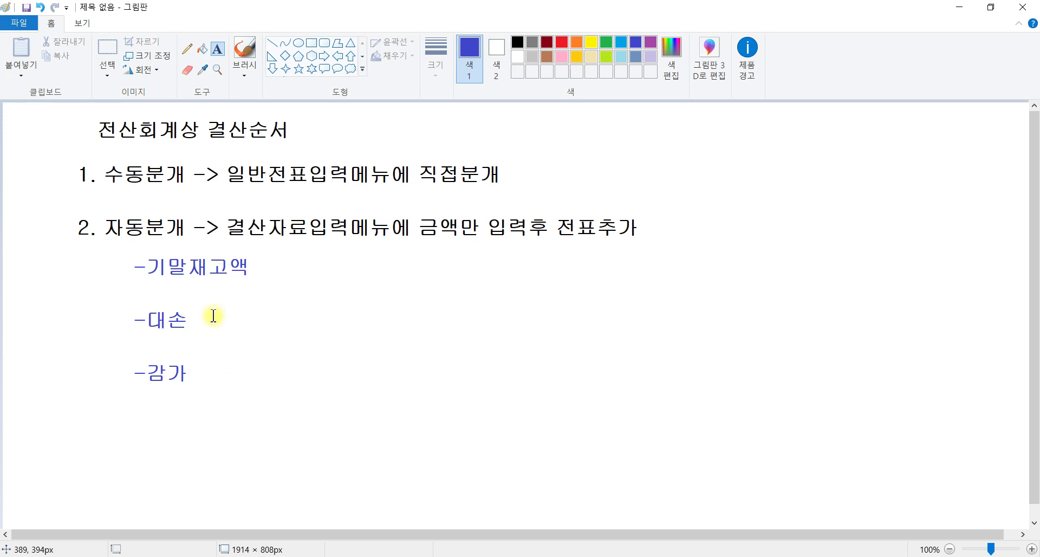
click(207, 373)
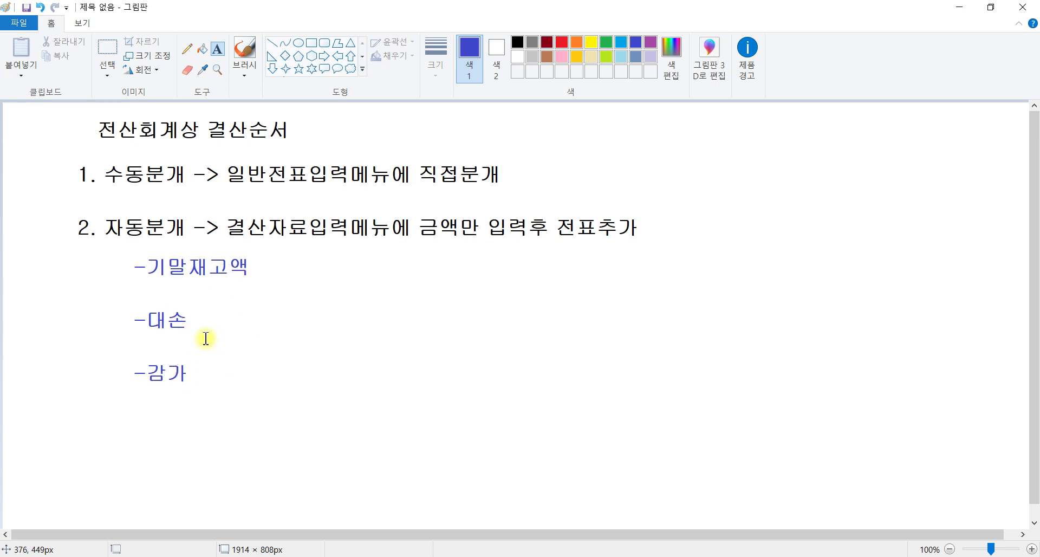
click(136, 268)
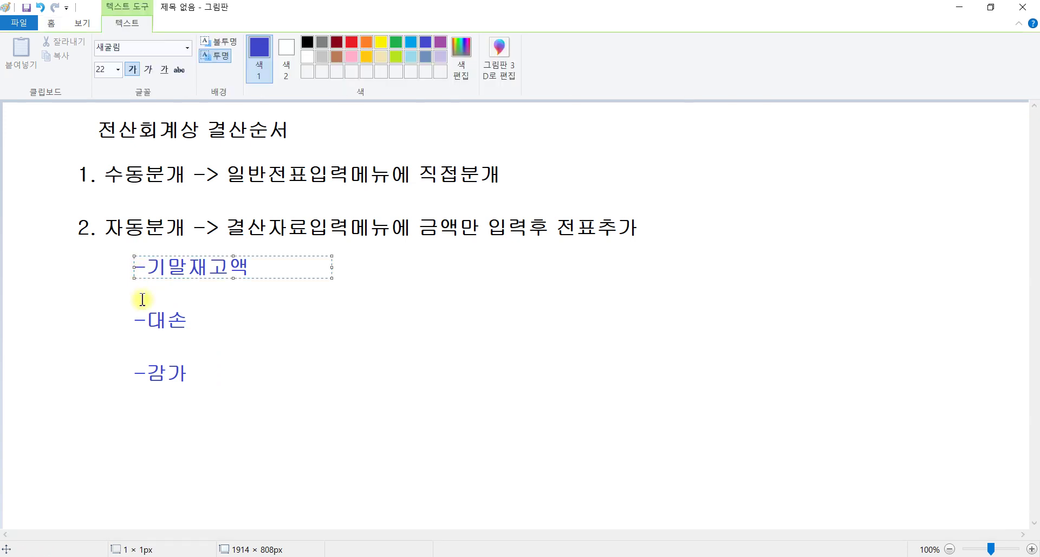
click(140, 317)
click(135, 372)
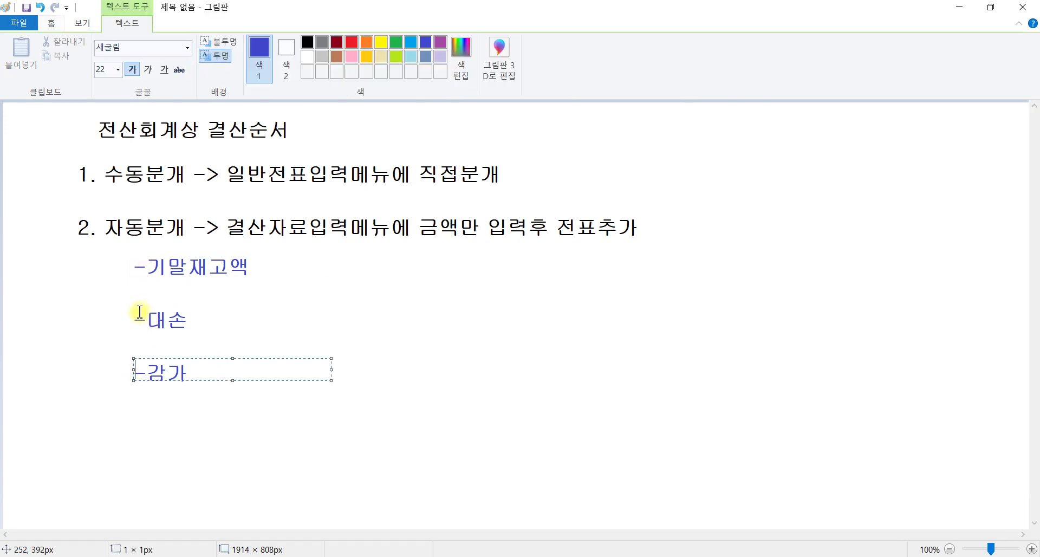
click(139, 315)
click(144, 259)
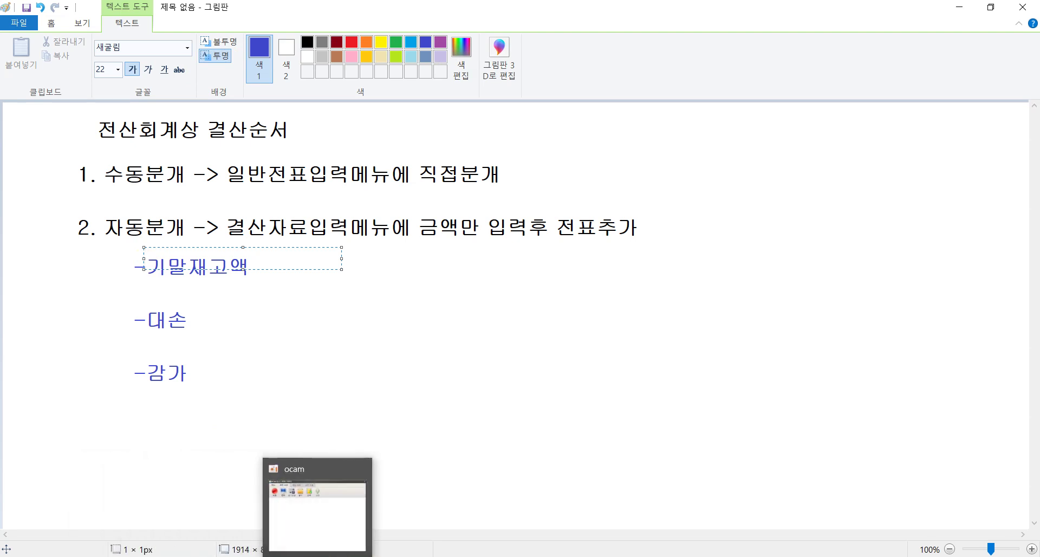
- Switch to the exam PDF and circle 대손 in 문제6 item [3] and 기말 and 재고 in item [4] with the blue pen
click(170, 506)
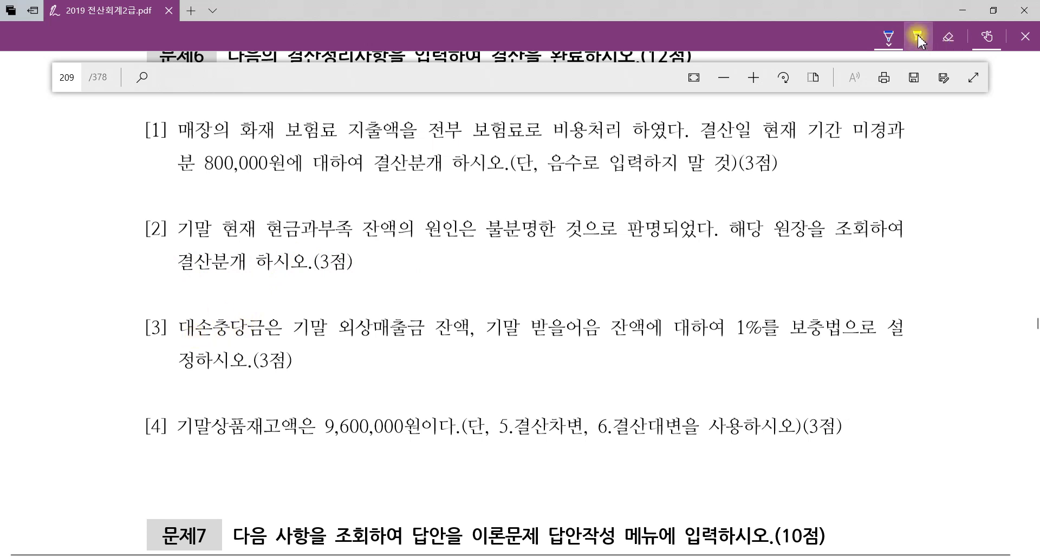
click(889, 36)
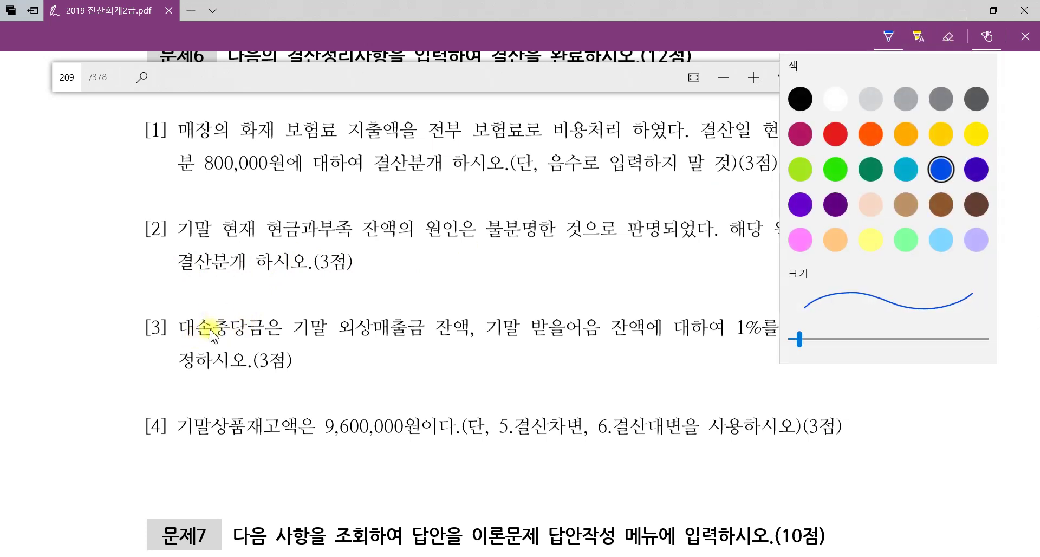
click(209, 332)
mouse_move(220, 340)
mouse_down()
mouse_move(184, 320)
mouse_move(203, 336)
mouse_up()
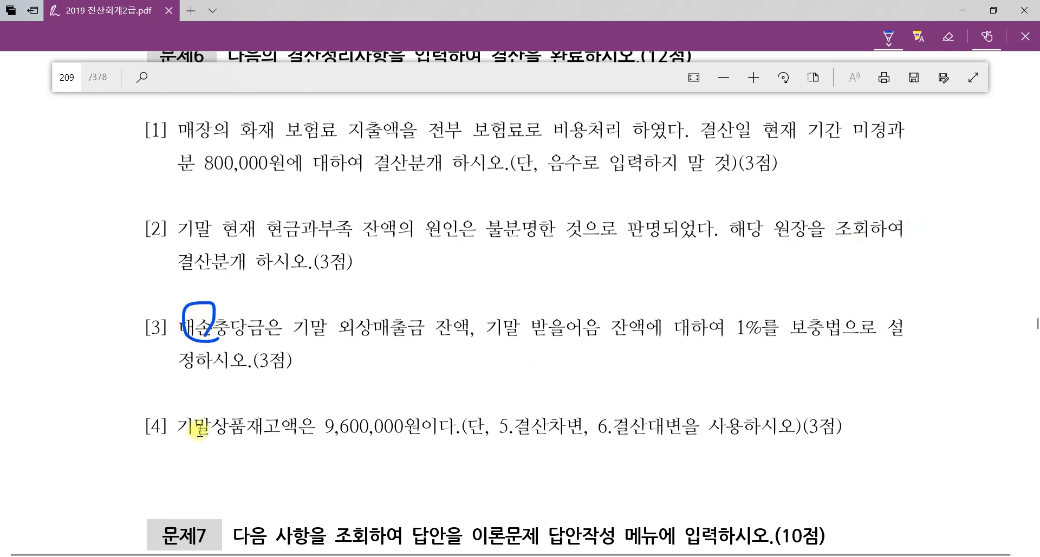
mouse_move(195, 438)
mouse_down()
mouse_move(187, 442)
mouse_move(209, 415)
mouse_move(205, 446)
mouse_up()
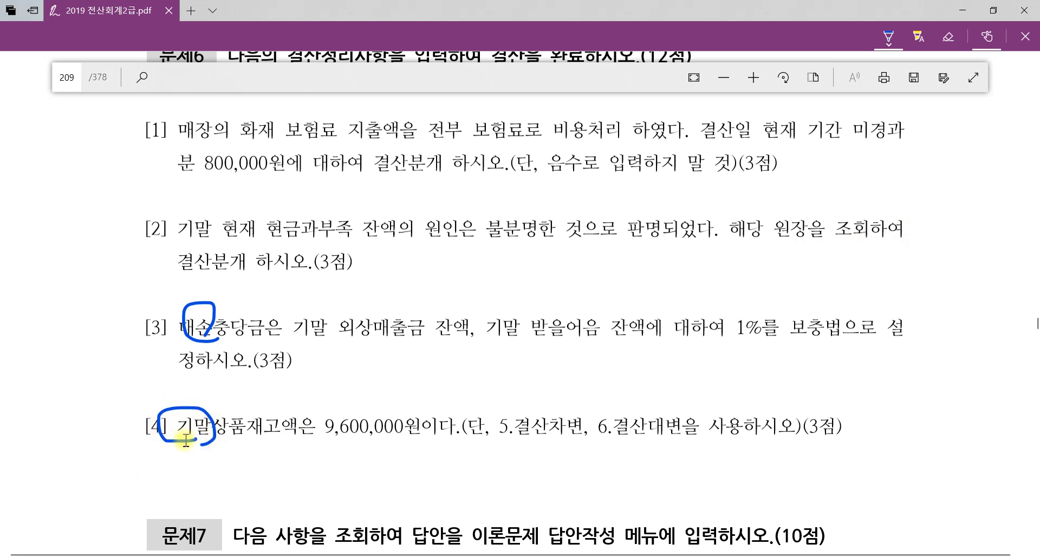
mouse_move(274, 436)
mouse_down()
mouse_move(251, 432)
mouse_move(271, 411)
mouse_move(282, 436)
mouse_up()
- Check the closing-order note in Paint once more and return to the exam PDF
click(124, 498)
click(193, 281)
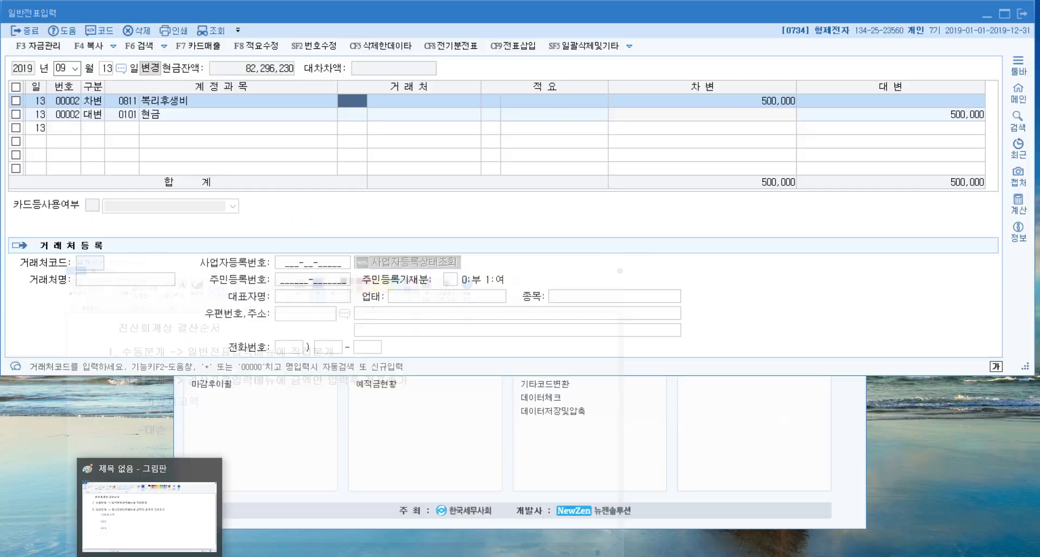
key(alt+Tab)
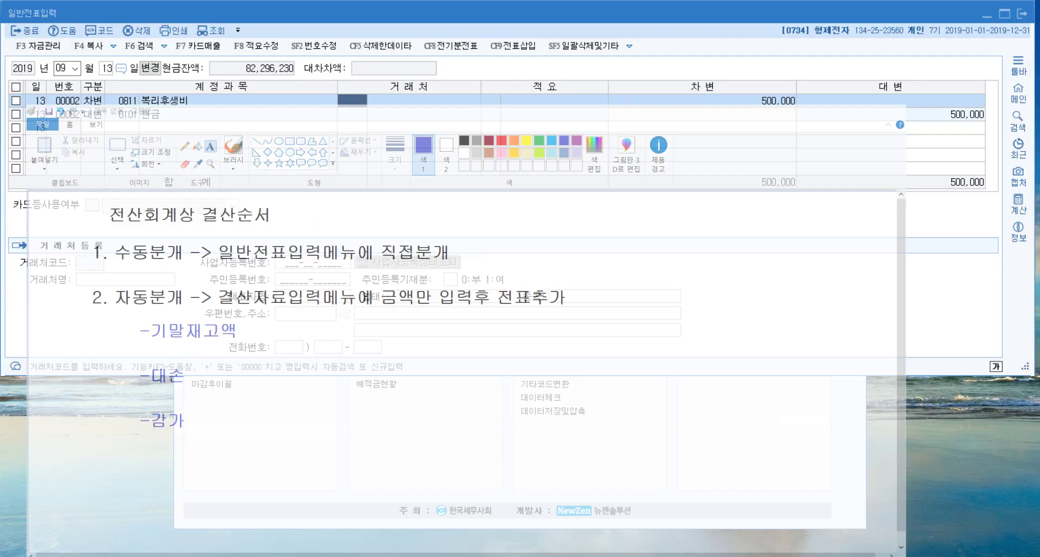
key(alt+Tab)
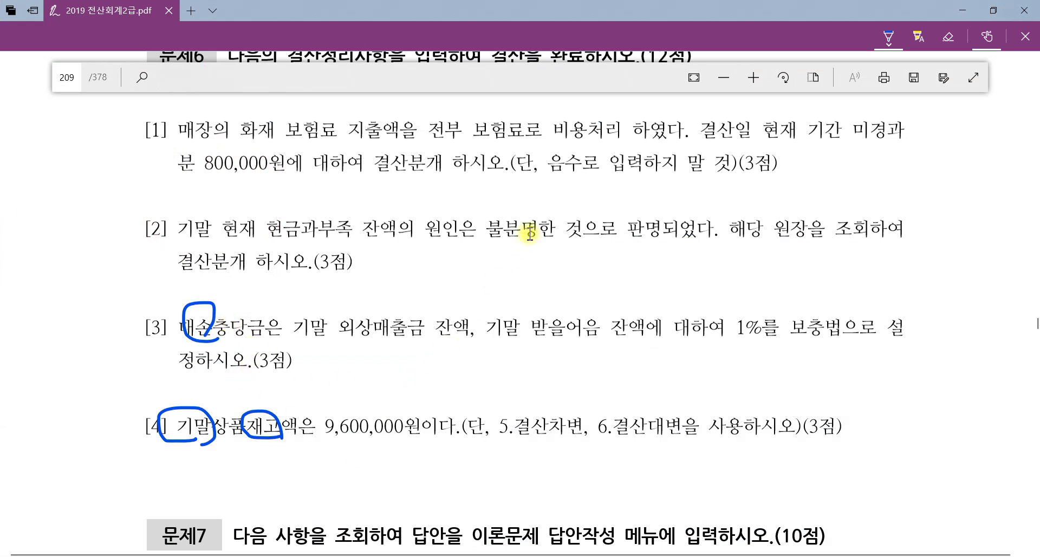
- Return to 일반전표입력 and set the voucher date to December 31
scroll(530, 234, up, 3)
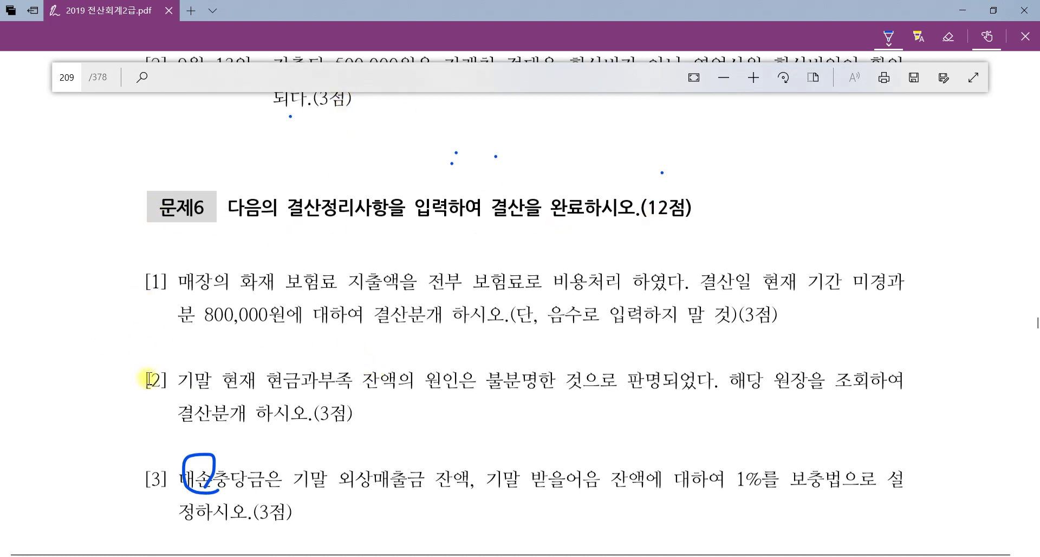
key(alt+Tab)
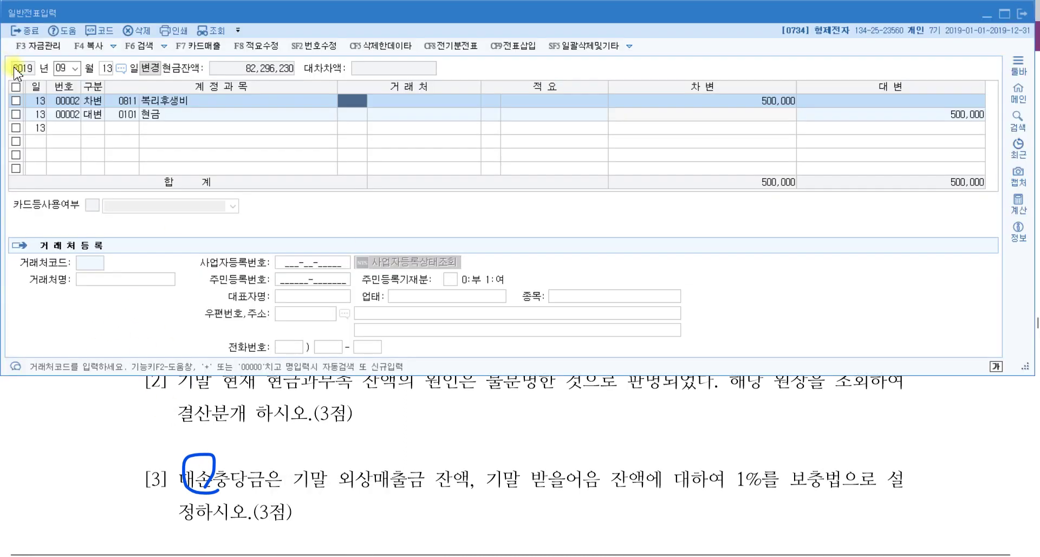
key(Escape)
key(Escape)
text(1231)
key(Return)
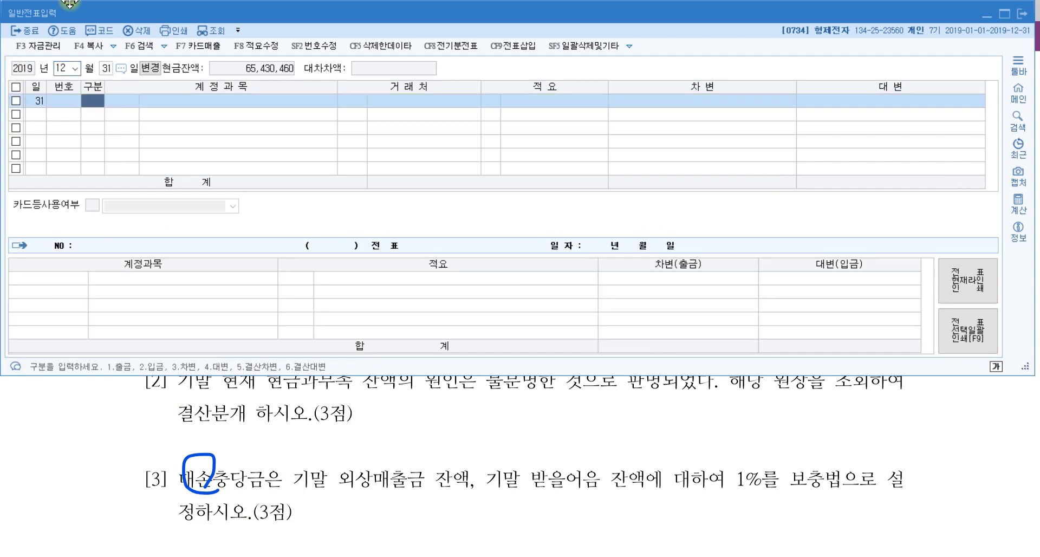
- Switch from the exam PDF to Paint and open a new blank Paint window
click(219, 441)
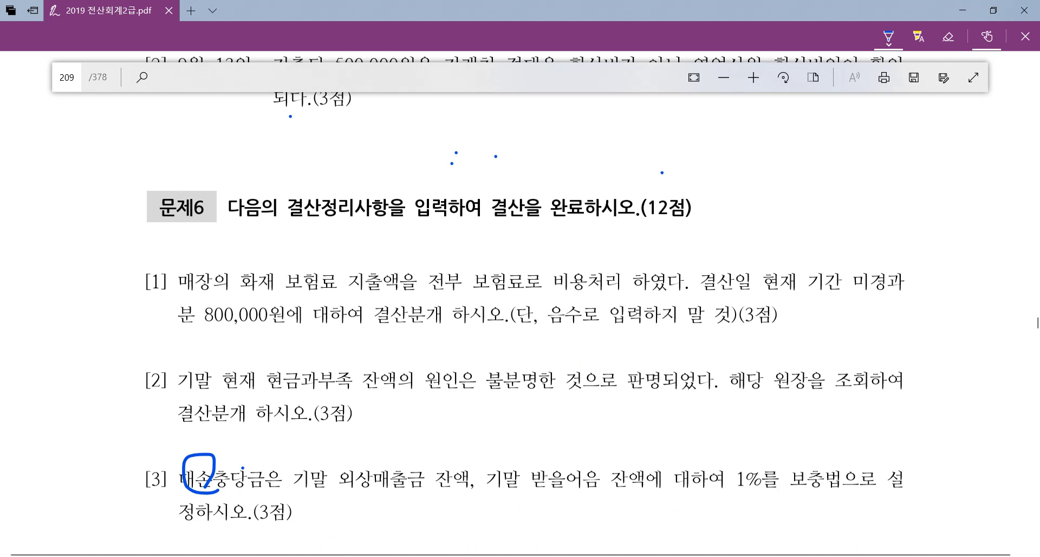
click(149, 513)
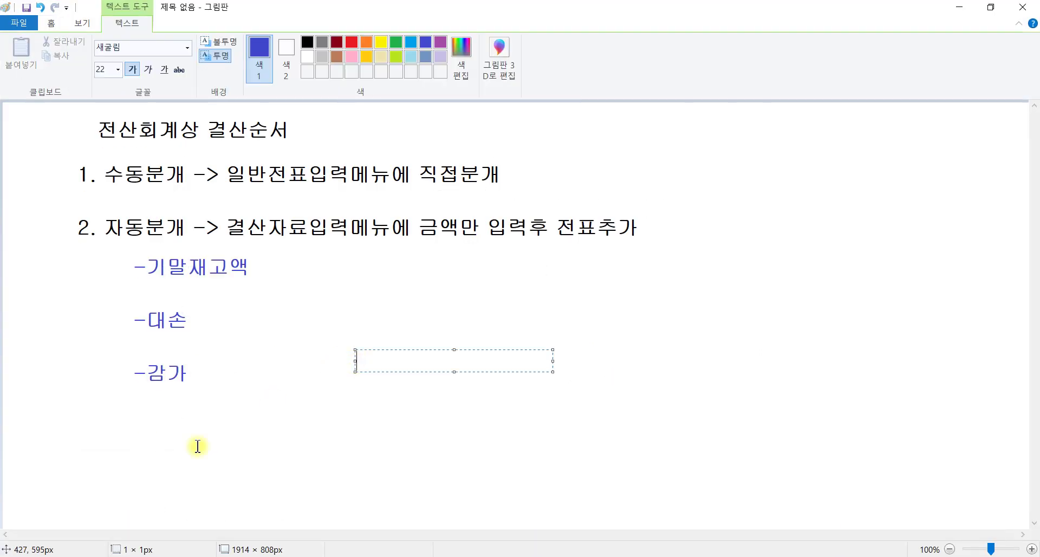
click(147, 556)
right_click(146, 556)
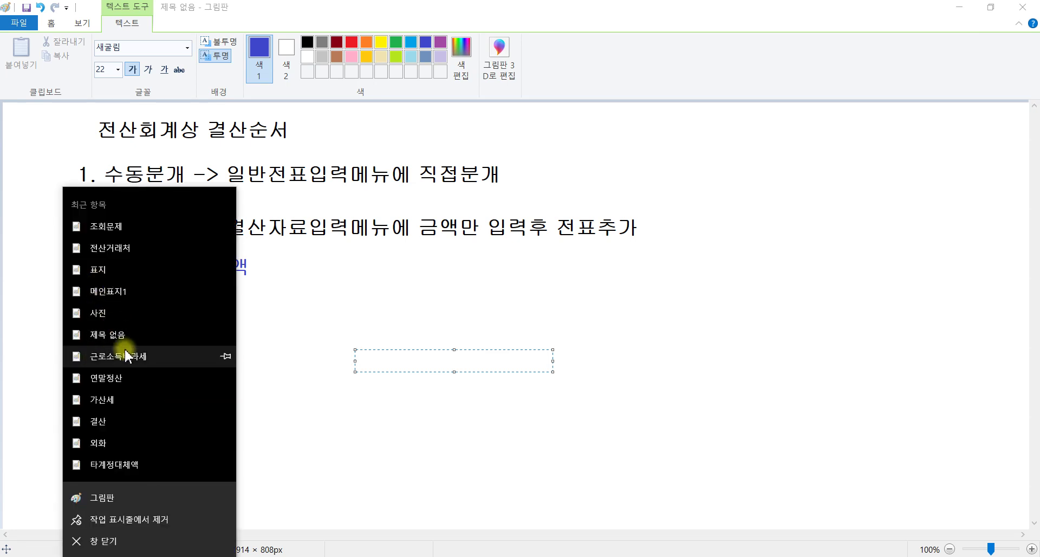
click(117, 498)
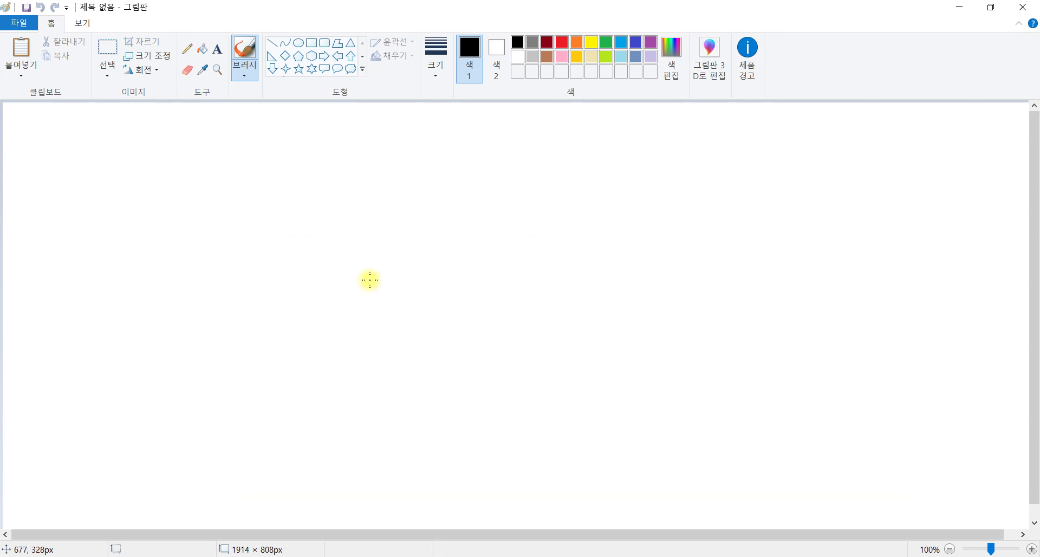
- Paste the captured exam page, shift it up to show 문제6, and delete everything below item [1]
key(ctrl+v)
mouse_move(406, 353)
mouse_down()
mouse_move(399, 261)
mouse_move(417, 259)
mouse_up()
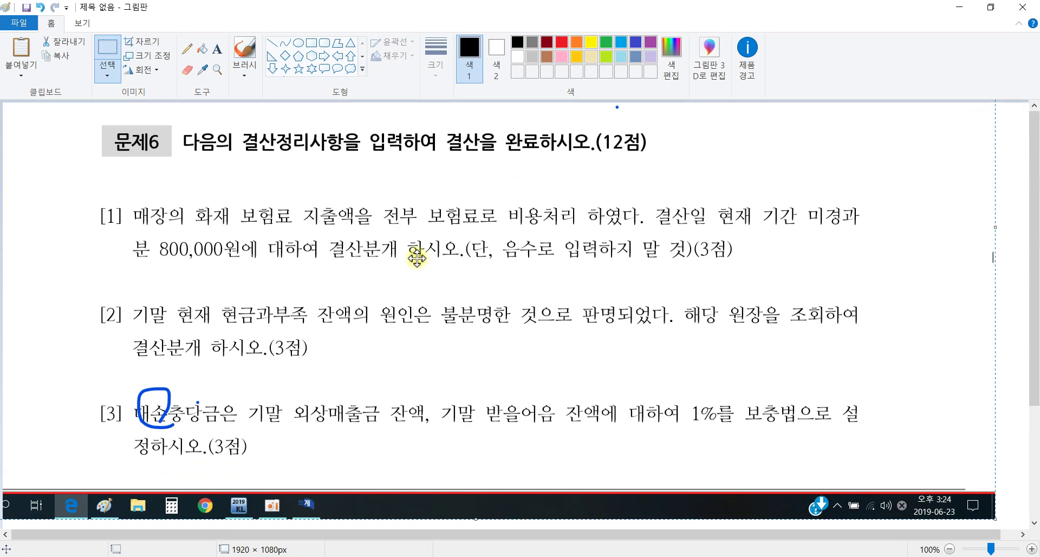
mouse_move(11, 283)
mouse_down()
mouse_move(596, 461)
mouse_move(1029, 542)
mouse_up()
key(Delete)
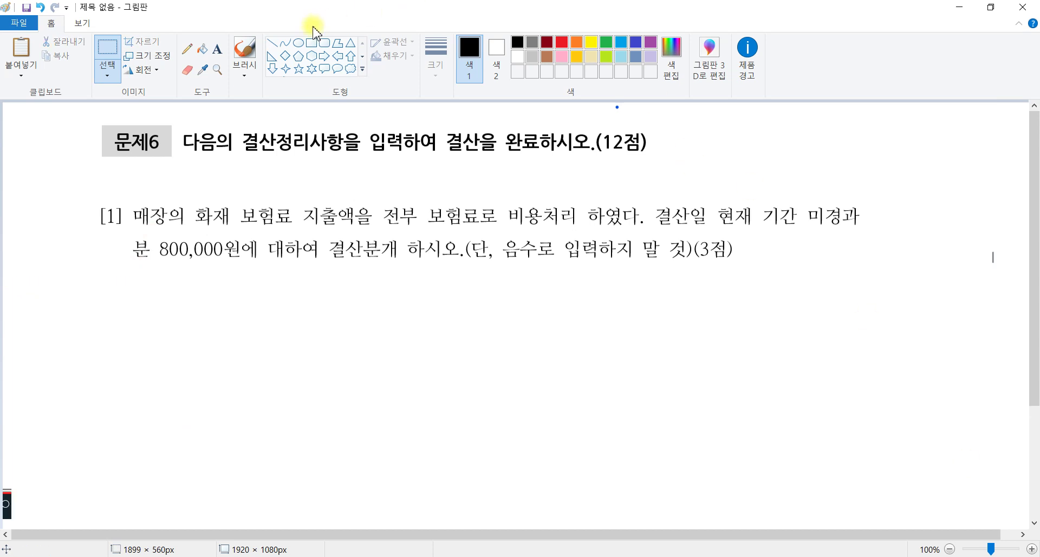
click(217, 49)
drag(120, 277, 1035, 411)
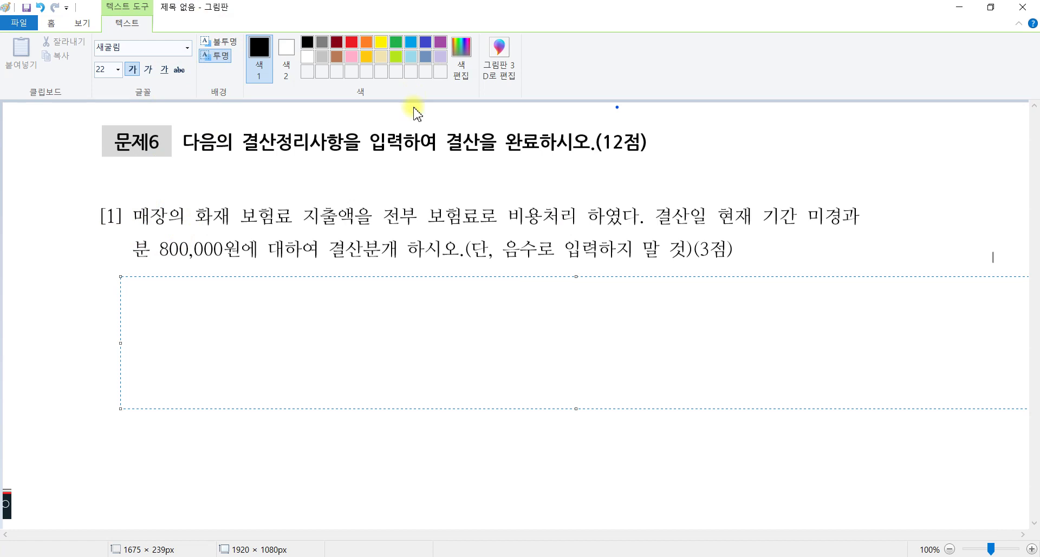
click(359, 169)
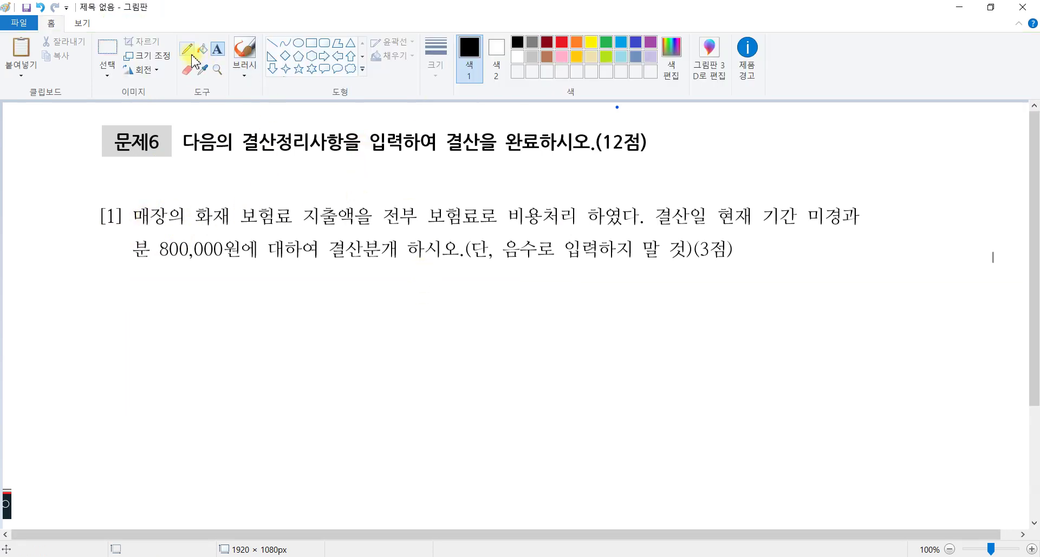
- Underline 매장의 화재 보험료 지출액을 전부 보험료로 in item [1] with a straight black line
click(270, 45)
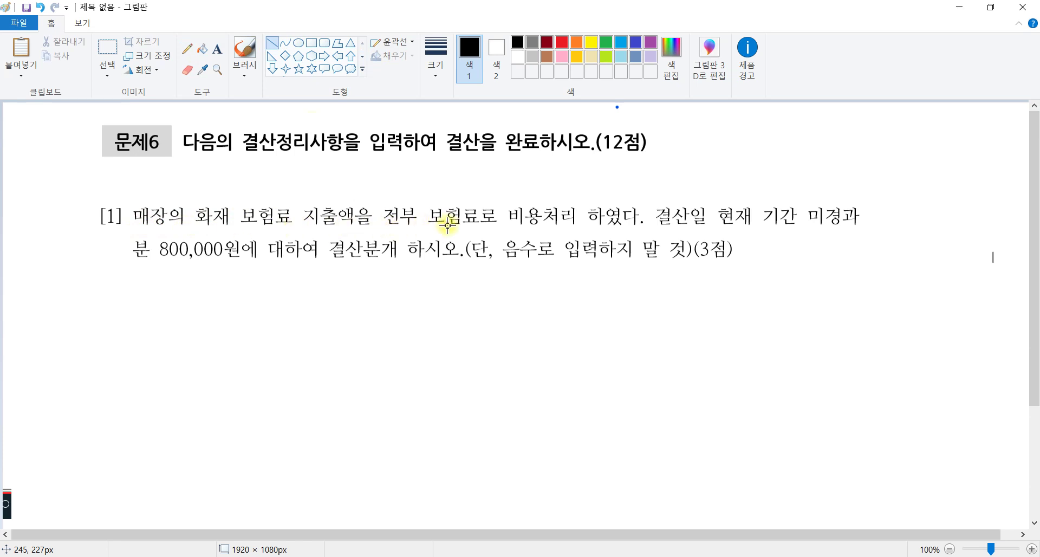
drag(500, 225, 134, 225)
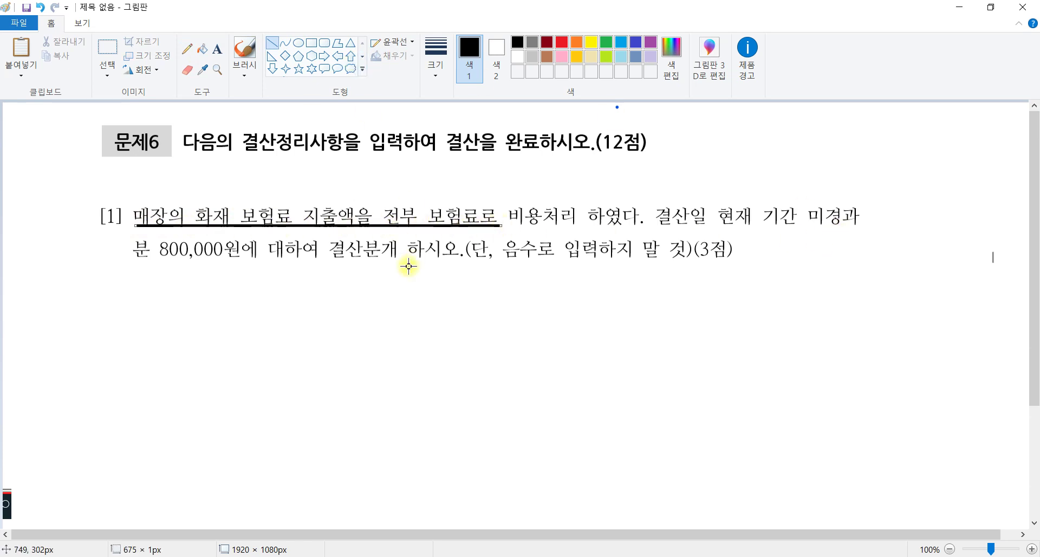
click(186, 50)
- Write the original payment entry "보험료 ??? / 현금 ???" in black text below item [1]
click(217, 50)
drag(129, 289, 1035, 449)
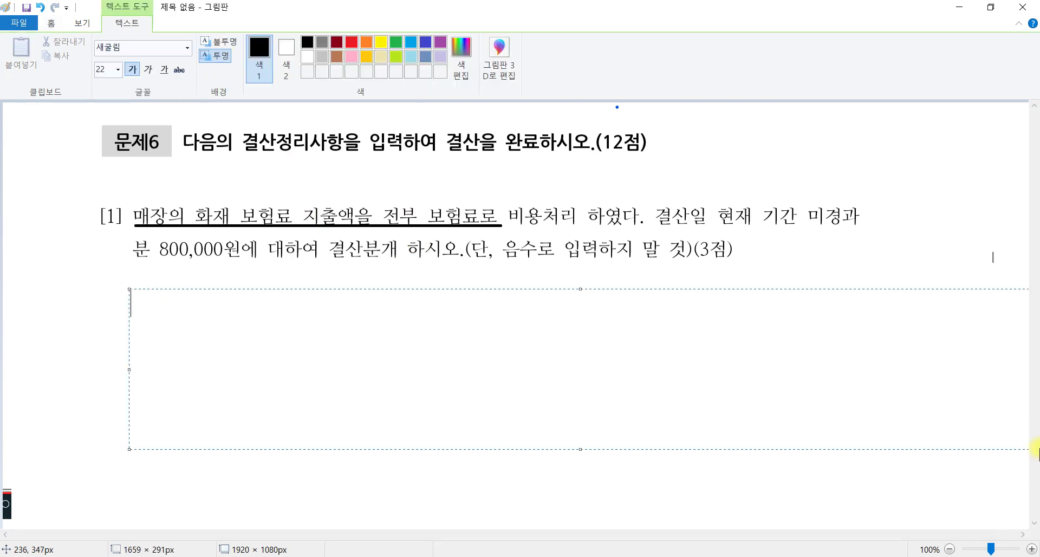
text(qhg)
key(BackSpace)
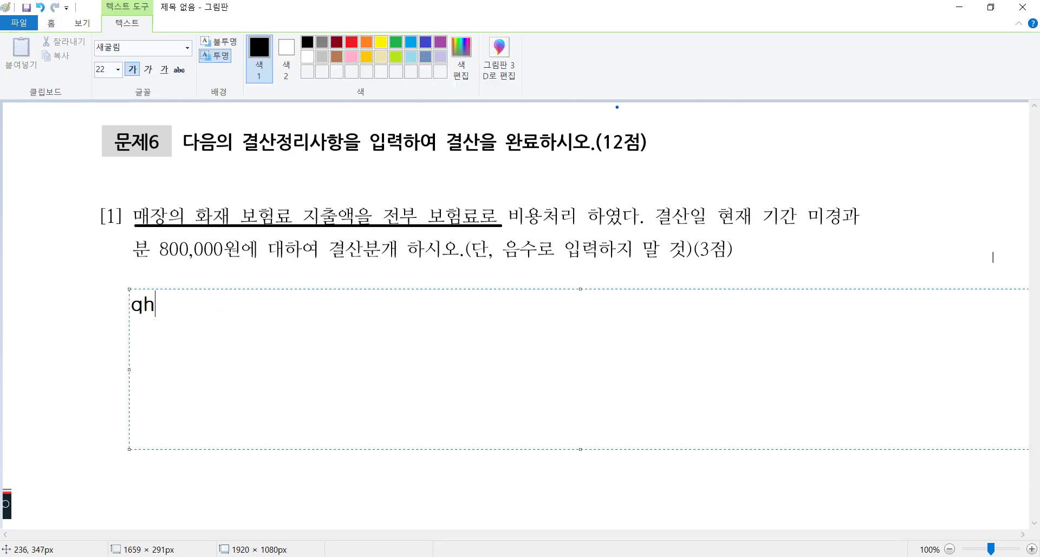
text(보험료    ???)
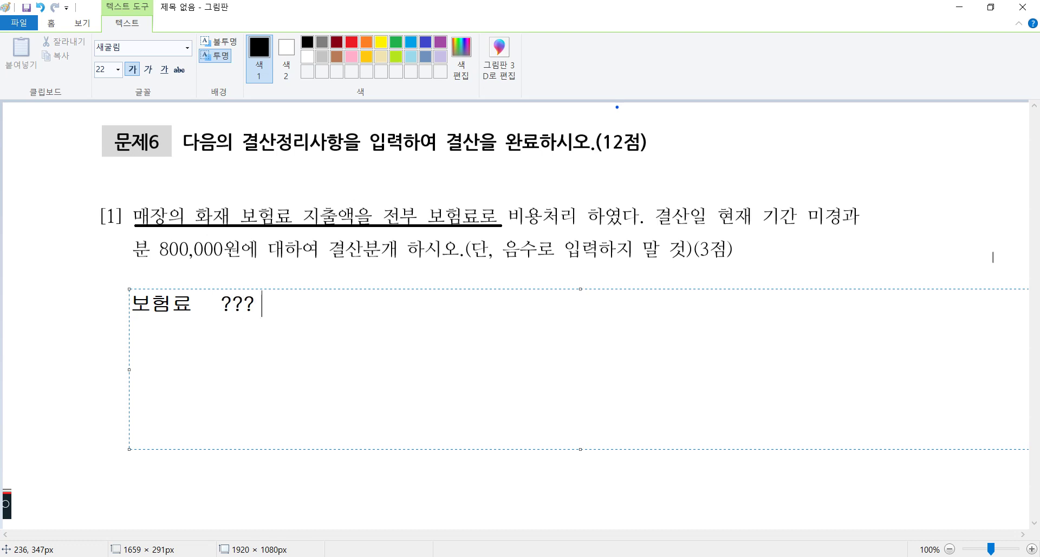
text(/  현금)
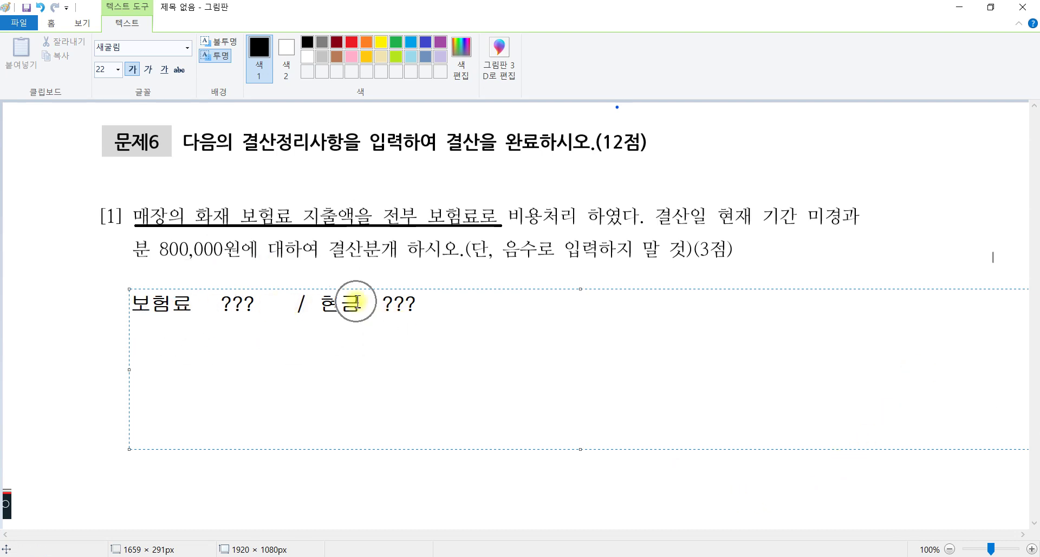
click(586, 261)
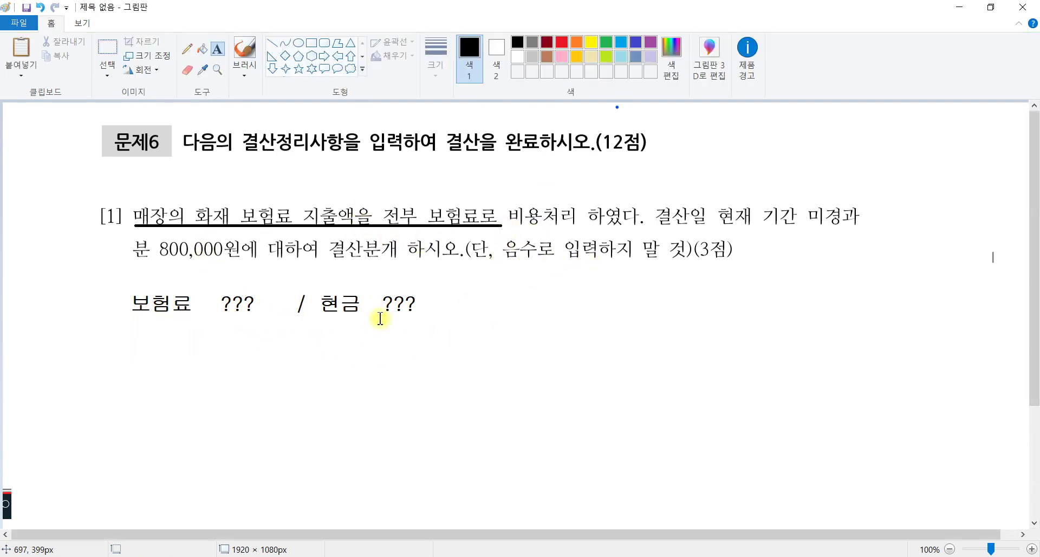
- Add the date label "12/31:" below the 보험료 / 현금 entry
drag(51, 357, 1028, 528)
text(12/31:)
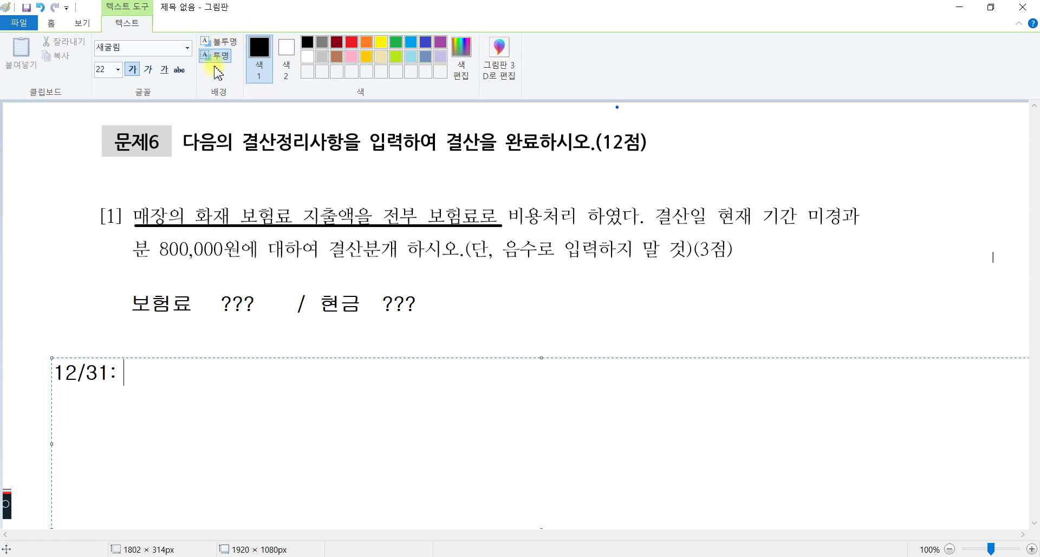
click(331, 149)
- Circle the word 미경과 in item [1] with a red ellipse of about 156 × 99 px
click(298, 46)
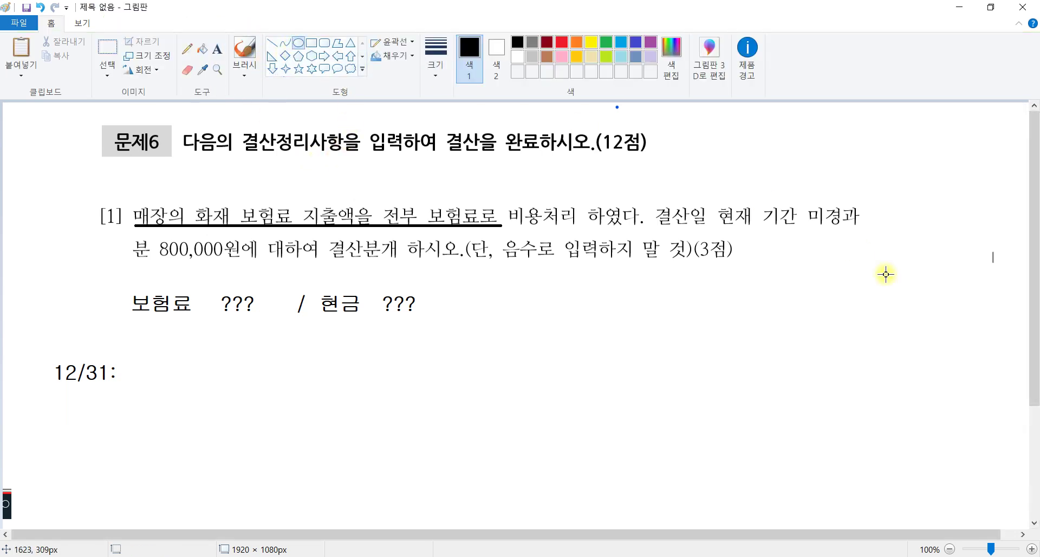
click(563, 43)
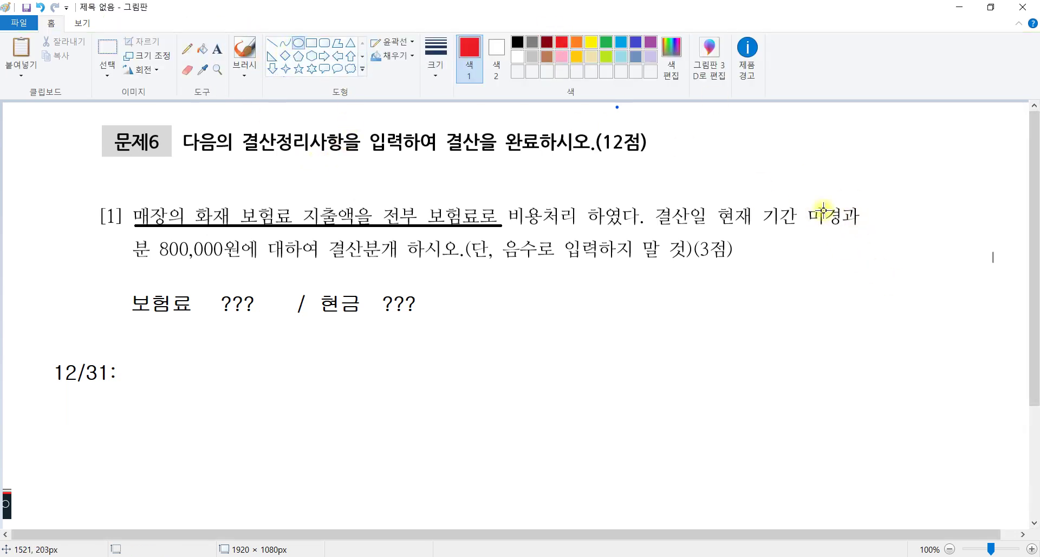
drag(793, 184, 875, 238)
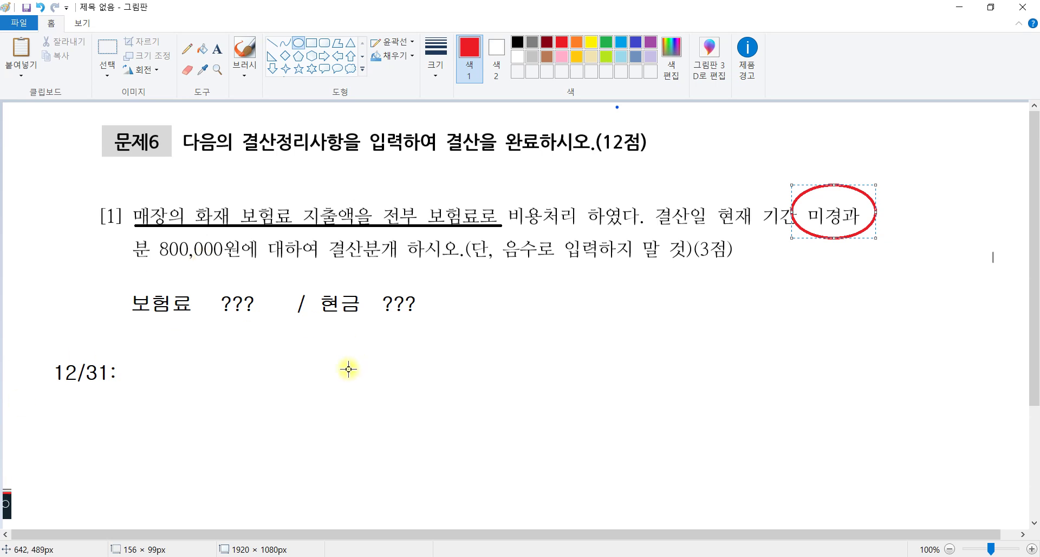
click(183, 316)
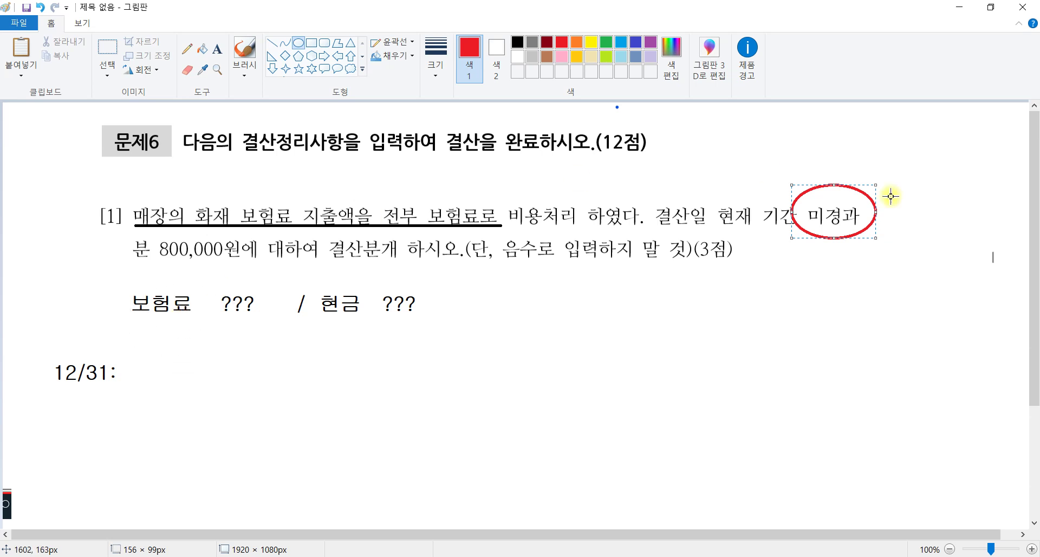
click(849, 238)
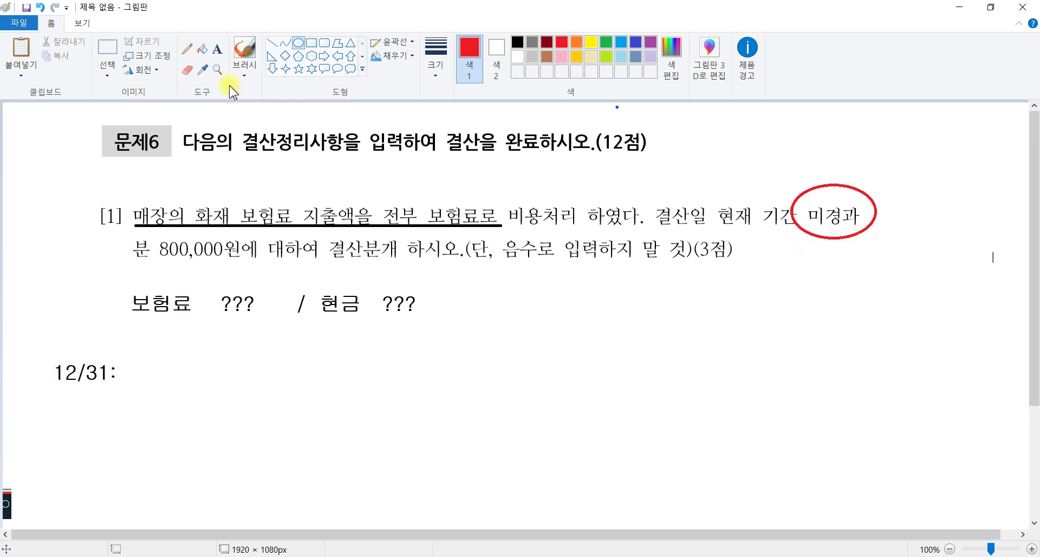
- Write "차기분" in red text just below the circled 미경과
click(219, 52)
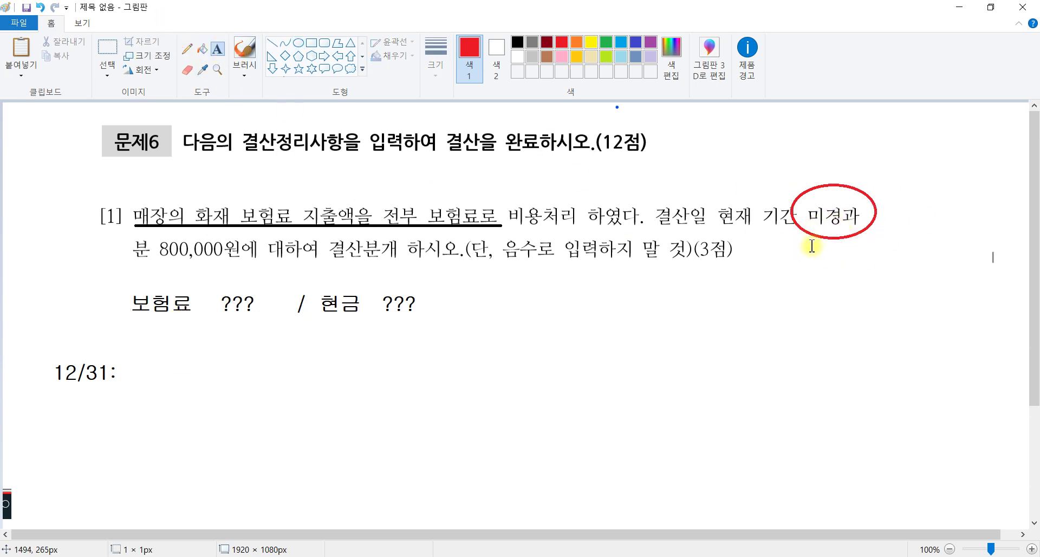
drag(811, 245, 1035, 309)
text(차기분)
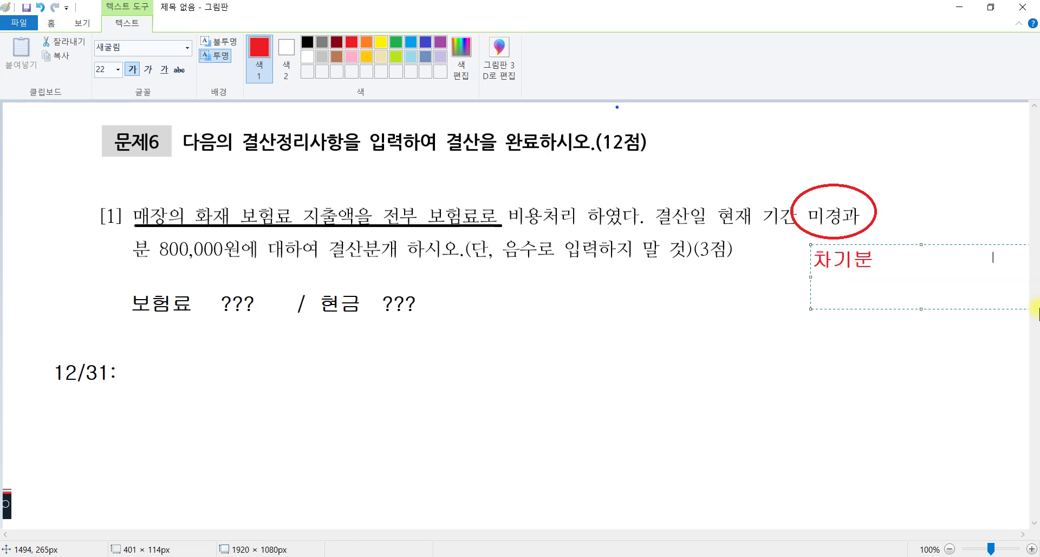
click(195, 250)
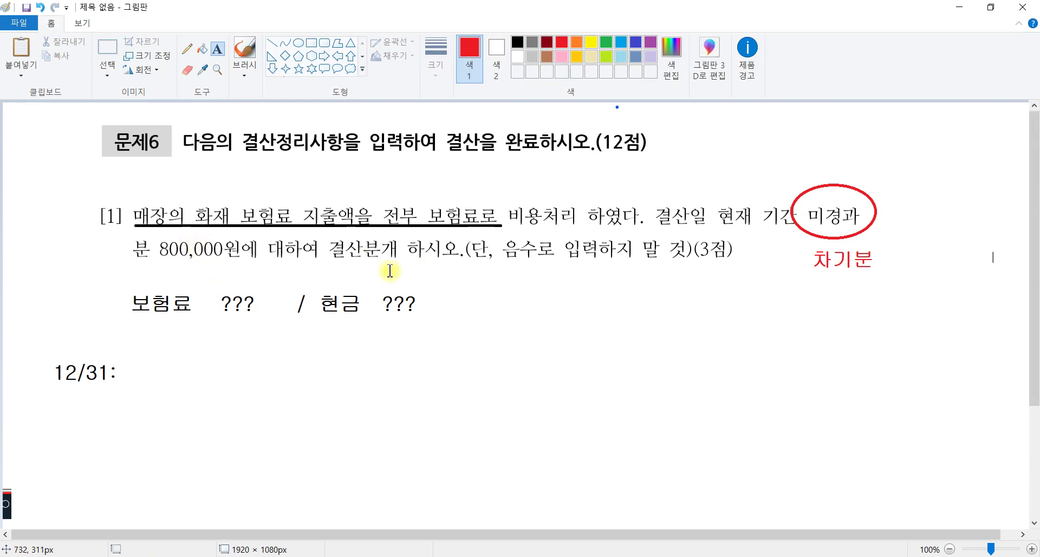
- Write the adjusting entry "선급비용 800,000 / 보험료 800,000" in red text beside the "12/31:" label
click(219, 50)
drag(136, 359, 1035, 512)
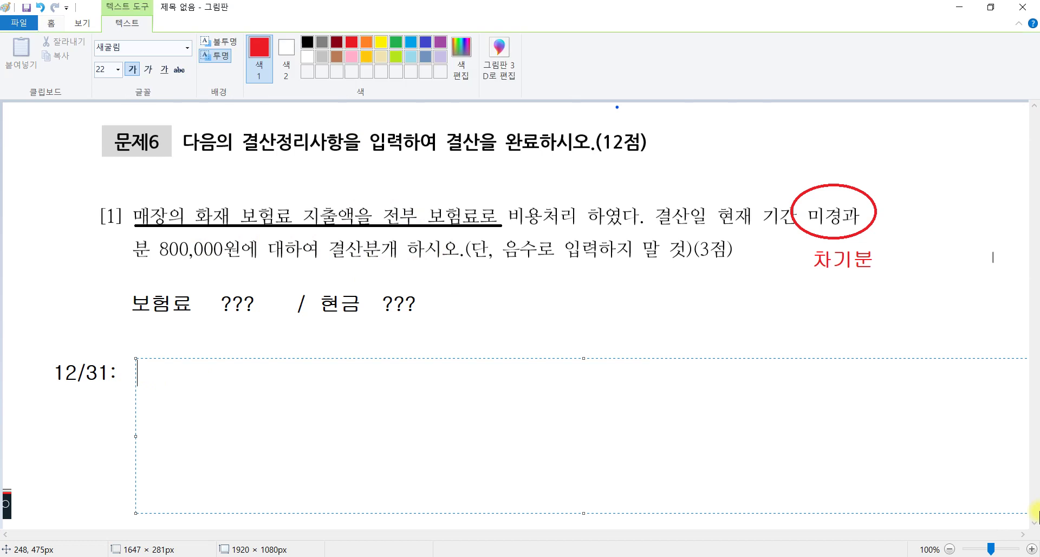
text(보험료 )
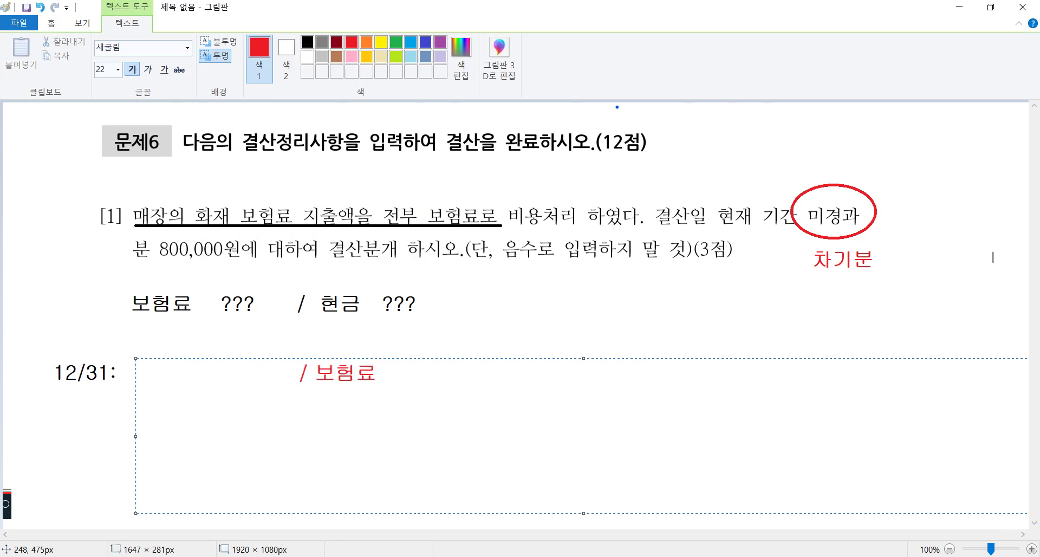
text(800,000)
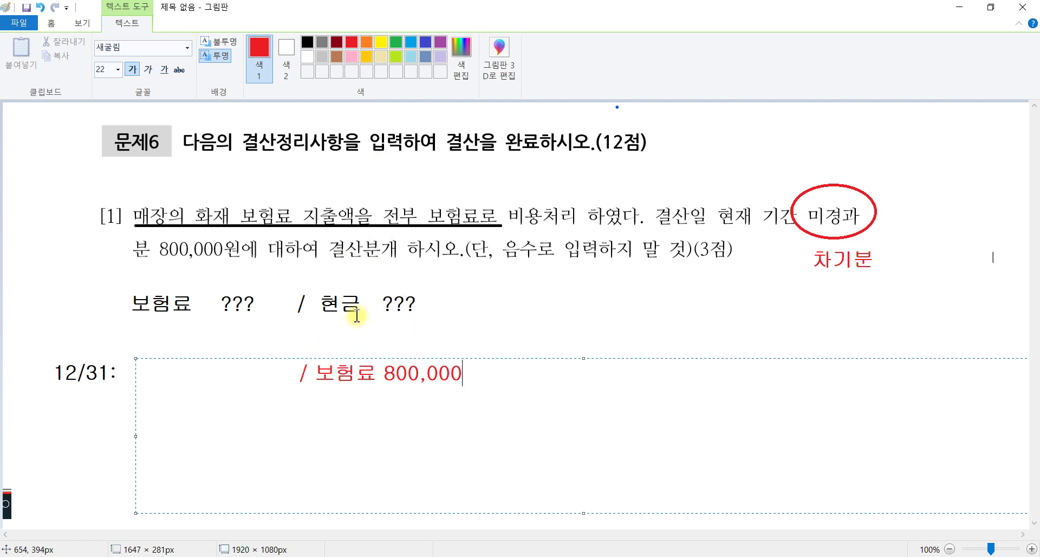
drag(278, 373, 62, 374)
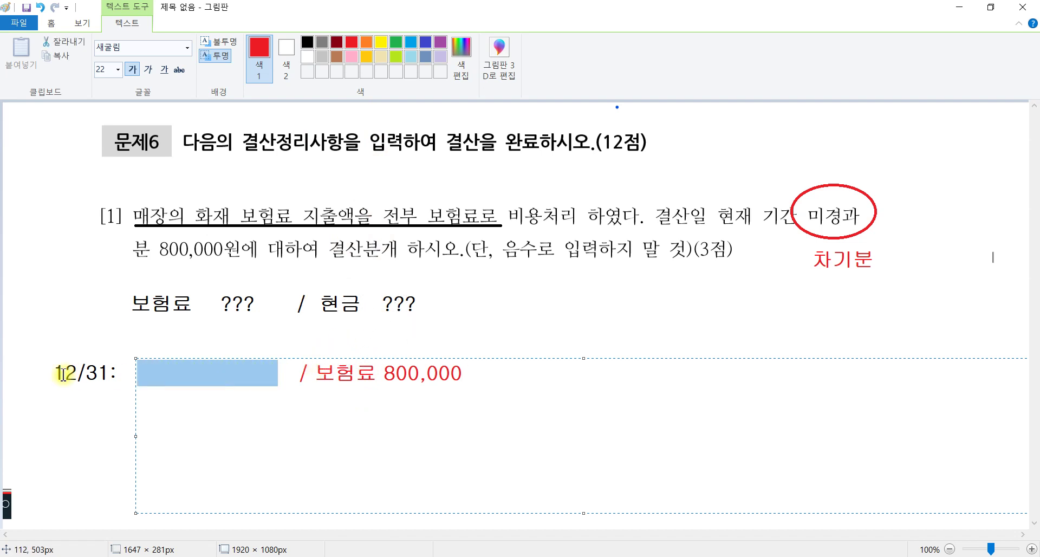
text(서   )
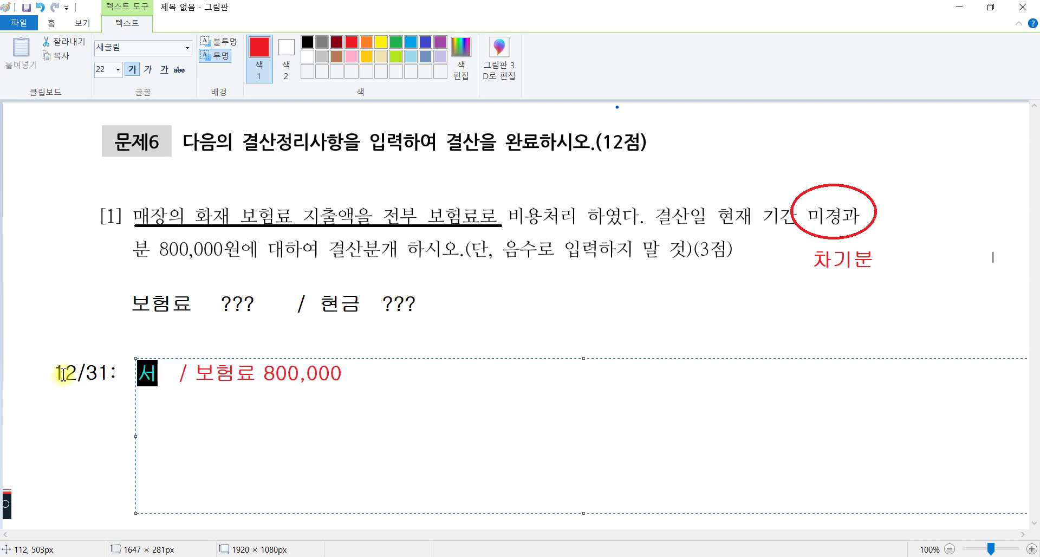
text(급비용)
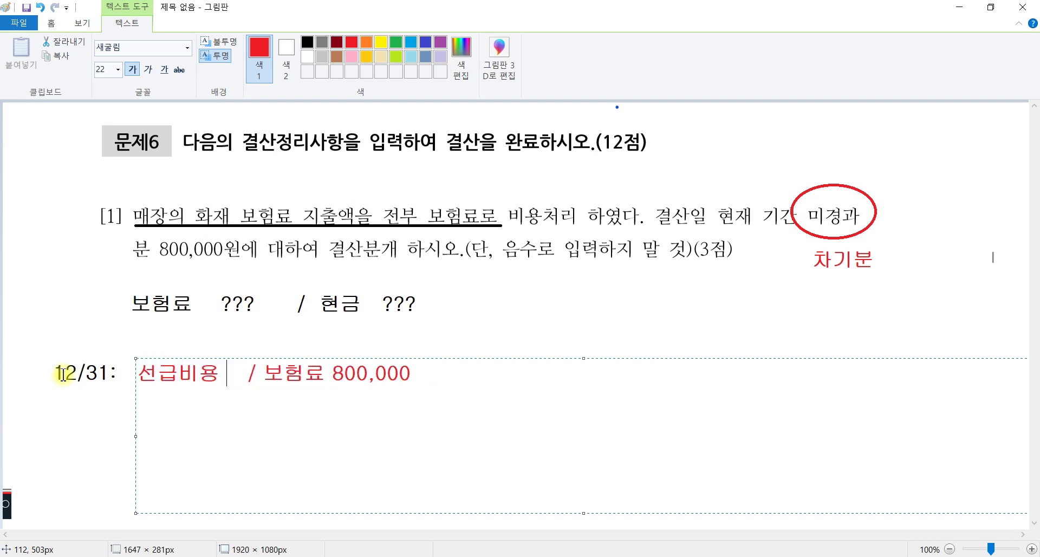
text(800,000)
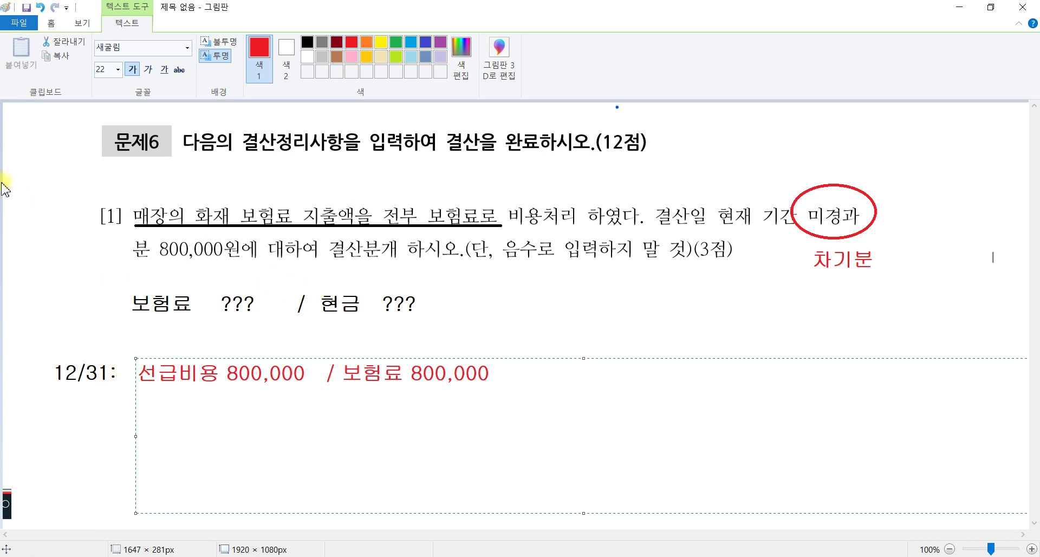
click(510, 304)
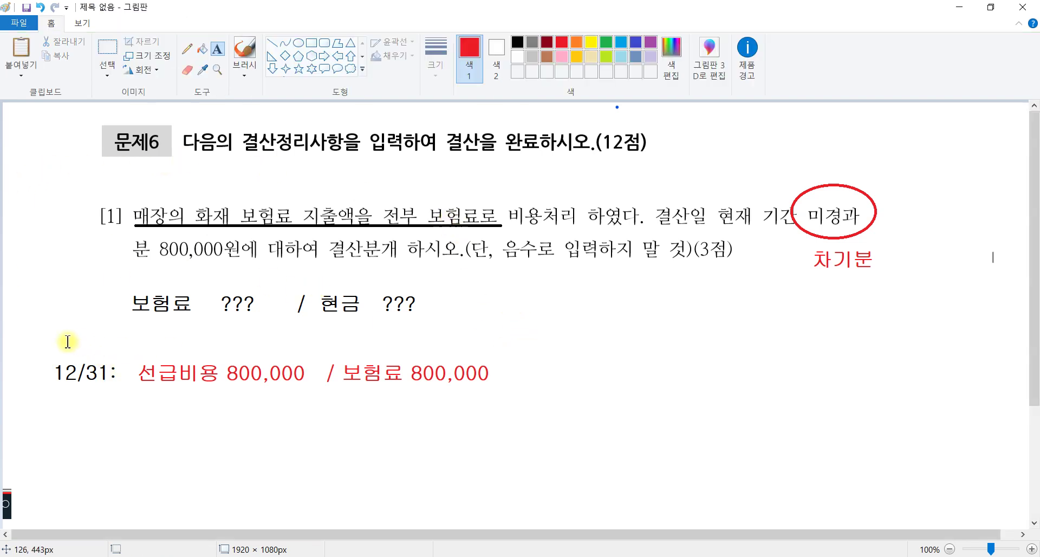
- Frame the whole 12/31 adjusting entry, including its date label, with a red rectangle
click(56, 379)
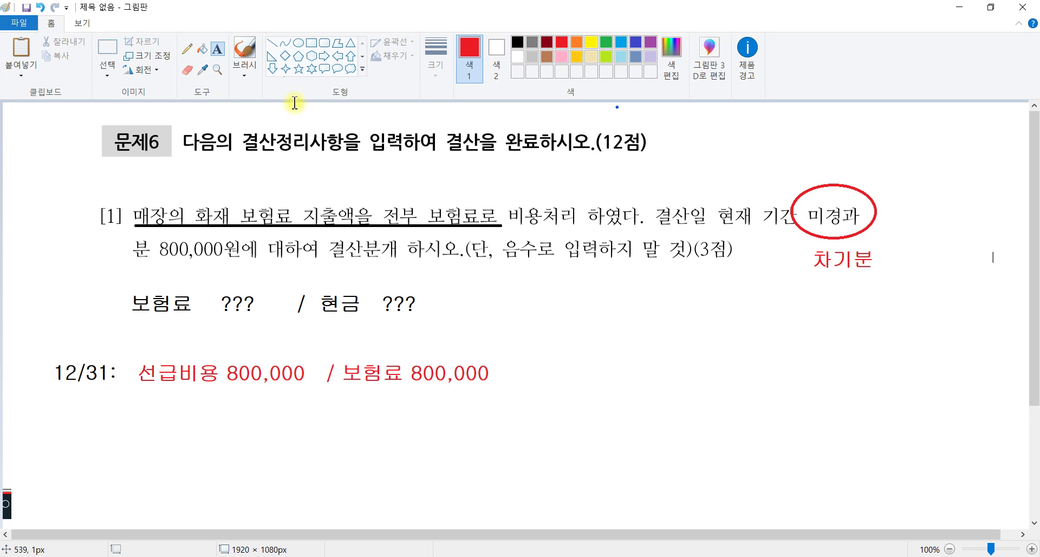
click(310, 46)
drag(36, 343, 505, 405)
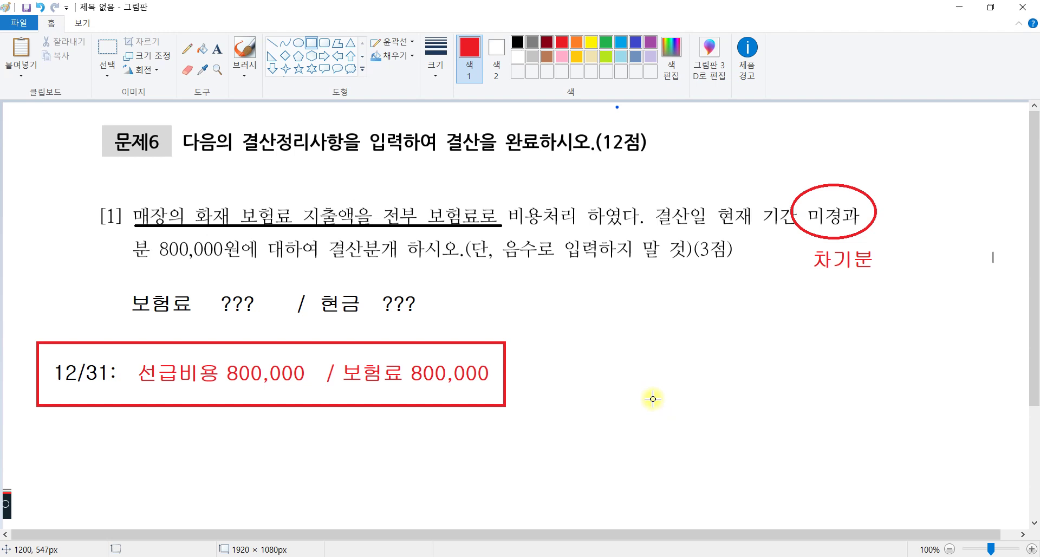
click(235, 317)
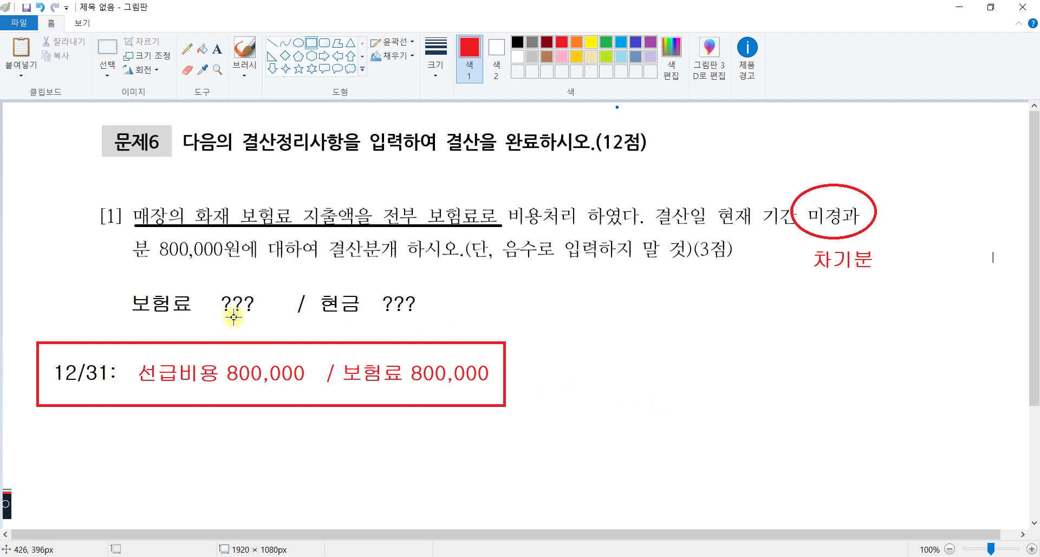
click(177, 247)
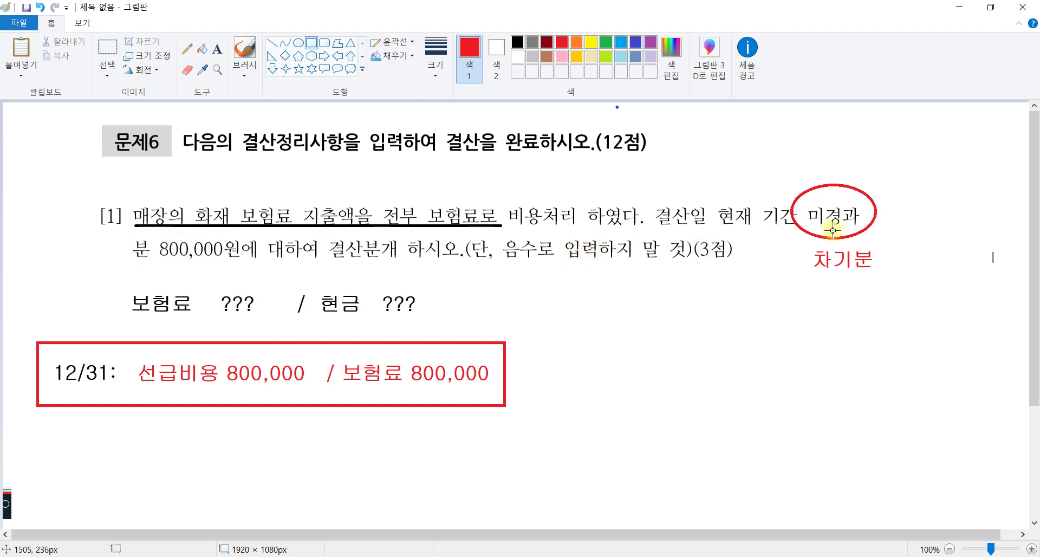
click(867, 249)
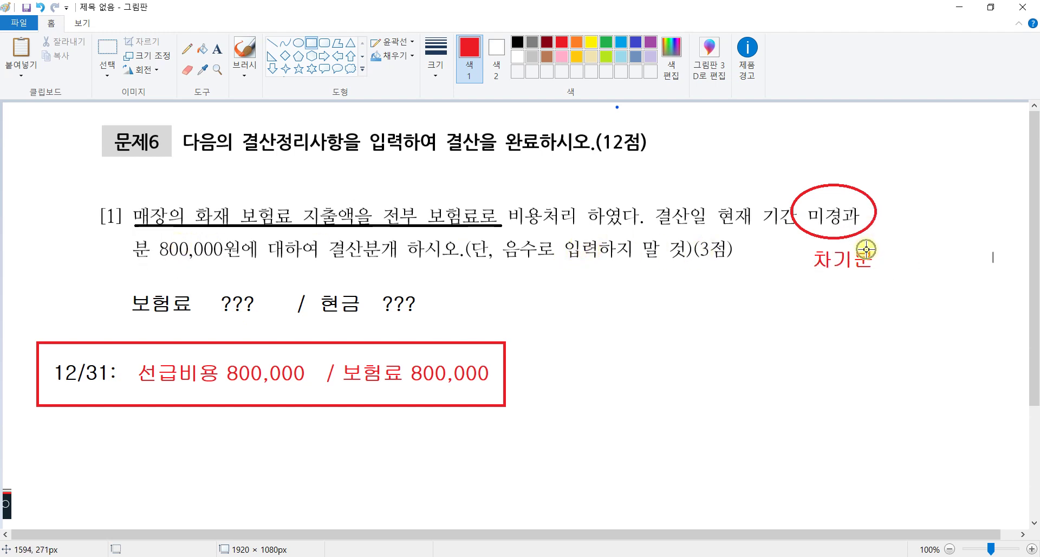
click(249, 301)
click(362, 363)
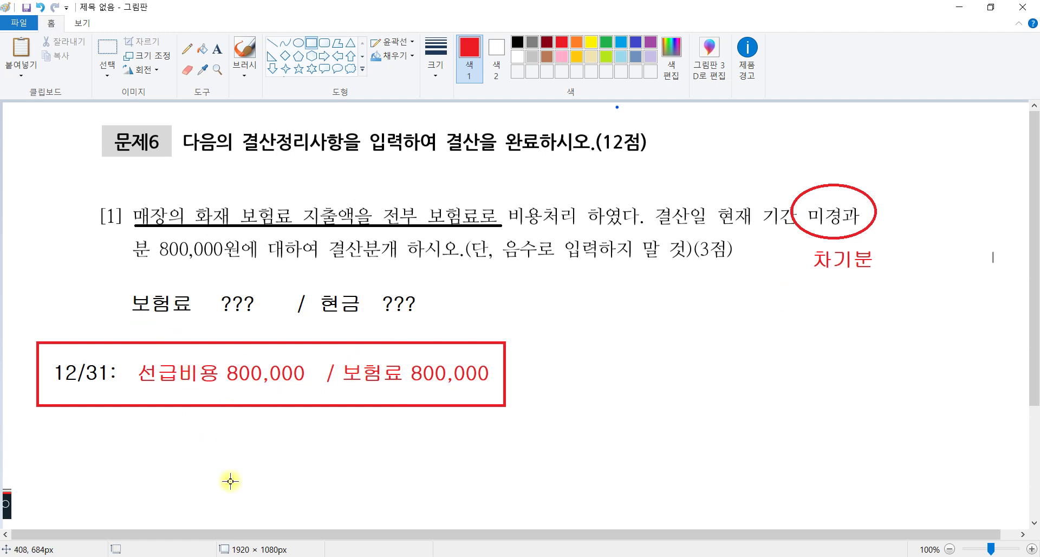
- Switch to KcLep's 일반전표입력 window and enter a December 31 debit line for account 0133 선급비용 with 800,000
click(377, 519)
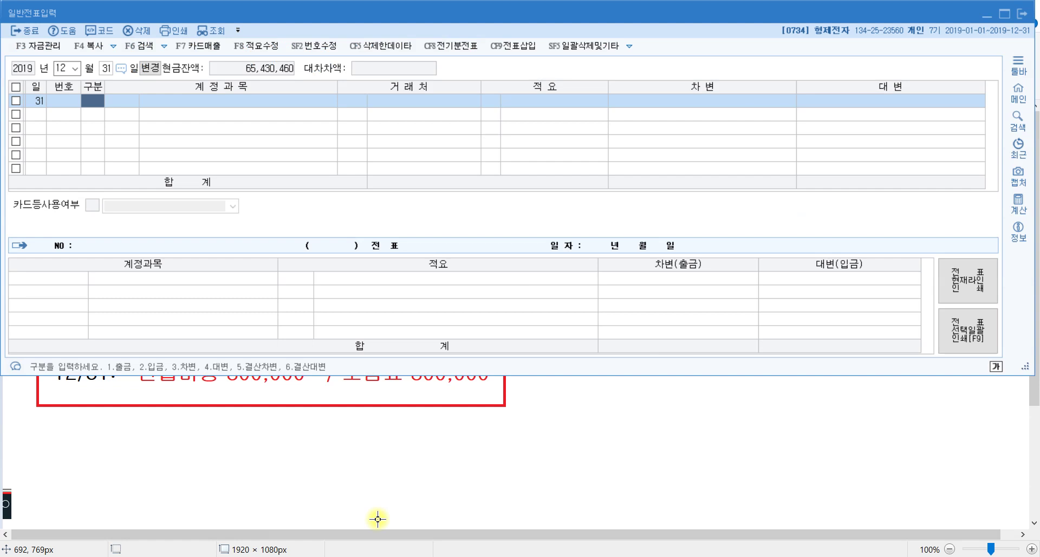
key(3)
key(Return)
text(선급)
key(Return)
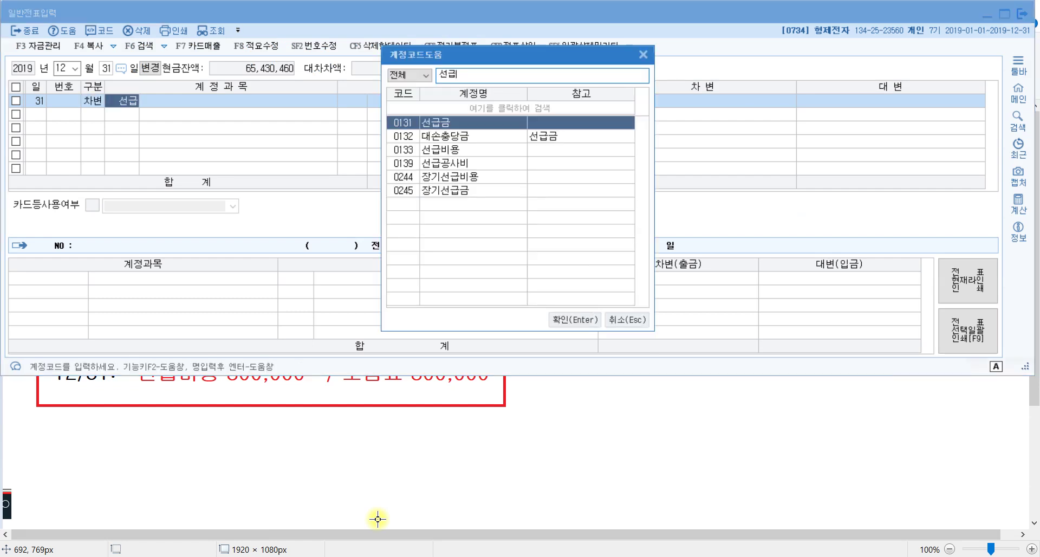
key(Down)
key(Down)
key(Return)
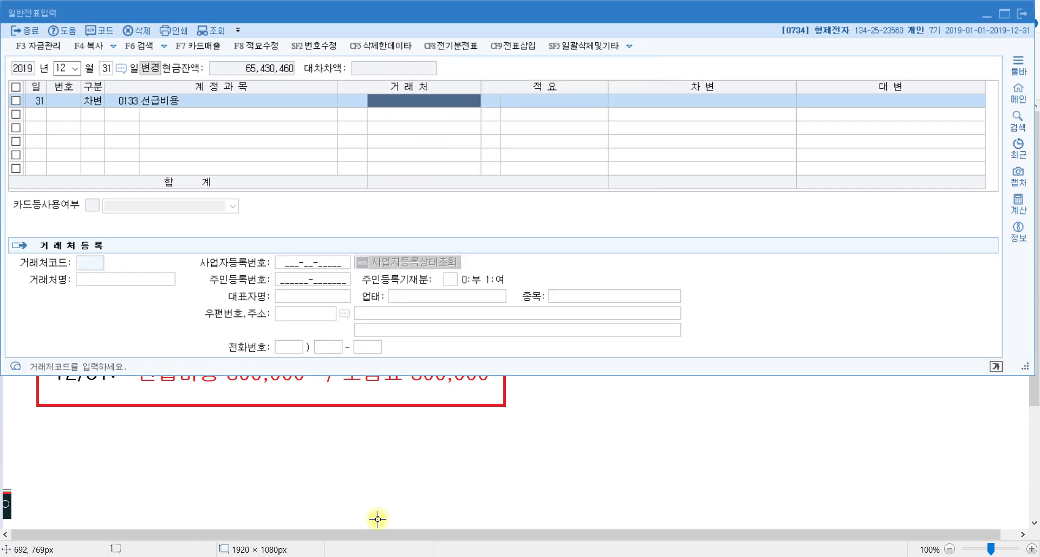
key(Return)
key(Return)
text(8)
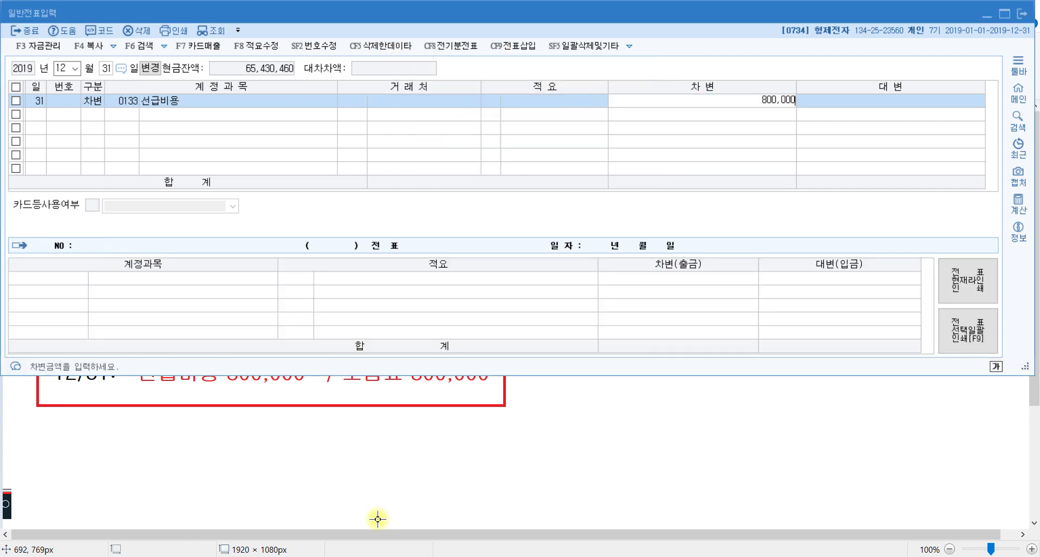
text(00,000)
key(Return)
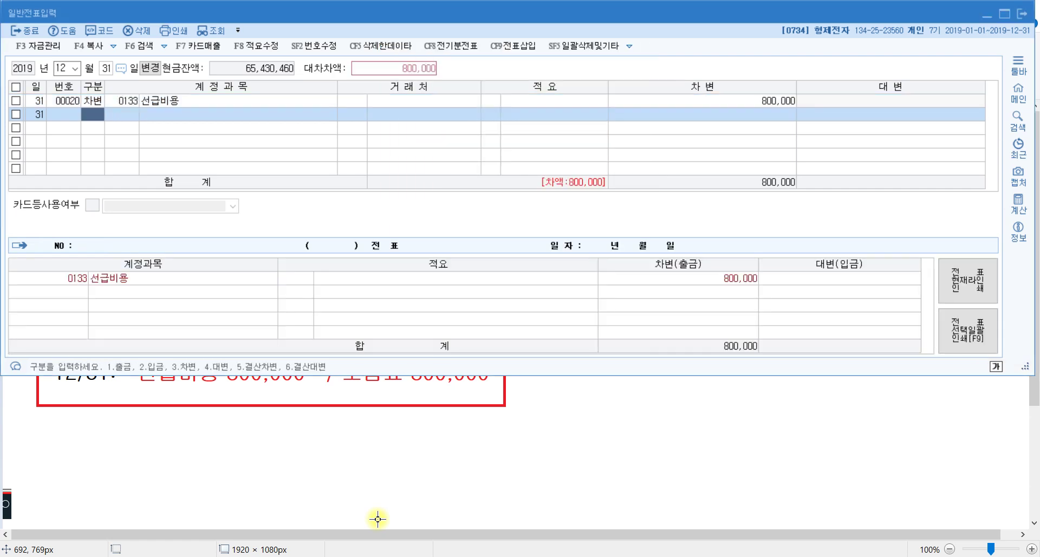
- Complete the December 31 voucher with a credit line for account 0821 보험료 (판매관리비) of 800,000
text(4)
key(Return)
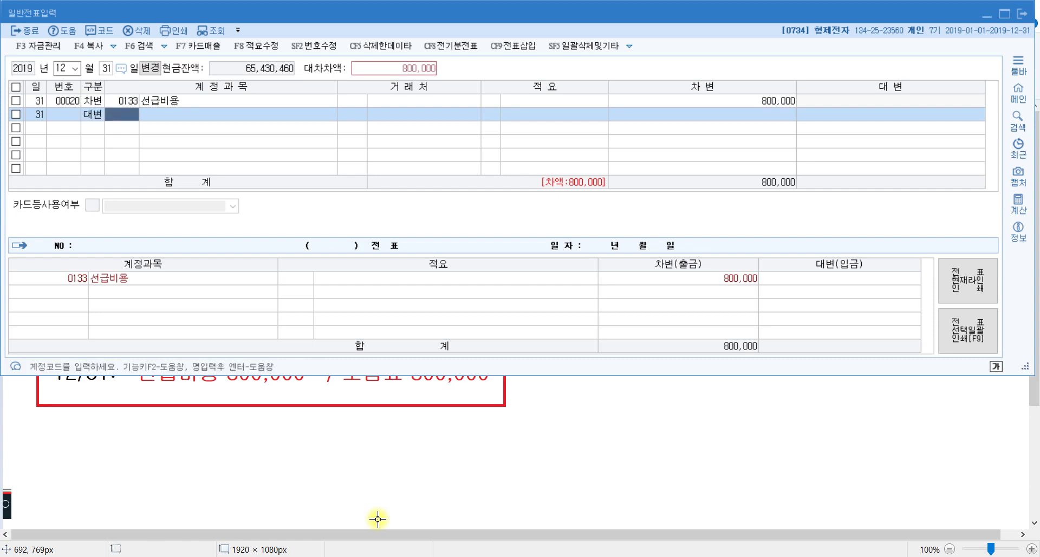
text(ㅂ)
text(험)
key(Return)
key(Down)
key(Down)
key(Down)
key(Down)
key(Down)
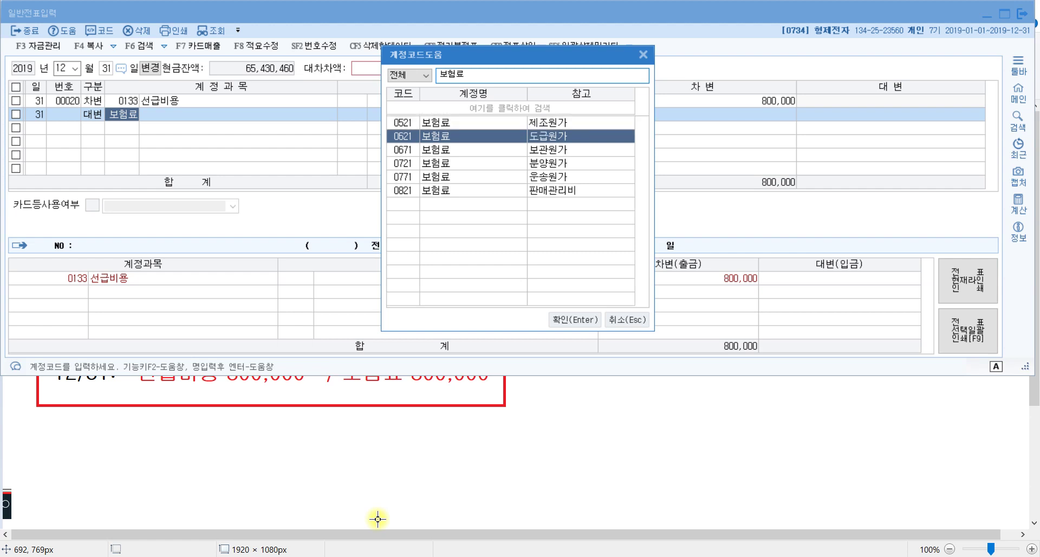
key(Return)
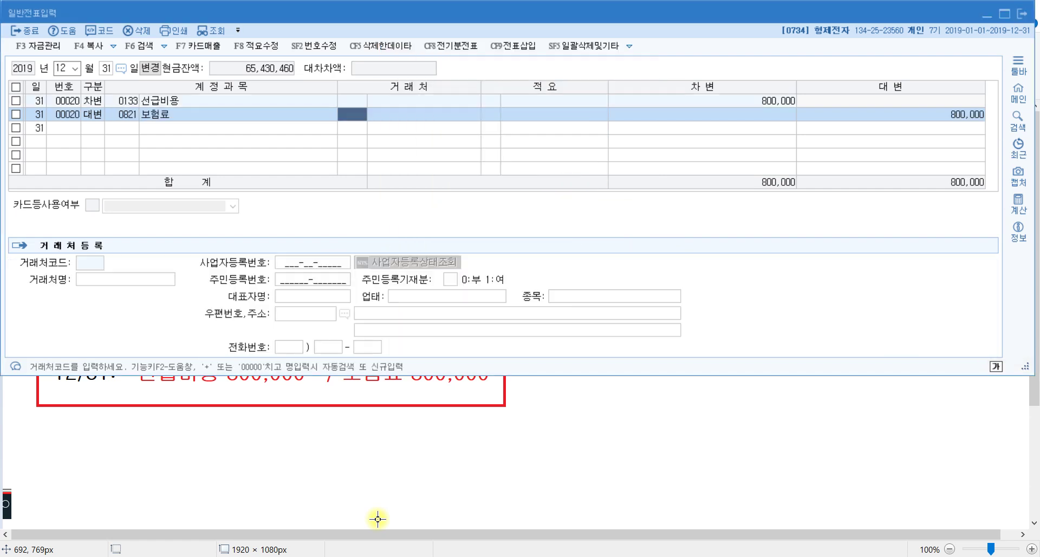
key(Return)
key(Return)
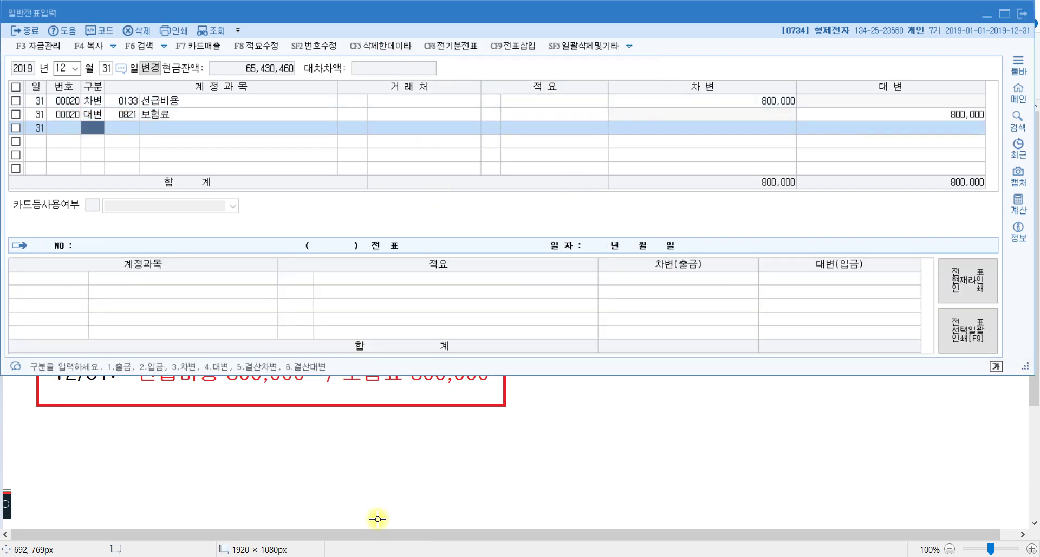
key(Up)
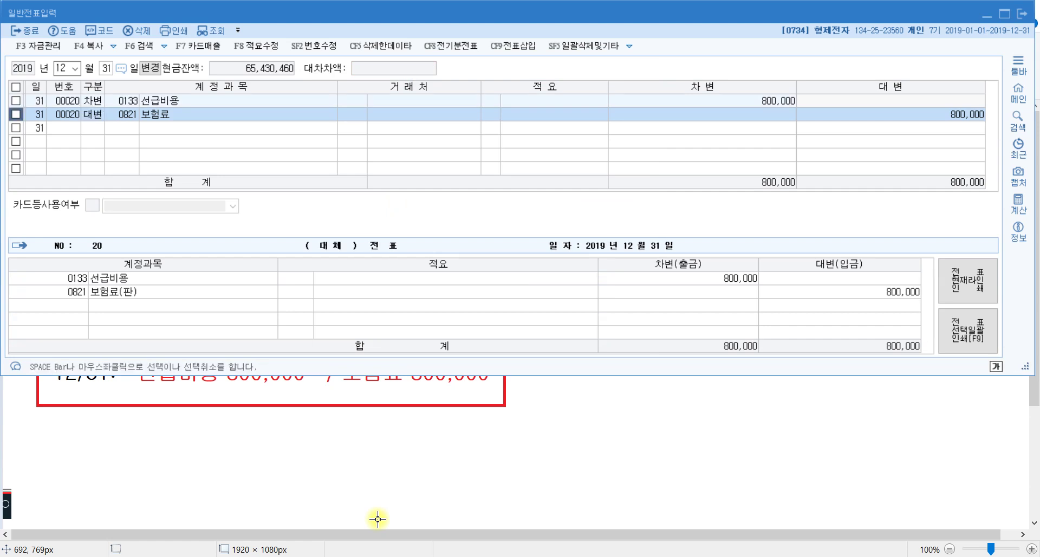
- Switch to 2019 전산회계2급.pdf, underline item [2]'s first sentence about 현금과부족 and circle "해당 원장을 조회" in blue ink
click(166, 433)
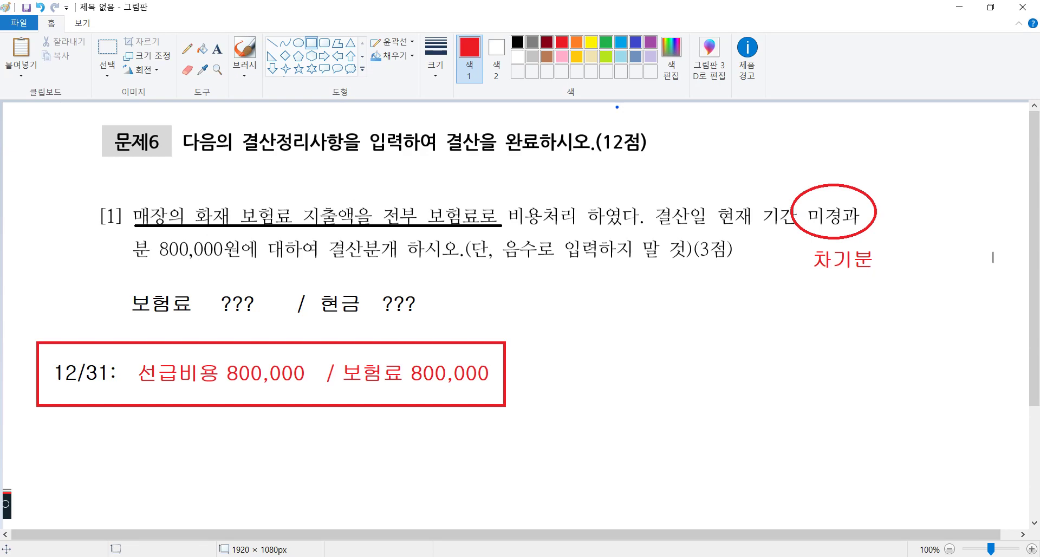
key(alt+Tab)
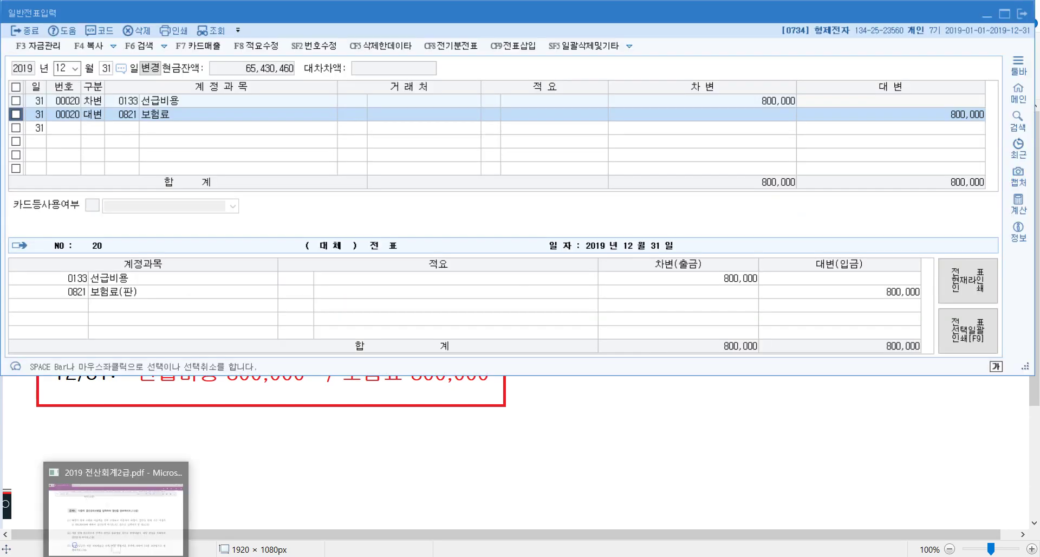
click(116, 506)
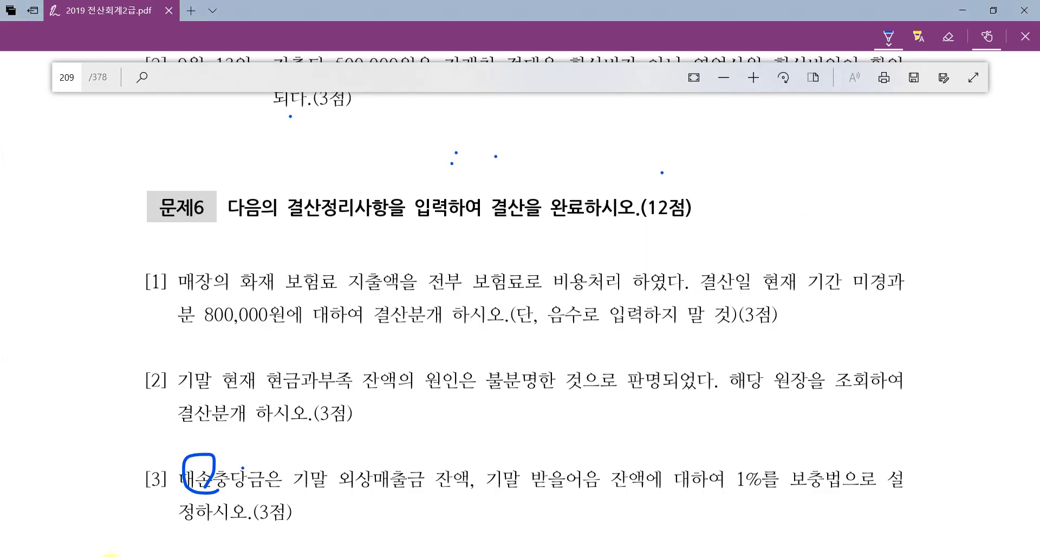
click(219, 383)
mouse_move(216, 389)
mouse_down()
mouse_move(400, 397)
mouse_move(740, 388)
mouse_up()
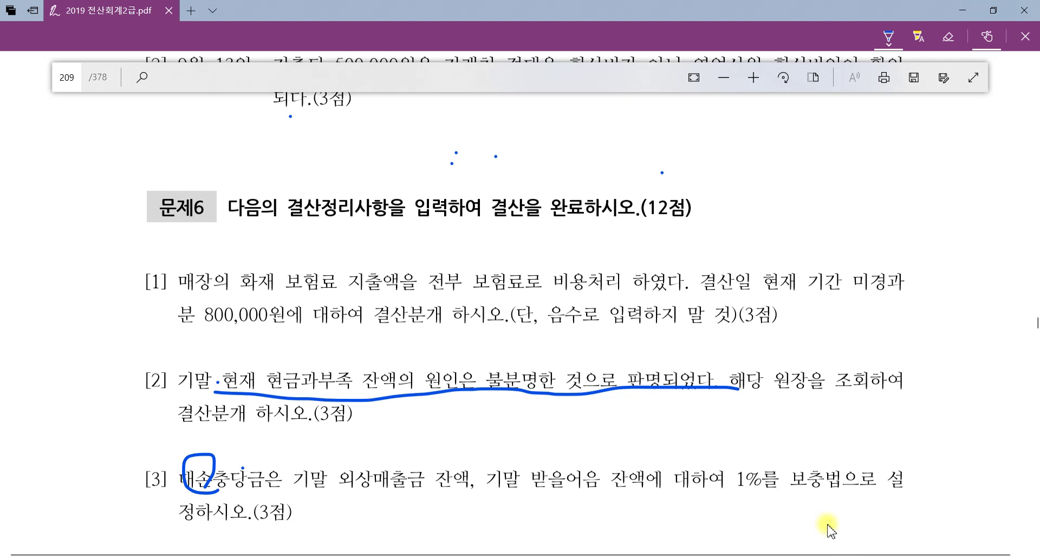
mouse_move(801, 411)
mouse_down()
mouse_move(761, 413)
mouse_move(739, 359)
mouse_move(842, 352)
mouse_move(881, 395)
mouse_move(799, 424)
mouse_up()
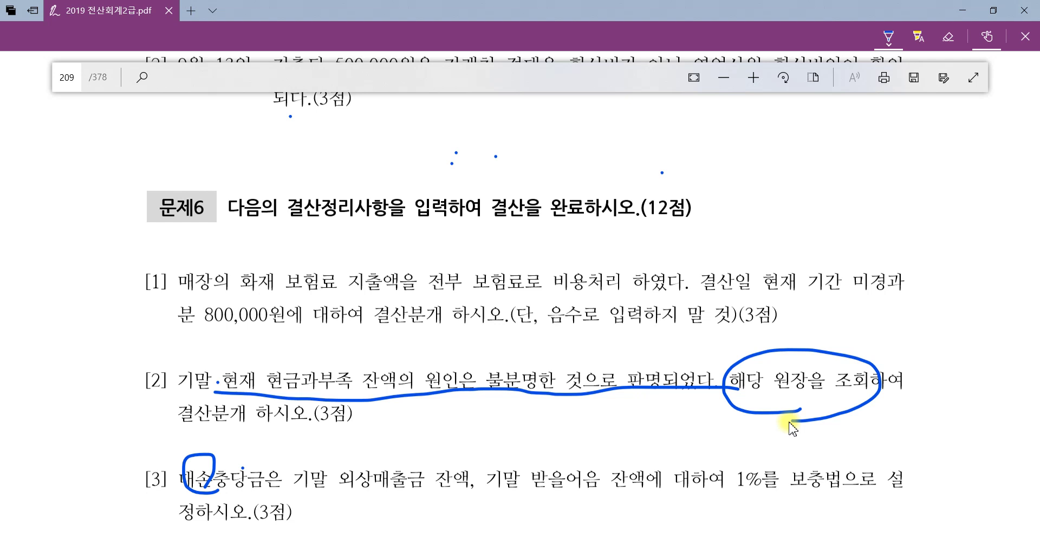
- Switch to KcLep and display the 합계잔액시산표 trial balance for month 12 of 2019
click(309, 552)
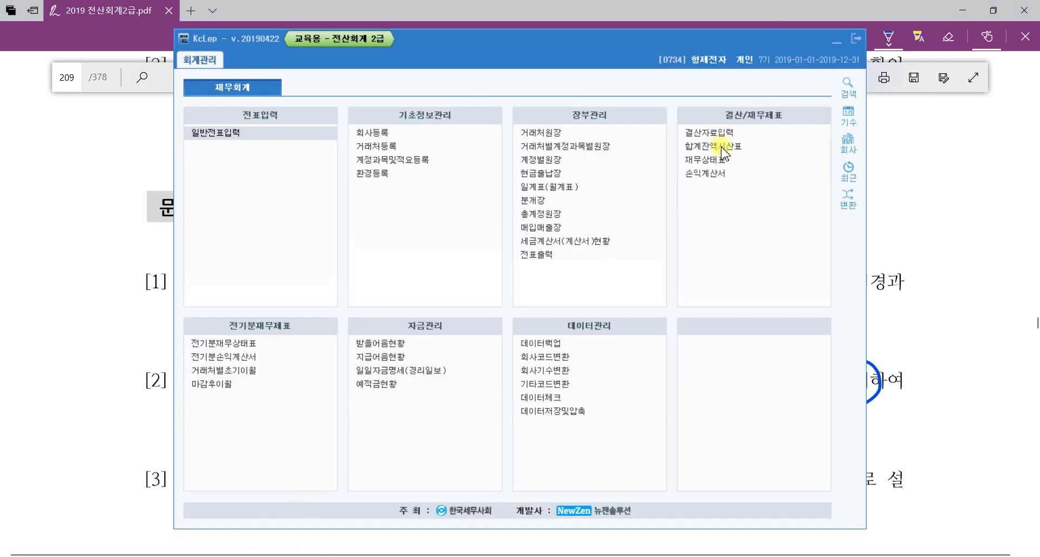
click(737, 153)
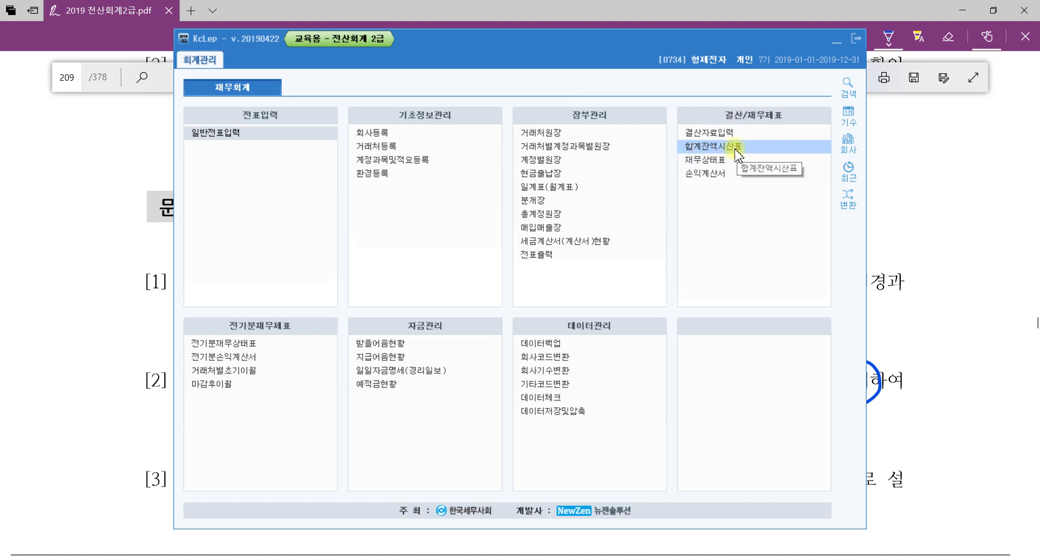
double_click(737, 153)
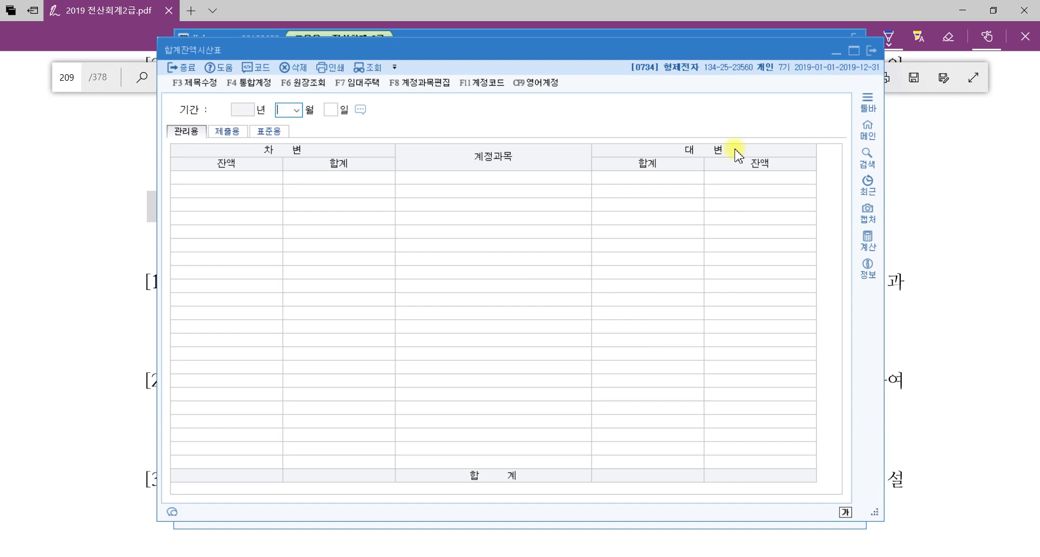
click(967, 241)
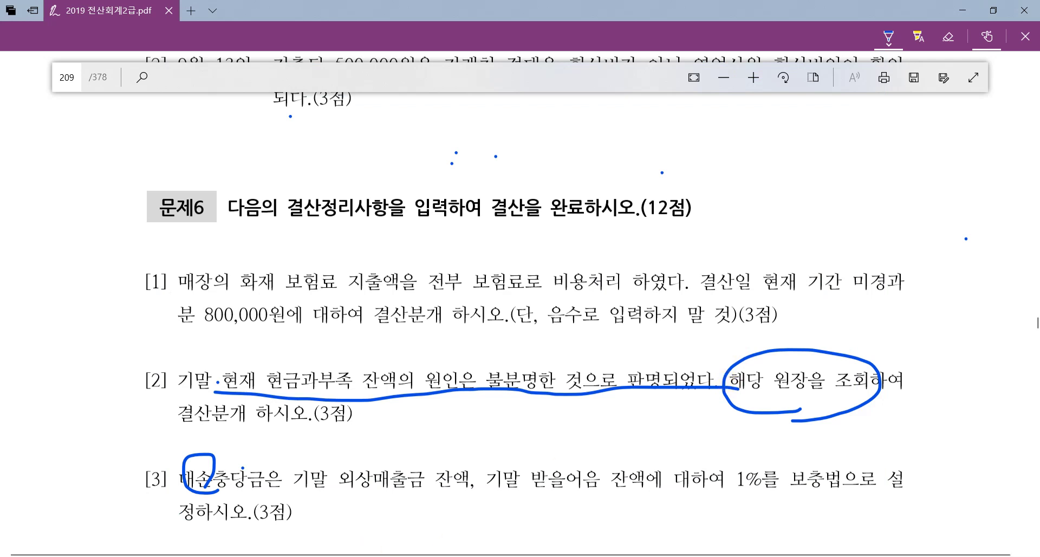
key(alt+Tab)
text(12)
key(Return)
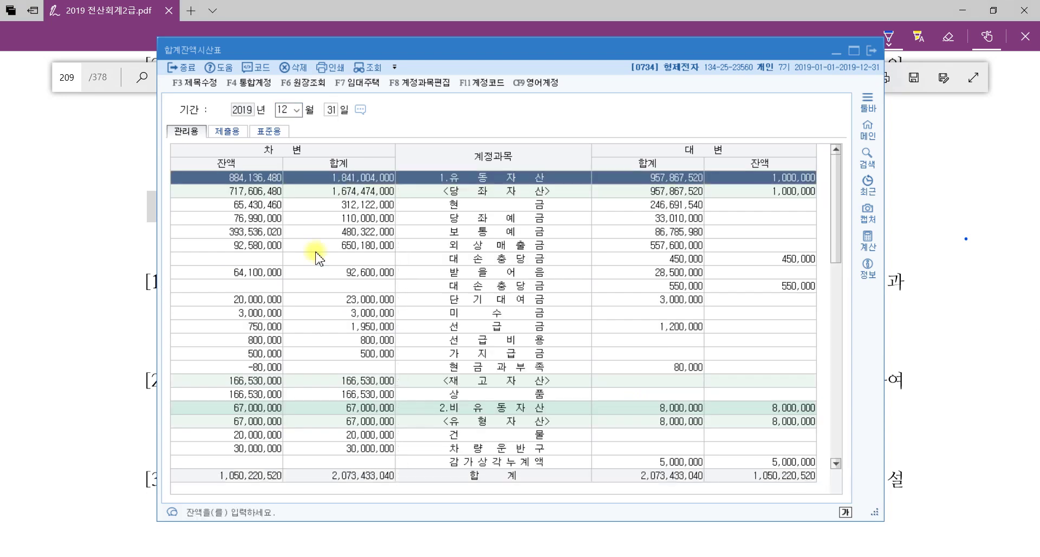
- Go down the current asset accounts in the trial balance and select the 현금과부족 row to check its balance
click(497, 206)
click(500, 273)
click(499, 327)
click(497, 353)
click(499, 367)
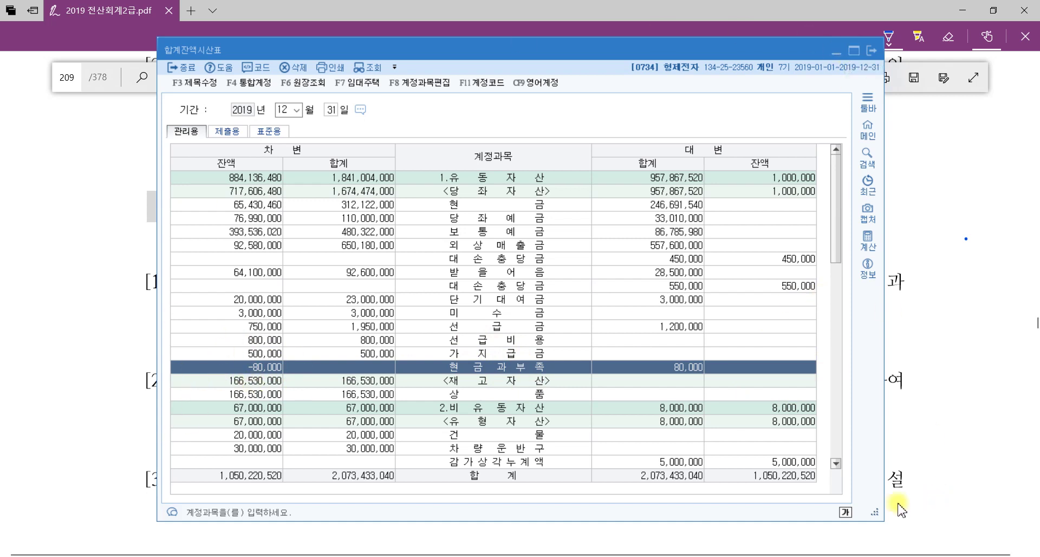
- Widen the 합계잔액시산표 window on both sides and shorten it
drag(876, 514, 1003, 485)
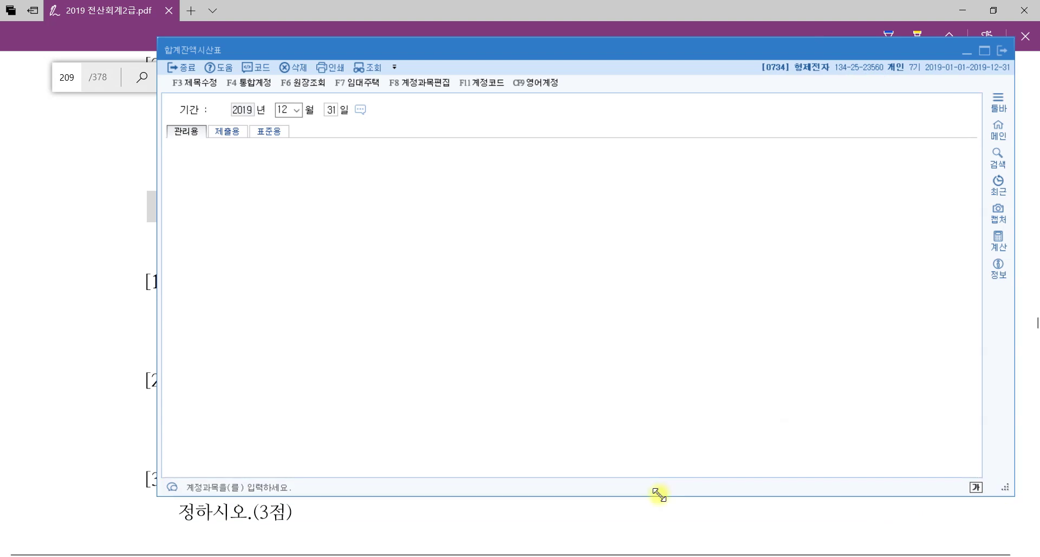
drag(158, 494, 25, 478)
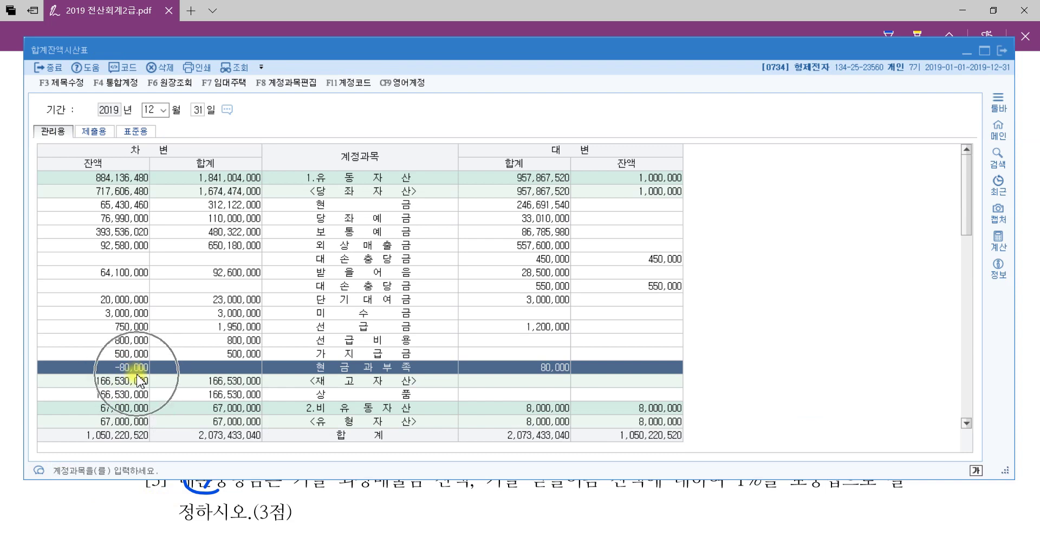
click(646, 373)
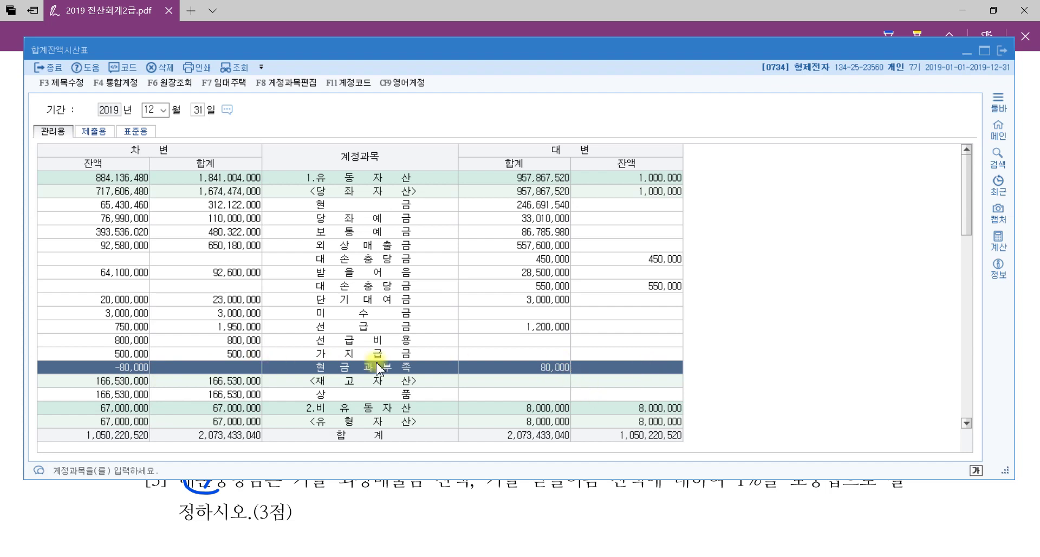
- Look up the ledger of 현금과부족 from the trial balance, inspect the voucher behind its December 2 entry, and close the ledger
click(367, 374)
double_click(367, 374)
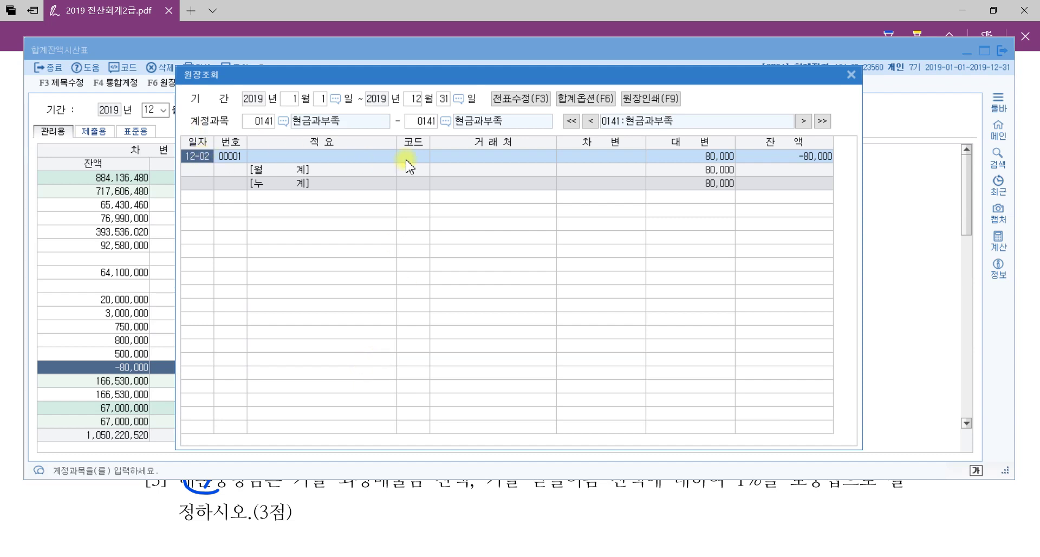
double_click(205, 157)
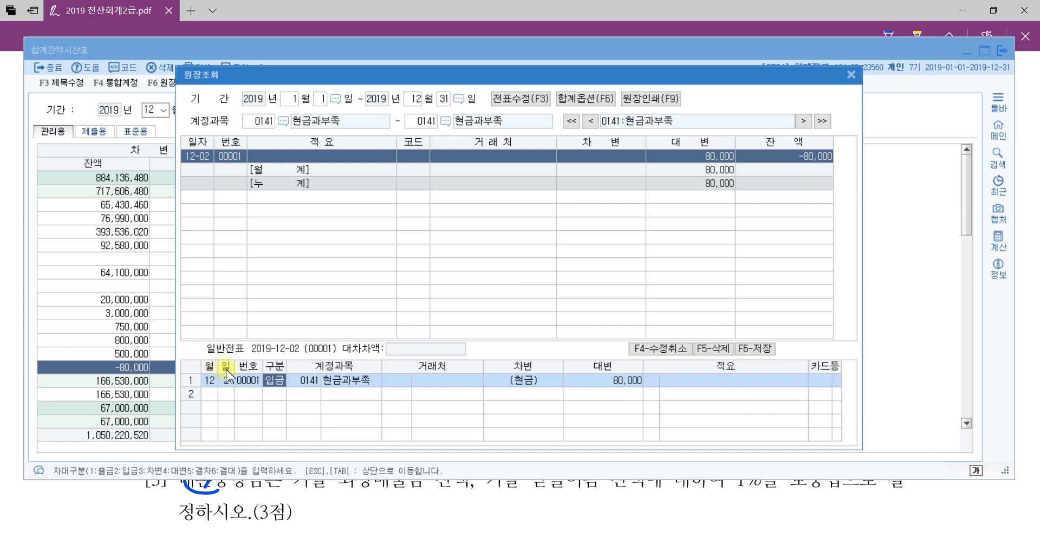
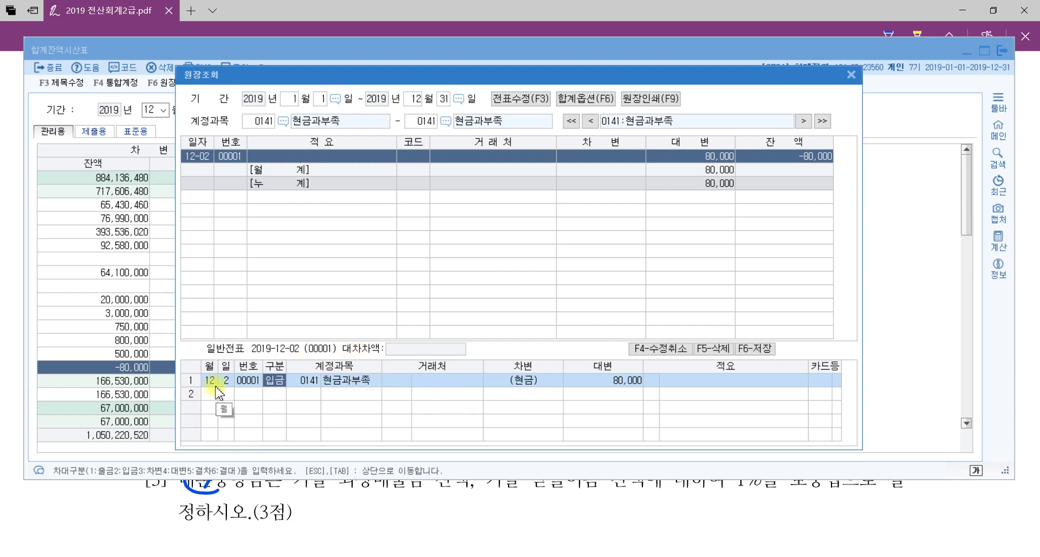
click(851, 74)
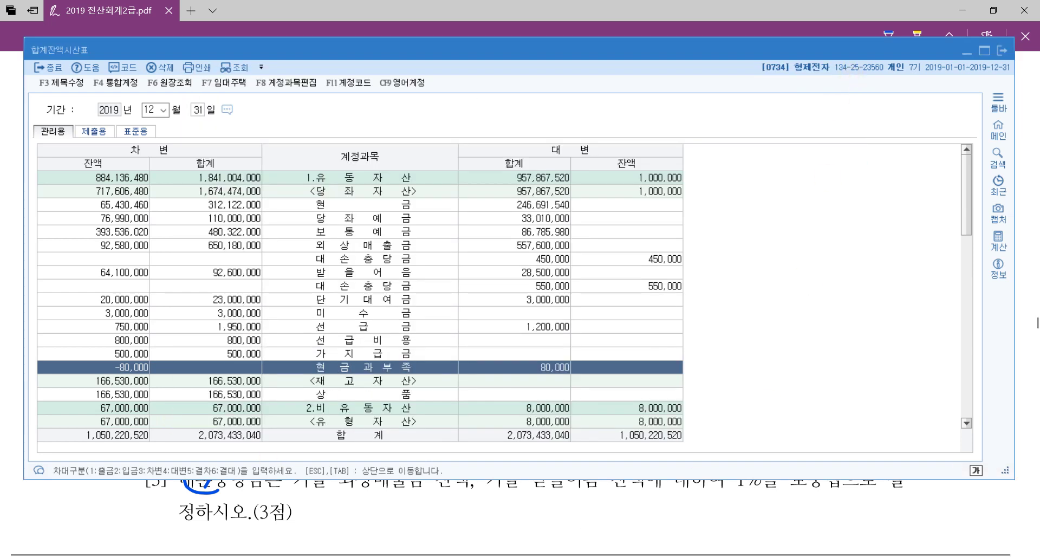
- In 일반전표입력, display the December 2 vouchers and examine the 현금과부족 and 현금 lines of the 입금 entry
click(225, 133)
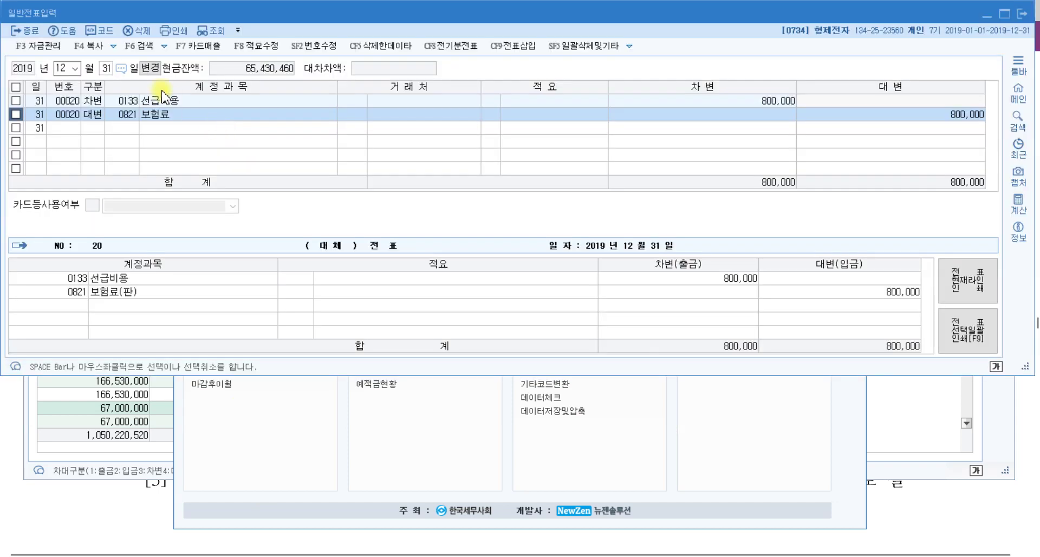
click(103, 69)
text(2)
key(Return)
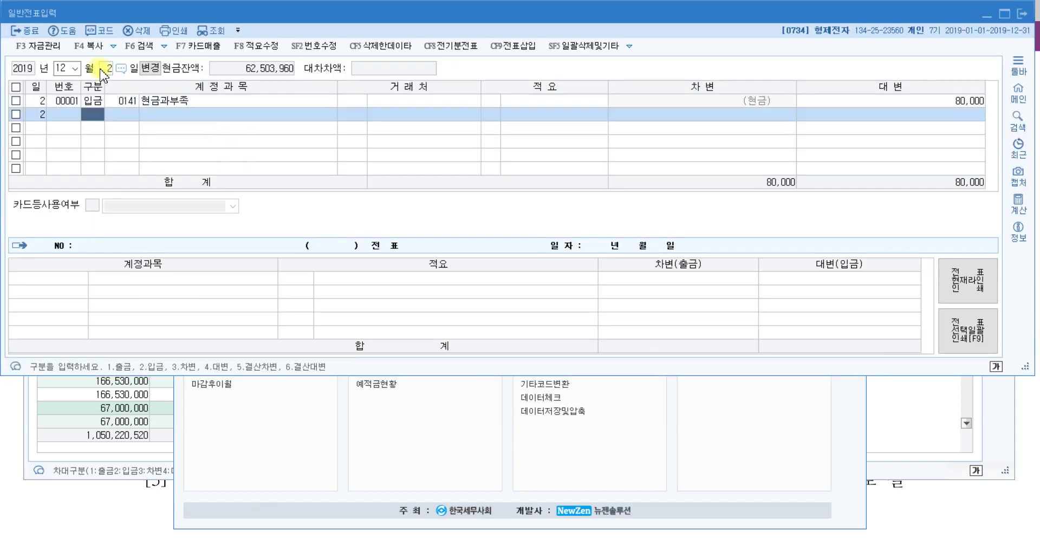
click(90, 101)
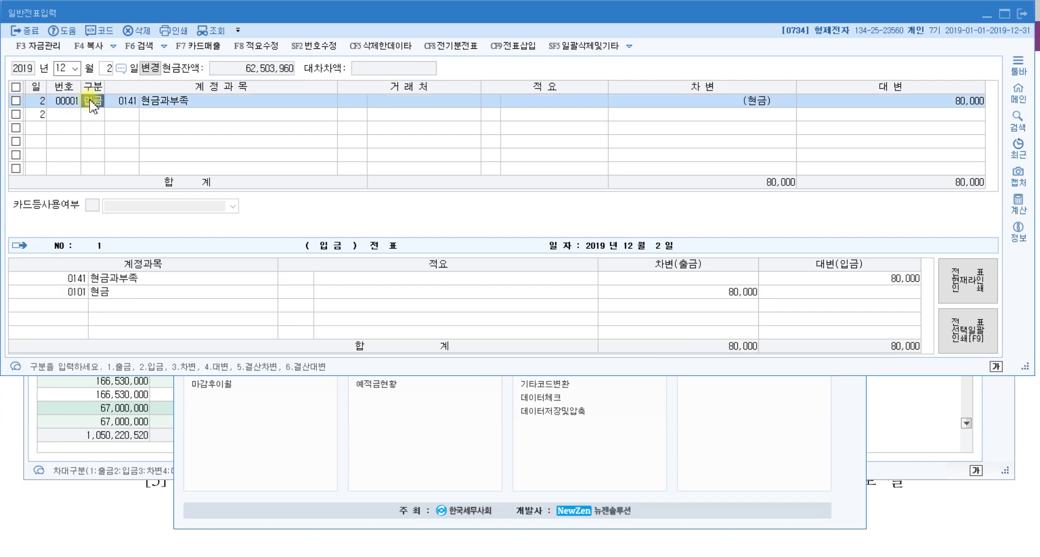
click(103, 293)
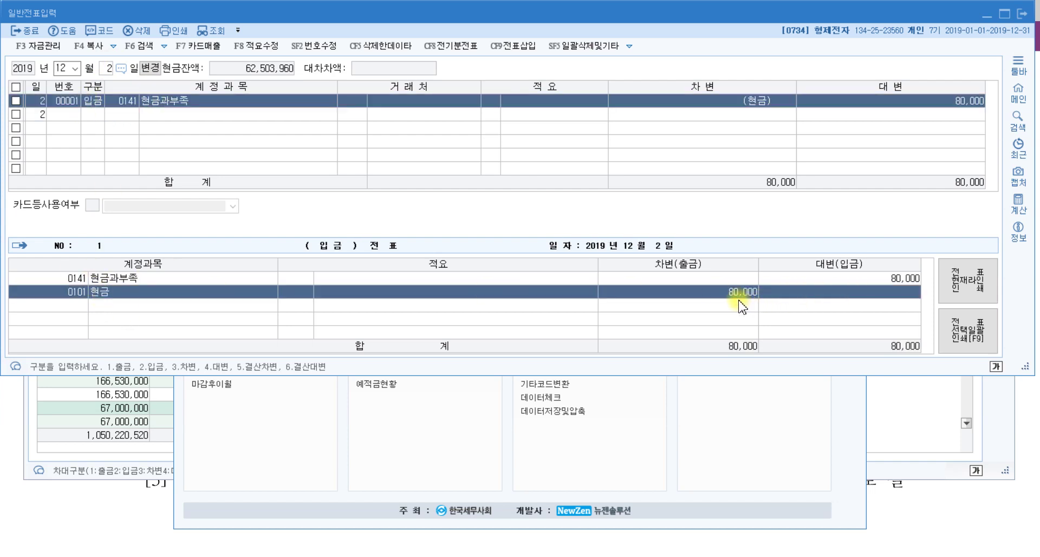
click(129, 278)
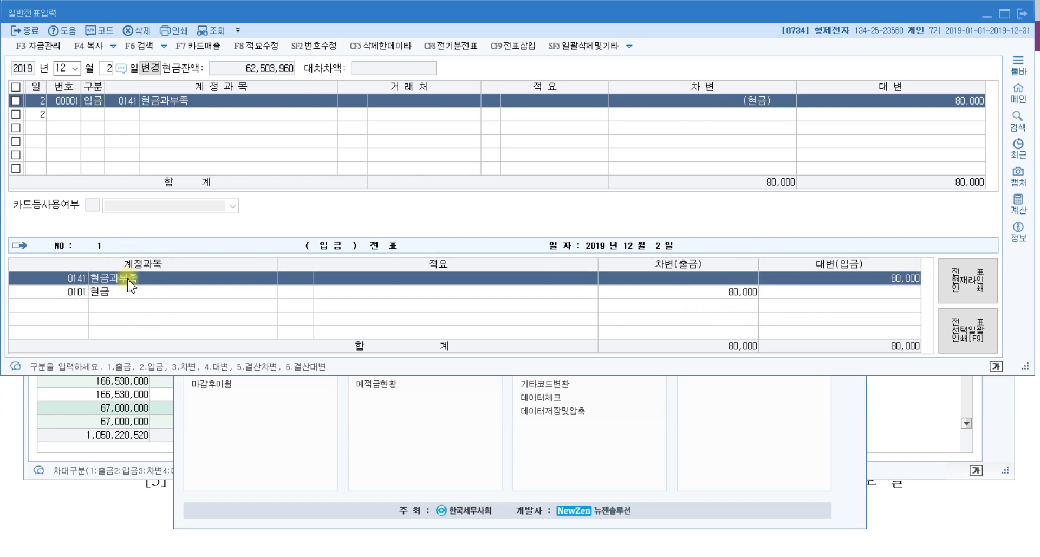
key(ctrl)
key(ctrl)
key(ctrl)
key(ctrl)
key(ctrl)
key(ctrl)
key(ctrl)
key(ctrl)
key(ctrl)
key(ctrl)
- Return the voucher entry to day 31 and start a new debit line with account 0101 현금
click(442, 132)
key(Escape)
text(31)
key(Return)
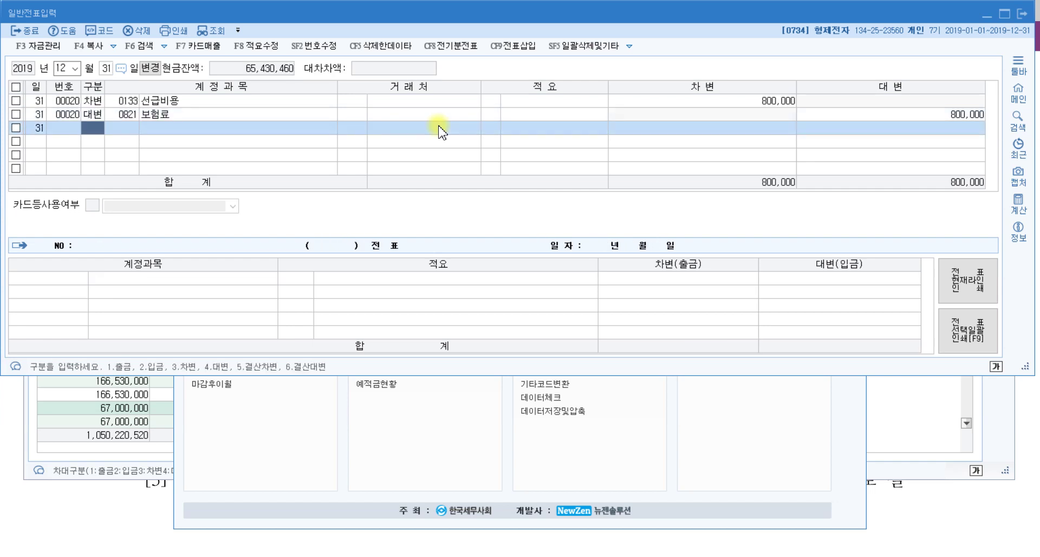
text(3ㅎㅕㄴ금)
key(Return)
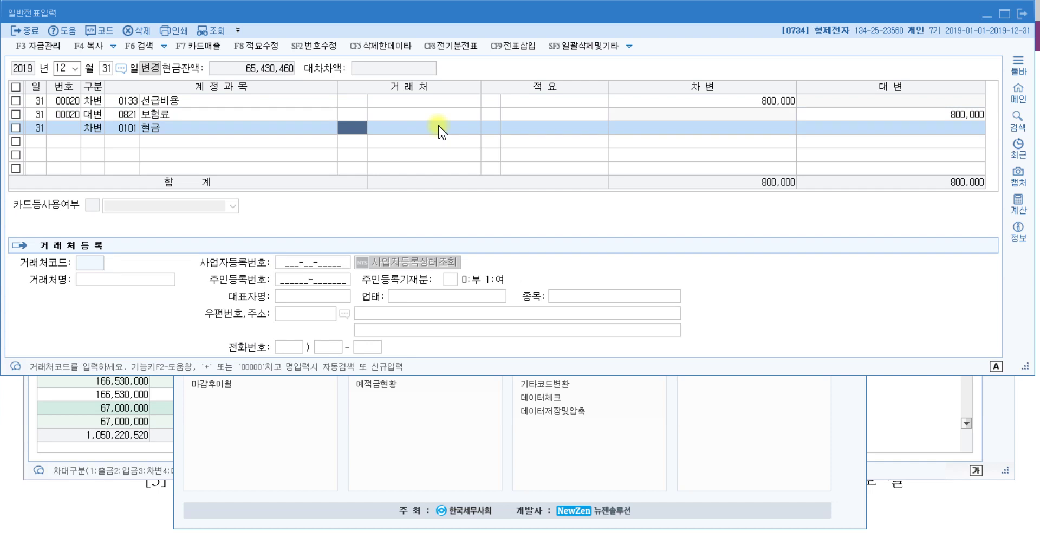
- Change the new debit line's account to 0141 현금과부족 and go to its debit amount
click(123, 133)
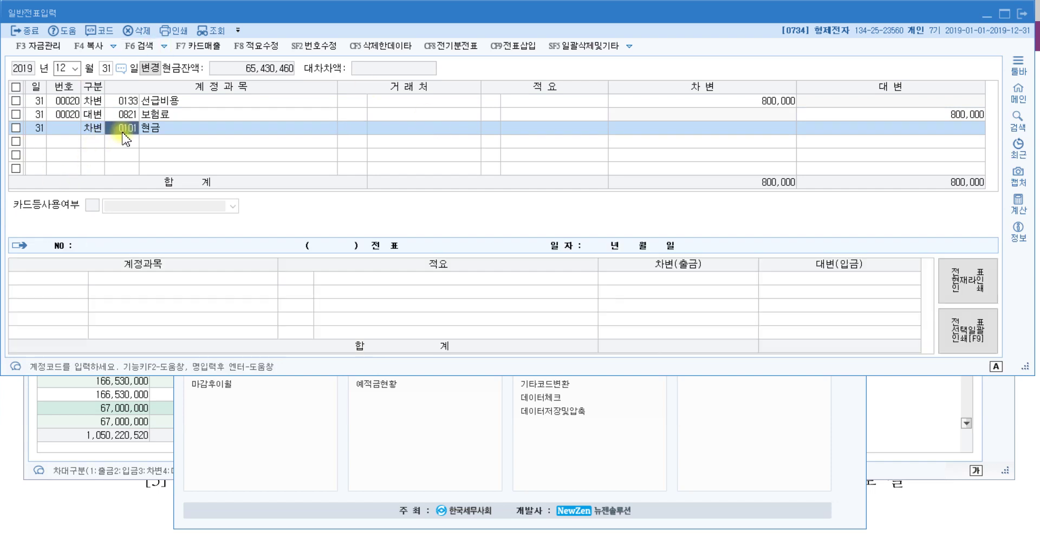
key(Return)
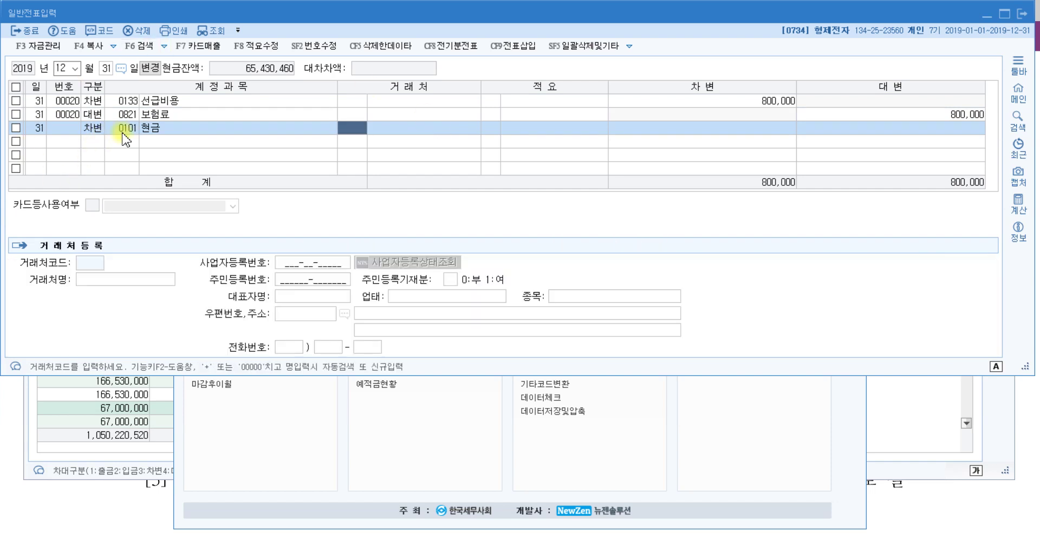
click(123, 133)
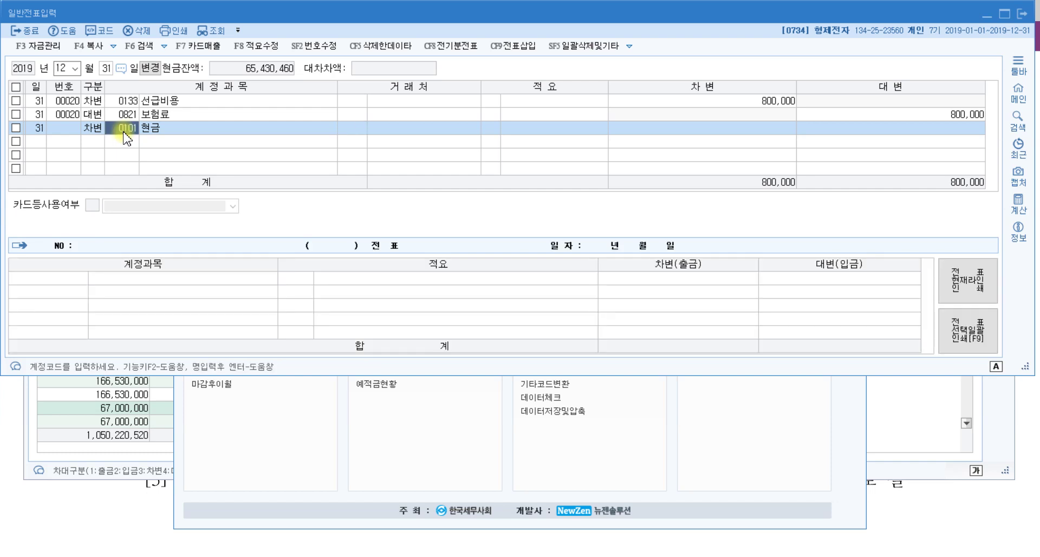
text(현금과)
key(Return)
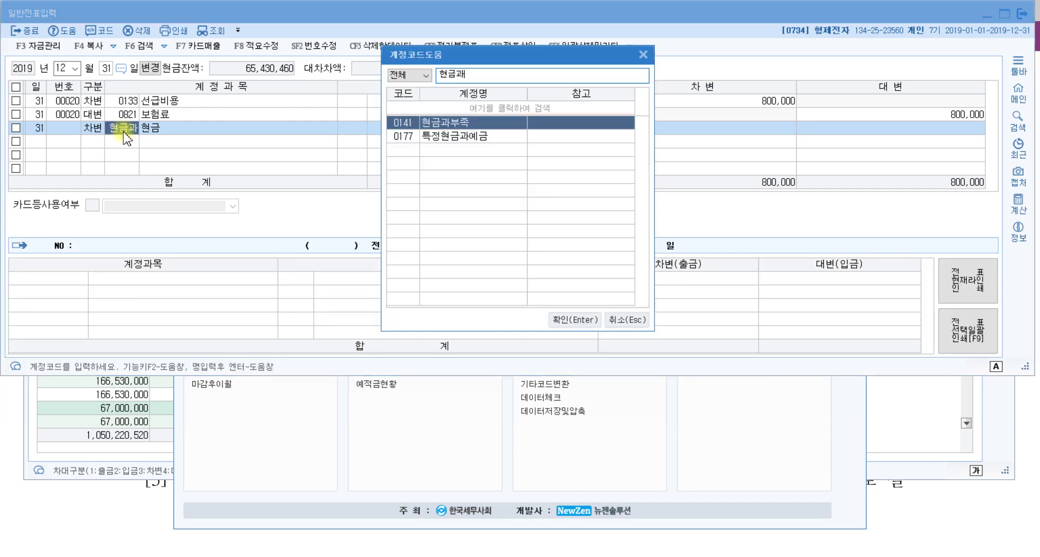
click(479, 128)
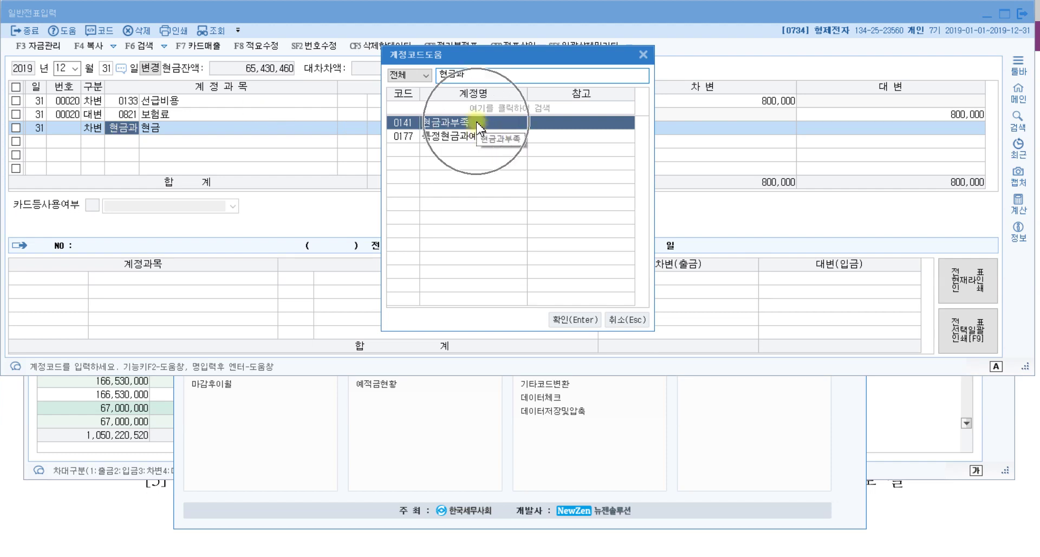
click(479, 127)
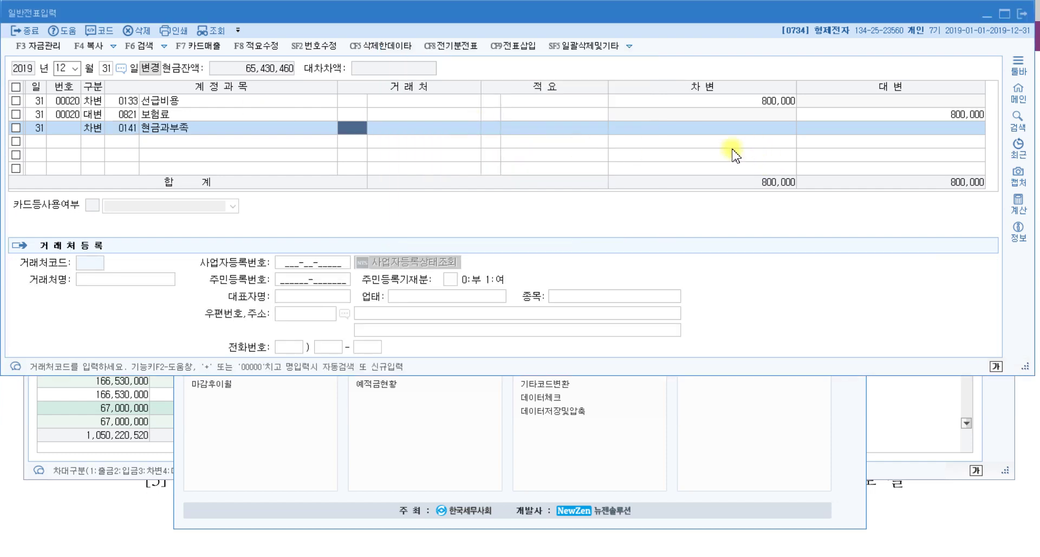
key(Return)
key(Return)
click(722, 134)
click(722, 134)
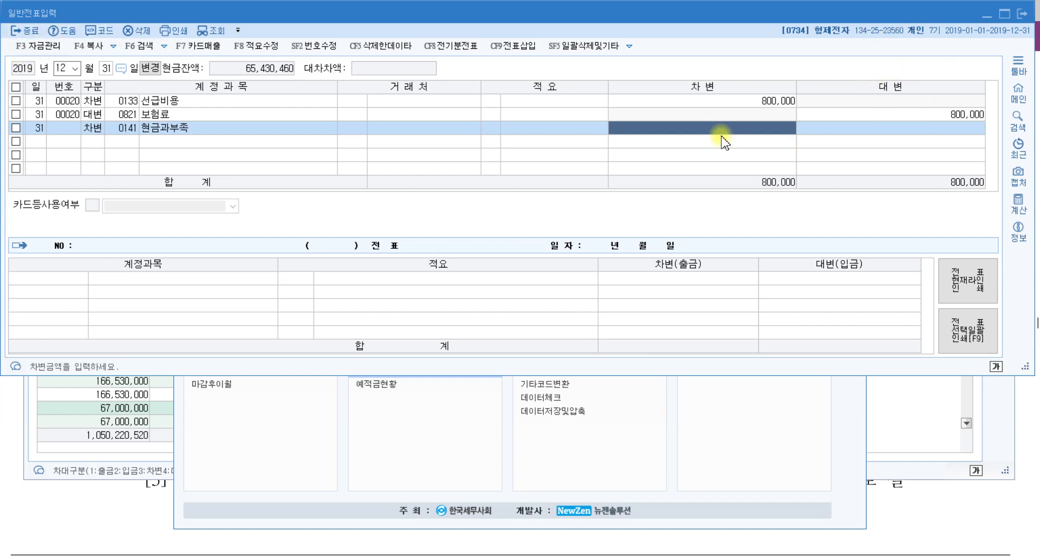
- Recheck the balance in the trial balance's 현금과부족 row and close the trial balance
click(912, 404)
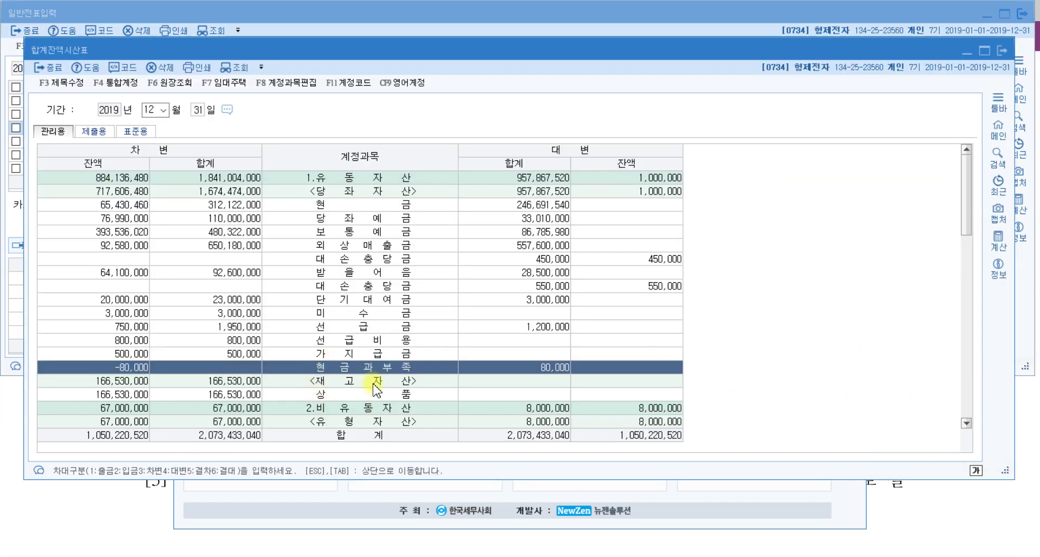
click(371, 367)
click(130, 373)
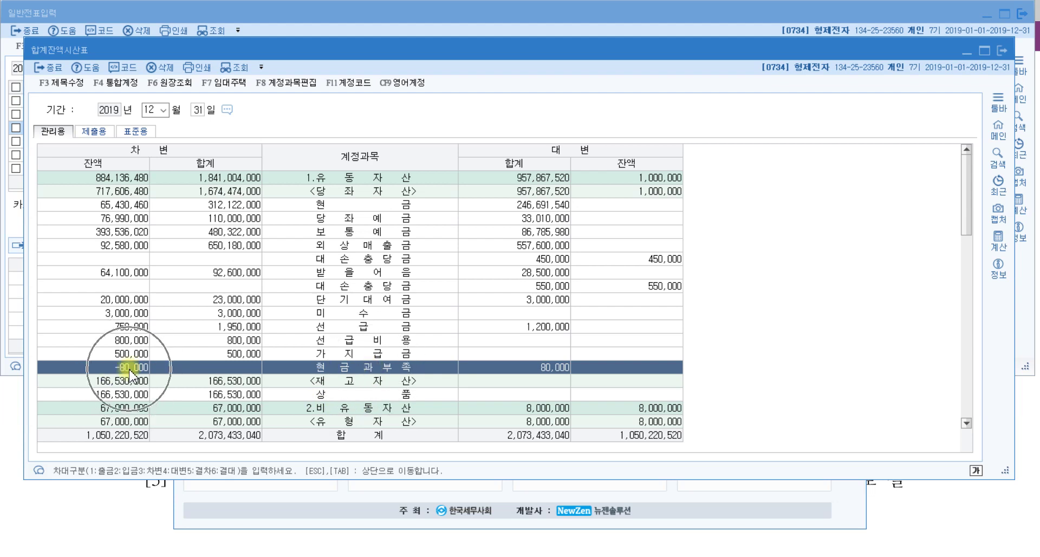
click(153, 354)
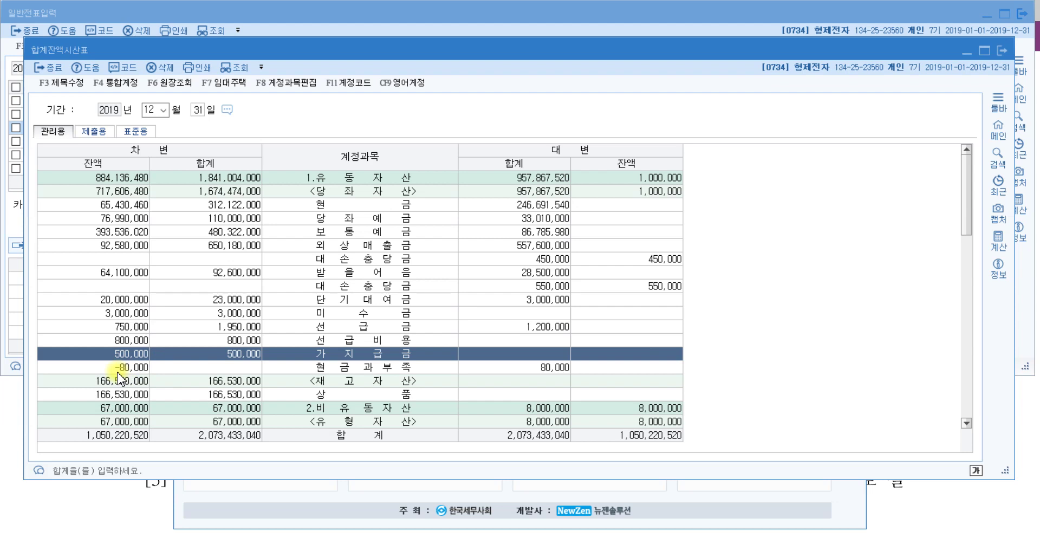
click(657, 374)
click(122, 373)
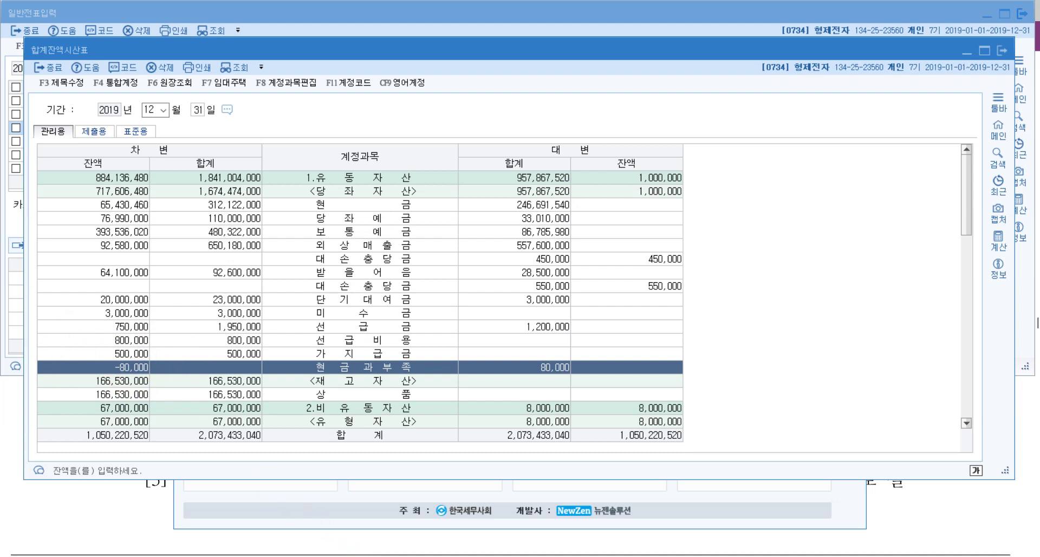
key(Escape)
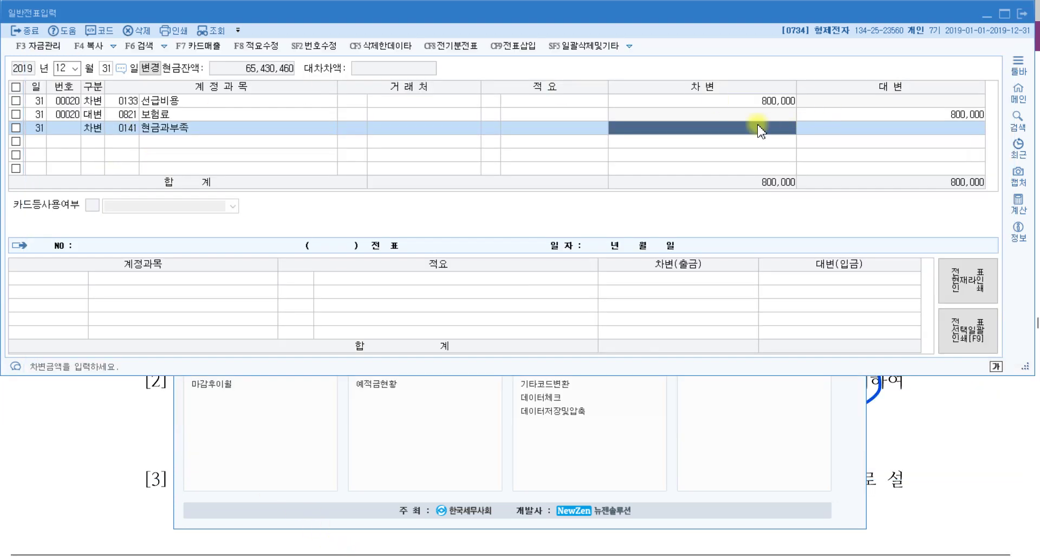
- Enter 80,000 as the debit amount of 현금과부족 and start a credit line below it
text(80,000)
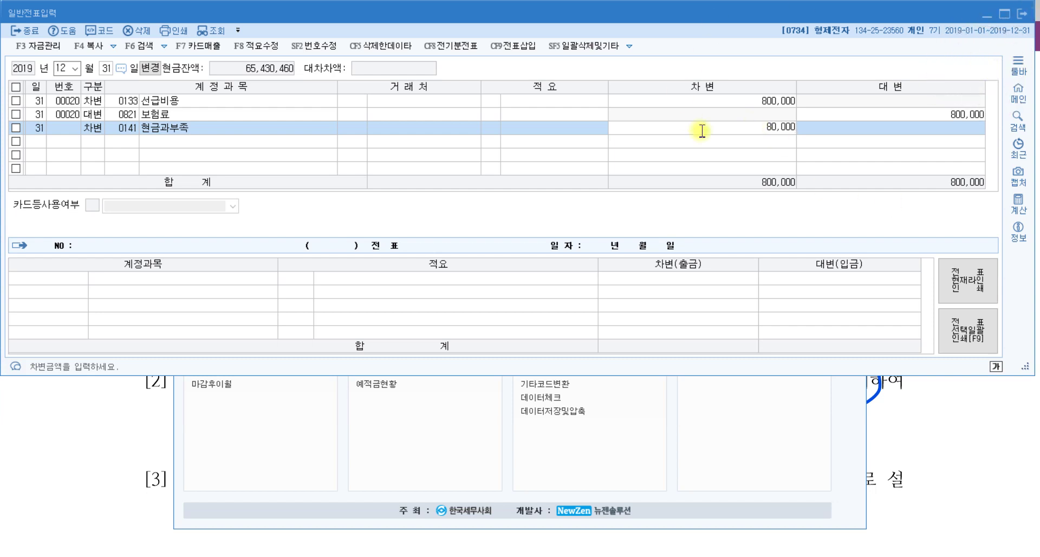
key(Return)
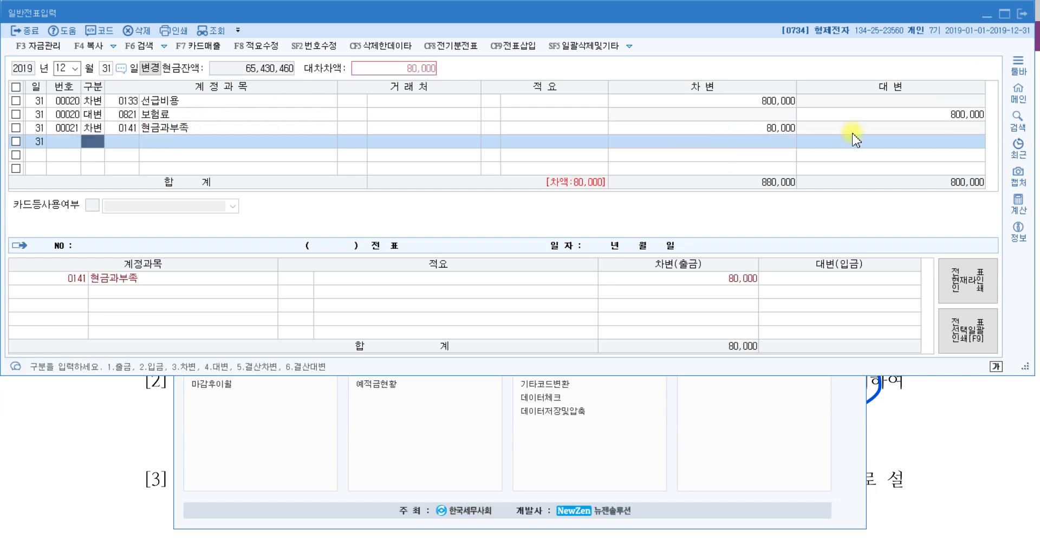
text(4)
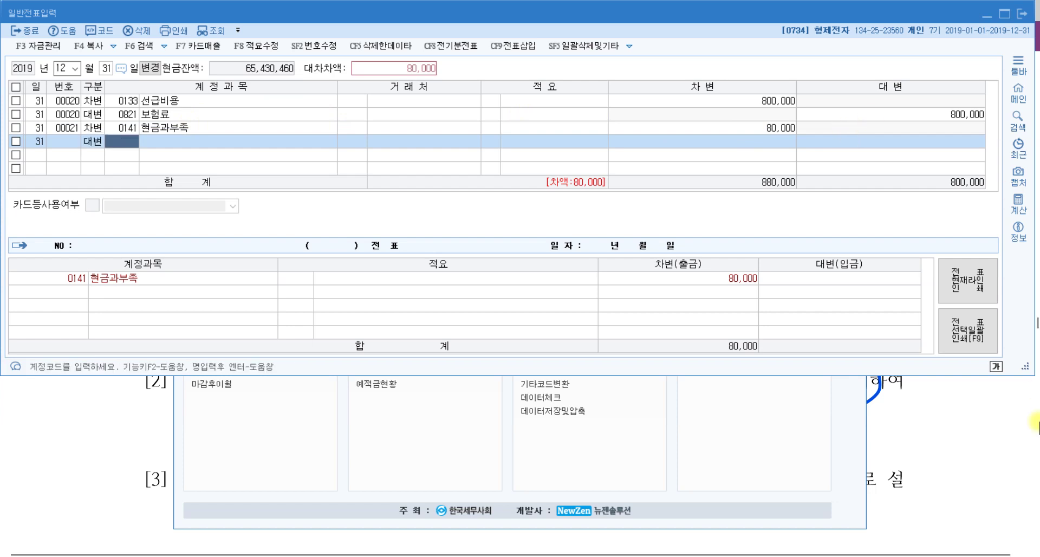
- Check item [2] in 2019 전산회계2급.pdf, and back in KcLep complete the credit line with account 0930 잡이익 for 80,000
click(945, 469)
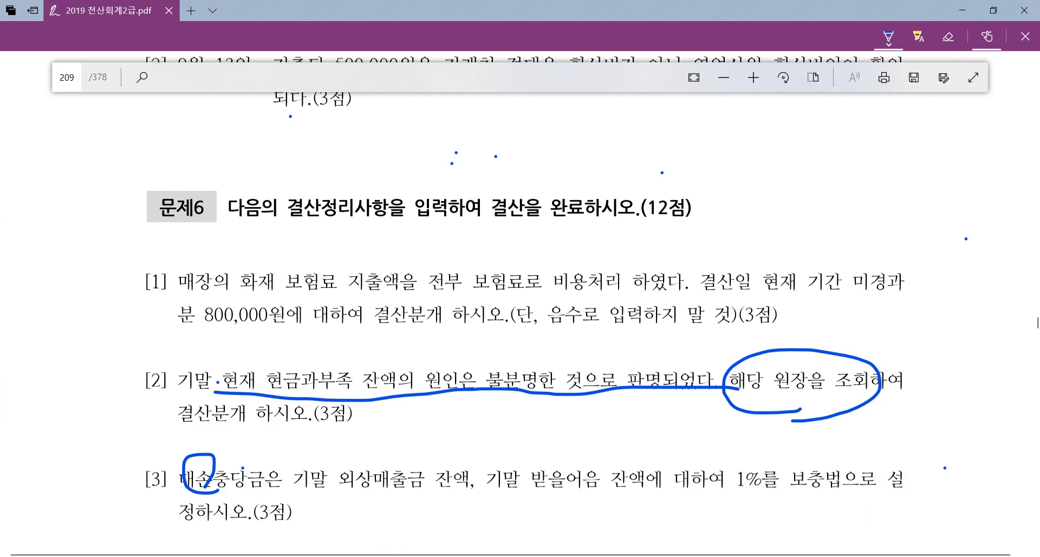
click(396, 553)
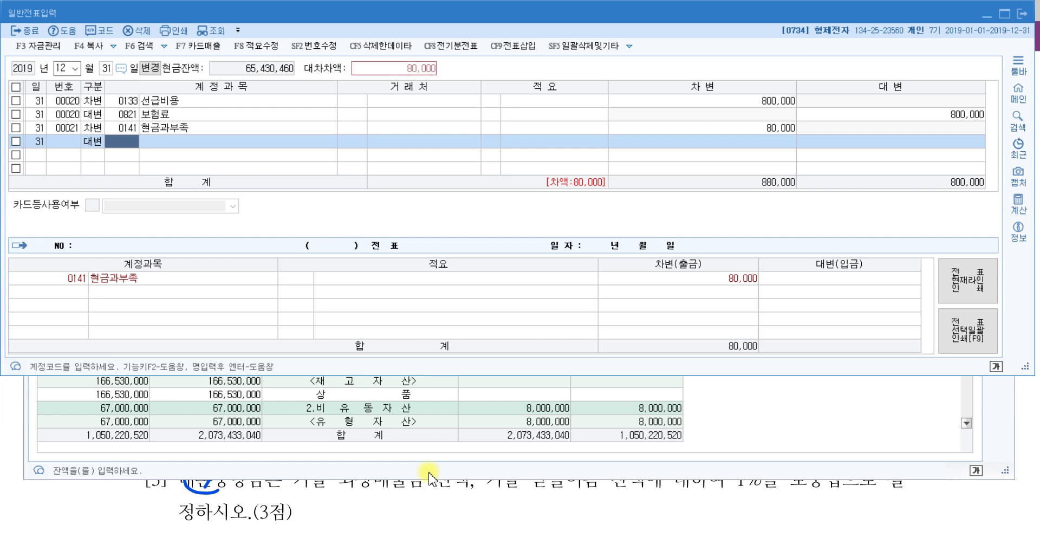
text(잡이익)
key(Return)
key(Return)
key(Return)
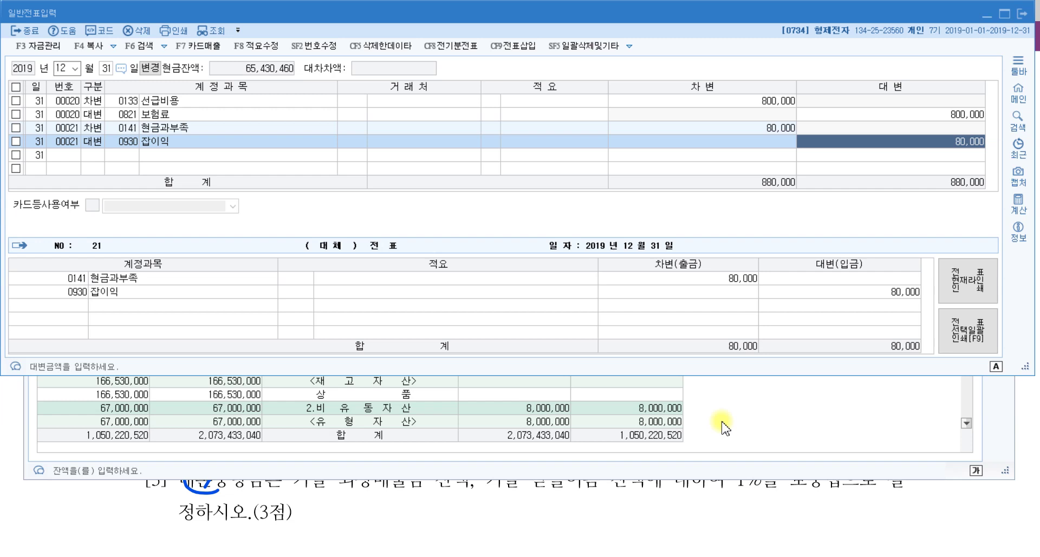
- Bring the 합계잔액시산표 forward and review the debit and credit balances of the 현금과부족 row
click(766, 433)
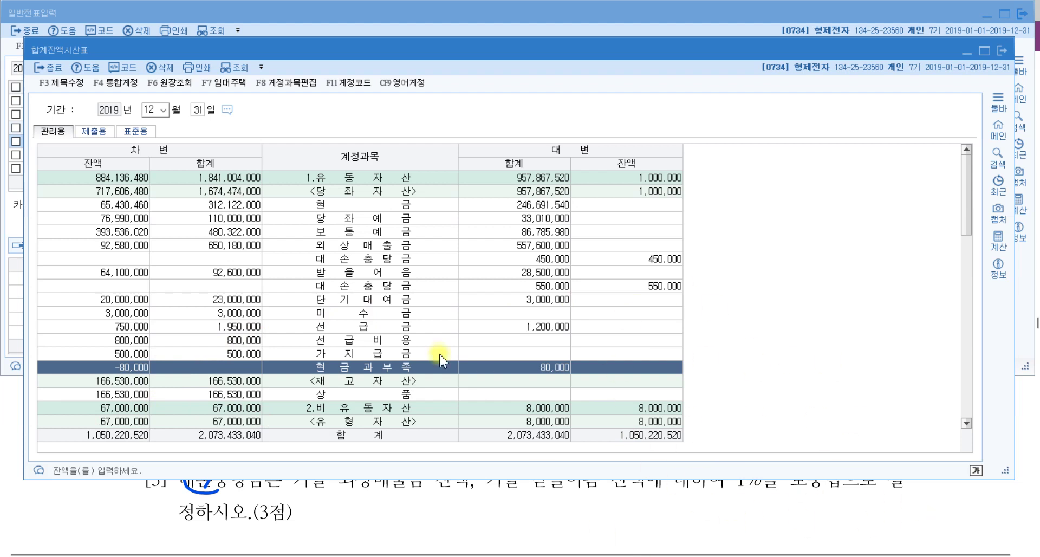
click(370, 369)
click(114, 298)
click(637, 379)
click(638, 378)
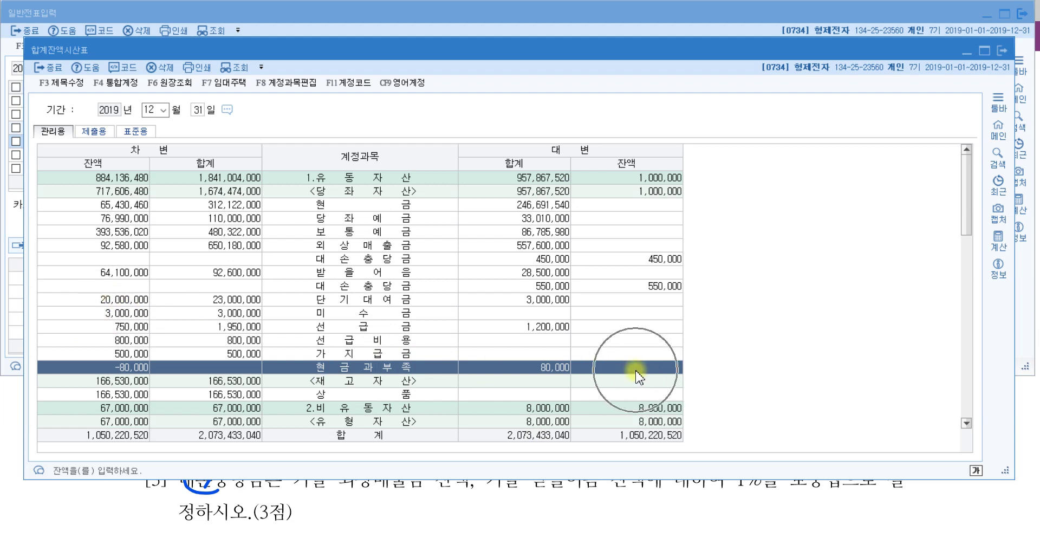
click(110, 312)
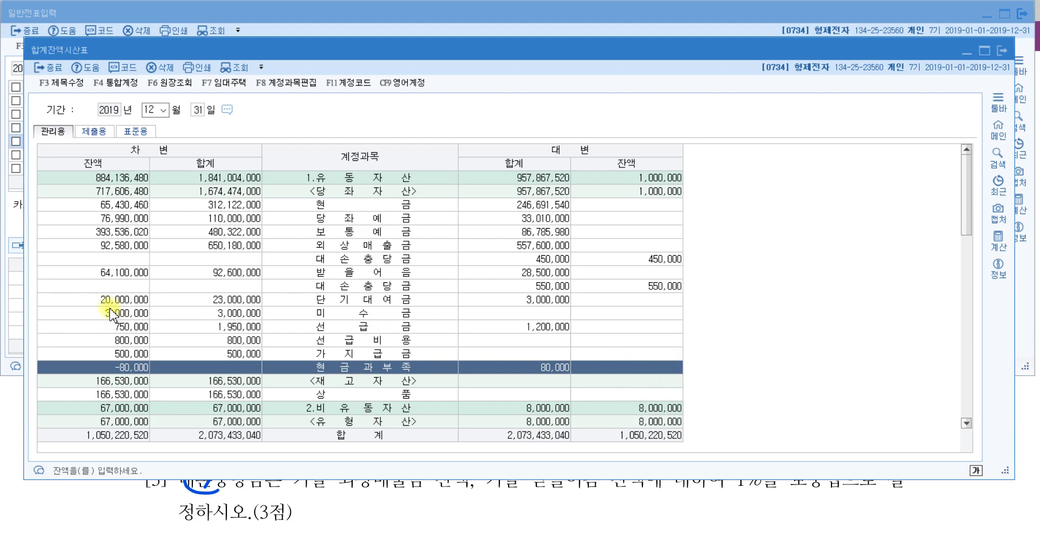
- Leave the trial balance's 현금과부족 row and read items [3] and [4] of 문제6 in 2019 전산회계2급.pdf
click(386, 366)
key(Escape)
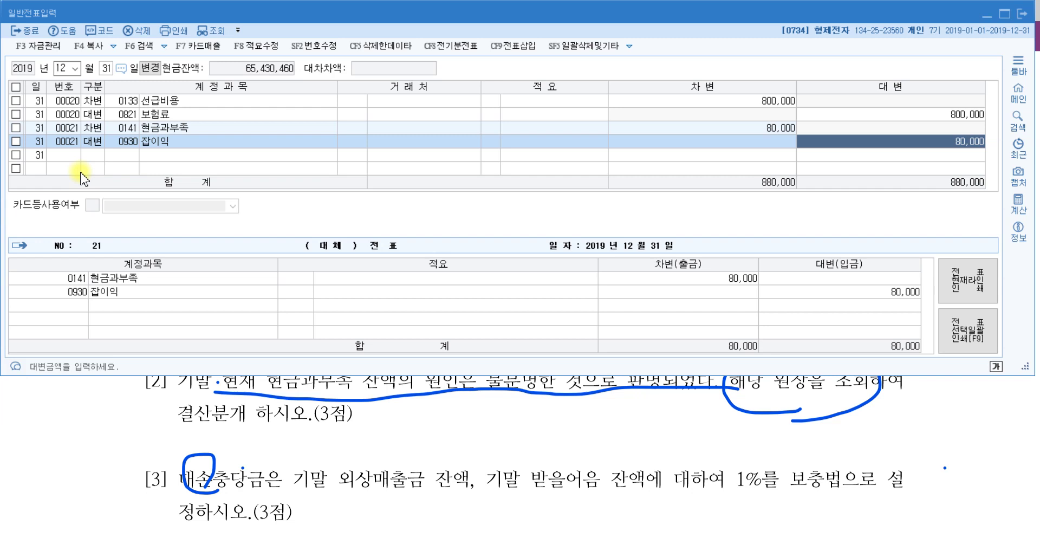
click(492, 420)
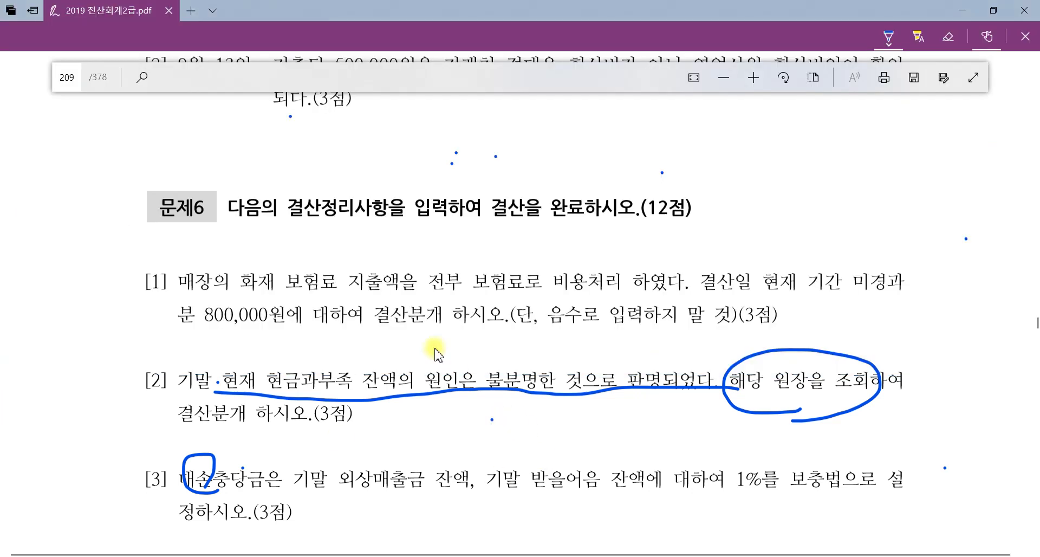
scroll(429, 286, down, 4)
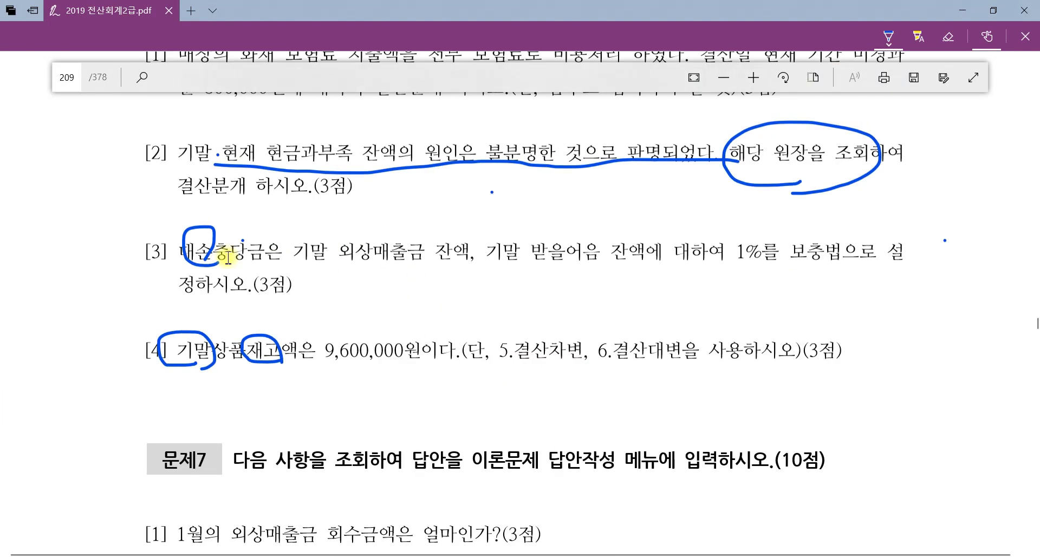
click(231, 338)
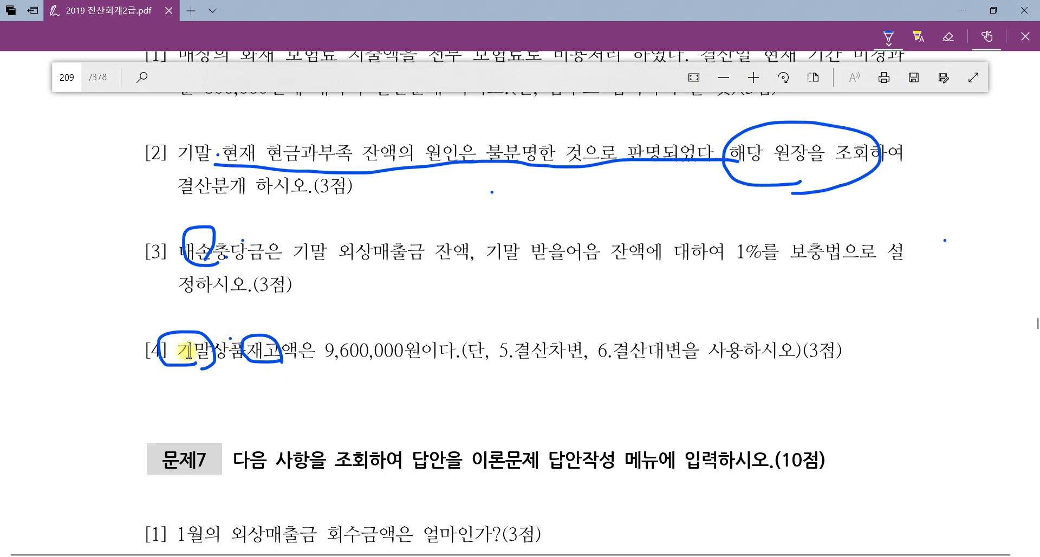
- Switch to KcLep, close the 합계잔액시산표 and 일반전표입력 windows, and bring up the main menu
key(alt+Tab)
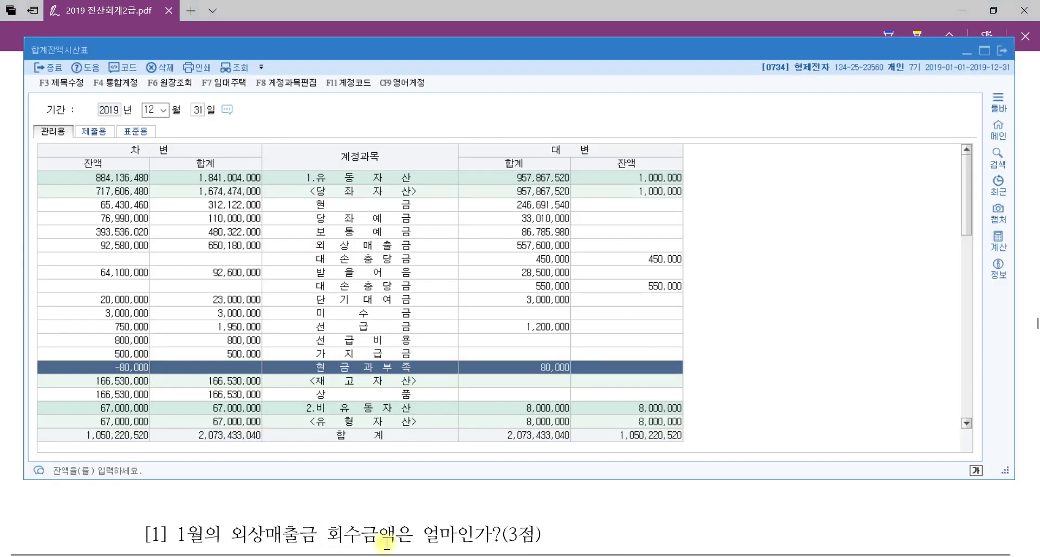
click(1020, 51)
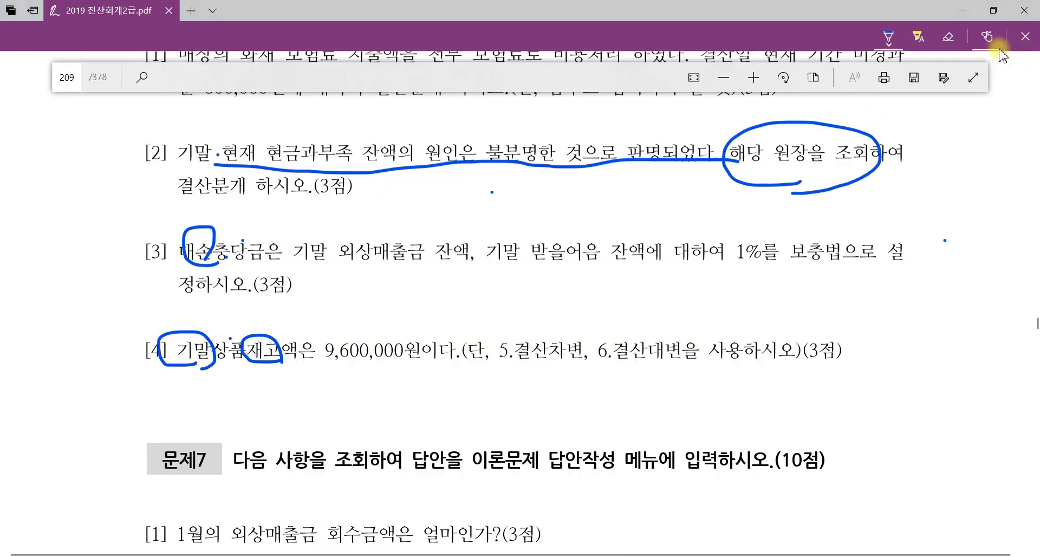
key(alt+Tab)
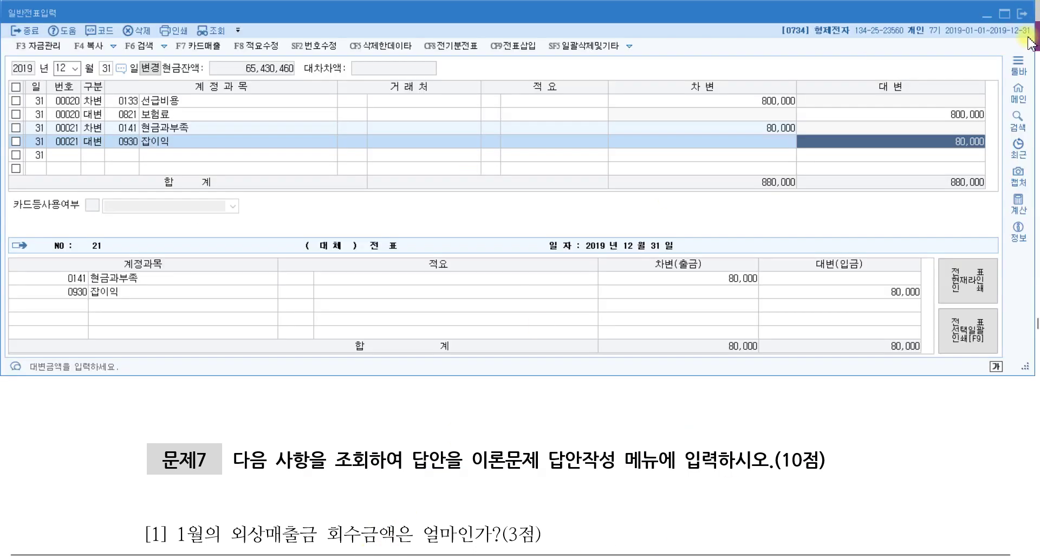
click(1019, 12)
click(282, 556)
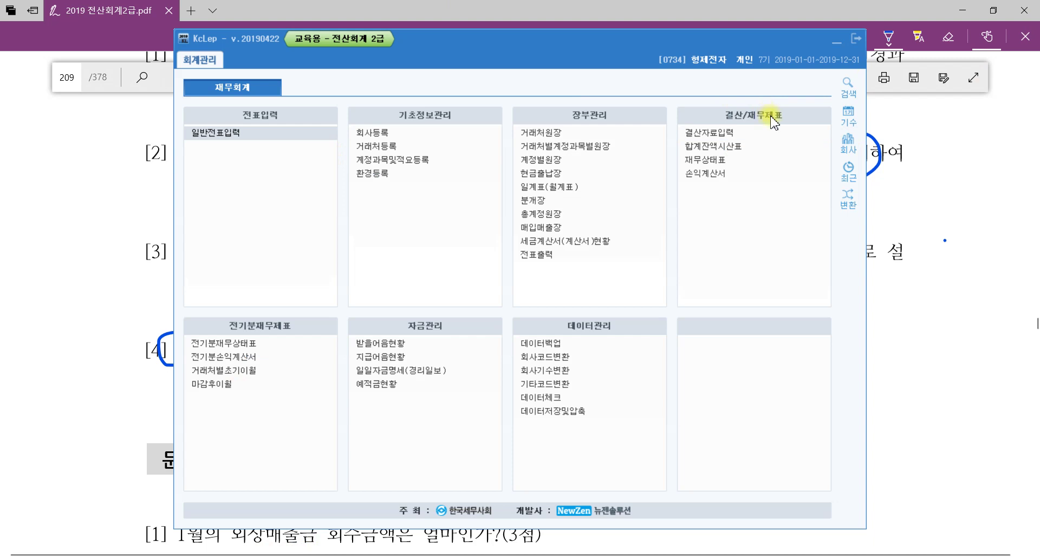
- Open 결산자료입력 and load the closing data for the period 2019 month 01 through month 12
click(716, 132)
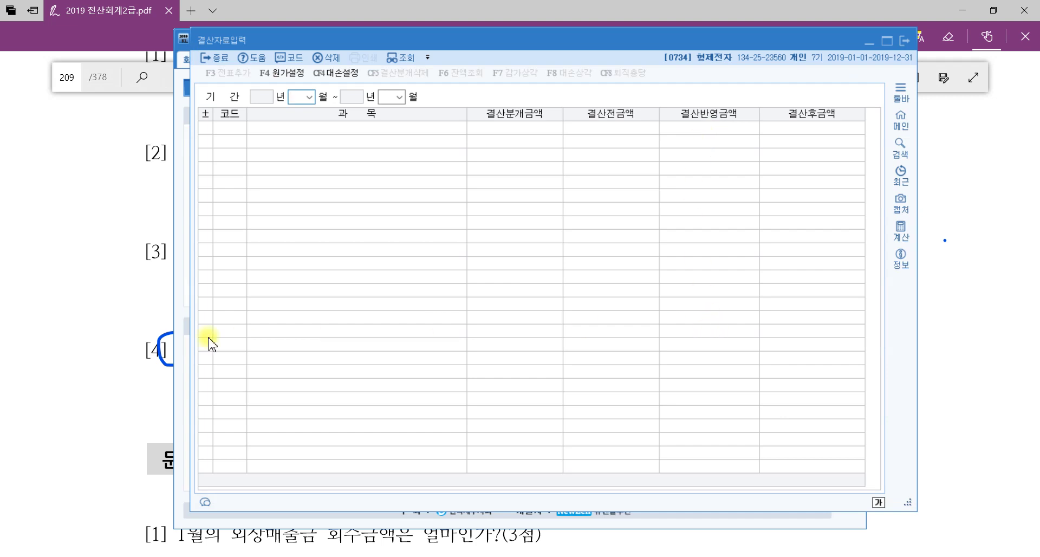
click(125, 343)
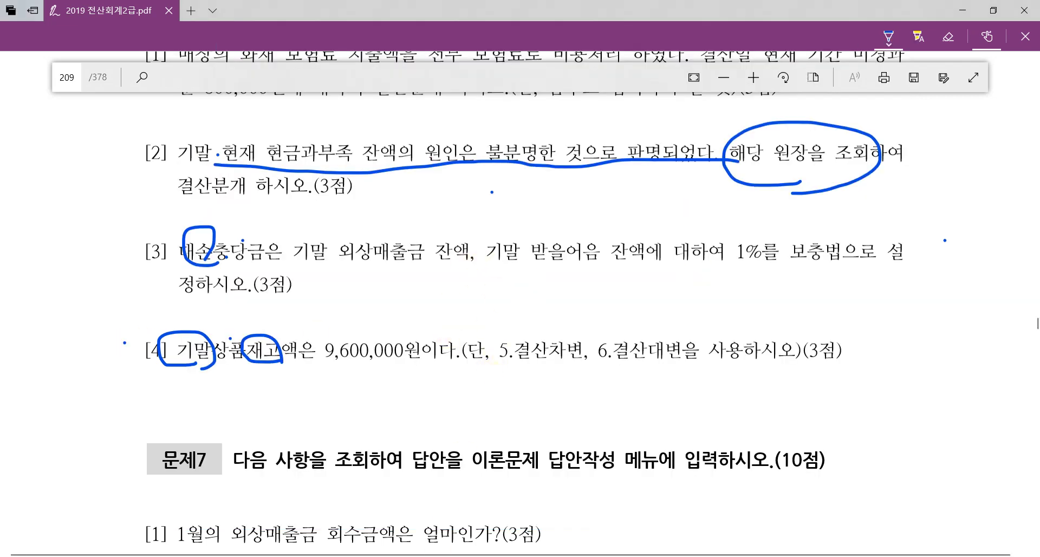
key(alt+Tab)
click(298, 98)
text(1)
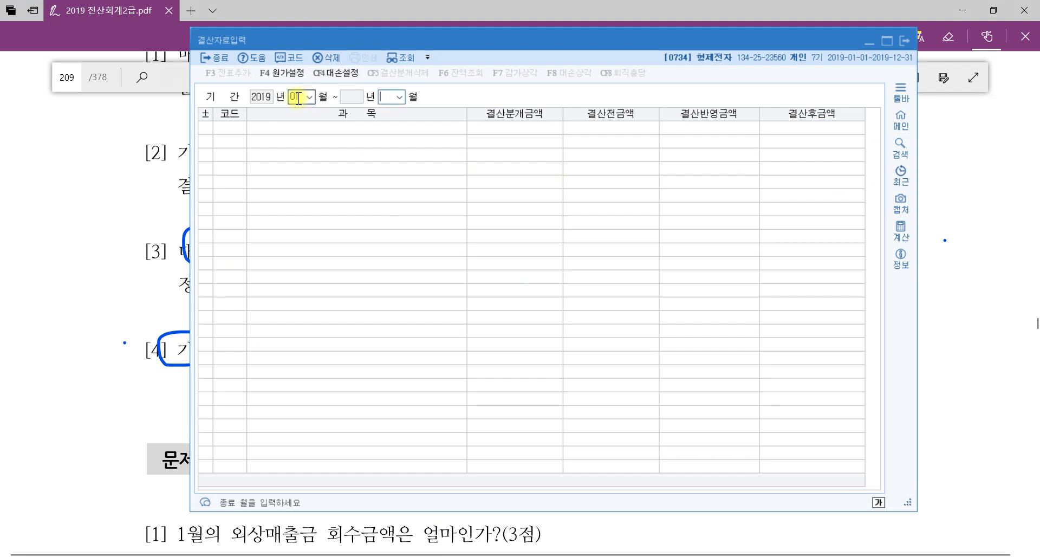
key(Return)
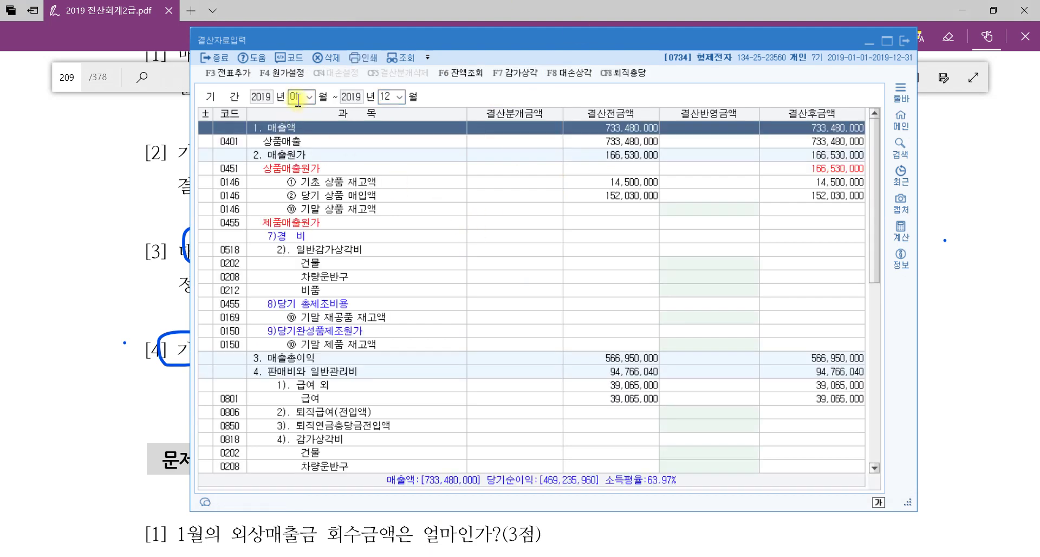
click(388, 101)
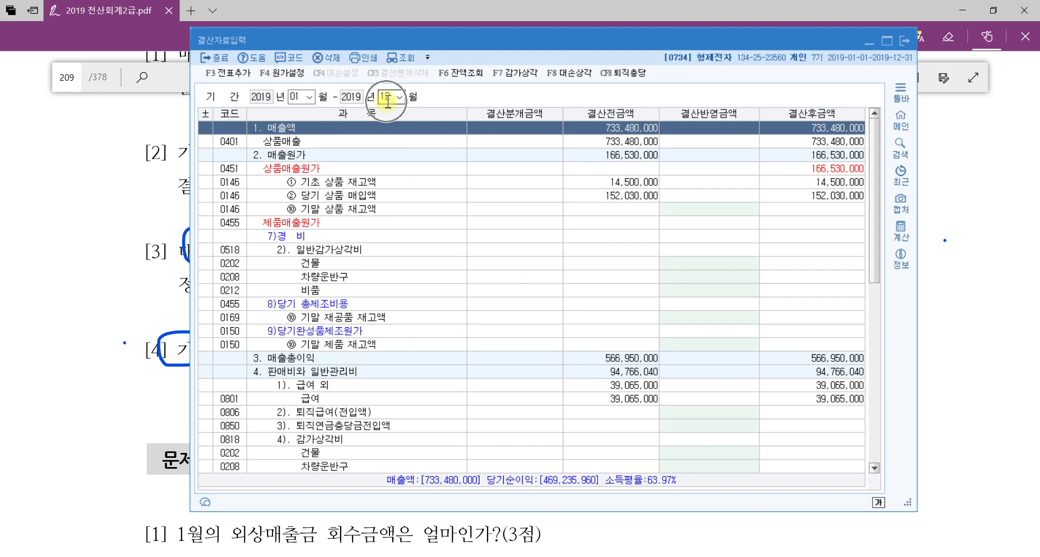
- In item [3] of the exam PDF, underline 외상매출금 and 받을어음 and circle the 1% rate
click(140, 264)
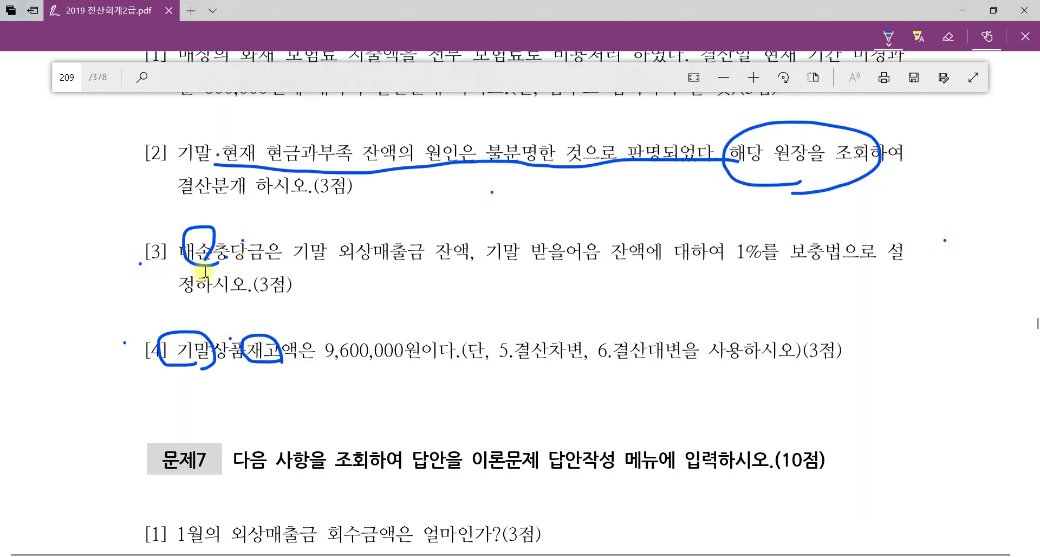
click(218, 261)
drag(328, 260, 415, 259)
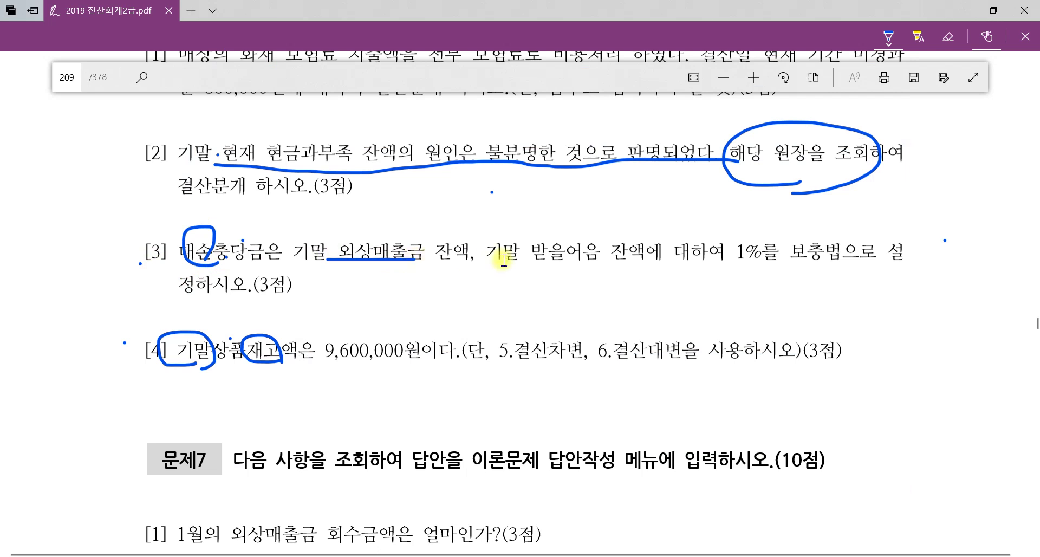
drag(525, 260, 613, 260)
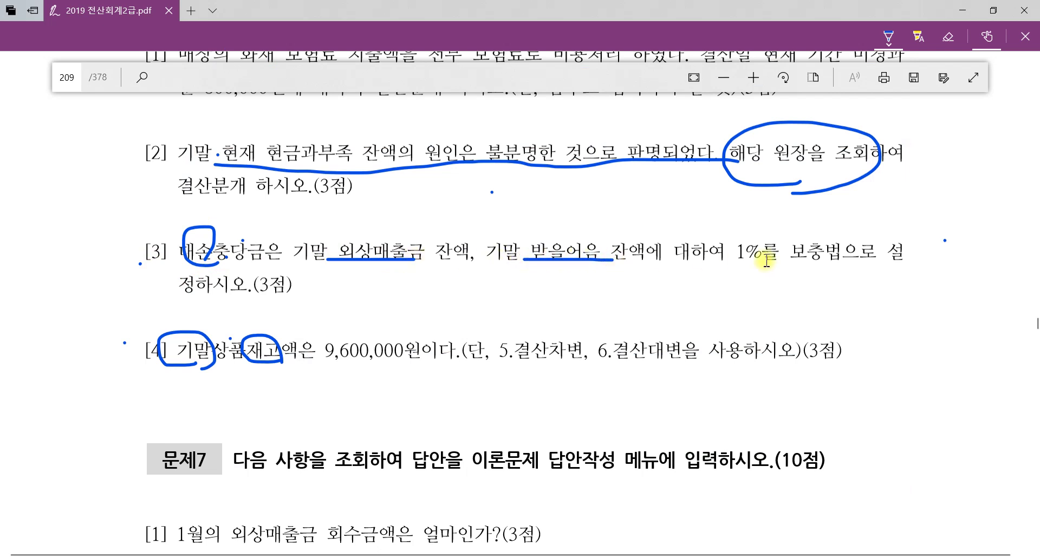
mouse_move(779, 261)
mouse_down()
mouse_move(790, 228)
mouse_move(771, 281)
mouse_up()
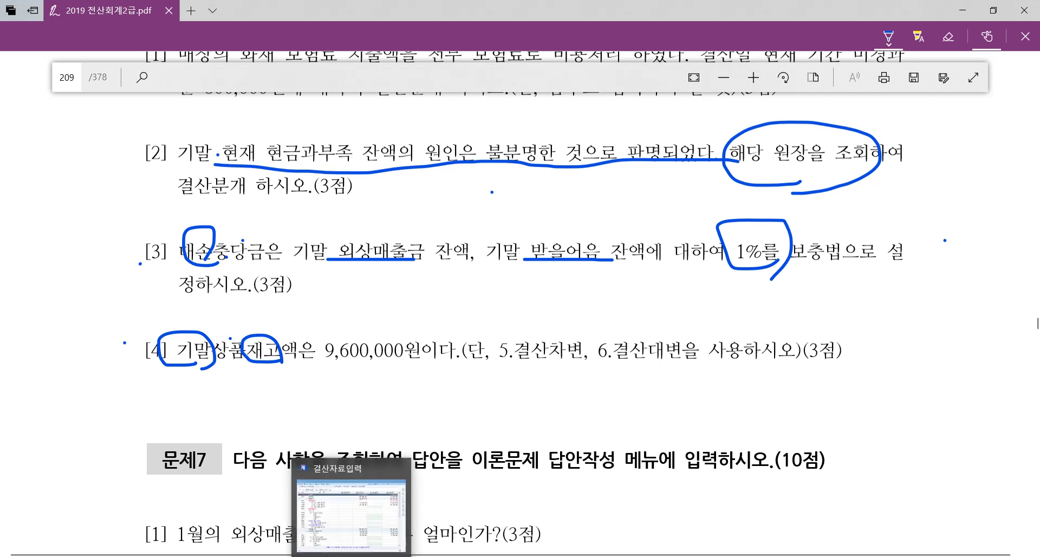
- Open the 대손상각 settings in KcLep's 결산자료입력 and check the 대손율 against the rate in item [3]
click(374, 504)
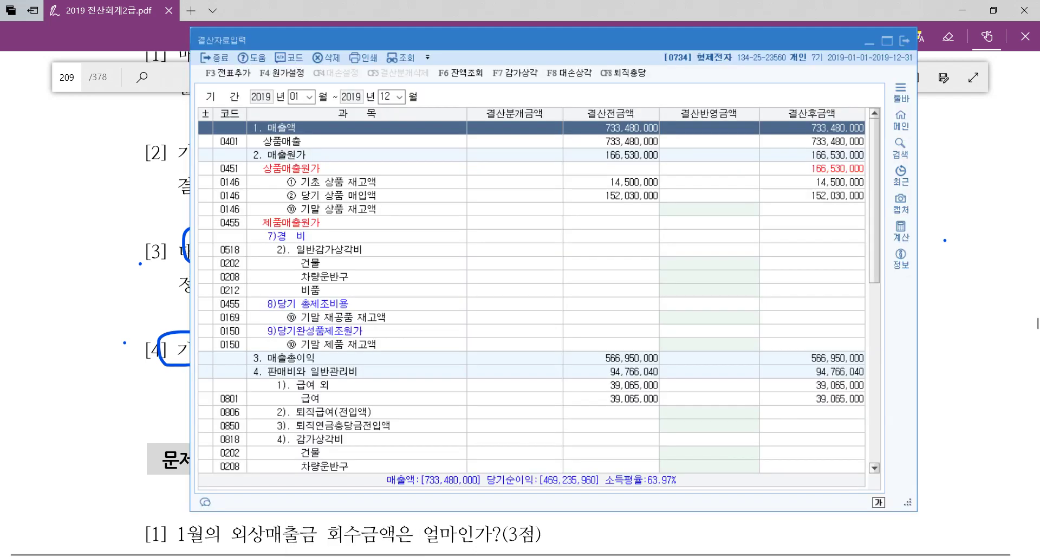
click(587, 77)
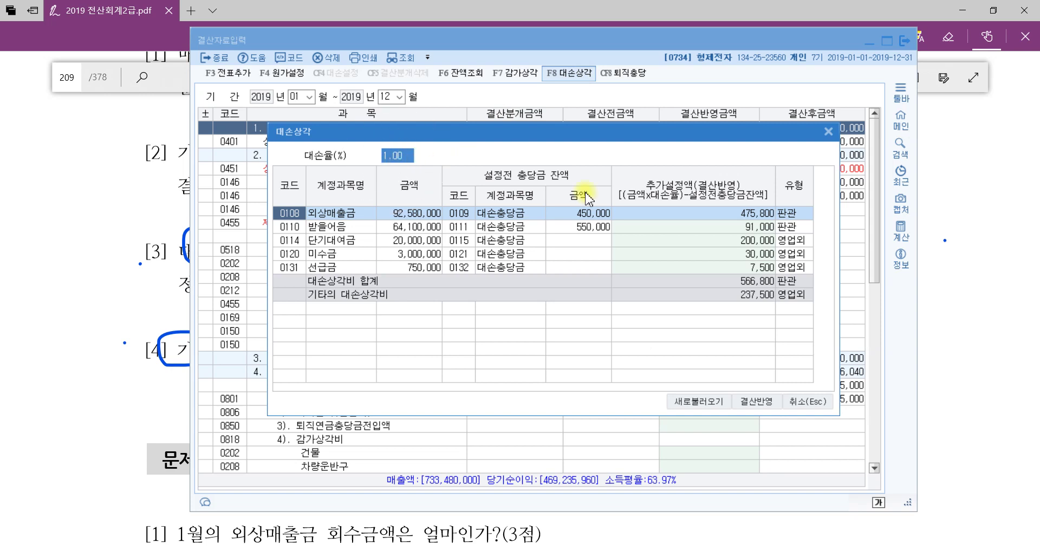
click(954, 319)
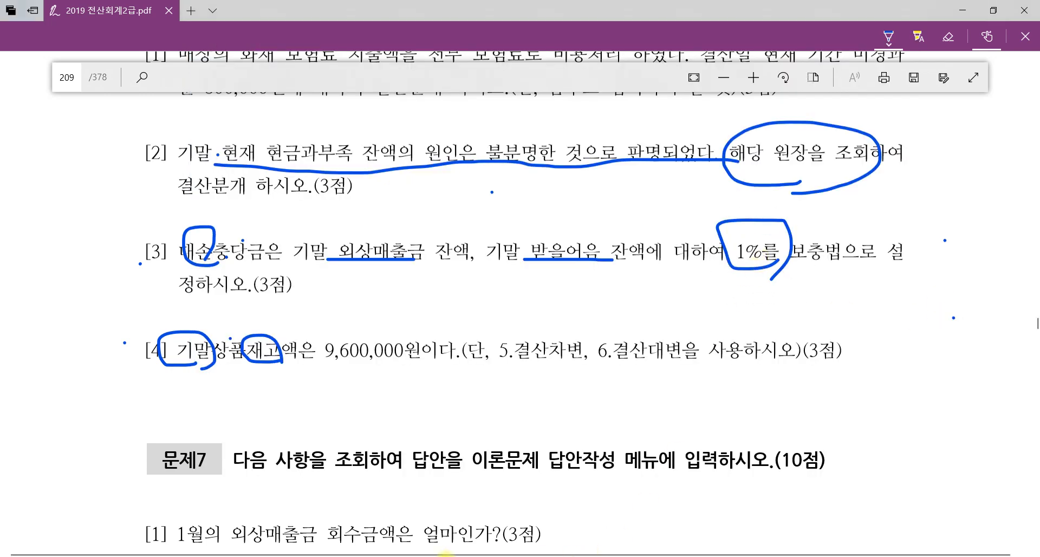
key(alt+Tab)
click(403, 157)
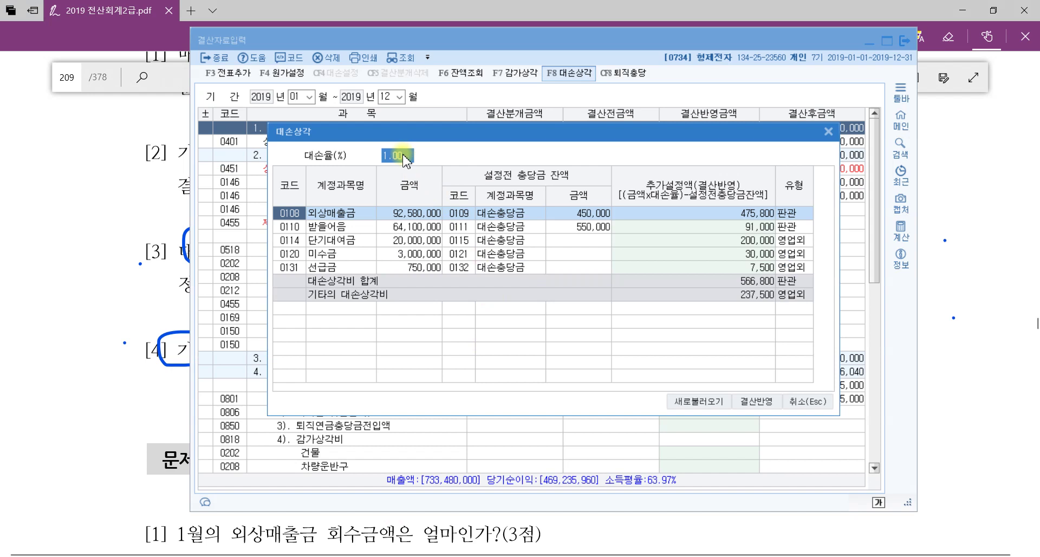
- Review the receivable accounts in the 대손상각 settings and the 추가설정액 of 외상매출금 and 받을어음
click(340, 216)
click(337, 232)
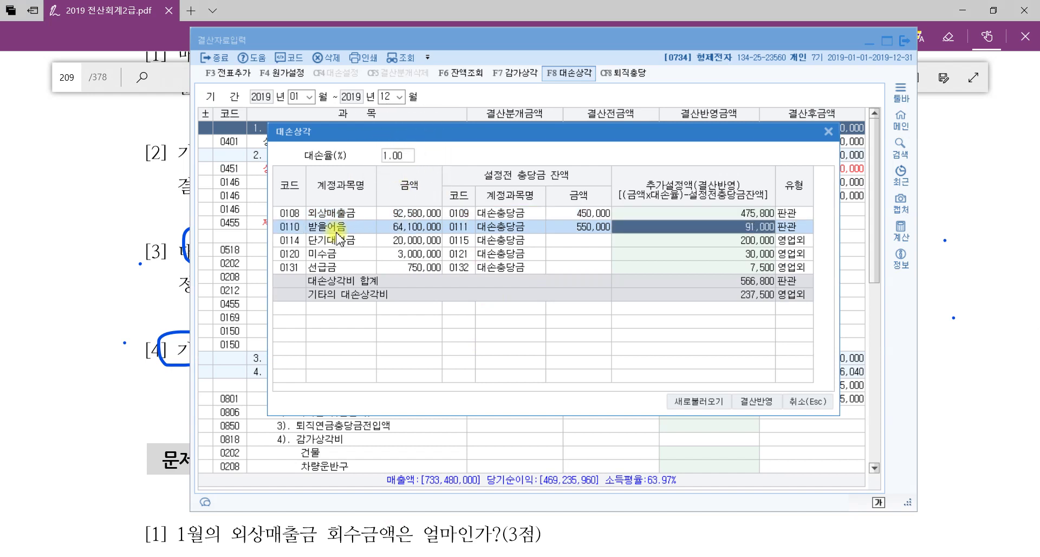
click(336, 240)
click(337, 254)
click(336, 267)
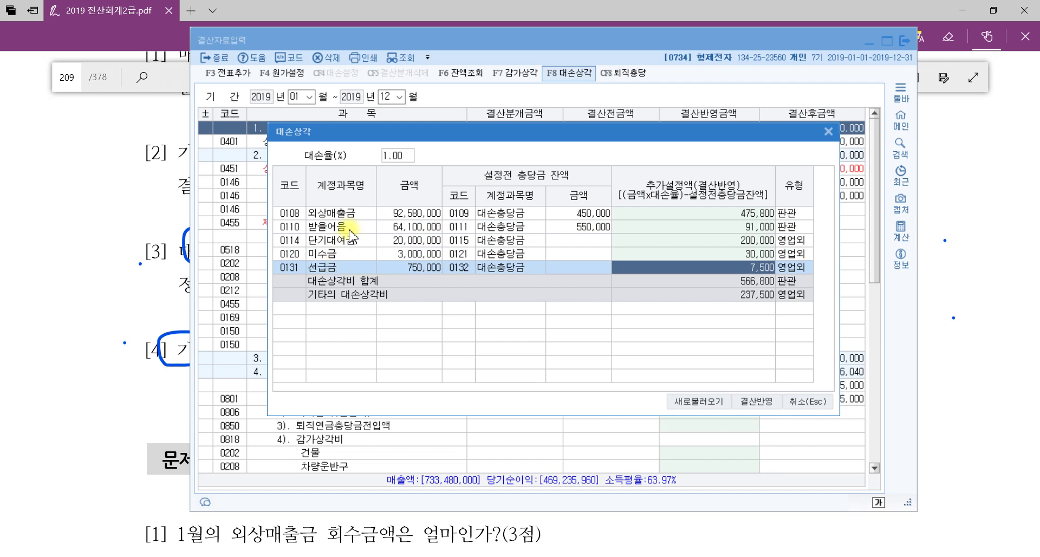
click(767, 215)
click(762, 229)
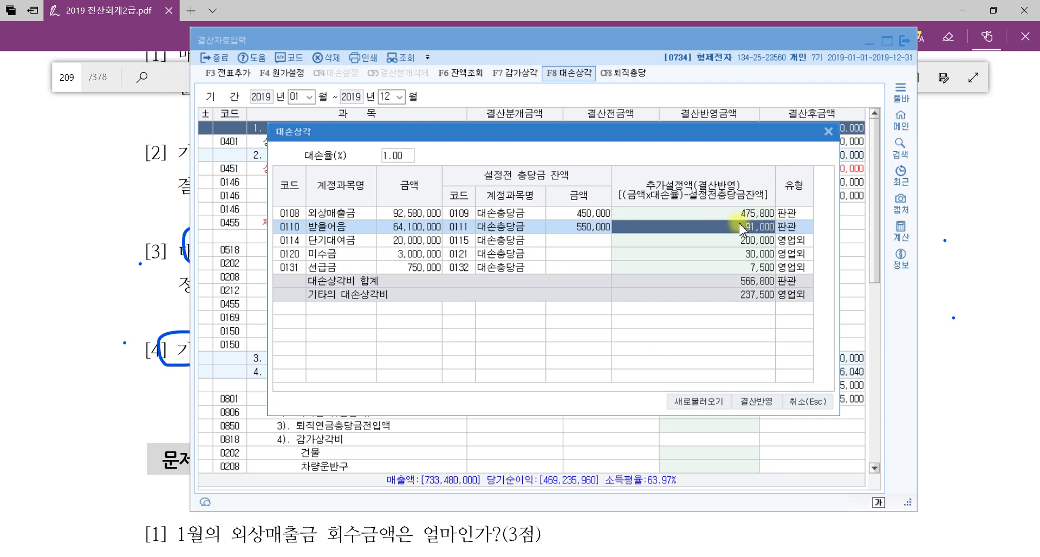
- Set the 추가설정액 of 단기대여금, 미수금 and 선급금 to 0, apply the 대손상각 to the closing data and check its amounts
click(756, 242)
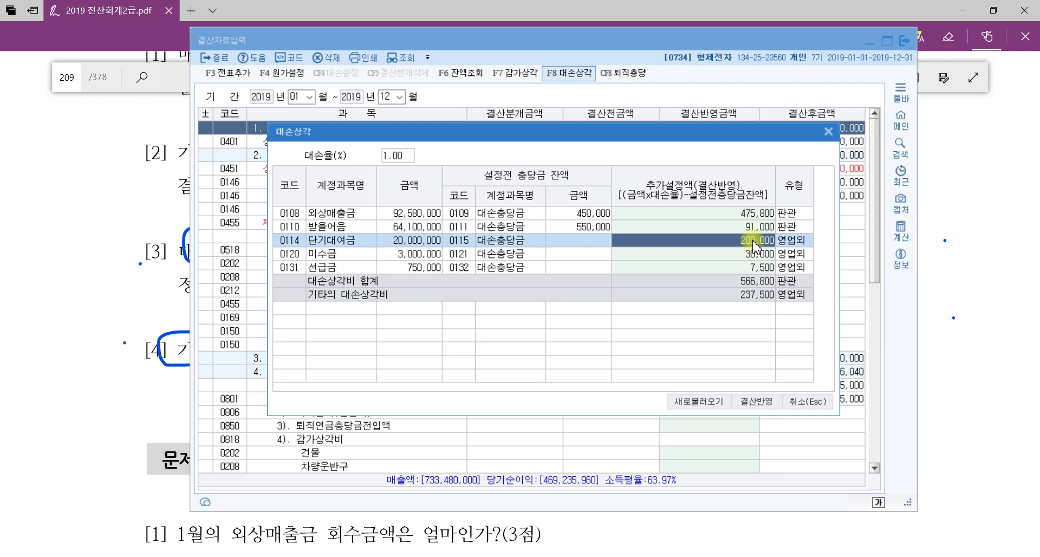
text(0)
key(Return)
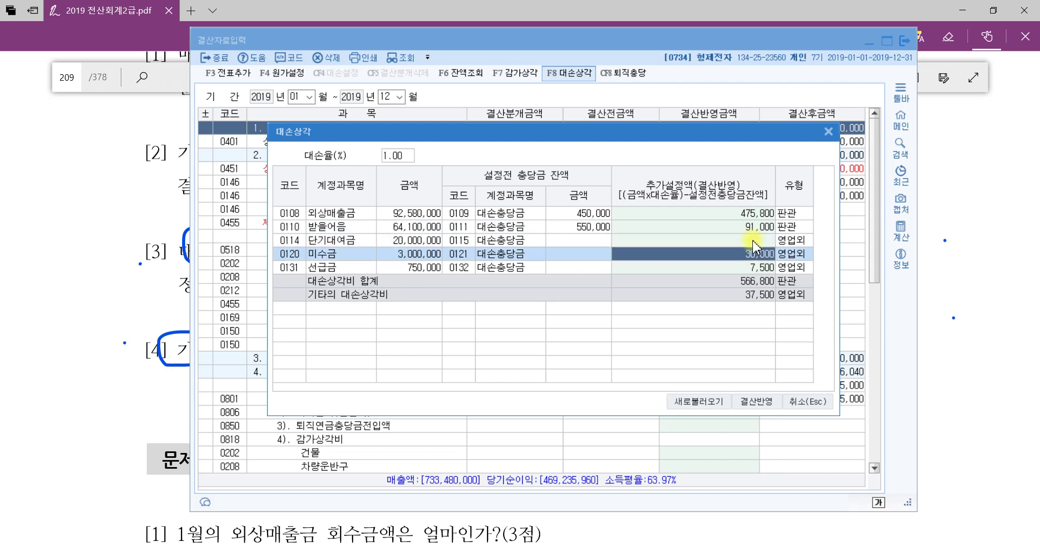
text(0)
key(Return)
text(0)
key(Return)
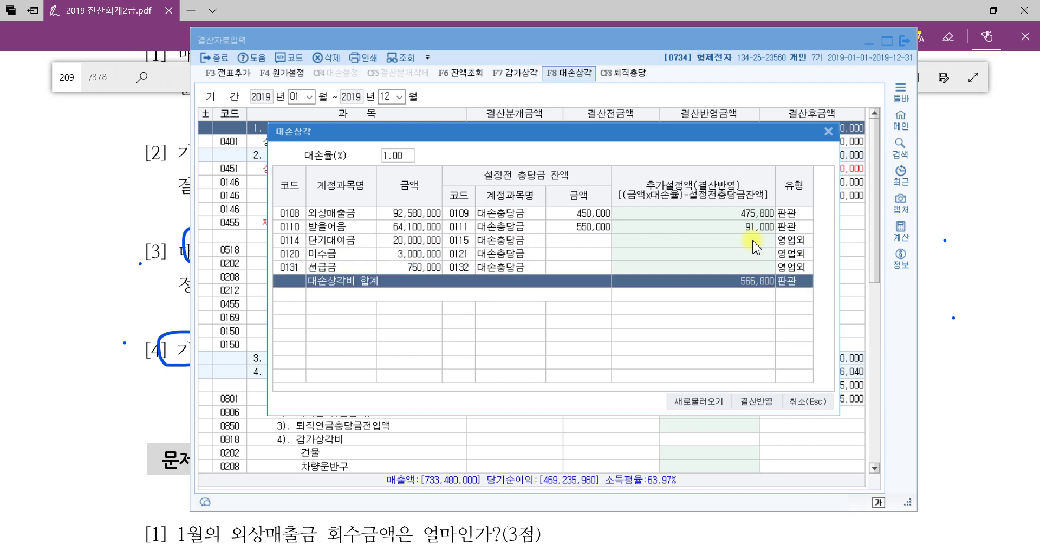
click(758, 406)
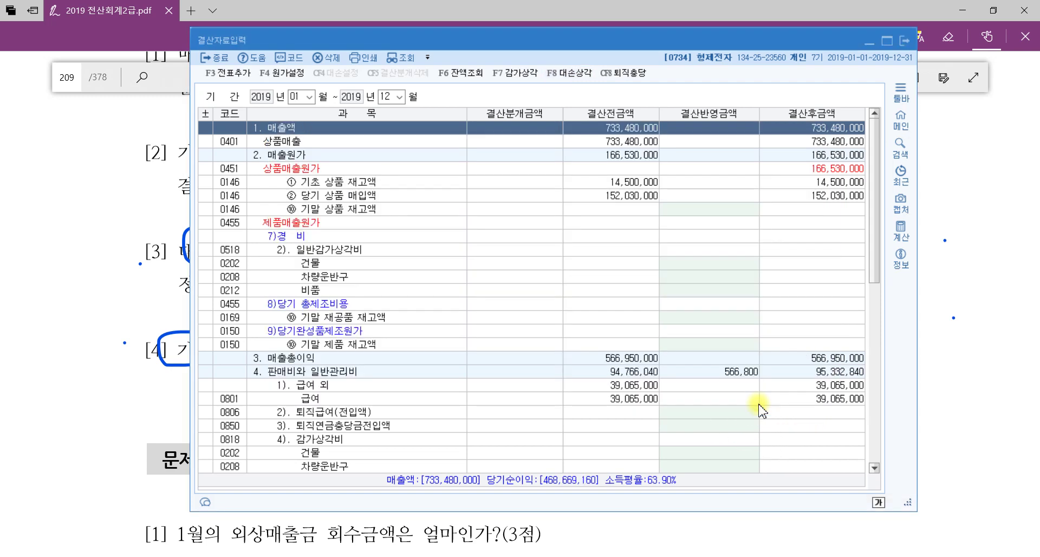
scroll(695, 374, down, 2)
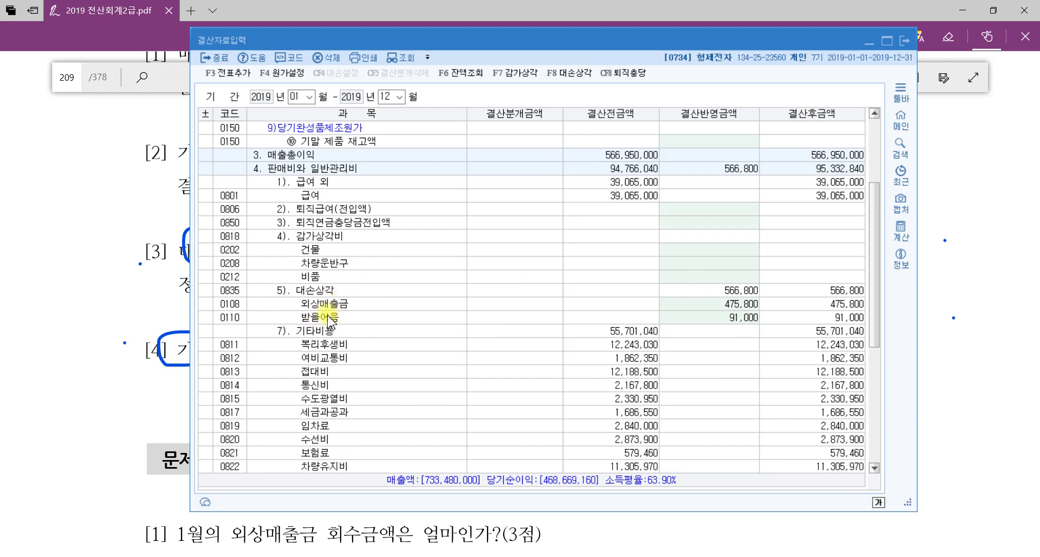
key(ctrl)
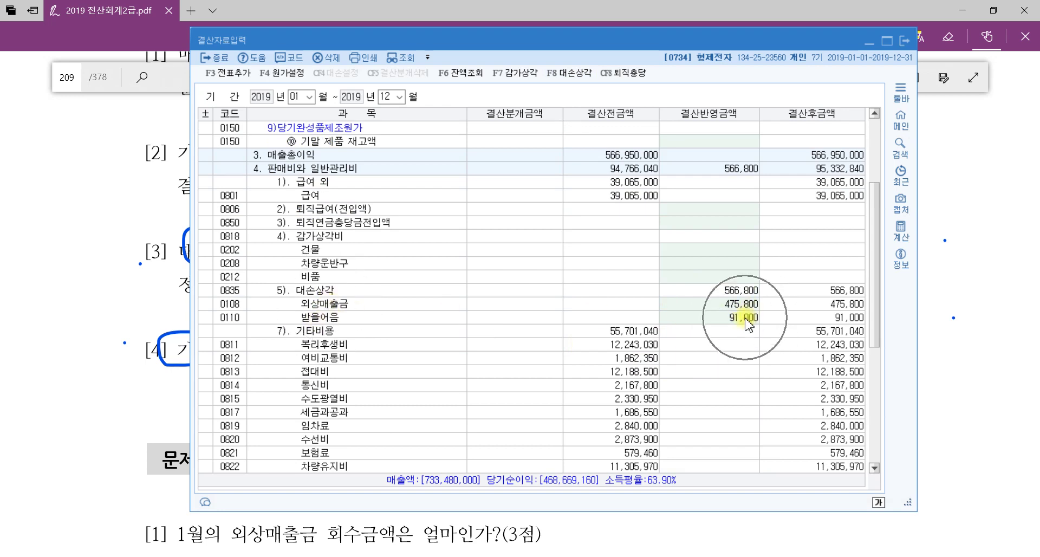
key(ctrl)
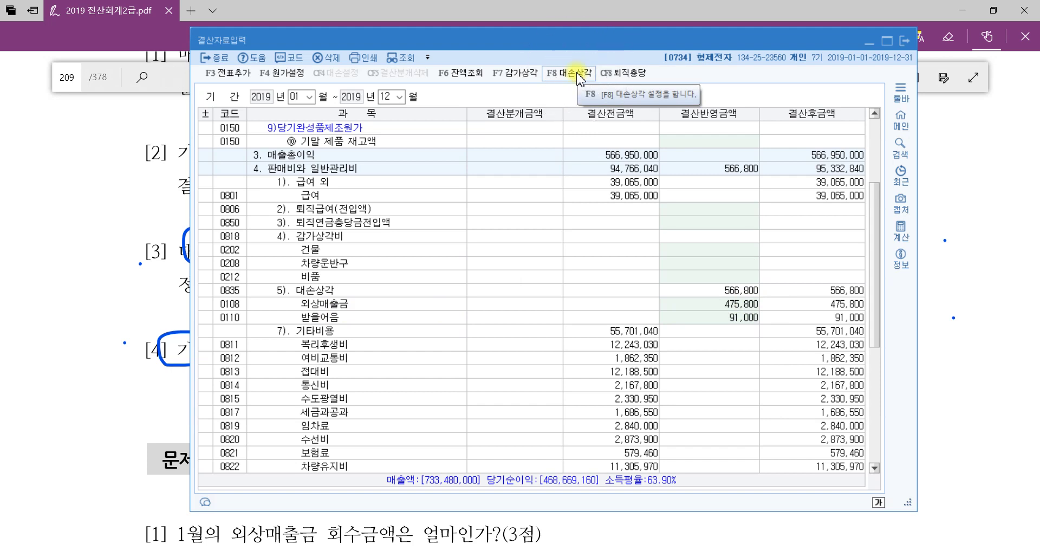
- Check item [4] in the exam PDF and enter 9,600,000 as the 결산반영금액 of 기말 상품 재고액 in KcLep's 결산자료입력
click(107, 345)
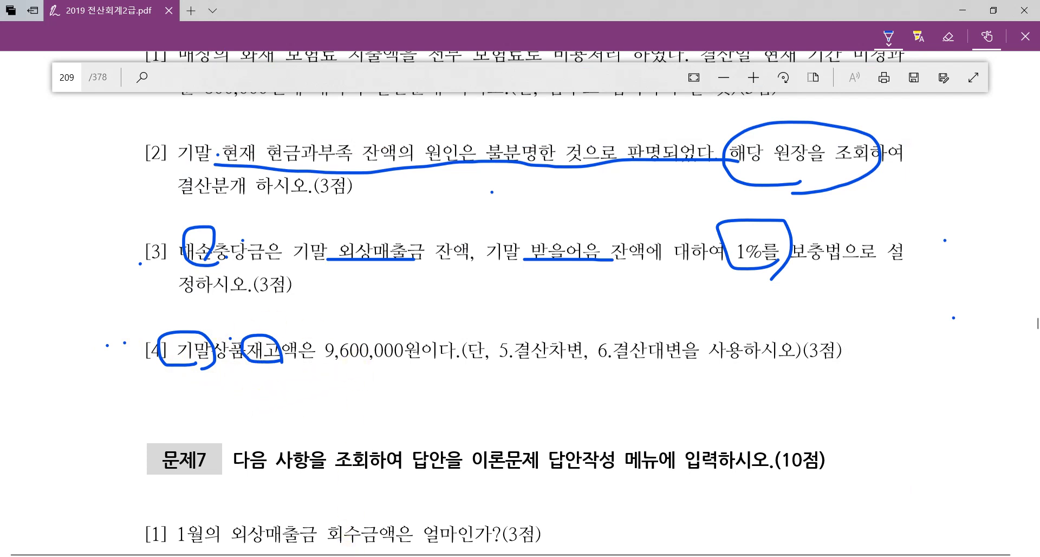
key(alt+Tab)
scroll(510, 371, up, 4)
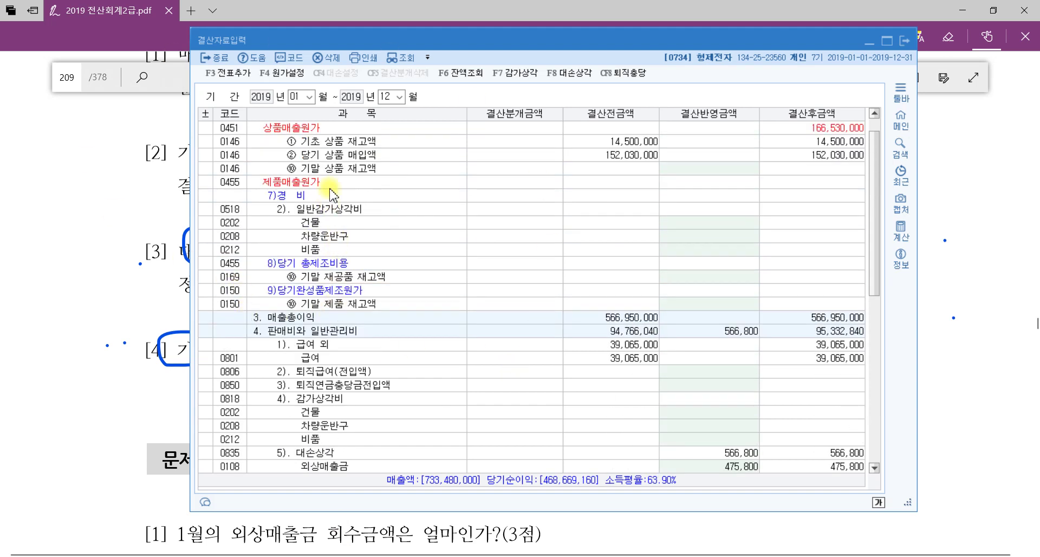
scroll(389, 227, up, 1)
click(343, 211)
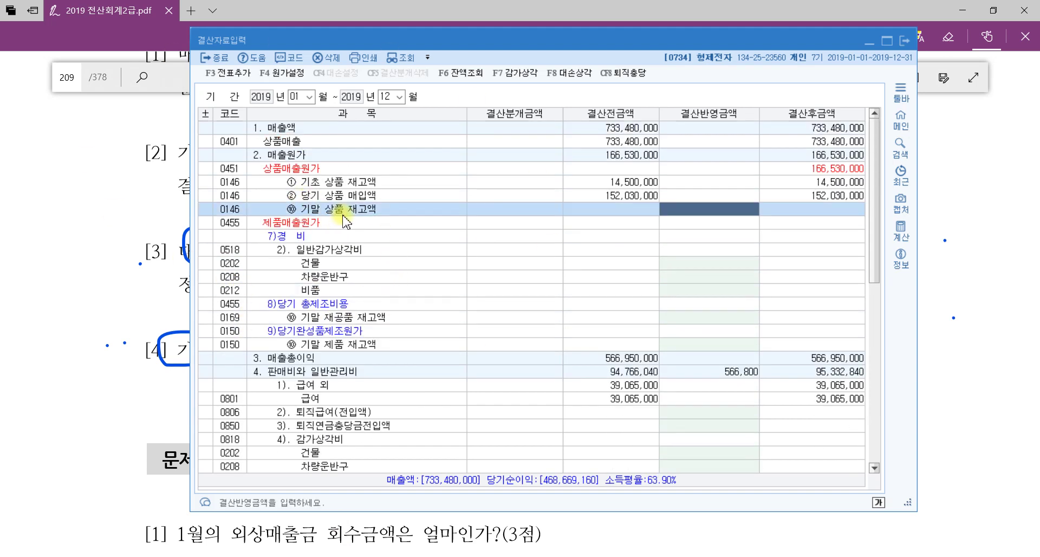
click(719, 211)
text(9,600)
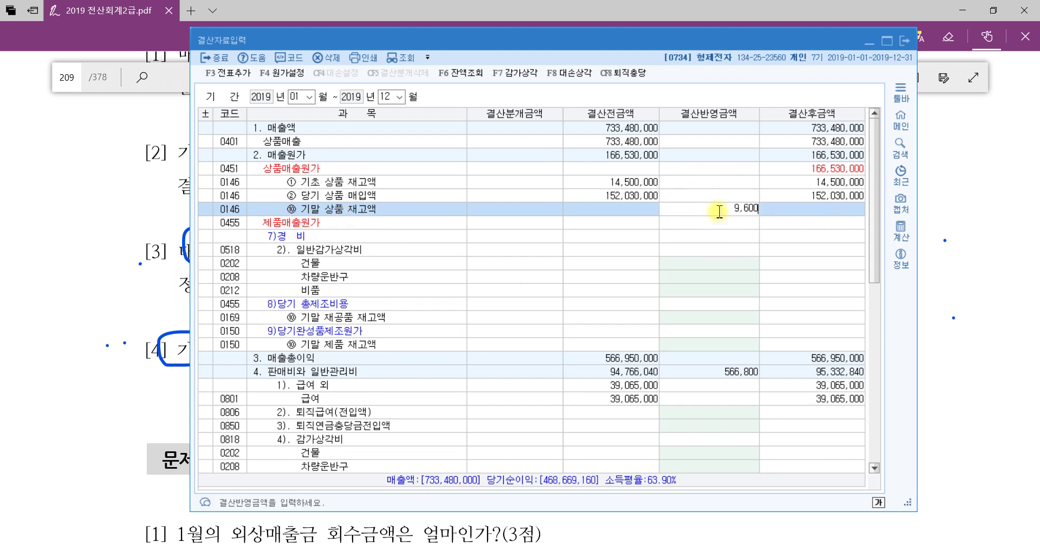
text(,000)
key(Return)
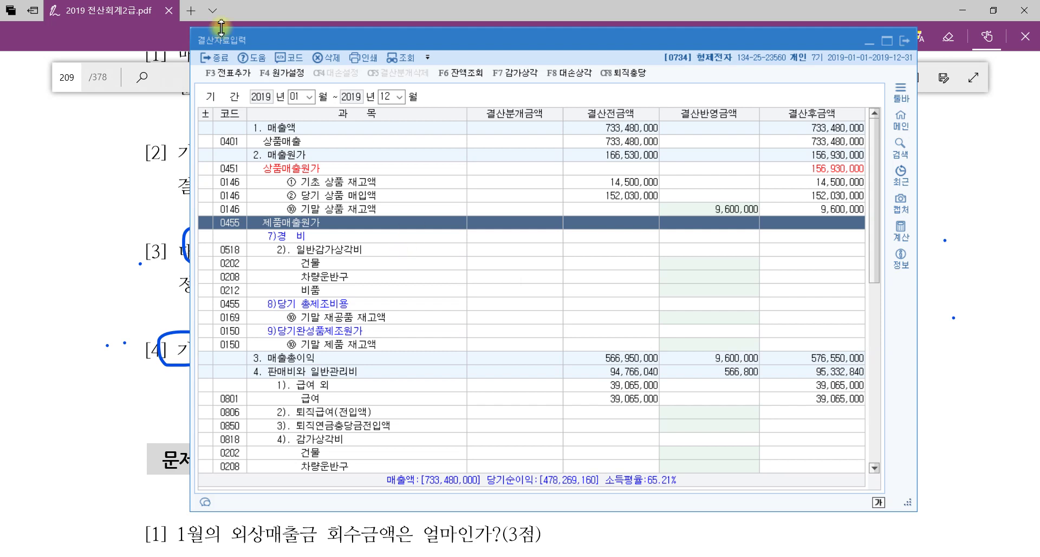
- Add the closing entries to the 일반전표 through 전표추가, and close 결산자료입력
click(233, 76)
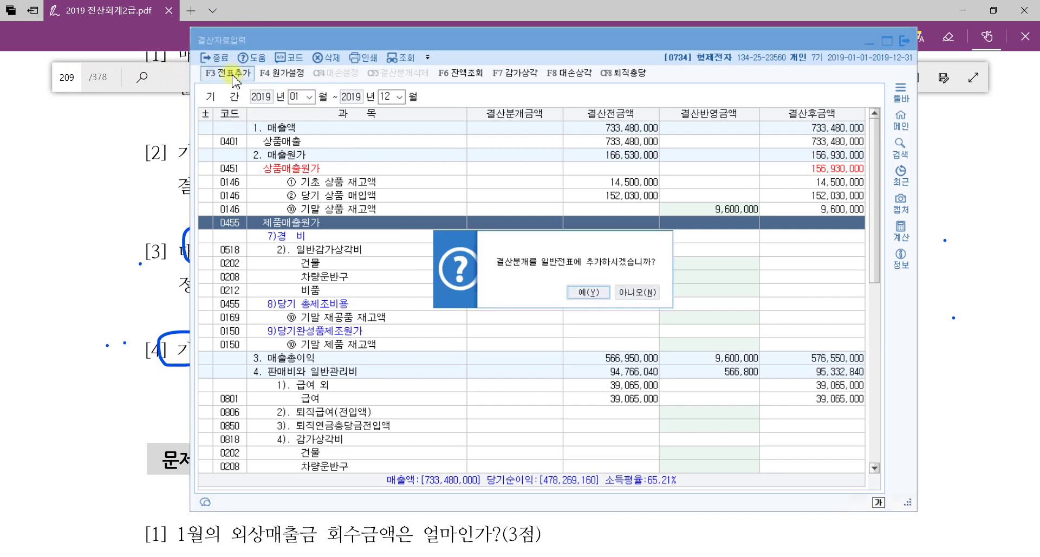
click(586, 292)
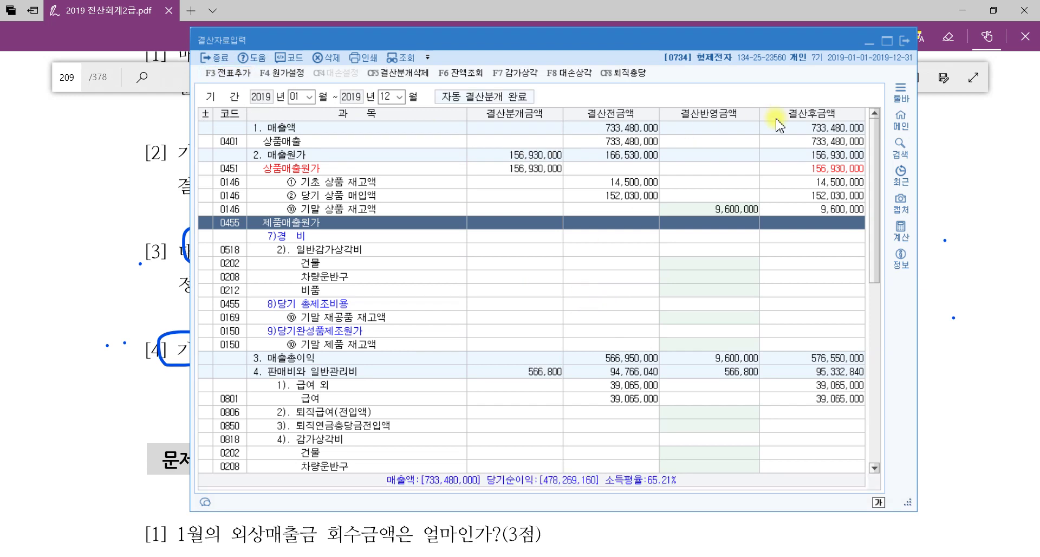
click(903, 41)
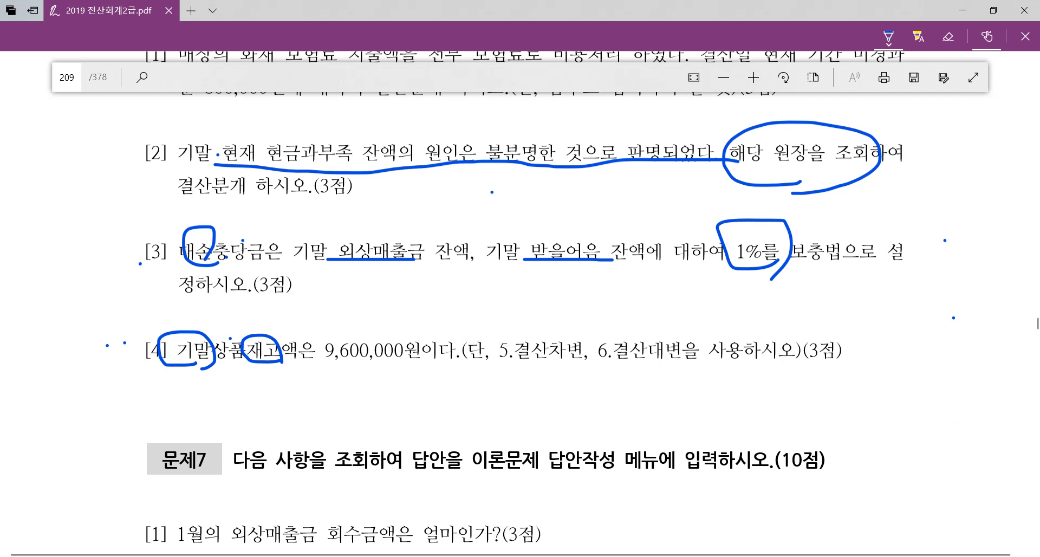
- Underline the 결산차변 and 결산대변 note in item [4] of the PDF, and open the December 31 vouchers in KcLep's 일반전표입력
drag(519, 357, 816, 368)
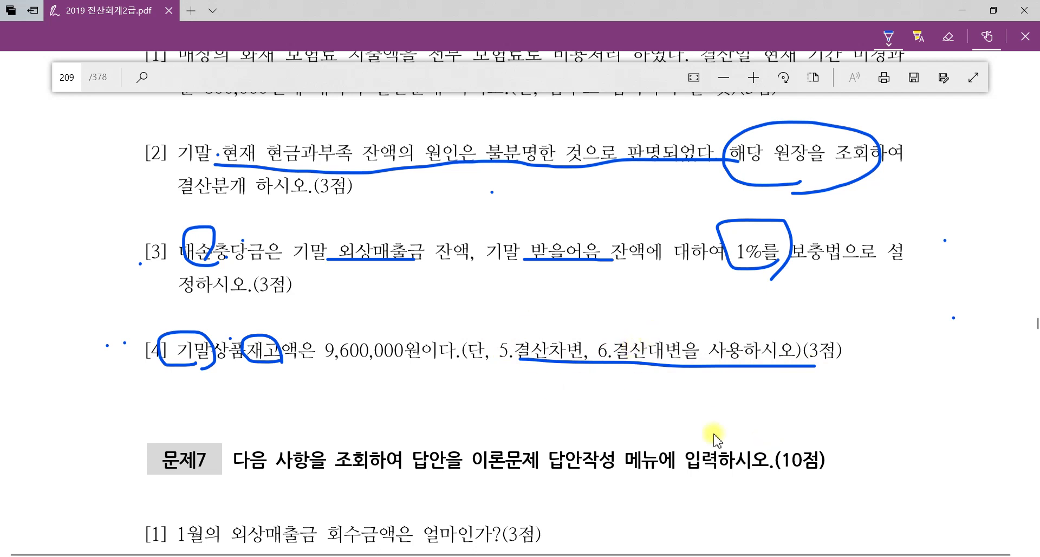
key(alt+Tab)
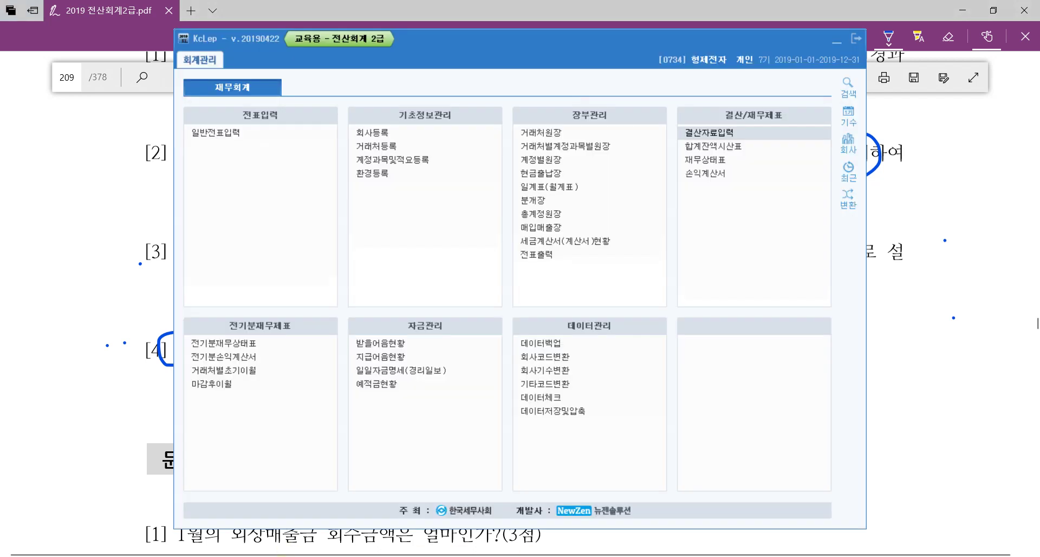
click(231, 134)
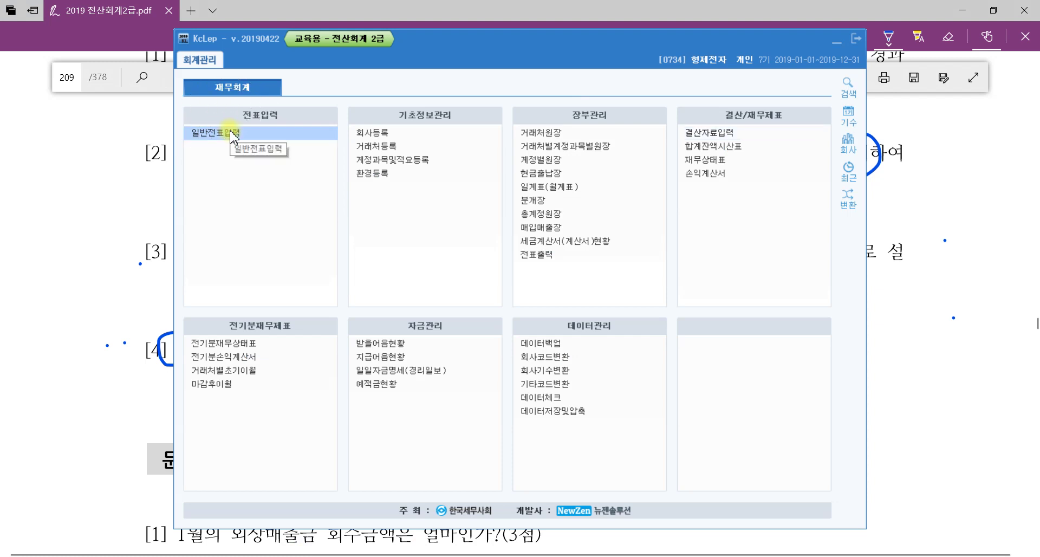
text(12)
key(Return)
text(31)
key(Return)
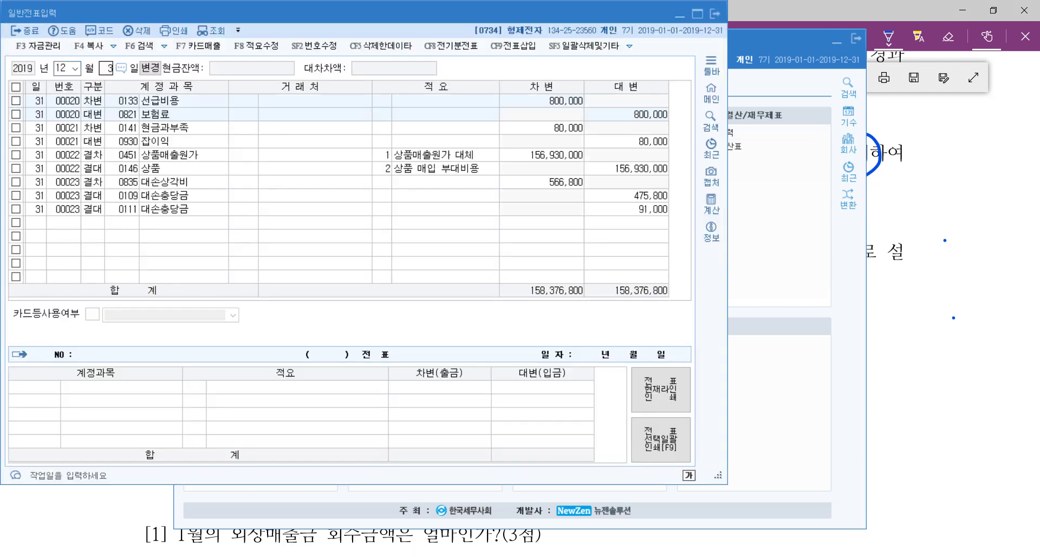
- Review the 대손상각비 and 상품매출원가 closing entries and their 구분, and close 일반전표입력
click(165, 184)
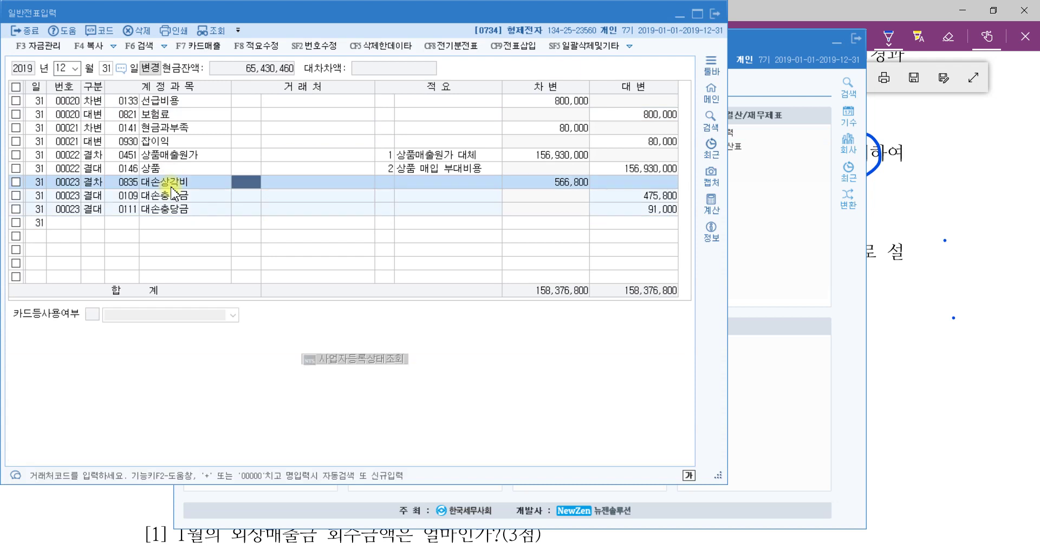
click(175, 198)
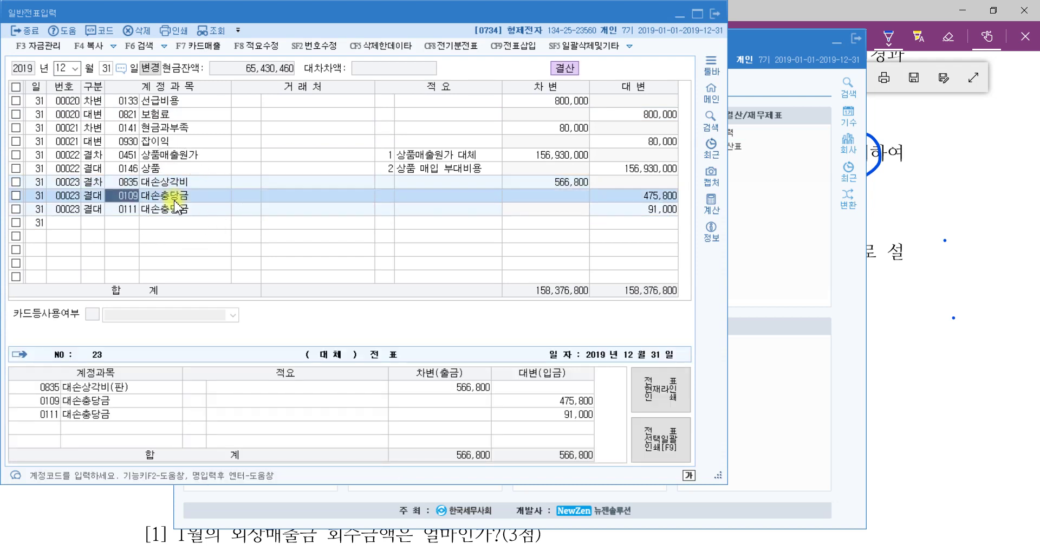
click(185, 156)
click(186, 166)
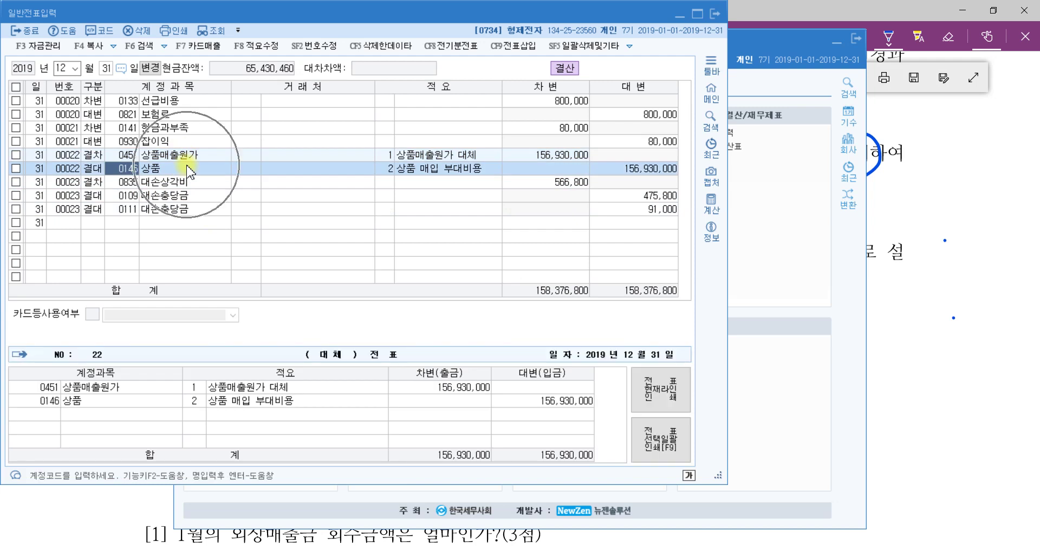
click(95, 169)
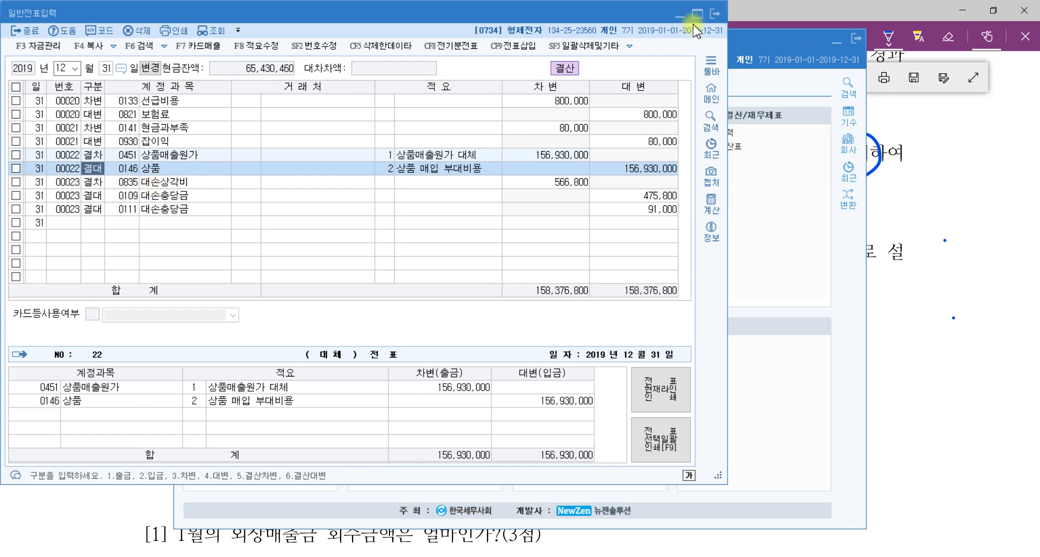
click(715, 14)
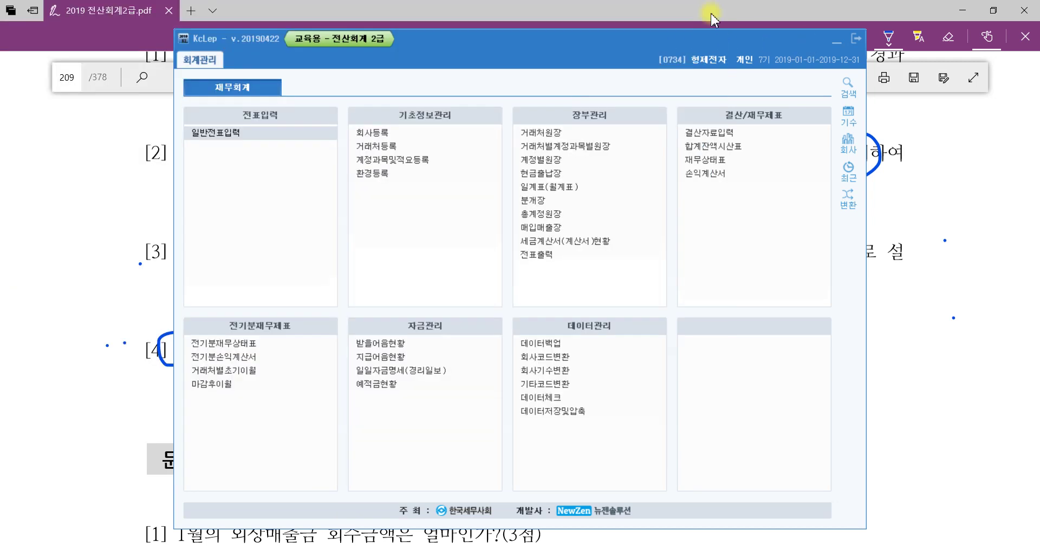
- Read the 문제7 questions in the exam PDF and look over the 조회문제 notes in Paint
click(954, 325)
scroll(860, 348, down, 6)
scroll(854, 352, up, 2)
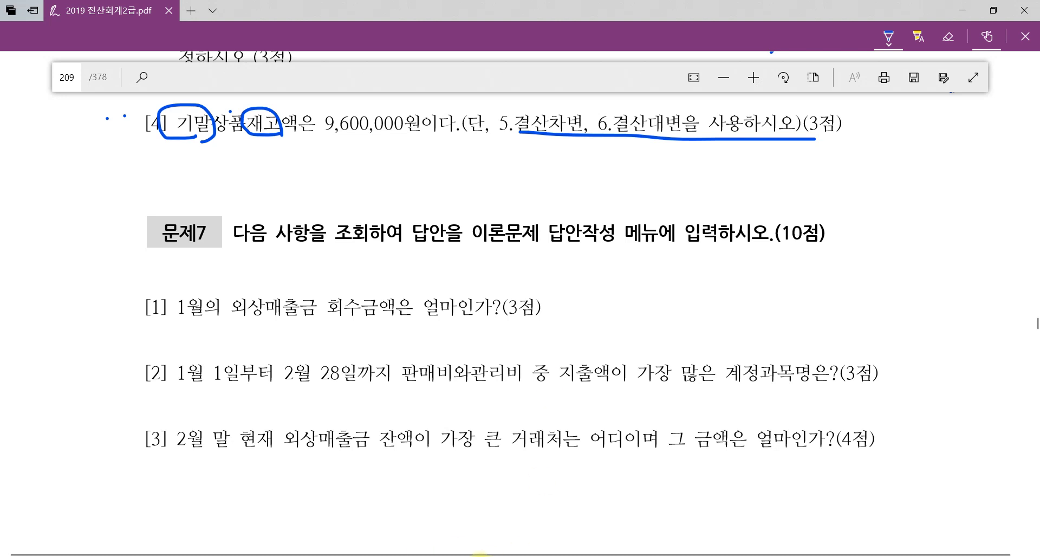
key(alt+Tab)
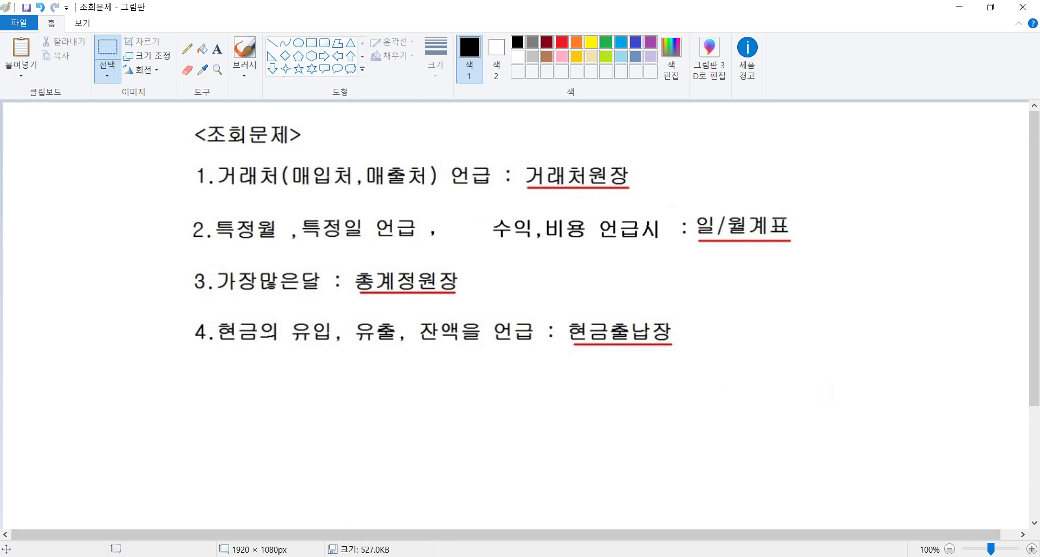
key(alt+Tab)
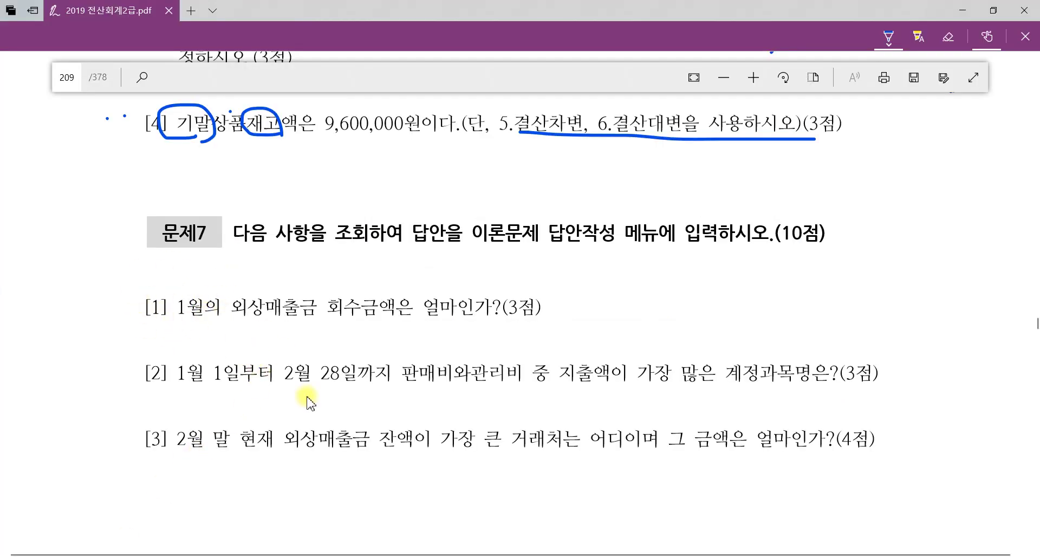
- In 문제7 item [1] of the exam PDF, underline 회수금액 and circle 1월
click(283, 312)
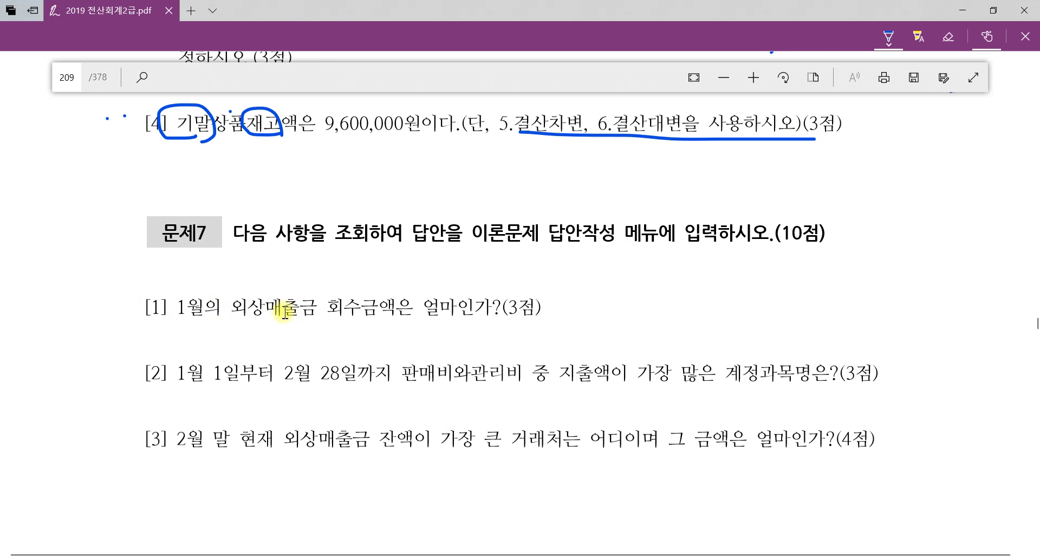
drag(334, 318, 406, 318)
mouse_move(203, 320)
mouse_down()
mouse_move(209, 281)
mouse_move(219, 322)
mouse_move(186, 331)
mouse_up()
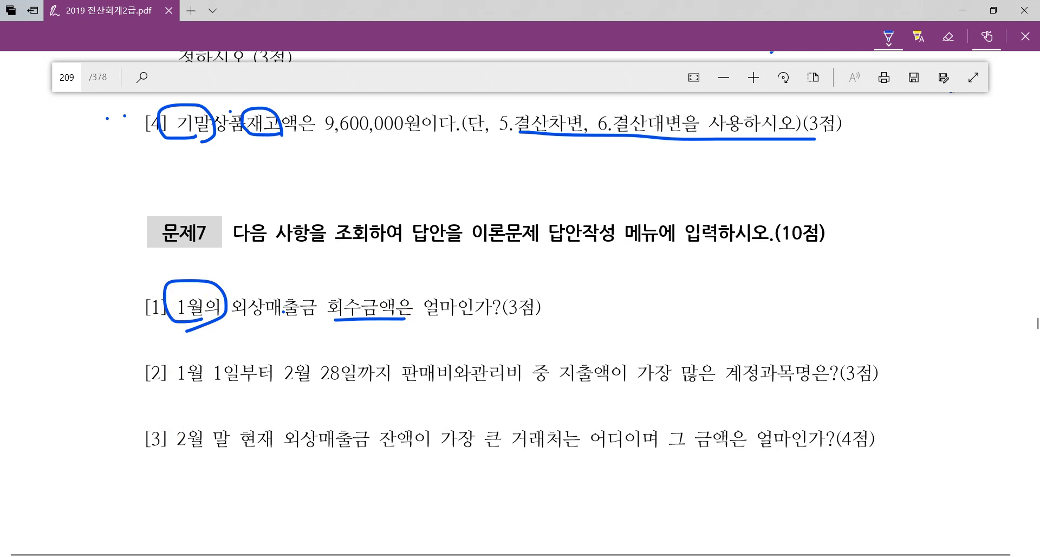
- Check the Paint 조회문제 notes for the report that fits a question about a 특정월
click(350, 501)
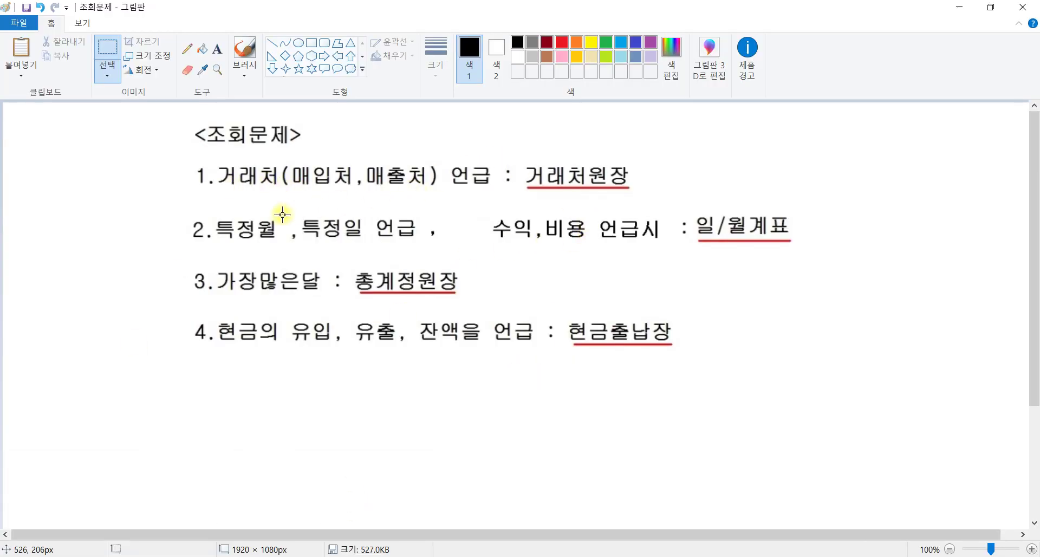
drag(275, 237, 282, 239)
drag(705, 241, 811, 242)
click(837, 241)
- Open 일계표(월계표) in KcLep and query the 일계표 for January 1 to January 31, 2019
click(271, 552)
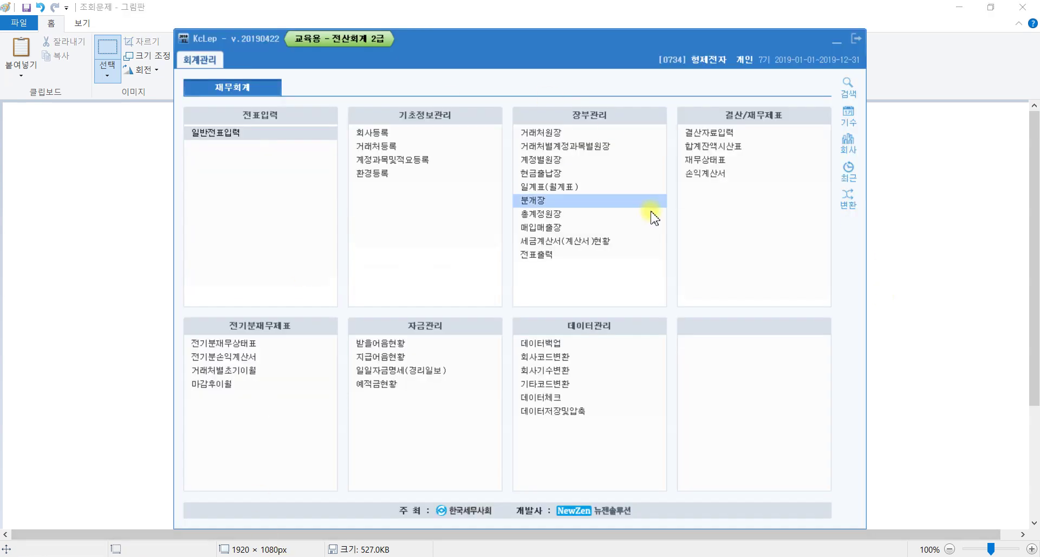
click(578, 189)
click(585, 189)
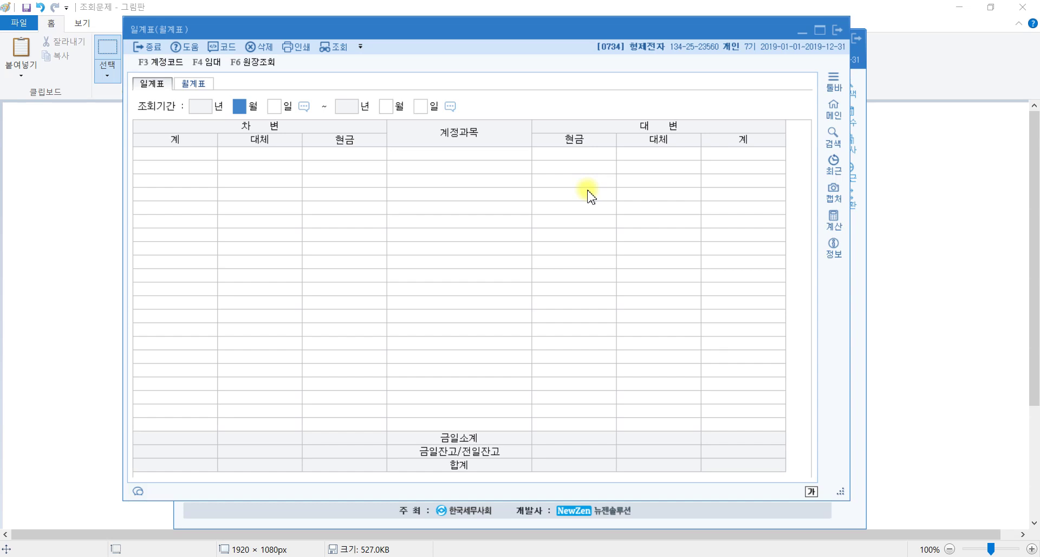
click(193, 87)
click(151, 84)
text(1)
key(Return)
key(Return)
text(1)
key(Return)
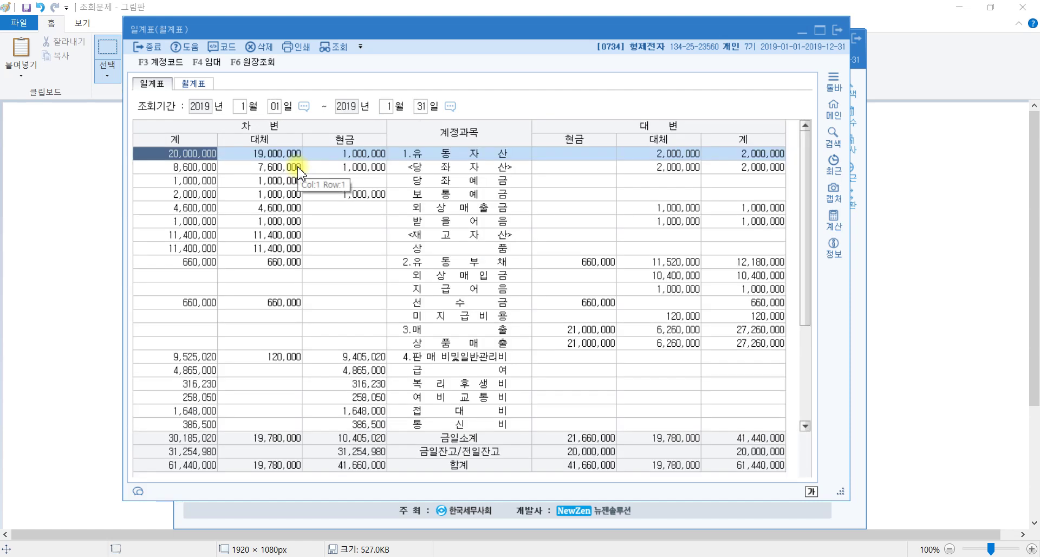
- Select the 외상매출금 row in the 일계표 and paste a screenshot of the report into the untitled Paint drawing
click(470, 209)
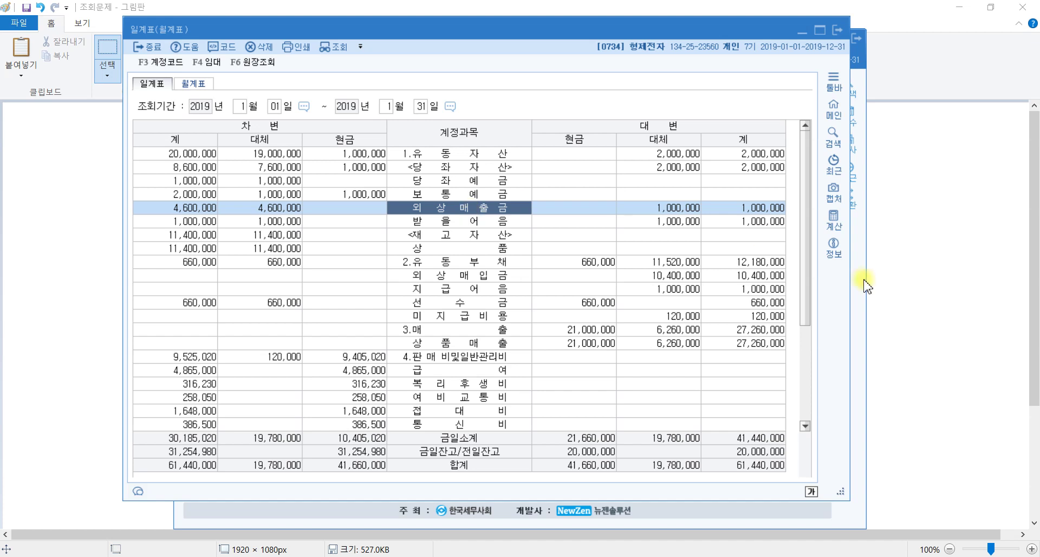
click(880, 286)
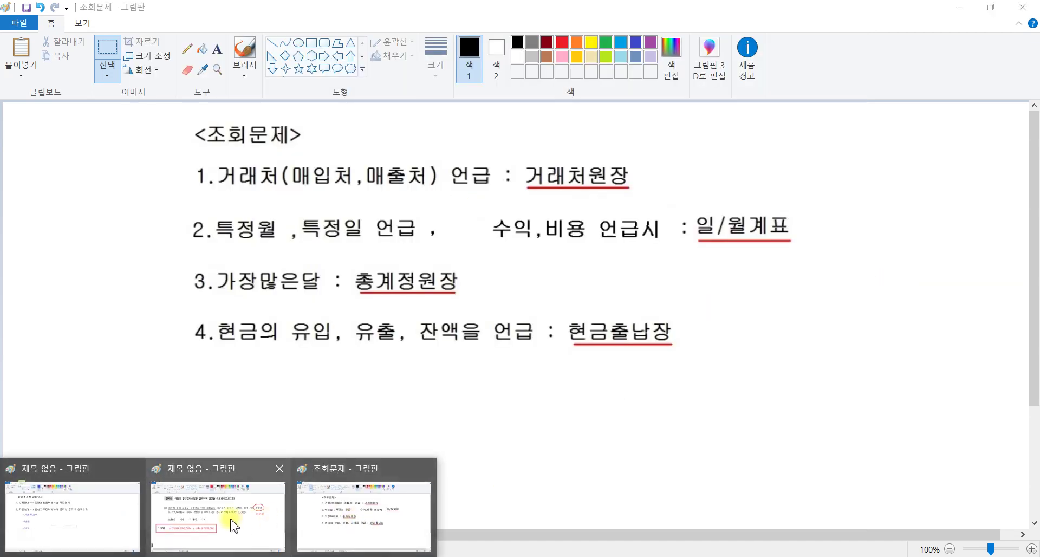
click(227, 519)
key(ctrl+v)
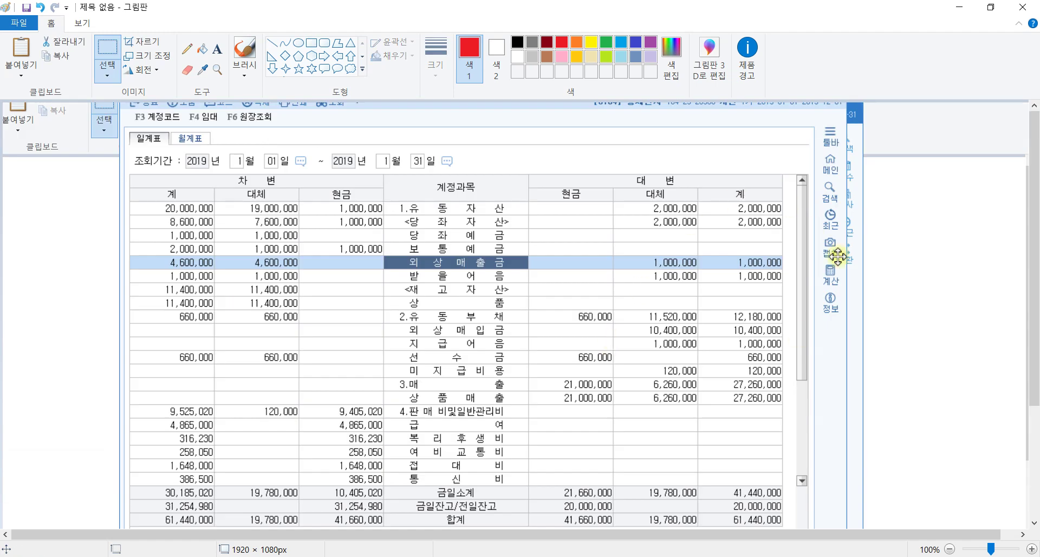
- With the red brush, circle 외상매출금 and both 계 headings, and underline the first totals under 차변 and 대변
click(245, 57)
mouse_move(519, 269)
mouse_down()
mouse_move(381, 270)
mouse_move(401, 232)
mouse_move(545, 274)
mouse_move(492, 236)
mouse_move(461, 283)
mouse_up()
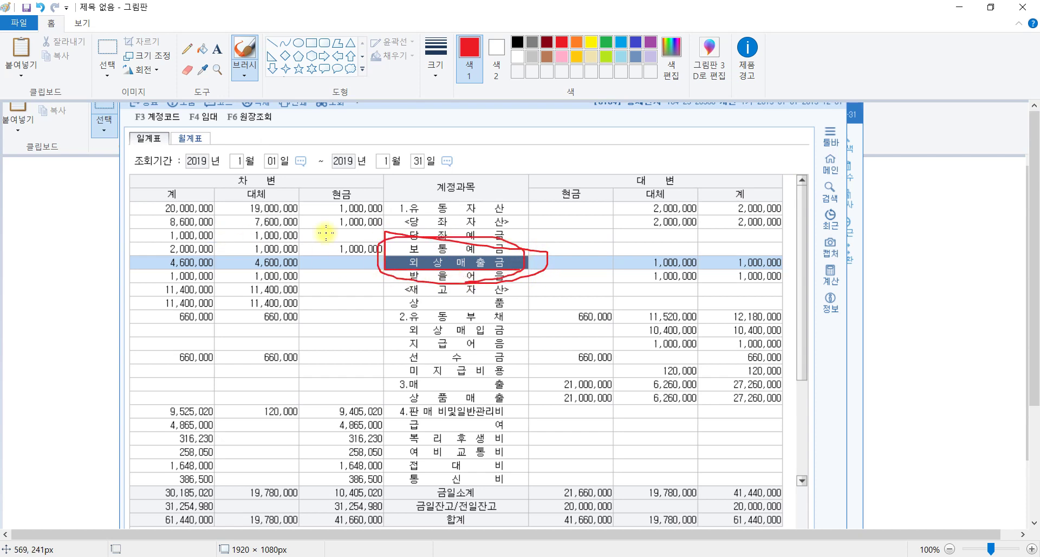
drag(154, 212, 239, 220)
drag(212, 177, 202, 240)
drag(676, 220, 784, 222)
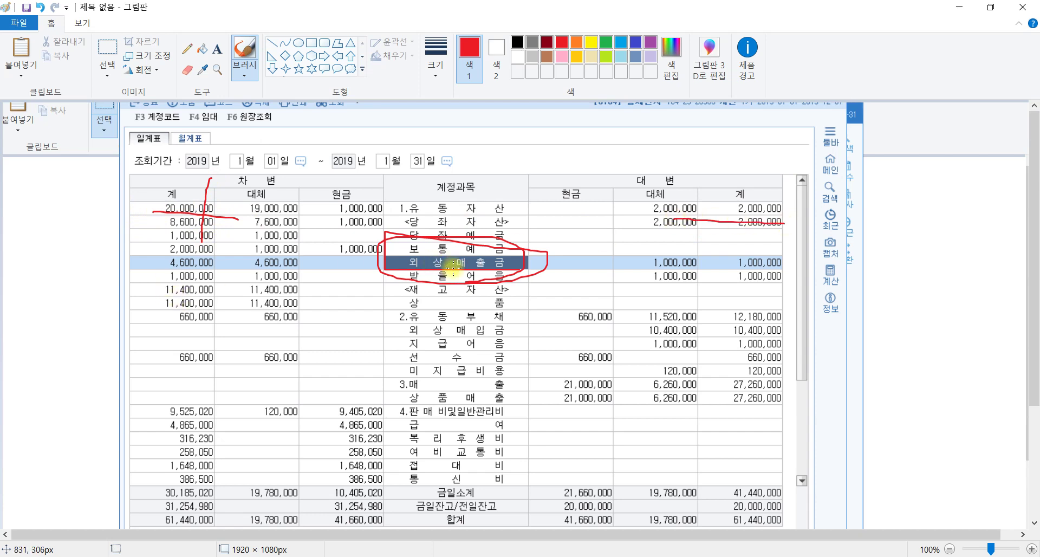
mouse_move(190, 199)
mouse_down()
mouse_move(163, 179)
mouse_move(187, 201)
mouse_up()
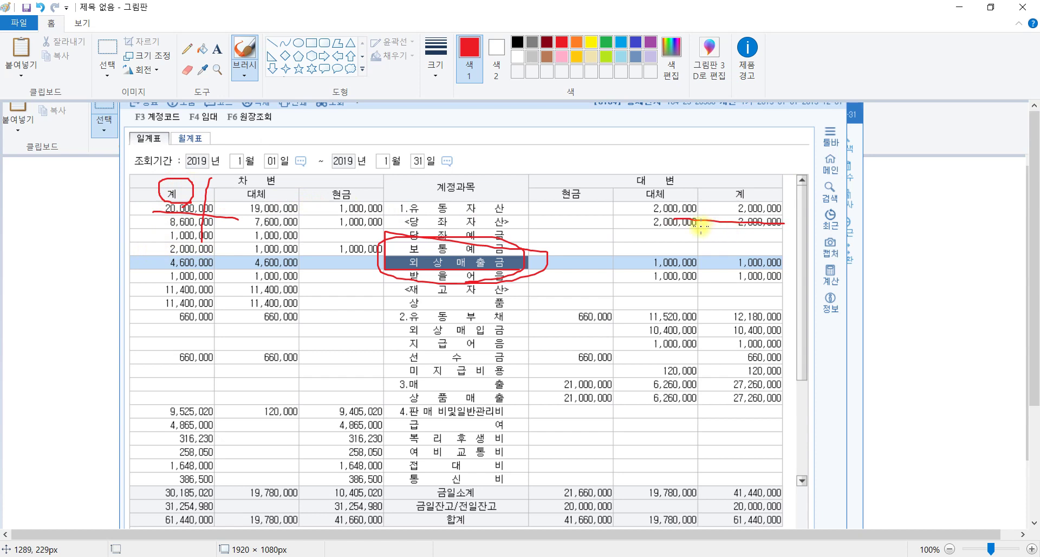
drag(755, 204, 726, 208)
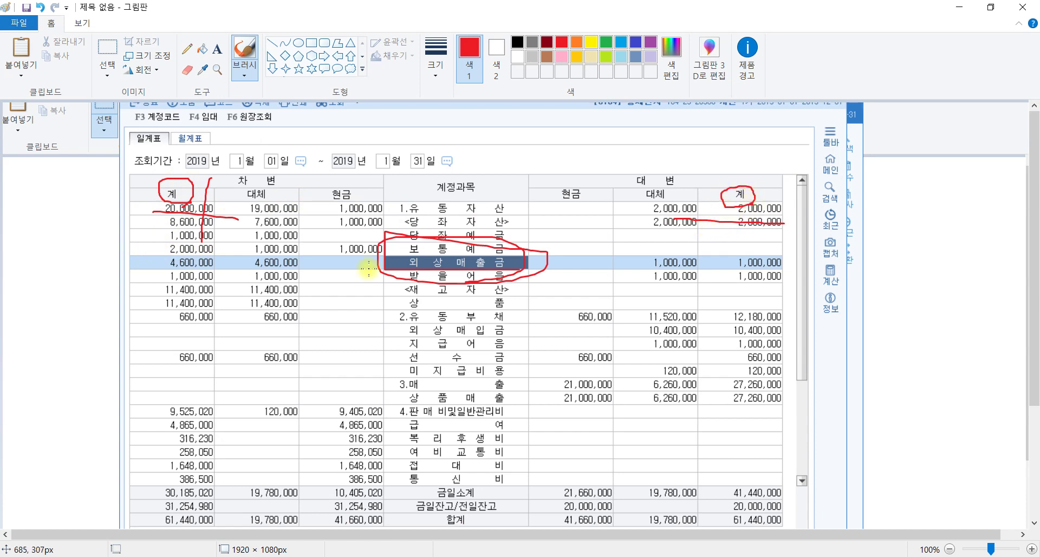
- Undo the freehand mark at 외상매출금's 차변 계 amount and frame that amount with a red rectangle
drag(123, 253, 226, 263)
key(ctrl+z)
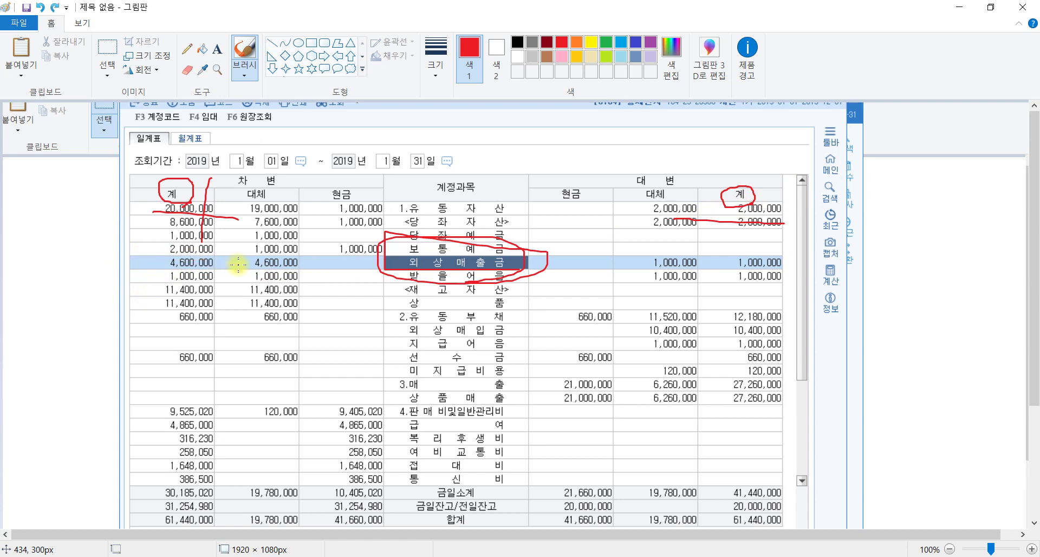
click(312, 43)
drag(122, 251, 223, 270)
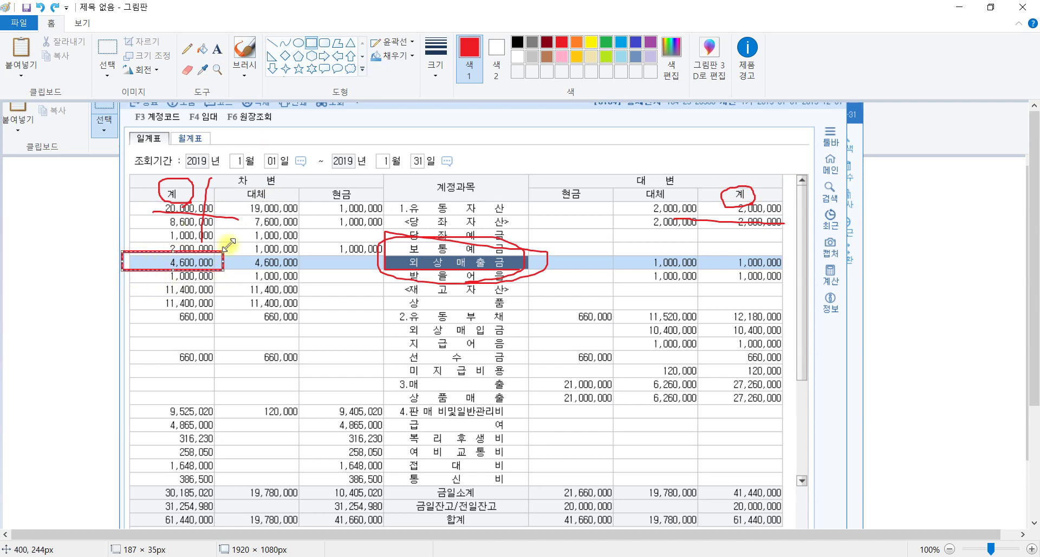
- Frame 외상매출금's 대변 계 amount with a red rectangle and add a short red mark beneath its right end
click(210, 276)
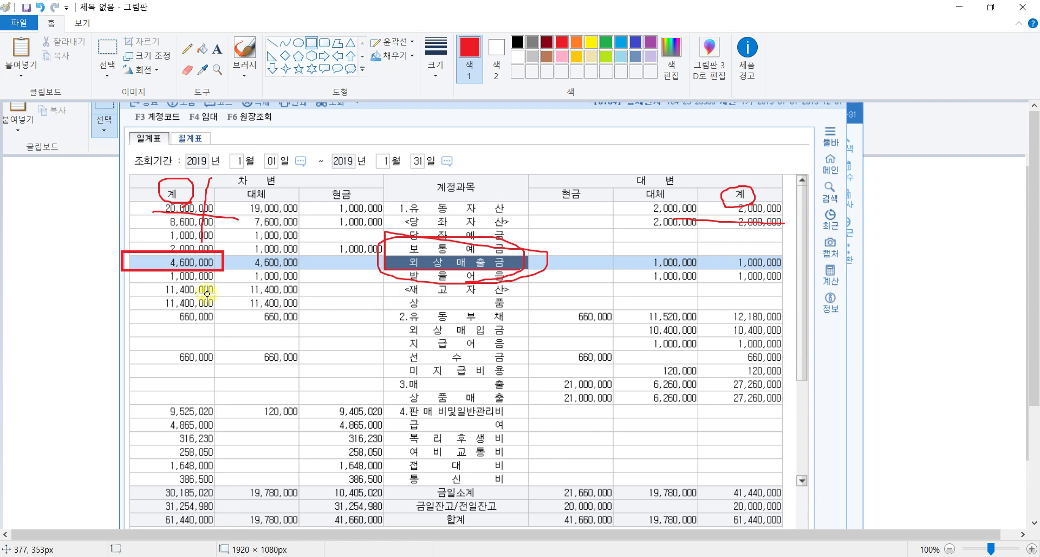
drag(699, 254, 805, 272)
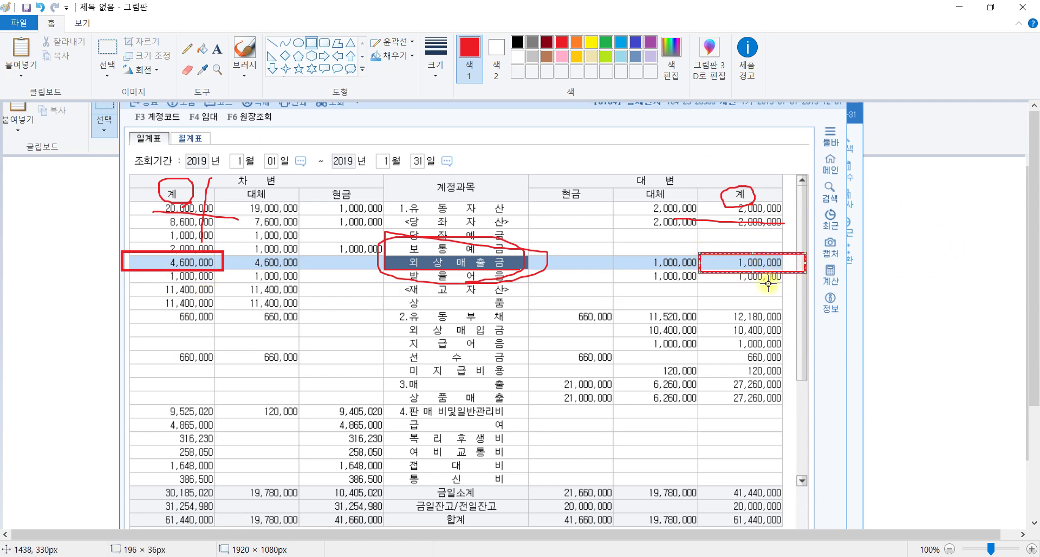
click(756, 237)
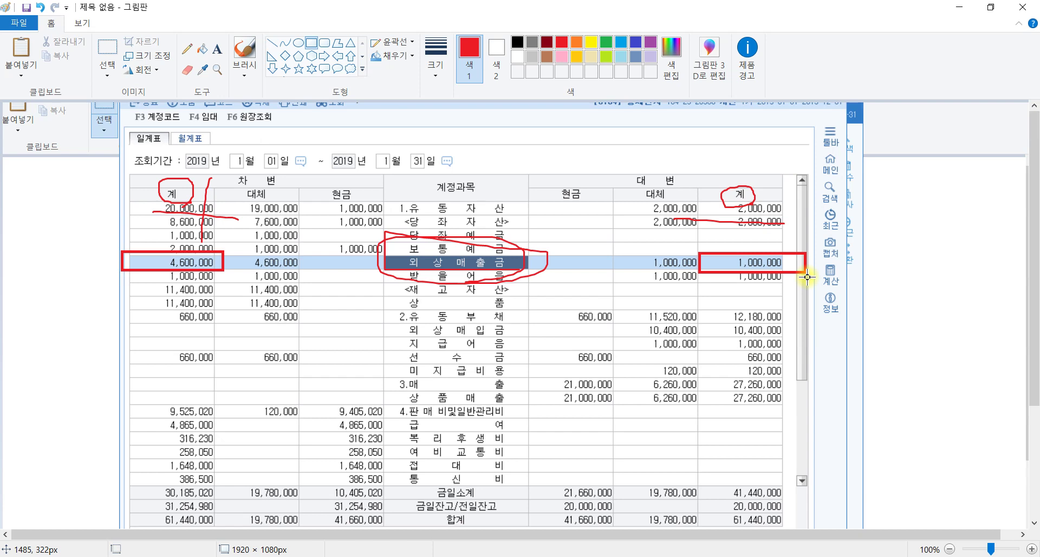
mouse_move(772, 272)
mouse_down()
mouse_move(785, 274)
mouse_move(730, 265)
mouse_move(755, 236)
mouse_move(741, 233)
mouse_move(808, 279)
mouse_move(795, 274)
mouse_up()
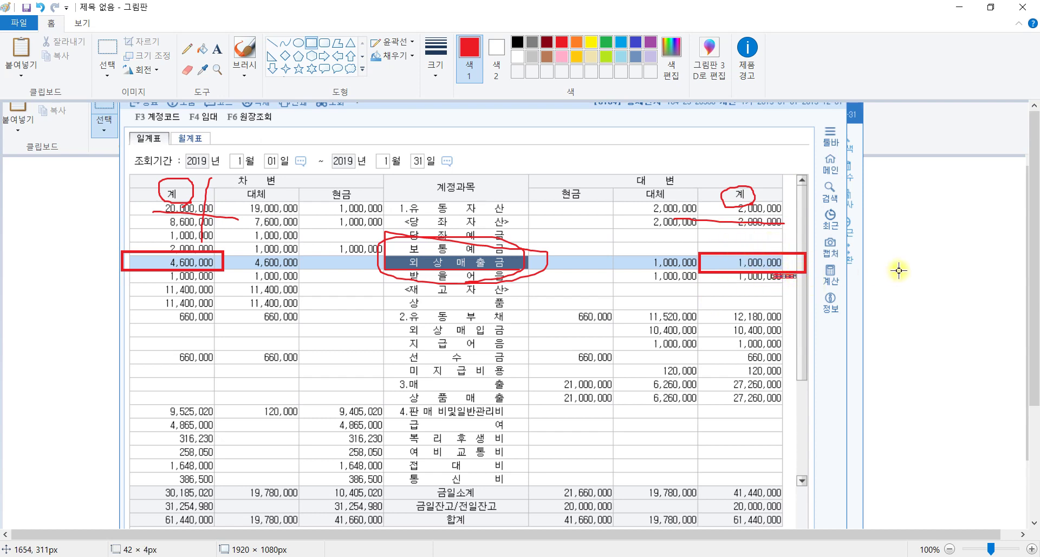
click(802, 283)
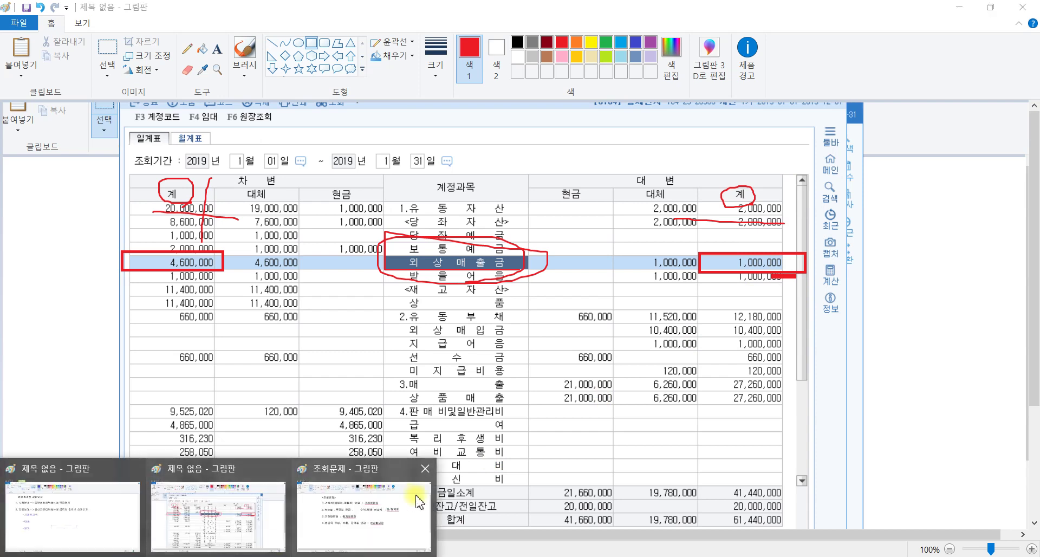
- Switch to the 조회문제 drawing and review its rules for 가장많은달 and for 특정월, 특정일, 수익 and 비용 questions
click(387, 517)
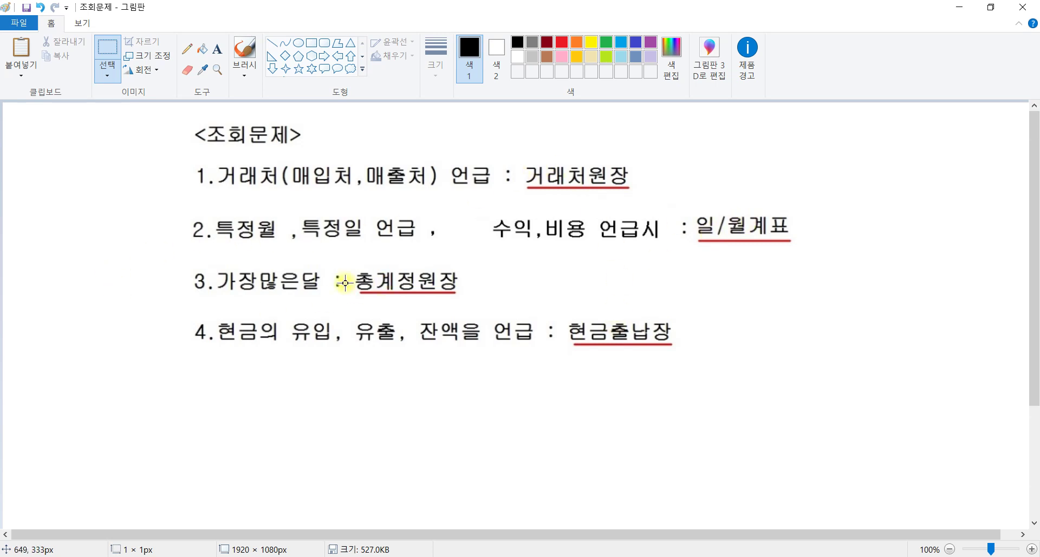
click(312, 291)
click(423, 283)
click(424, 283)
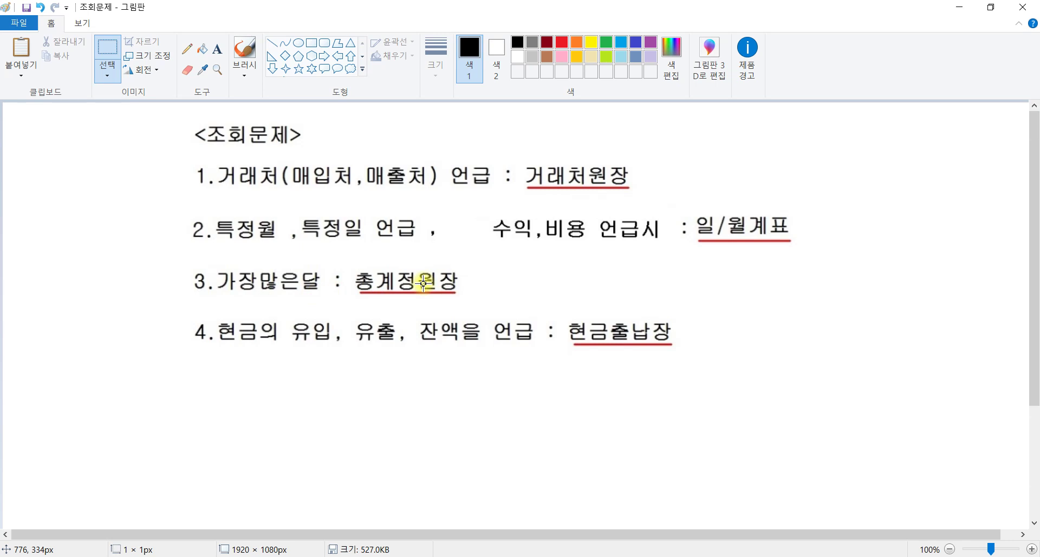
click(246, 238)
- Return to the 일계표 in KcLep and query the period from January 1 to December 28, 2019
click(326, 556)
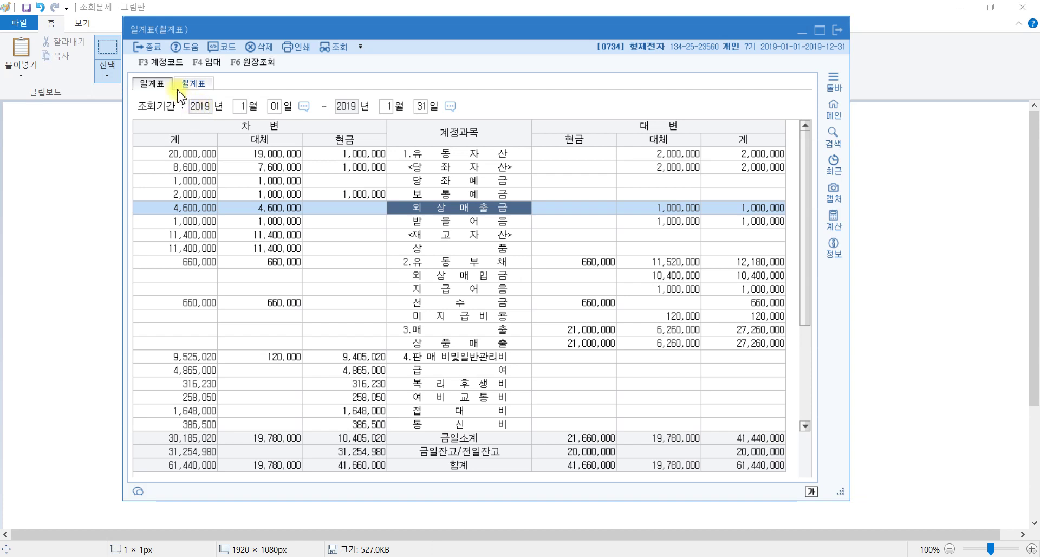
click(251, 106)
click(276, 107)
click(386, 108)
click(400, 108)
text(12)
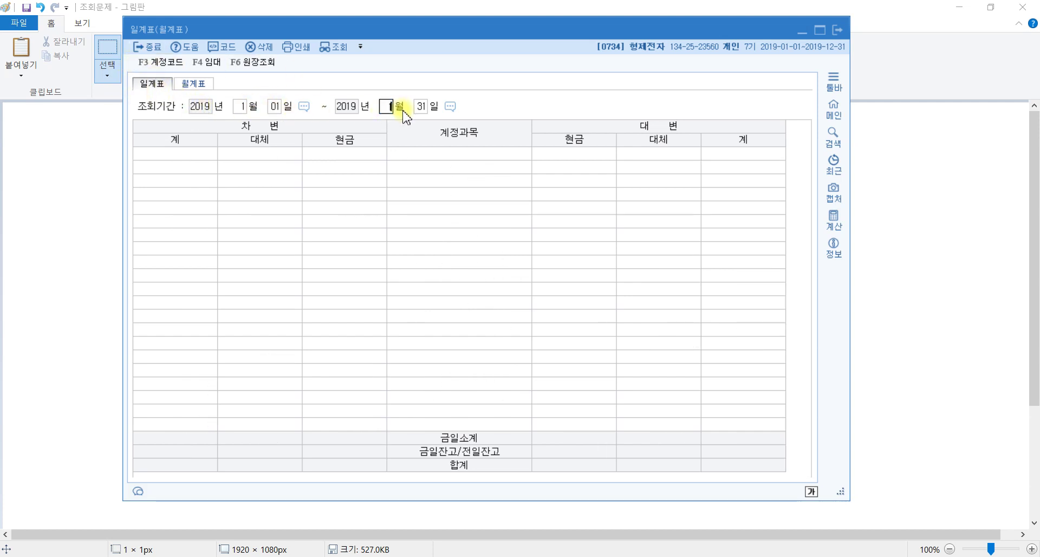
text(38)
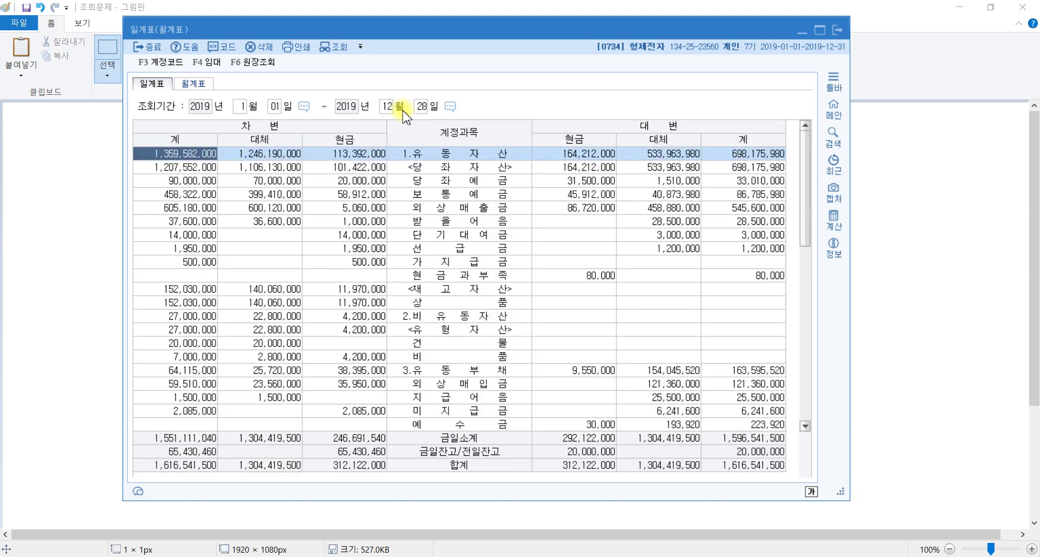
- Select the 판매비및일반관리비 row in the 일계표 and paste a screenshot of the report into the untitled Paint drawing
click(503, 262)
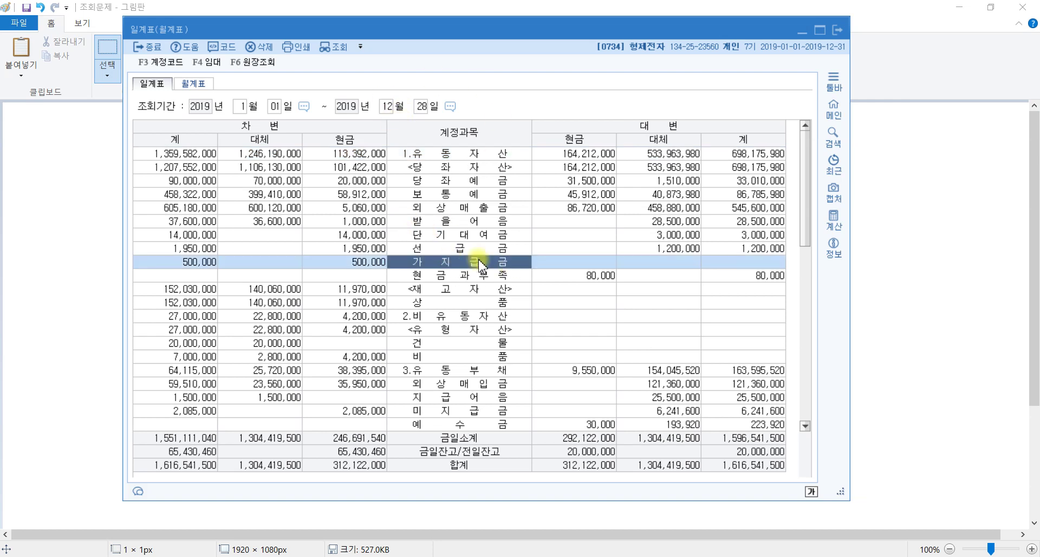
scroll(504, 265, down, 8)
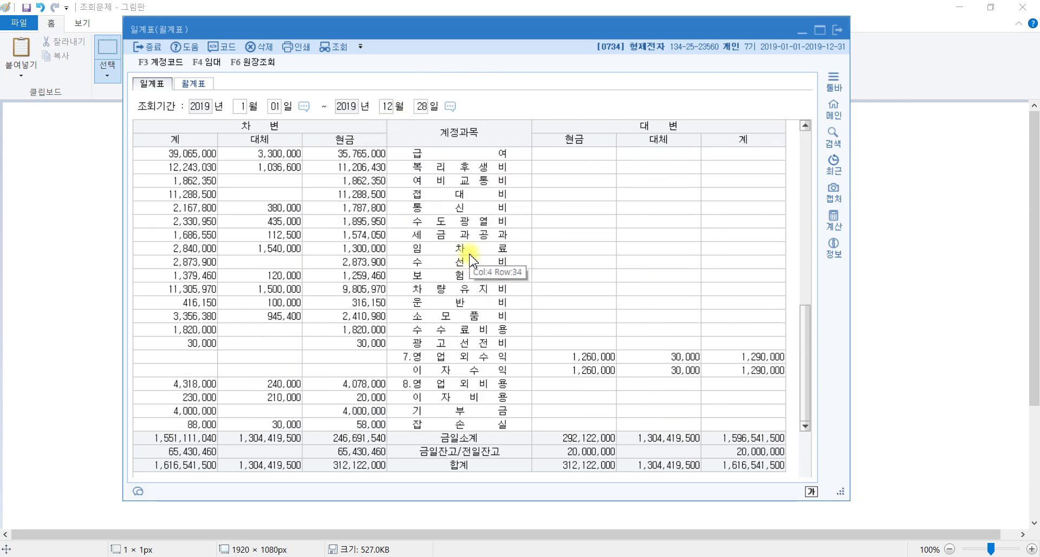
scroll(471, 261, up, 1)
click(460, 180)
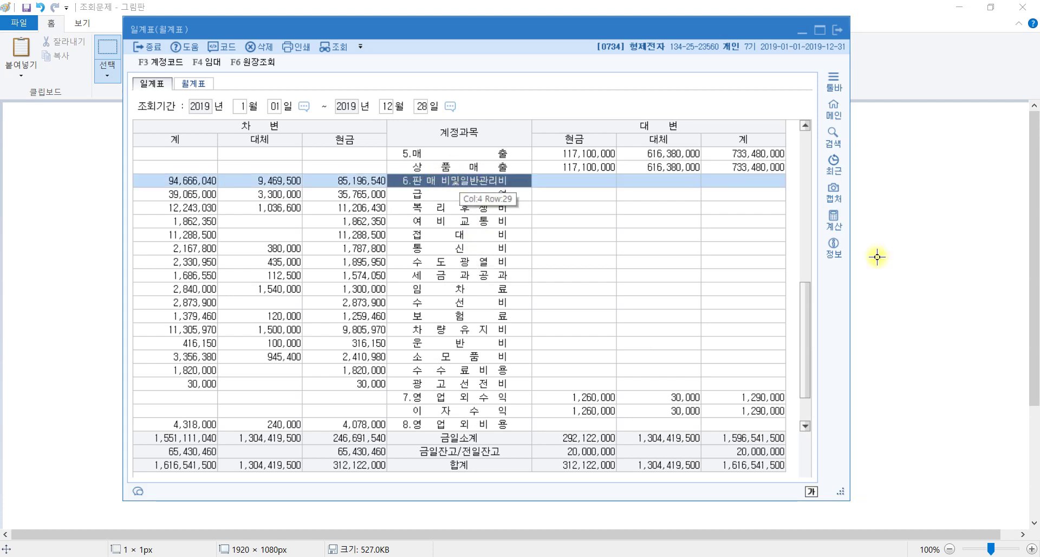
click(908, 306)
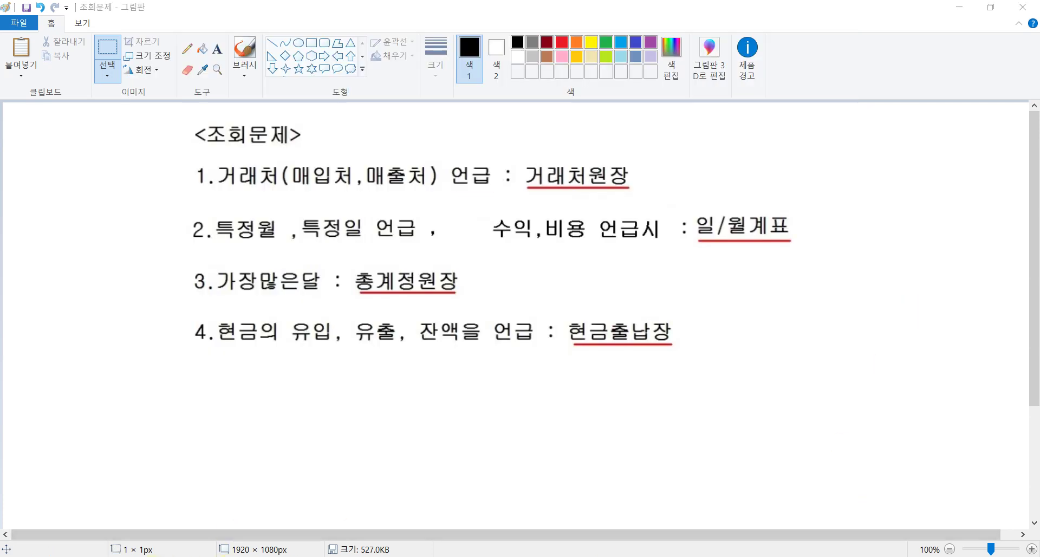
mouse_move(171, 550)
click(230, 522)
key(ctrl+v)
mouse_move(504, 420)
mouse_down()
mouse_move(541, 432)
mouse_move(598, 352)
mouse_up()
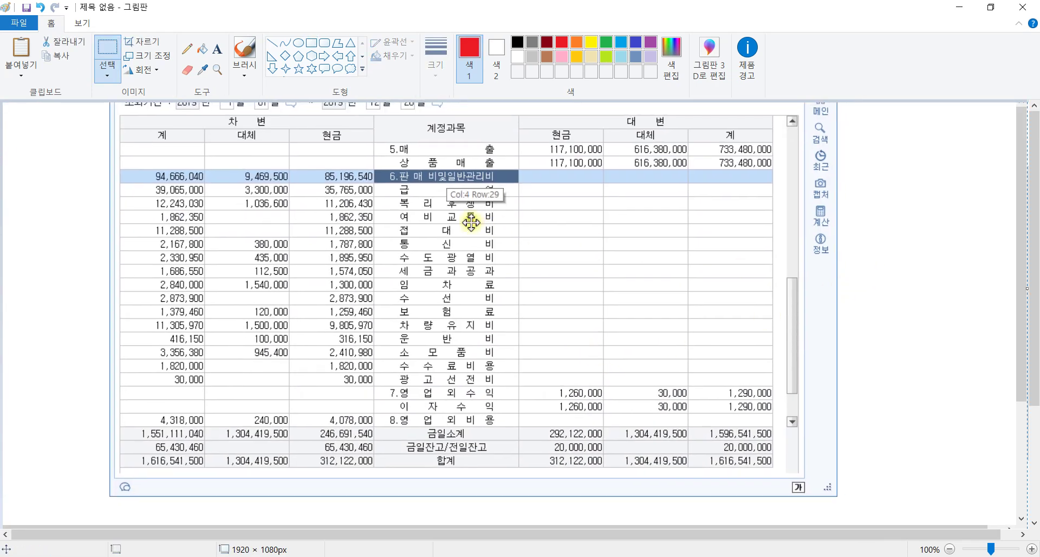
- Frame the account names from 급여 to 광고선전비 with a red rectangle and their 차변 계 amounts with a blue one
click(311, 43)
drag(372, 182, 539, 386)
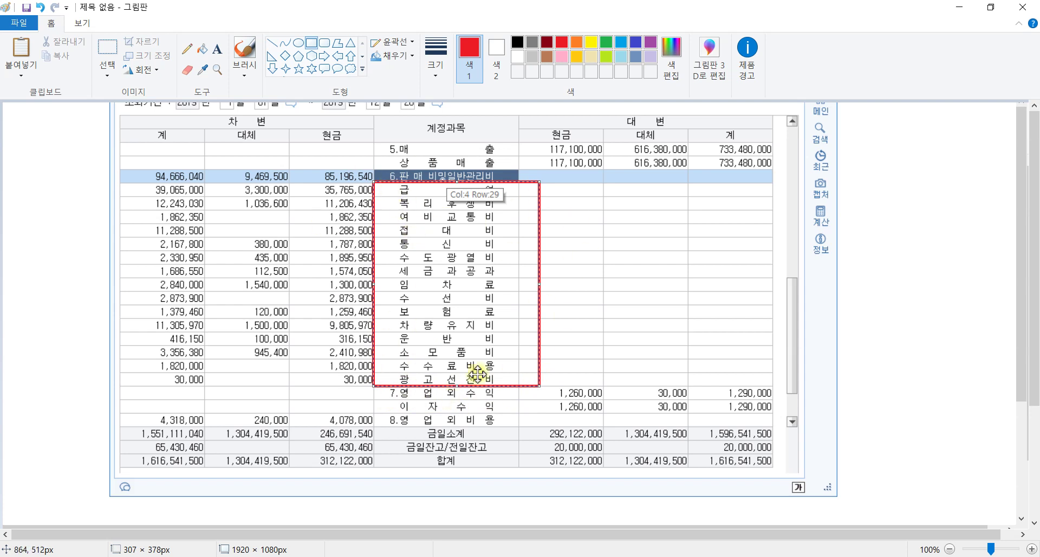
click(632, 305)
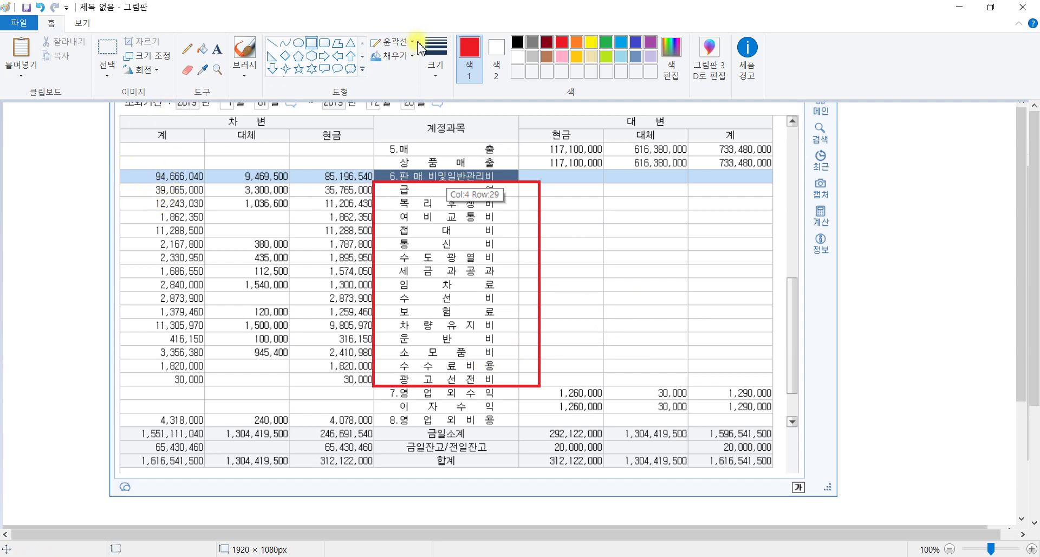
click(636, 42)
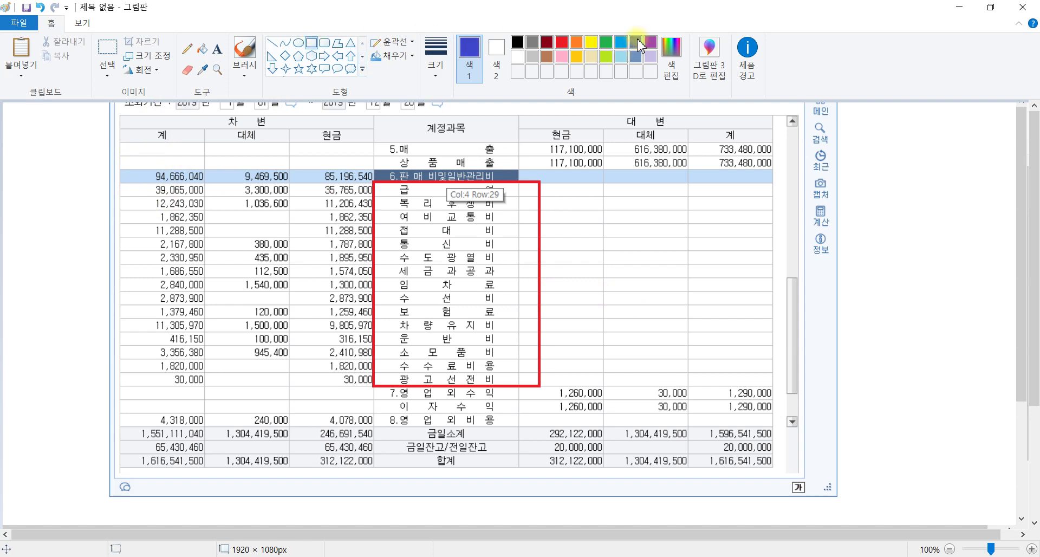
drag(114, 183, 219, 386)
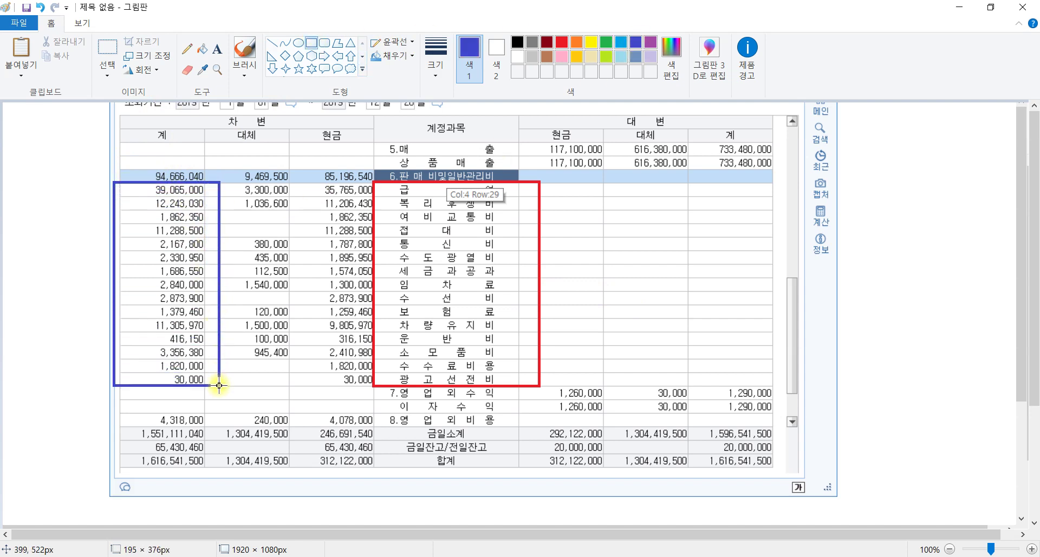
click(677, 318)
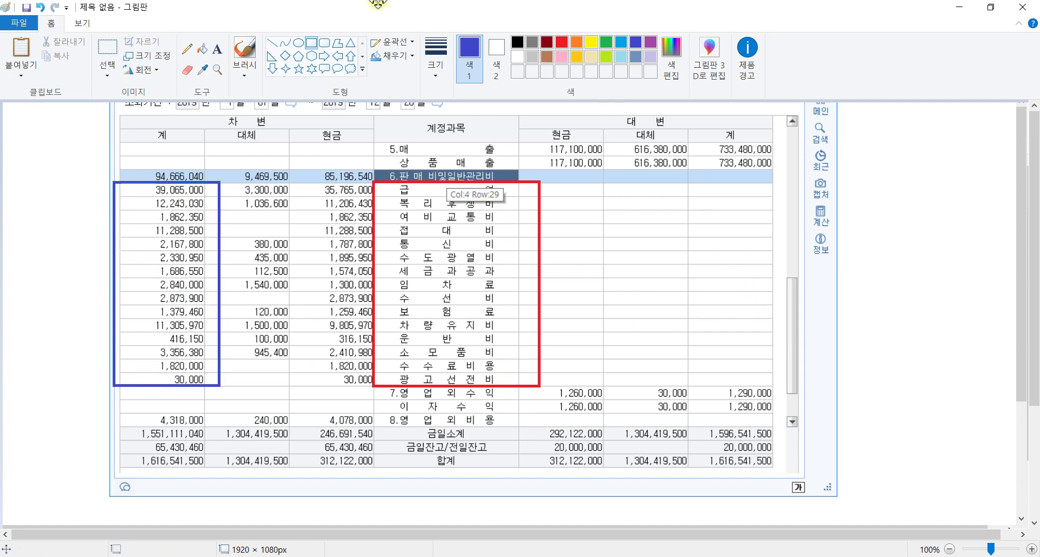
- Circle 급여's 차변 계 amount with a blue ellipse
click(300, 44)
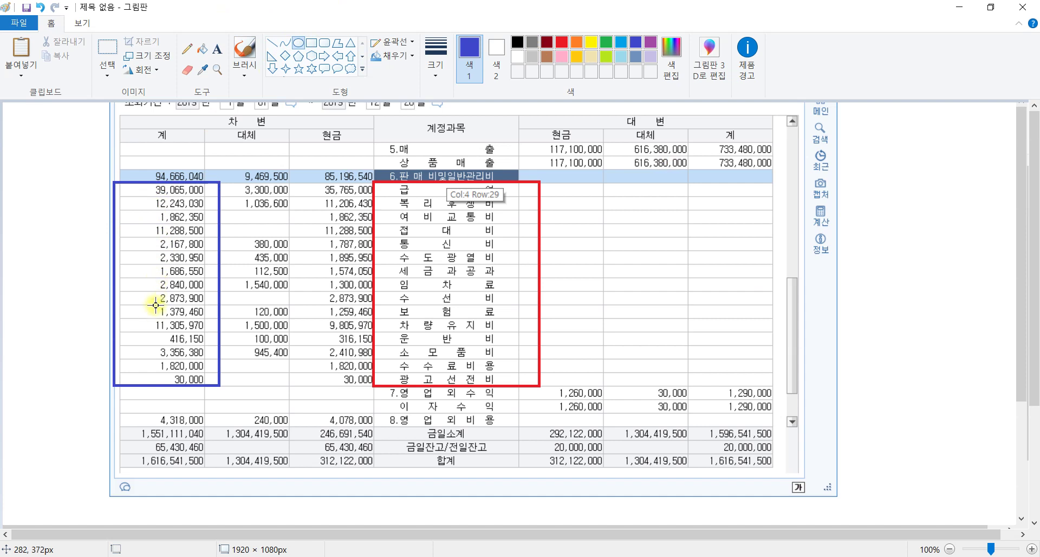
drag(150, 178, 212, 196)
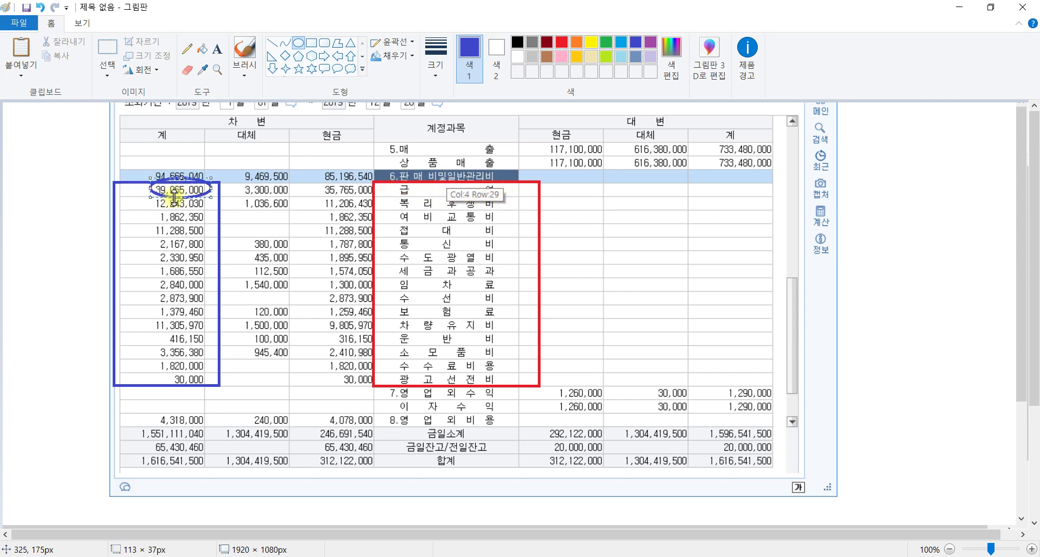
click(224, 192)
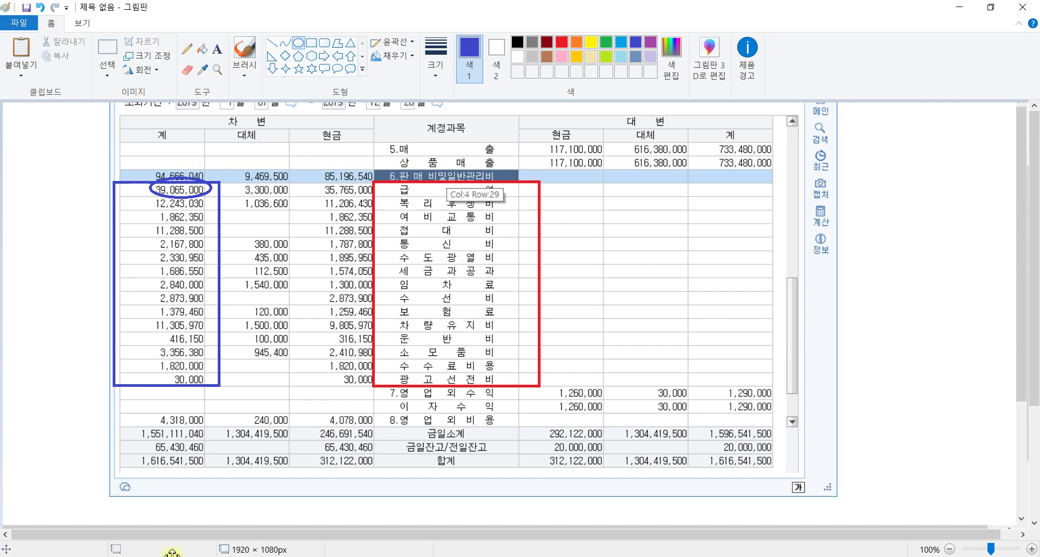
- Switch to the 일계표 in KcLep, select the 급여 row to check its amounts, and return to the Paint drawing
key(alt+Tab)
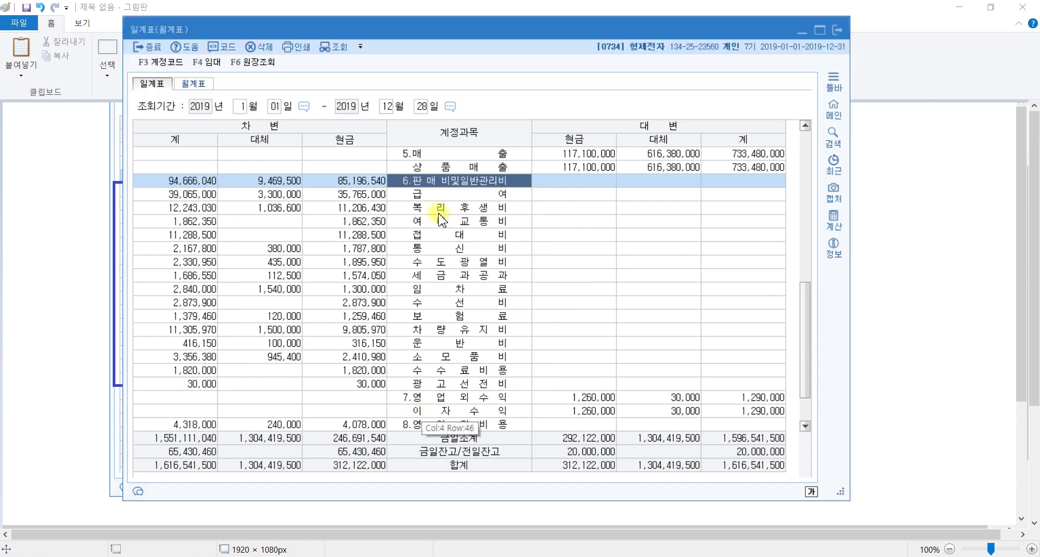
click(446, 196)
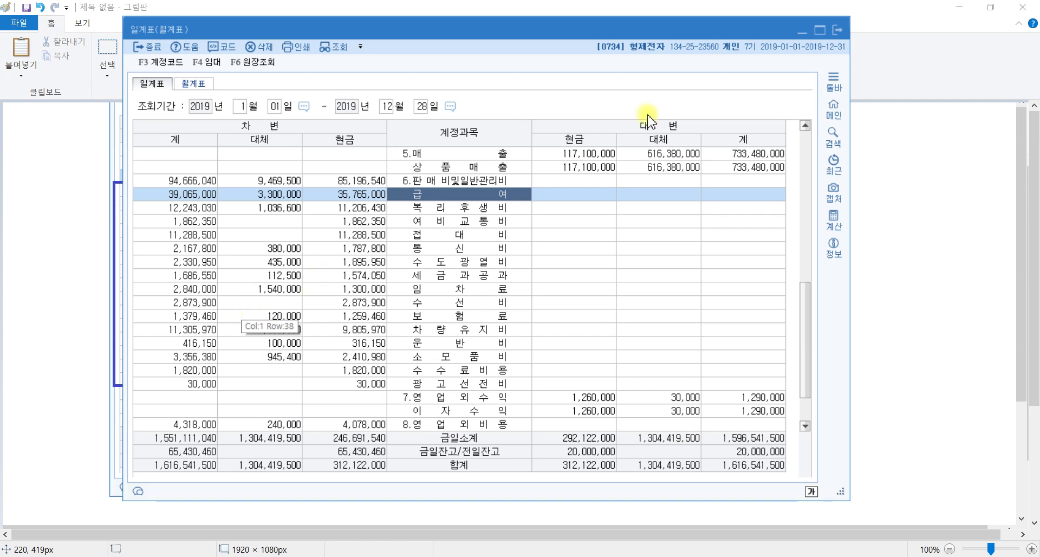
click(894, 181)
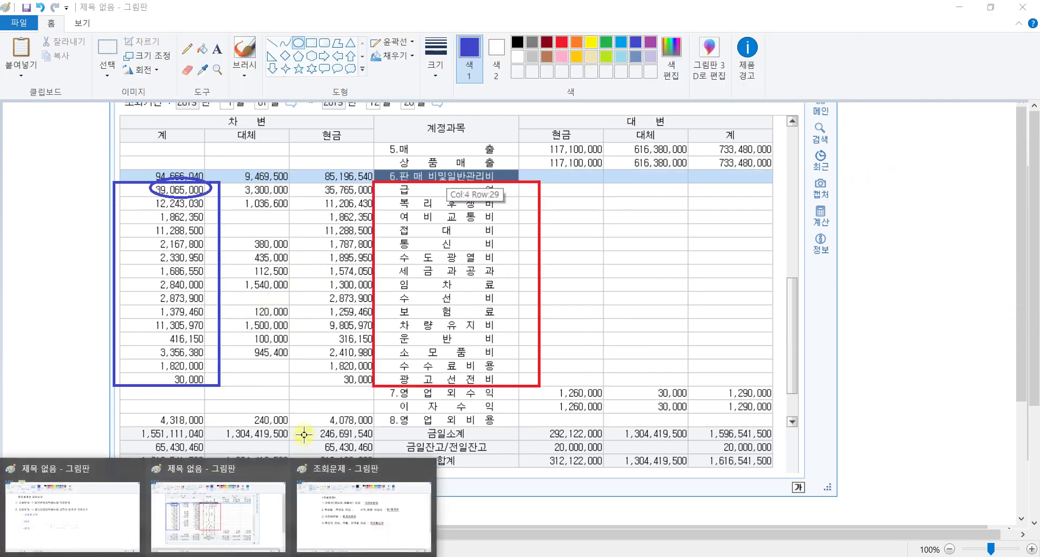
- Switch to the exam PDF and circle 2월 말 and 거래처 in question [3] of 문제7 with the blue pen
click(325, 522)
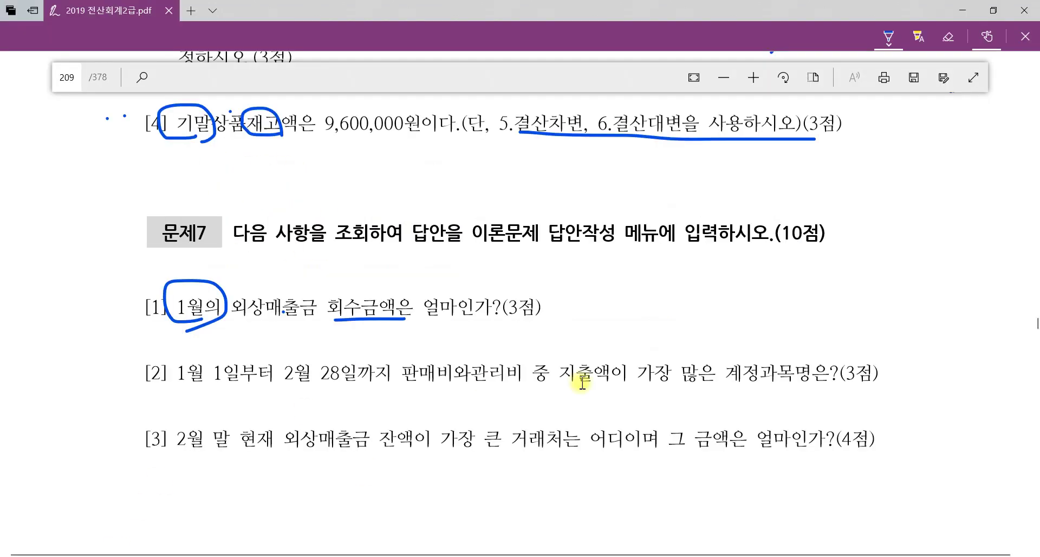
scroll(622, 376, down, 3)
mouse_move(555, 385)
mouse_down()
mouse_move(562, 351)
mouse_move(551, 390)
mouse_up()
scroll(233, 357, down, 2)
mouse_move(209, 309)
mouse_down()
mouse_move(237, 261)
mouse_move(226, 312)
mouse_up()
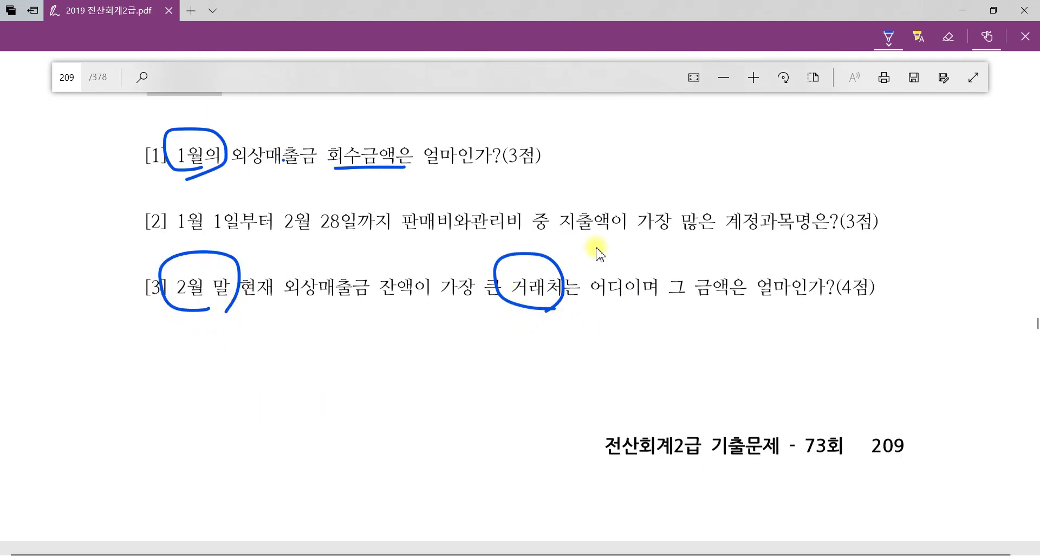
mouse_move(572, 286)
mouse_down()
mouse_move(569, 309)
mouse_move(508, 243)
mouse_move(587, 325)
mouse_move(612, 303)
mouse_up()
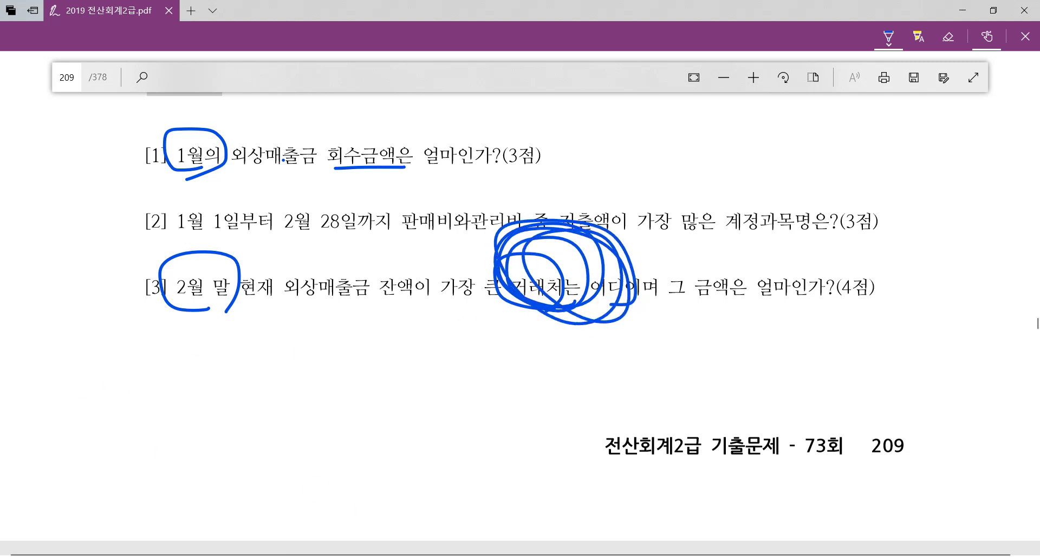
- Switch to KcLep and open 거래처원장 under 장부관리
click(268, 534)
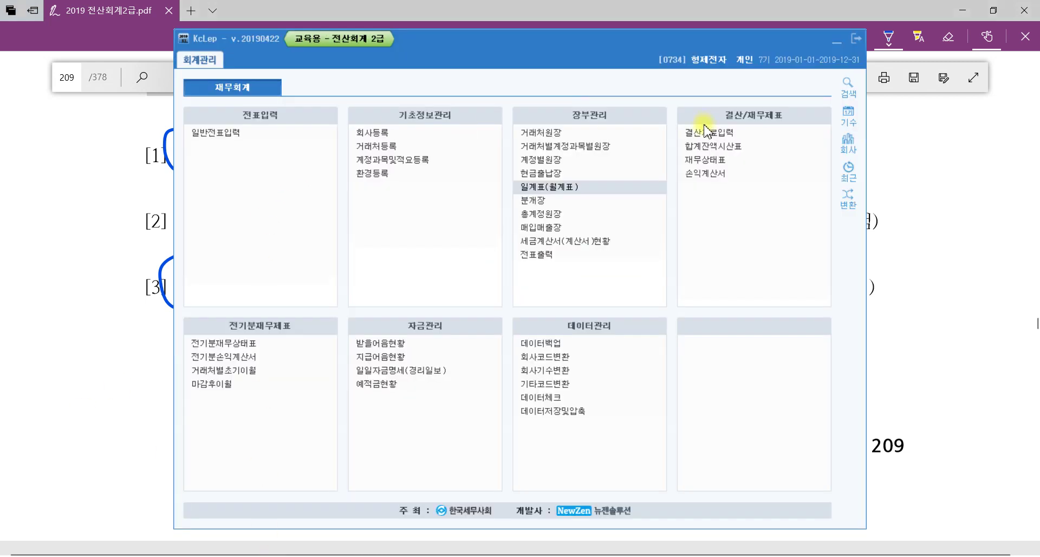
click(564, 140)
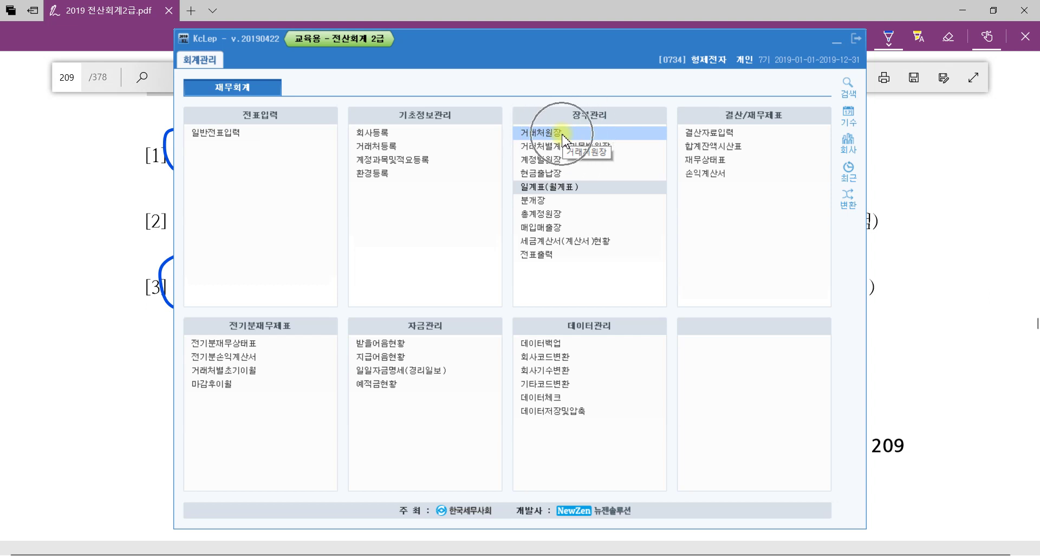
click(564, 139)
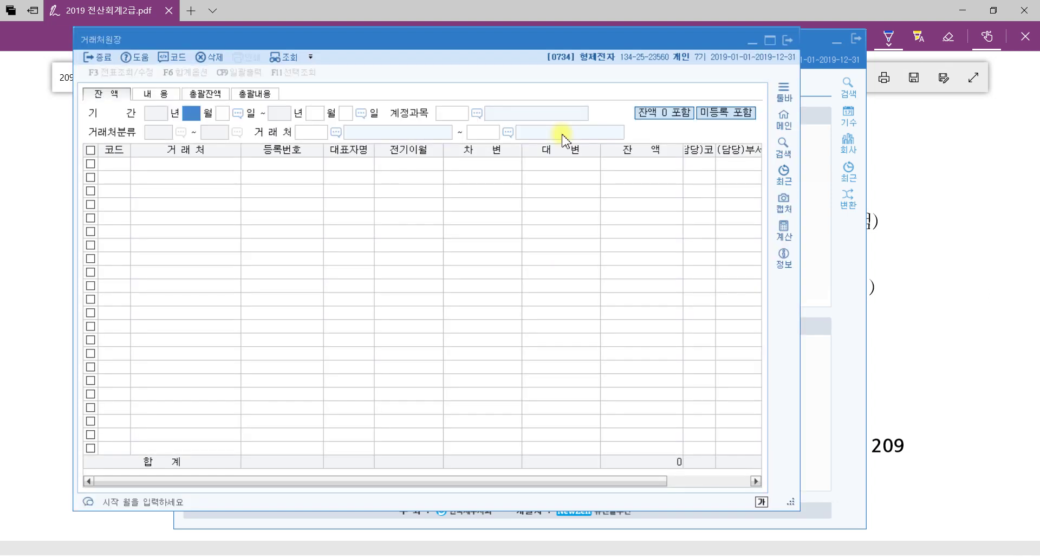
- Handwrite 1/1 with the blue pen below question [3] in the exam PDF
click(902, 287)
mouse_move(276, 310)
mouse_down()
mouse_move(284, 314)
mouse_move(276, 262)
mouse_move(262, 251)
mouse_move(257, 265)
mouse_move(287, 263)
mouse_up()
drag(78, 322, 157, 352)
mouse_move(46, 297)
mouse_down()
mouse_move(43, 345)
mouse_move(68, 365)
mouse_move(69, 398)
mouse_up()
- Set the 거래처원장 period in KcLep to January 1 through February 28, 2019
key(alt+Tab)
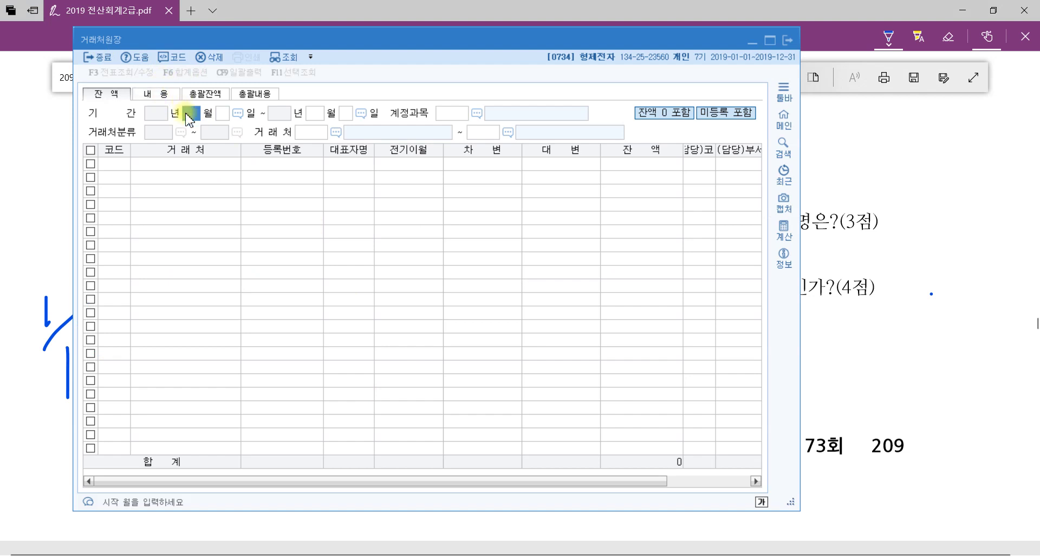
text(1)
key(Return)
key(Return)
text(2)
key(Return)
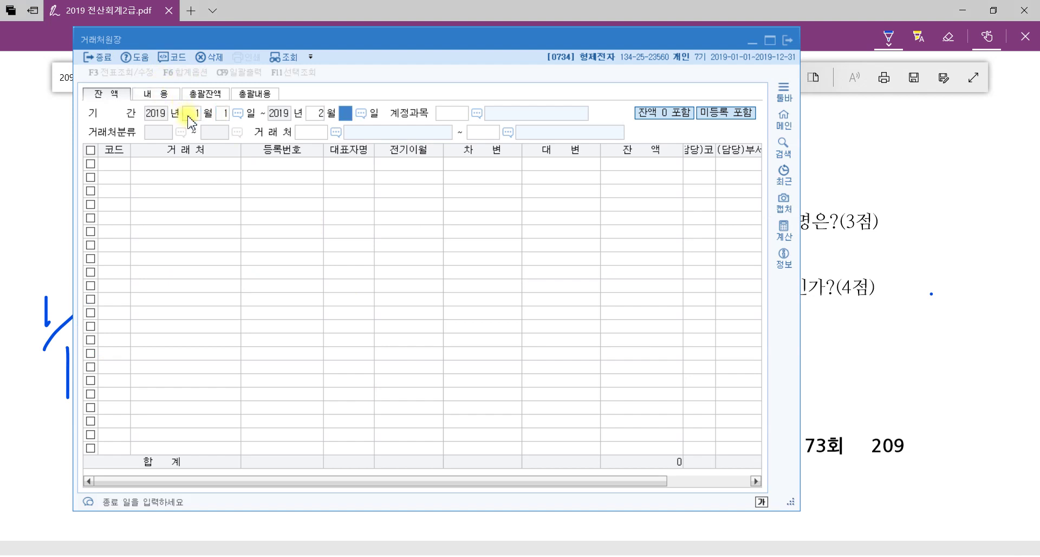
key(Return)
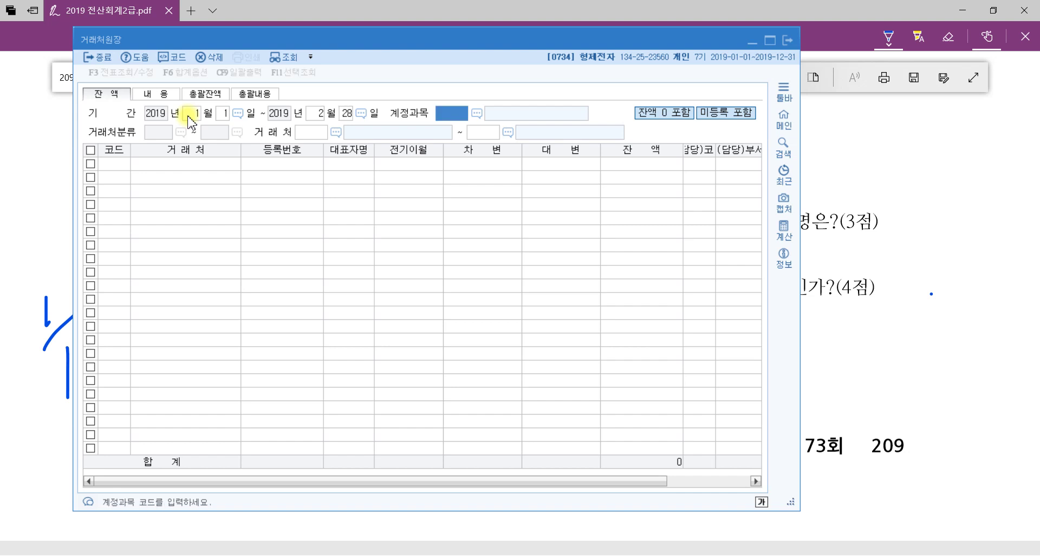
- Set the 거래처원장 계정과목 to 외상매출금 and list the balances for the full range of customers
text(외상)
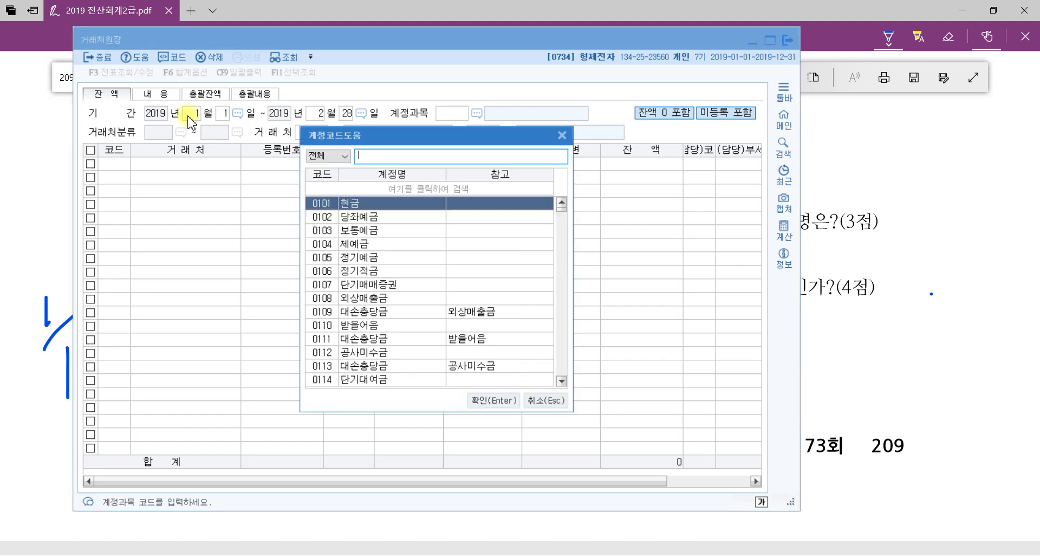
key(Return)
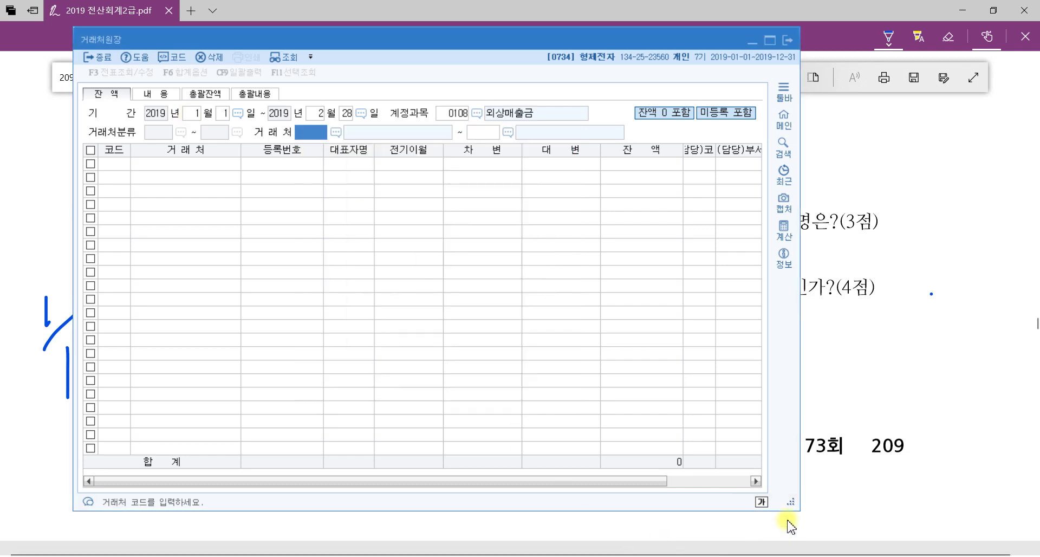
drag(790, 501, 976, 502)
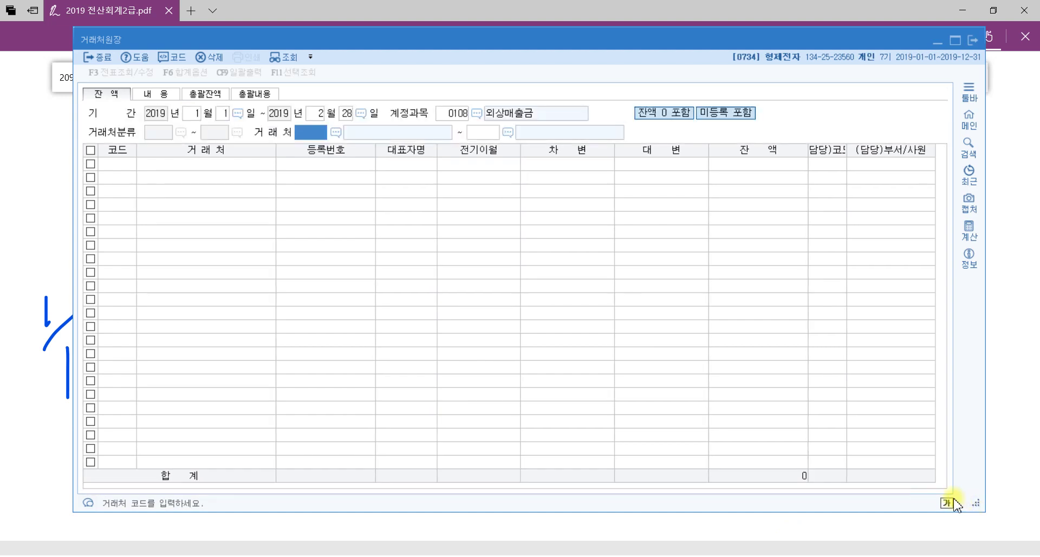
key(Return)
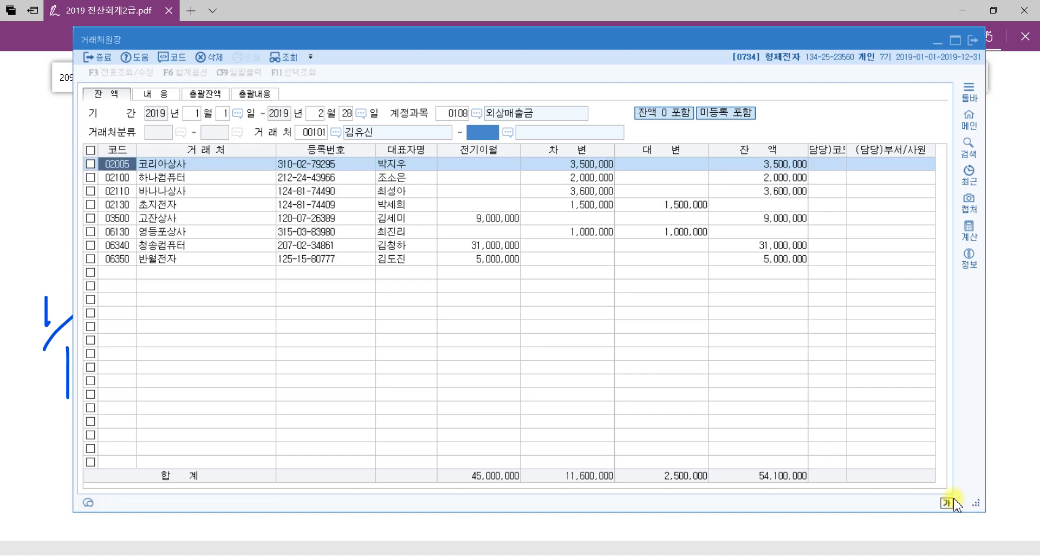
key(Return)
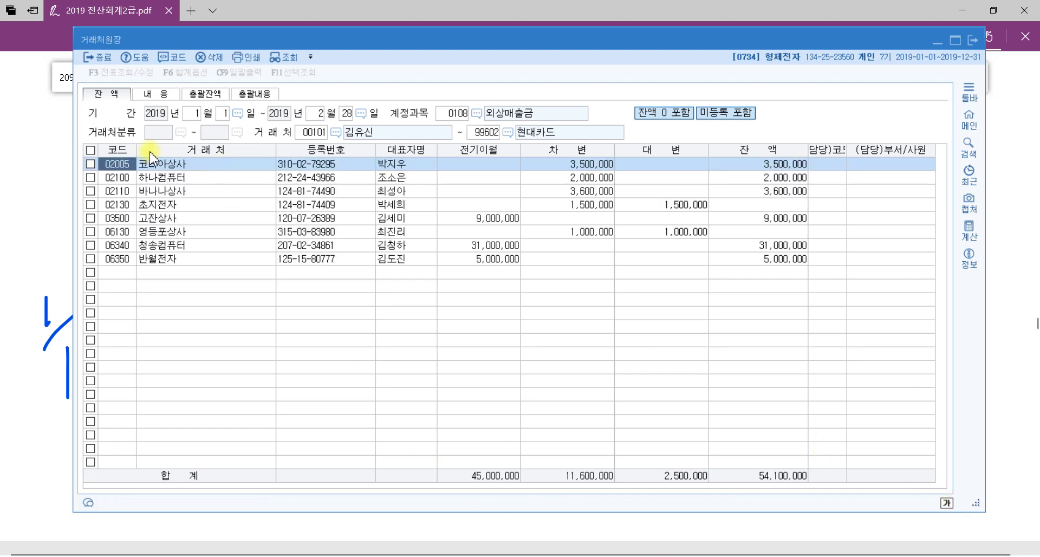
- Check the customer range and compare the customers' 외상매출금 balances in the 잔액 column
click(318, 135)
click(482, 127)
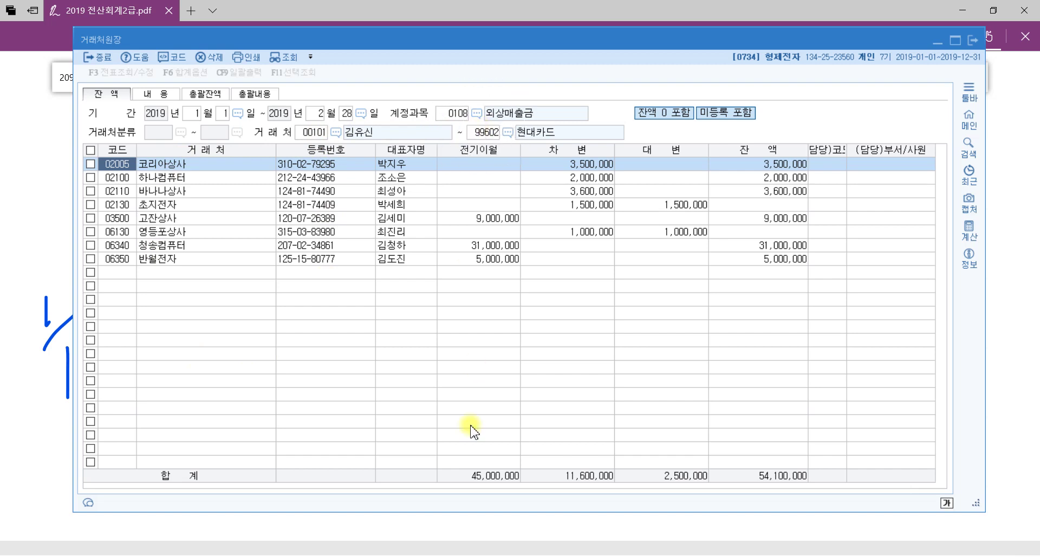
click(776, 160)
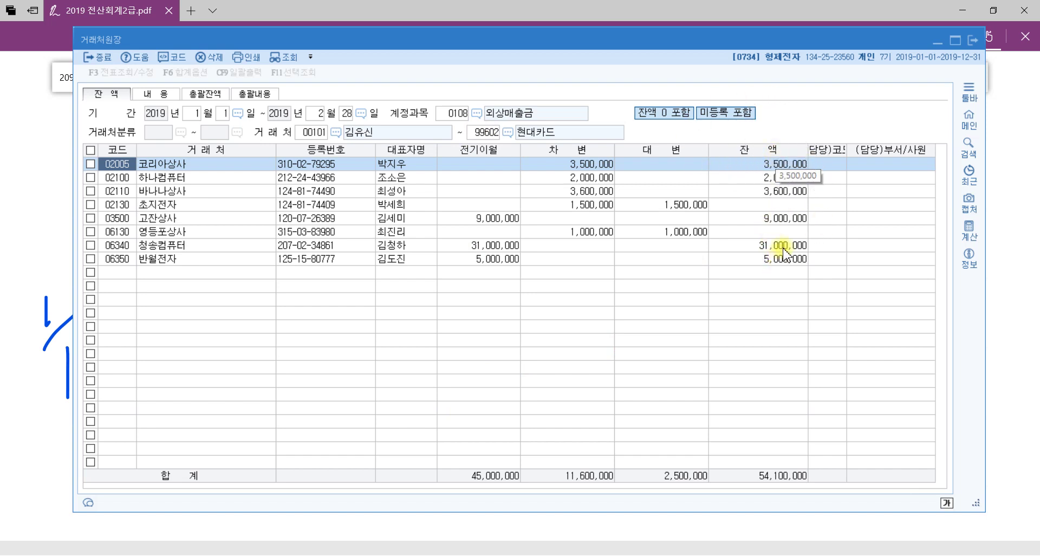
click(169, 249)
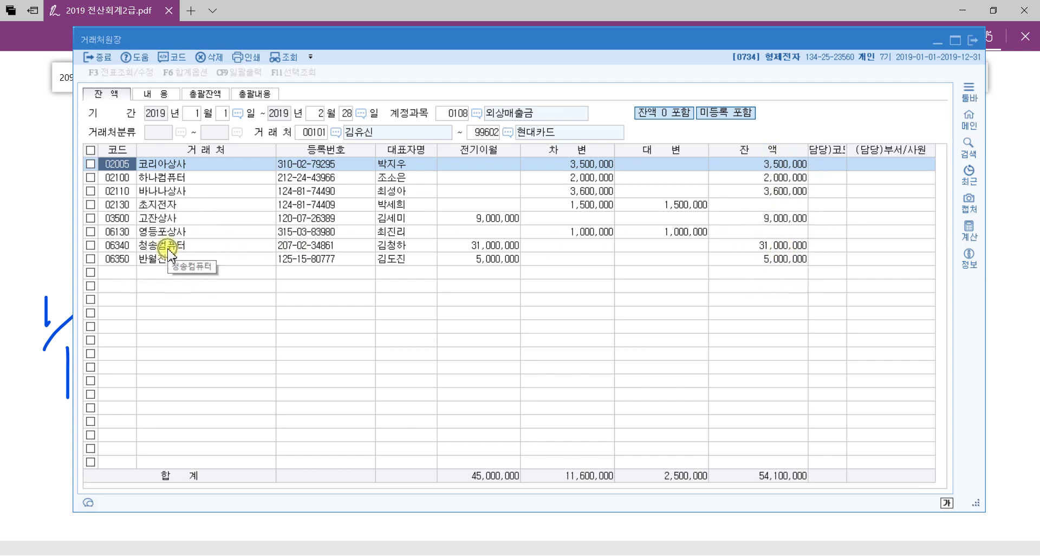
click(787, 245)
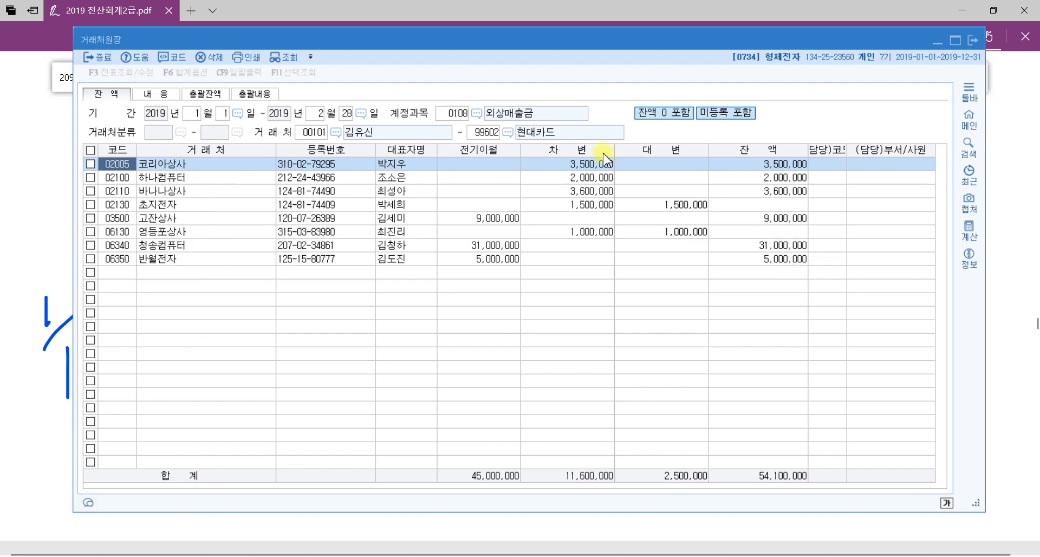
- Sort the customer list by 잔액 in descending order and select the first customer's balance
click(795, 156)
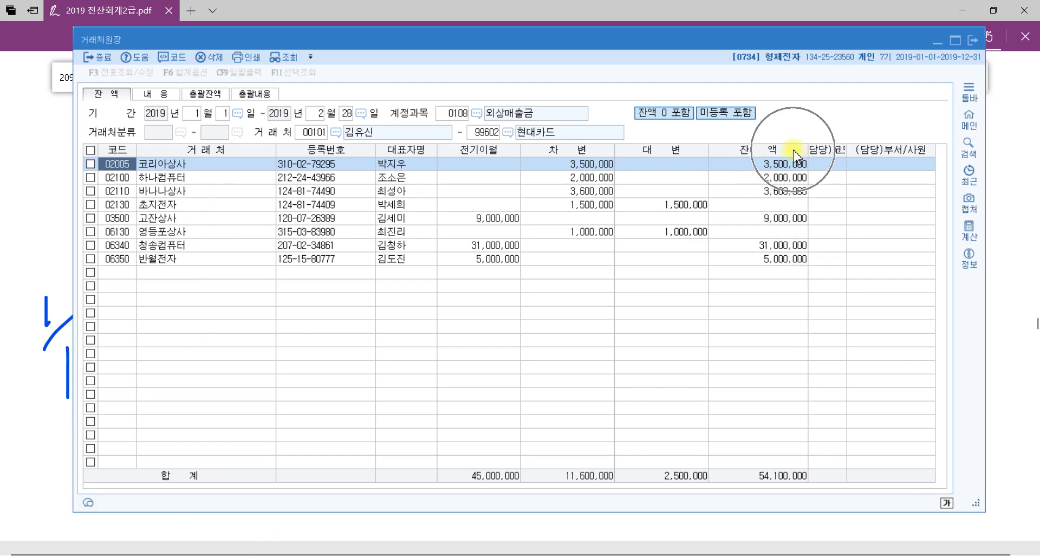
click(782, 153)
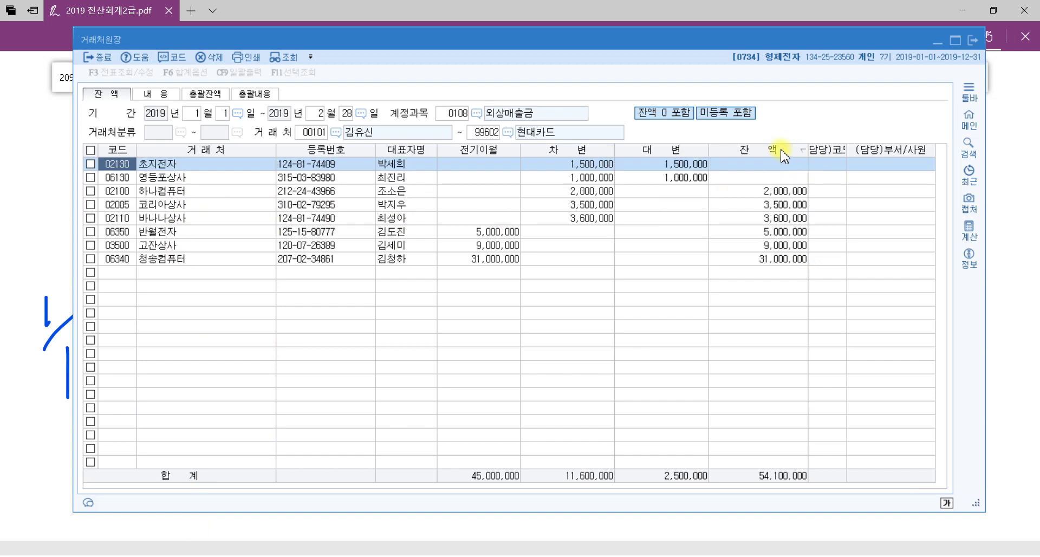
click(783, 155)
click(782, 154)
click(783, 155)
click(783, 155)
click(782, 154)
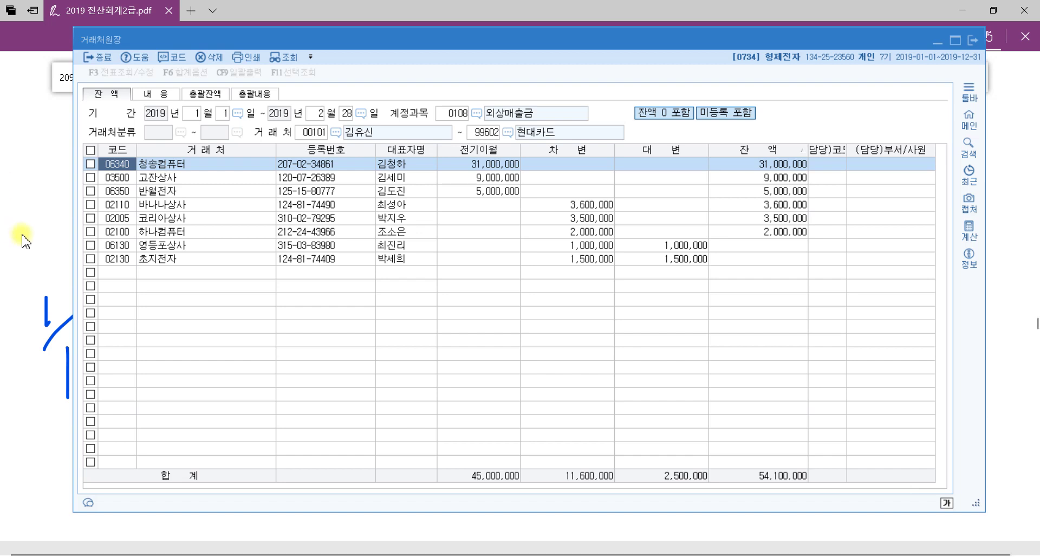
click(180, 169)
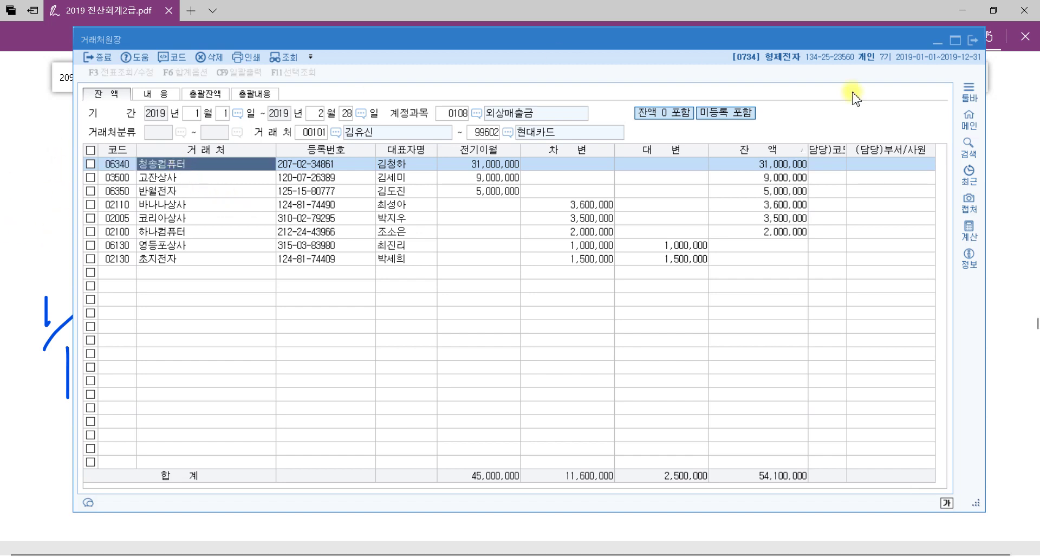
click(802, 166)
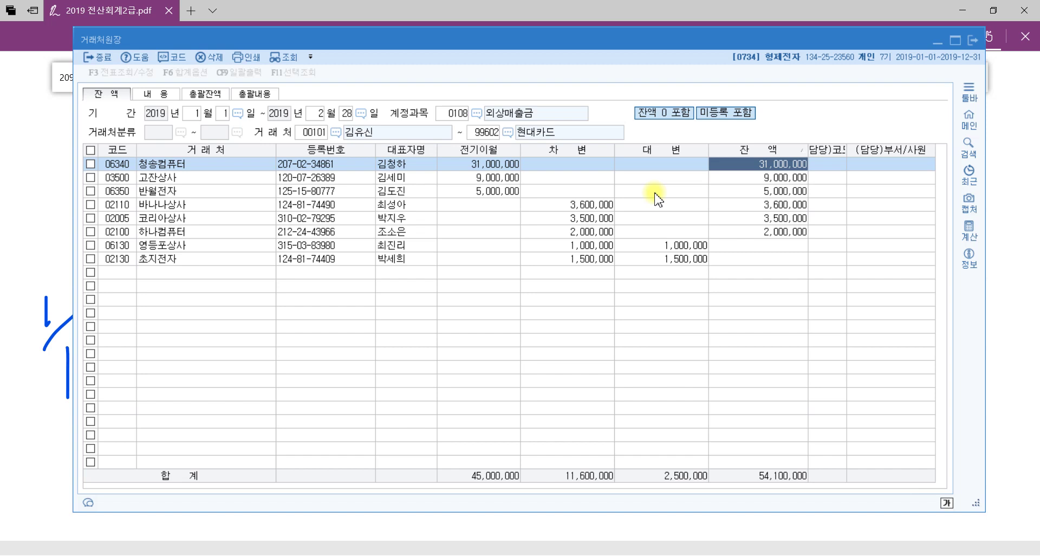
- Switch to the exam PDF, mark question [3] with a blue star and underline 잔액이 in it
click(1025, 256)
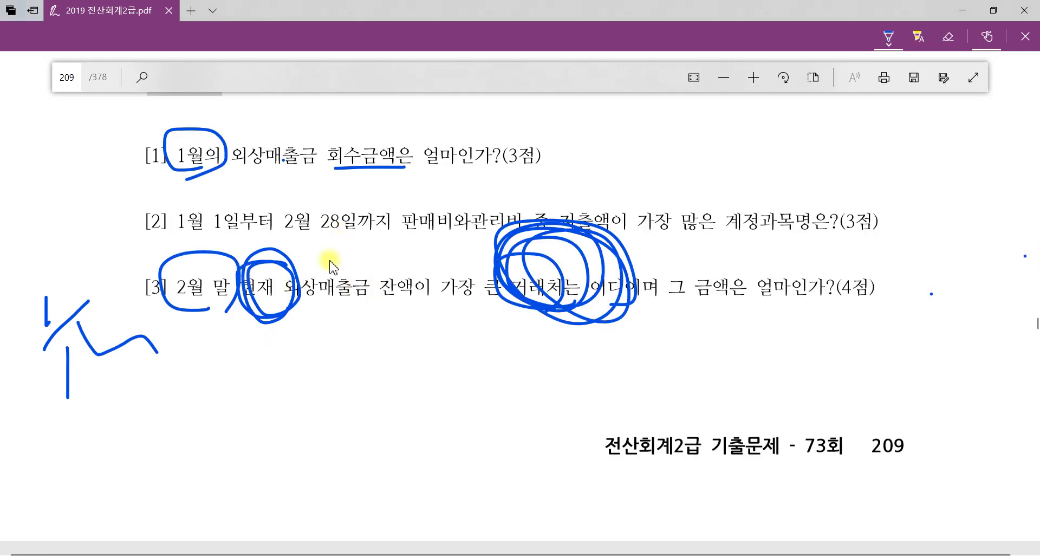
mouse_move(179, 279)
mouse_down()
mouse_move(172, 271)
mouse_move(186, 302)
mouse_move(180, 281)
mouse_up()
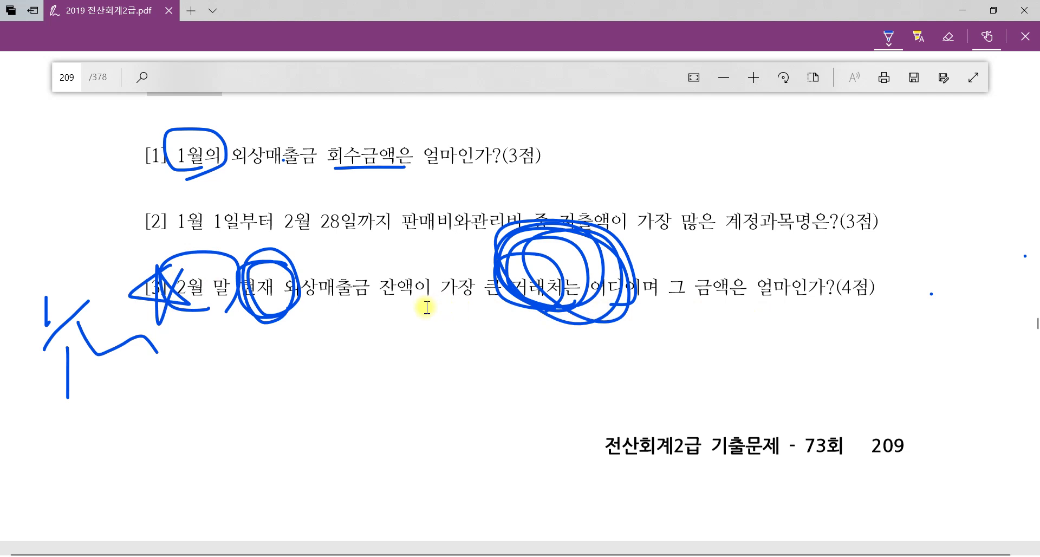
drag(372, 298, 451, 300)
- Handwrite 회수 with the blue pen below the underlined 잔액이 of question [3]
mouse_move(372, 312)
mouse_down()
mouse_move(386, 326)
mouse_move(383, 351)
mouse_move(401, 348)
mouse_up()
drag(403, 313, 408, 365)
mouse_move(428, 315)
mouse_down()
mouse_move(418, 355)
mouse_move(450, 327)
mouse_up()
mouse_move(416, 356)
mouse_down()
mouse_move(486, 336)
mouse_move(463, 412)
mouse_up()
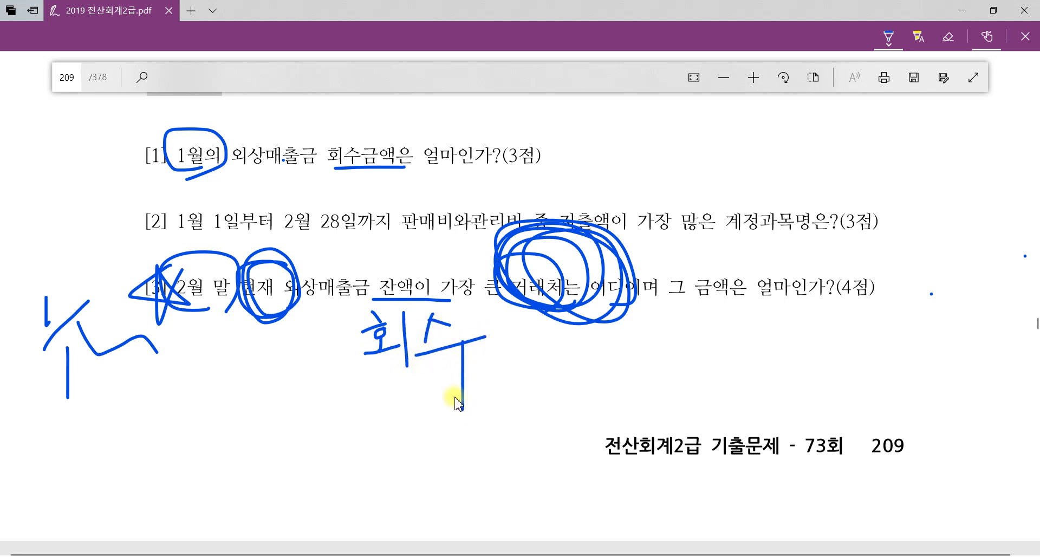
- Sketch a T-account with a circled credit side below question [3] and draw a horizontal line beside it
drag(358, 402, 353, 463)
mouse_move(313, 419)
mouse_down()
mouse_move(244, 425)
mouse_move(238, 405)
mouse_up()
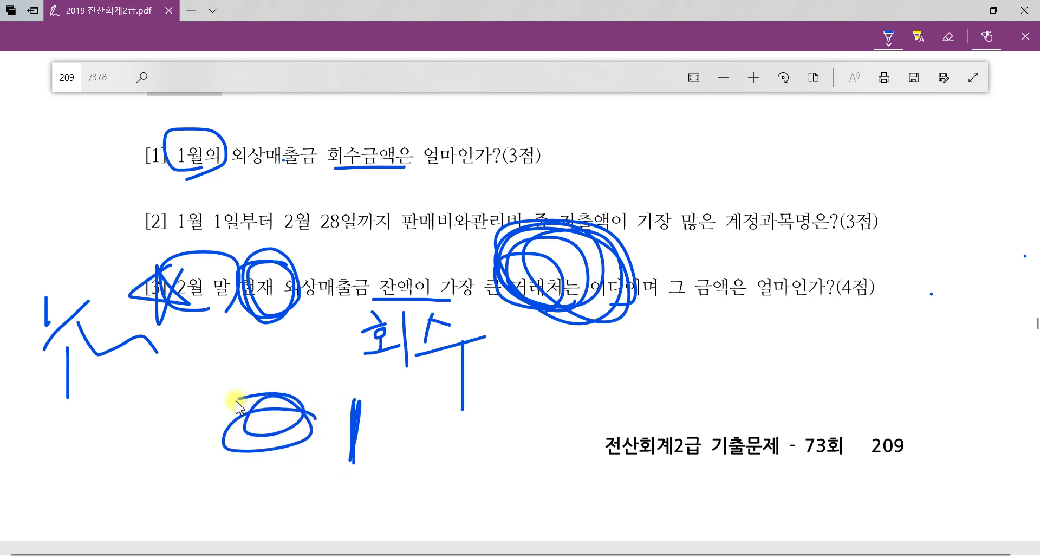
drag(168, 391, 259, 392)
drag(220, 349, 224, 478)
drag(432, 434, 559, 434)
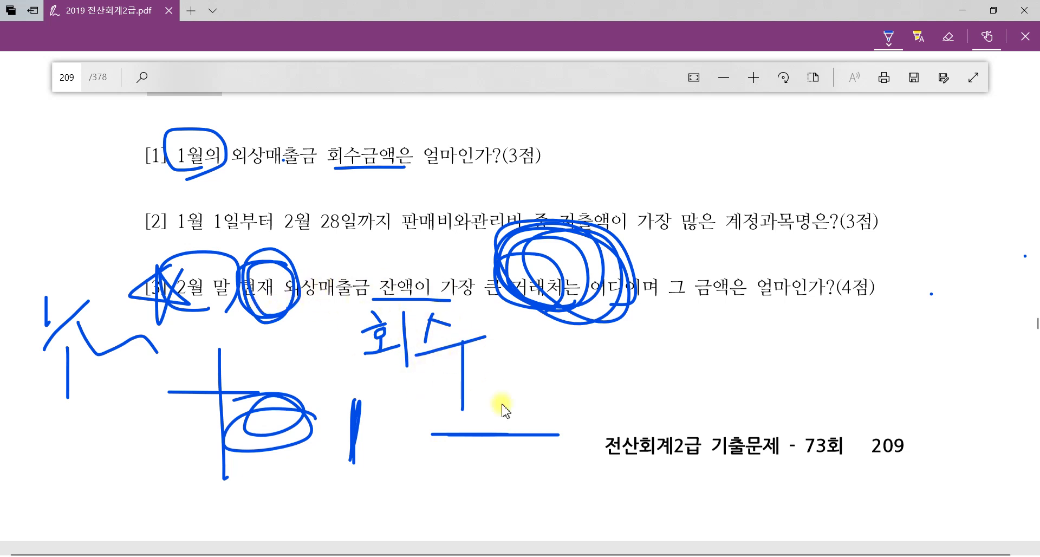
- Switch to KcLep and sort the customer list by 대변 in descending order to check the largest collected amount
click(393, 510)
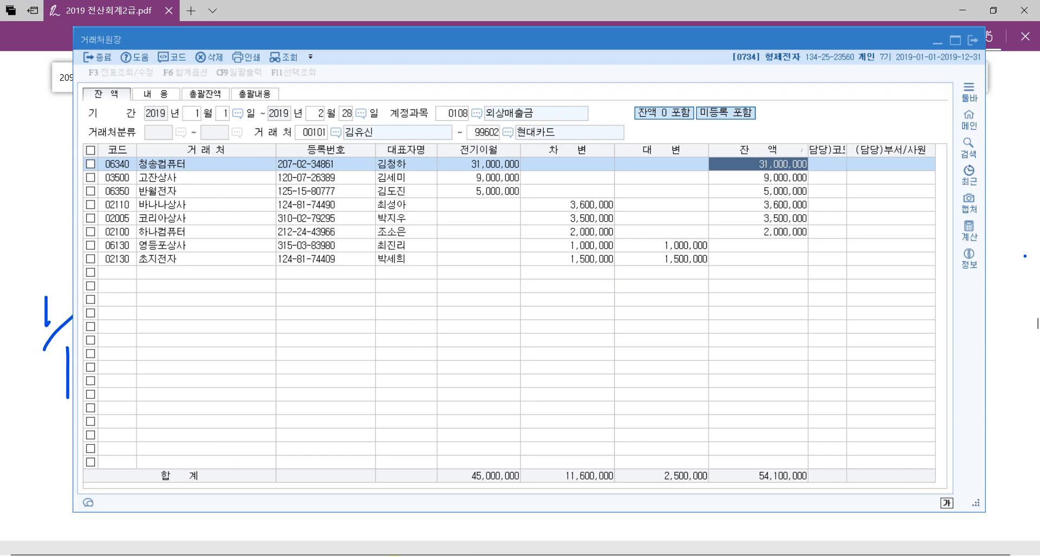
click(673, 156)
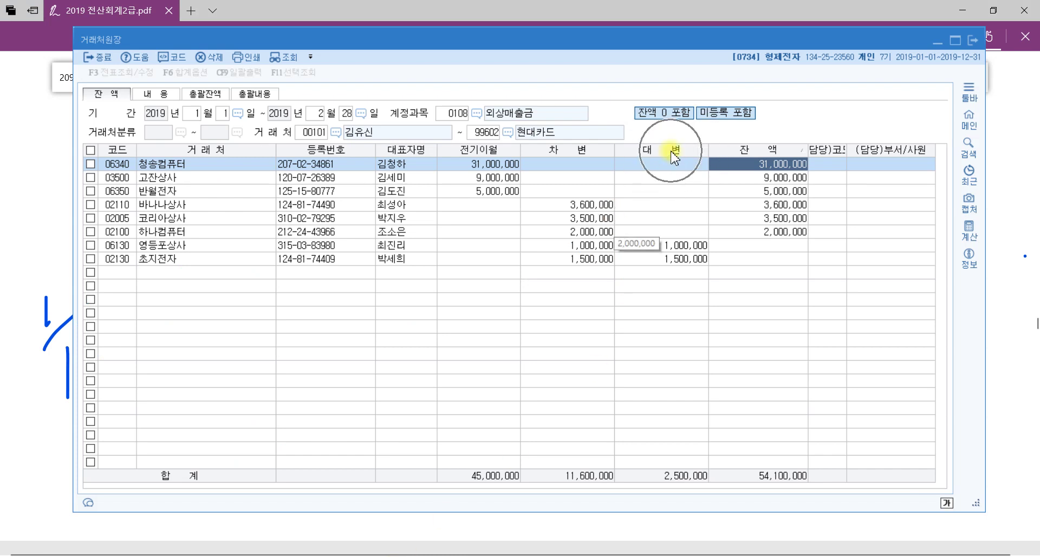
click(673, 156)
click(673, 156)
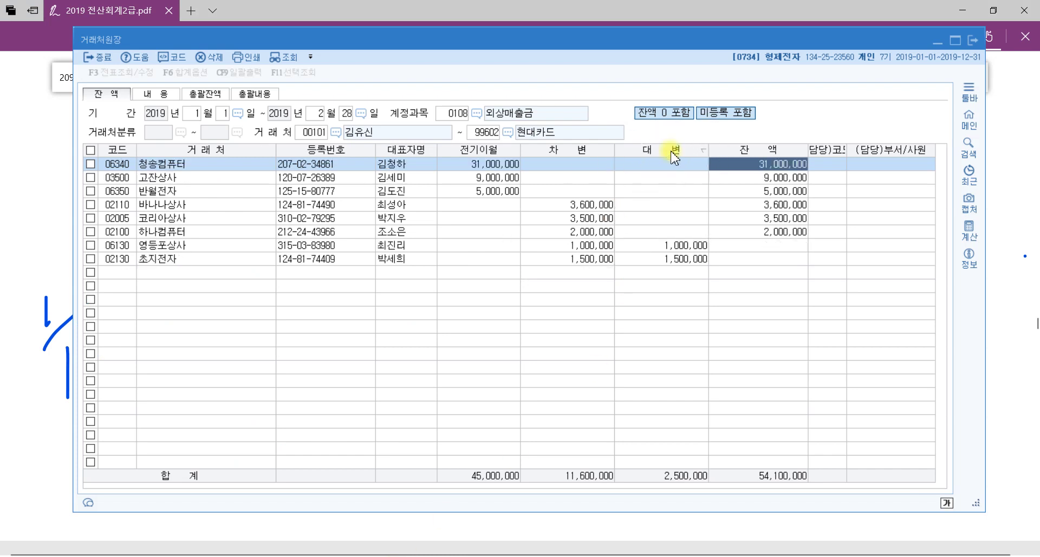
click(674, 156)
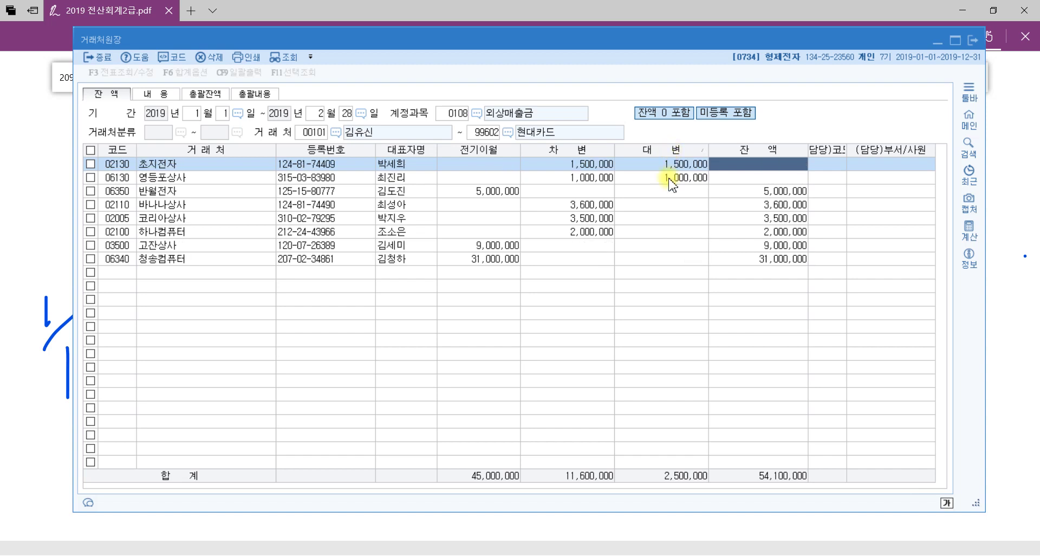
click(658, 167)
click(658, 168)
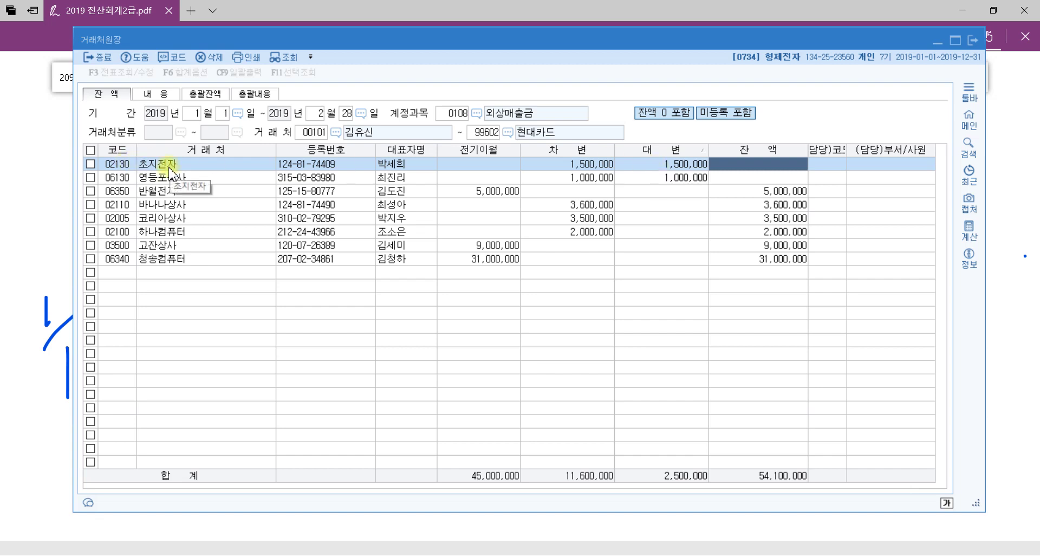
click(674, 166)
click(675, 166)
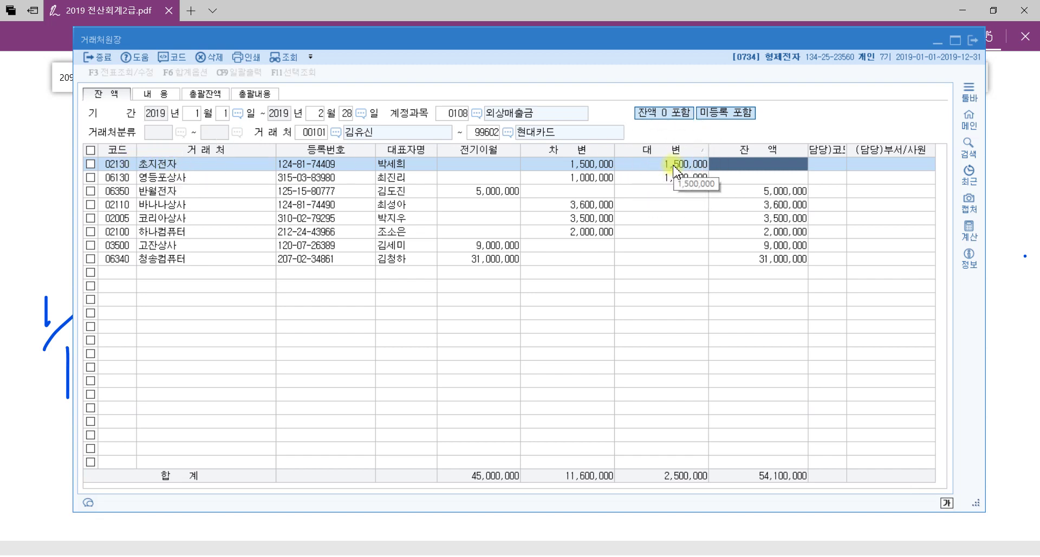
- Sort the customer list by 잔액 in descending order again and check the largest balance against the 대변 column
click(773, 154)
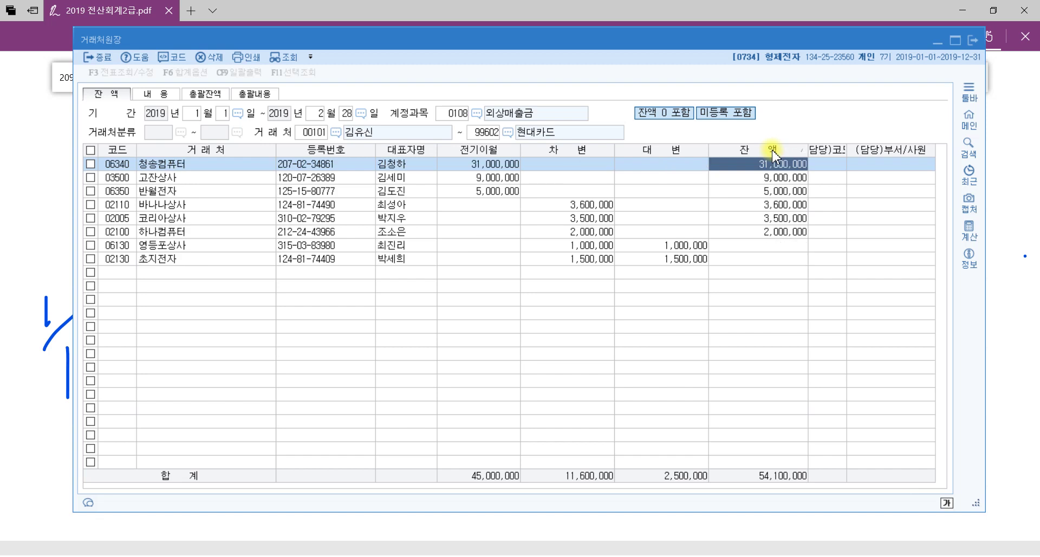
click(785, 168)
click(786, 168)
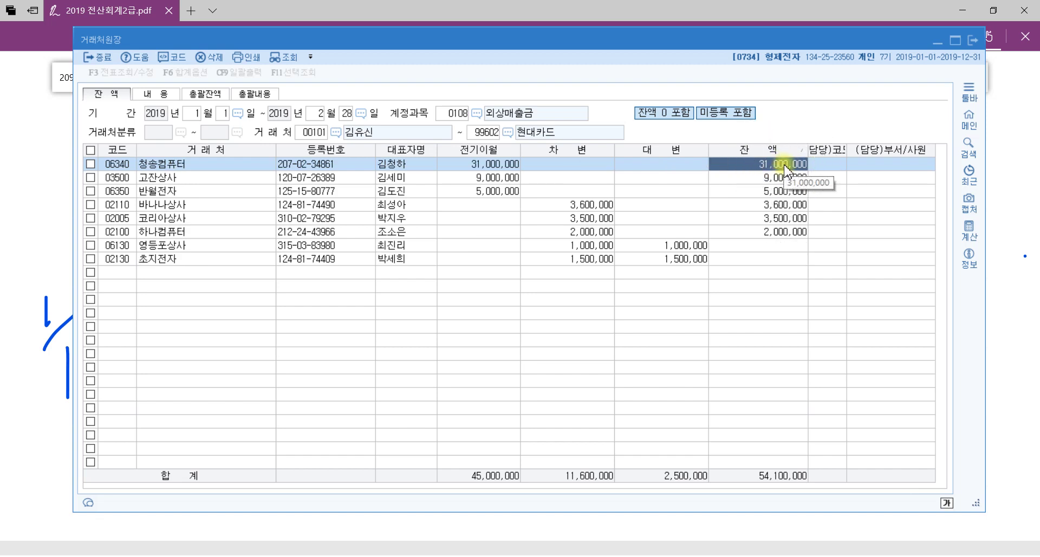
click(784, 166)
click(675, 259)
click(651, 154)
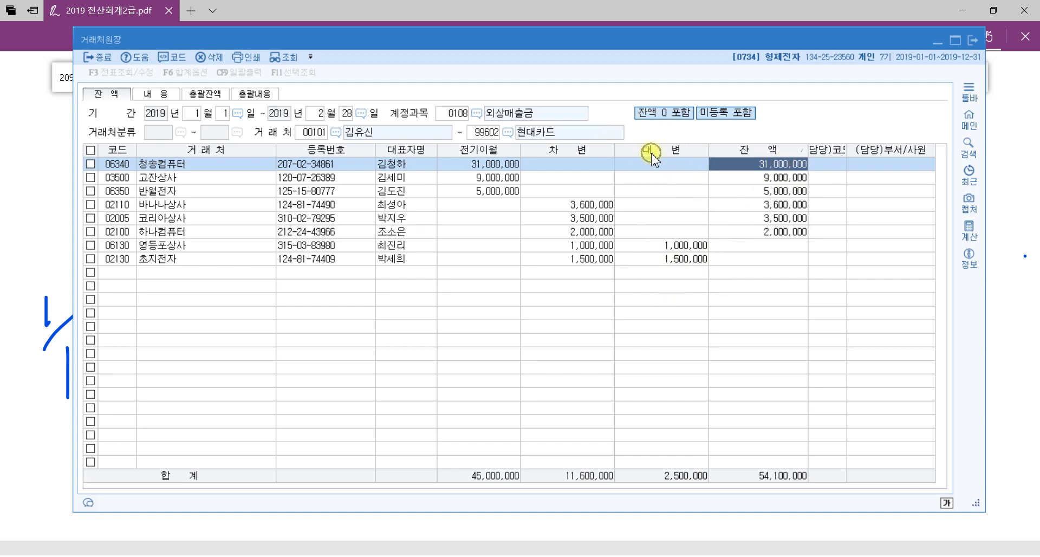